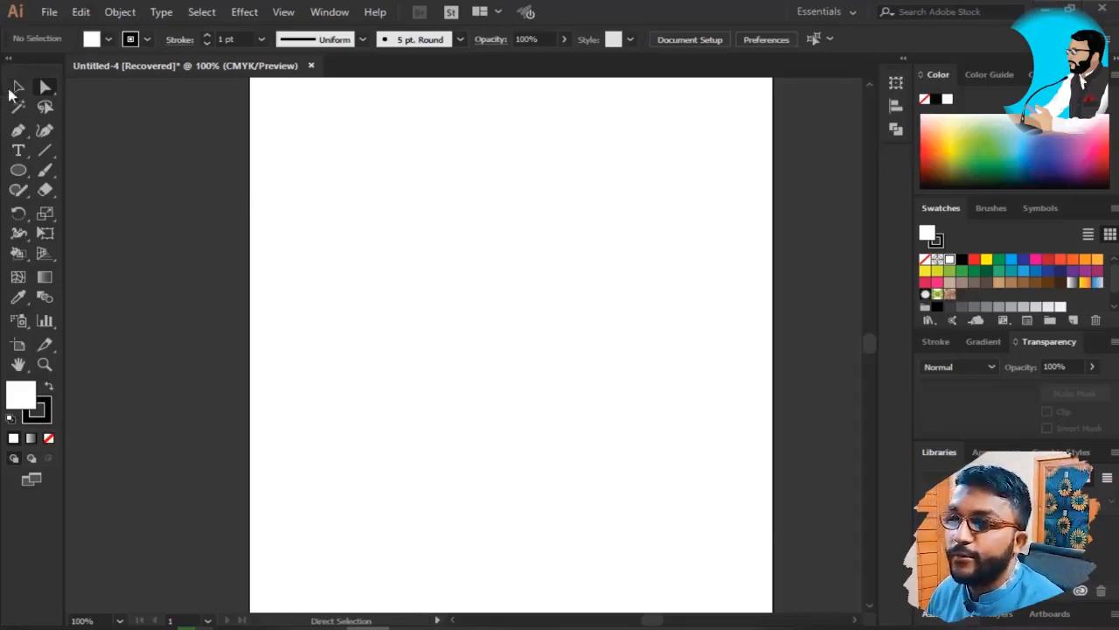
pyautogui.click(16, 88)
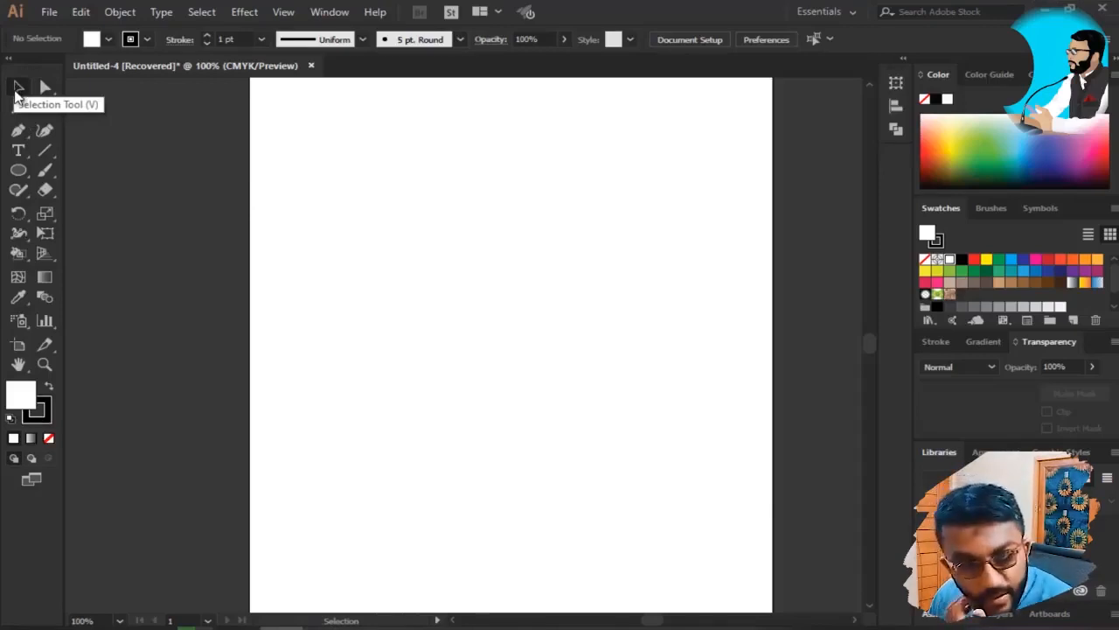
pyautogui.press('space')
pyautogui.moveTo(555, 269); pyautogui.dragTo(460, 295)
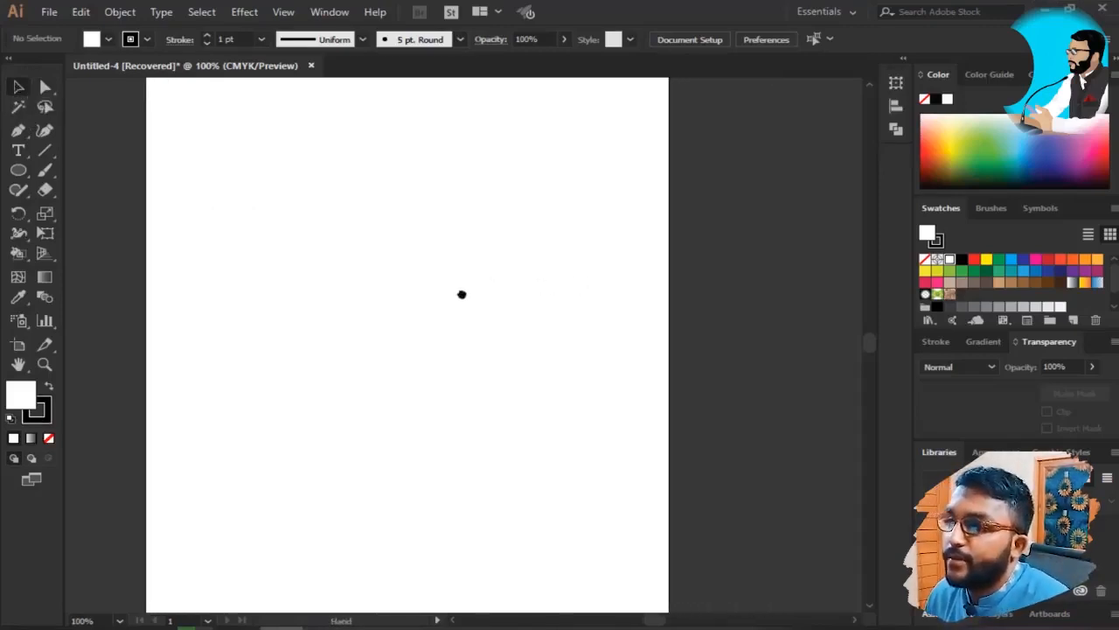
pyautogui.click(18, 171)
pyautogui.click(18, 171)
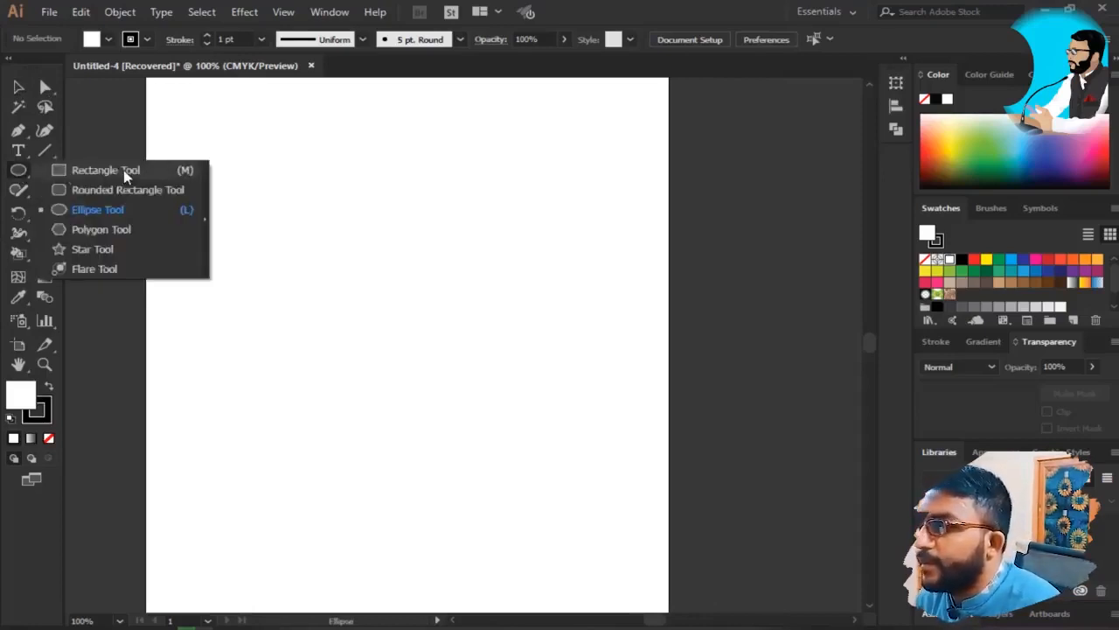
pyautogui.click(301, 170)
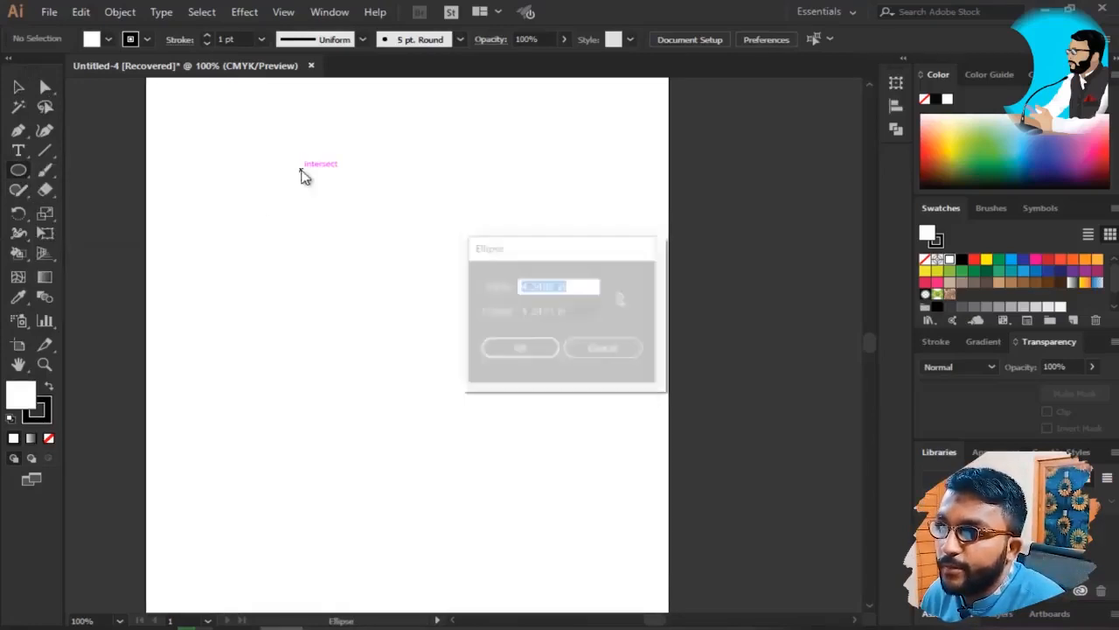
pyautogui.click(604, 347)
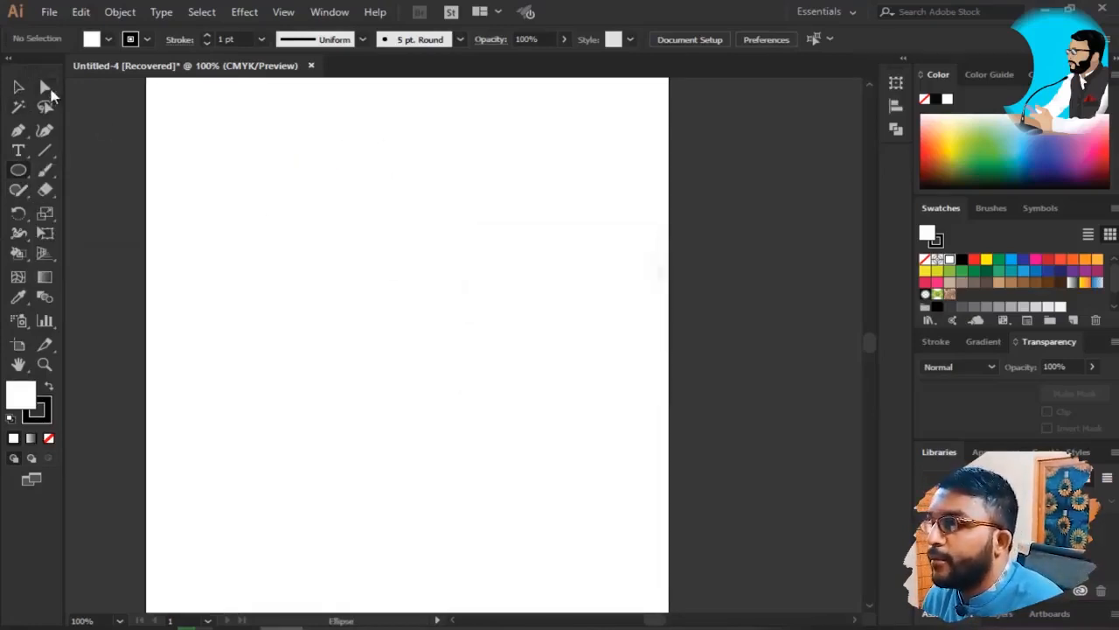
# - Examine the tool variants grouped with the Direct Selection tool and look at the Pen tool
pyautogui.click(45, 89)
pyautogui.click(53, 91)
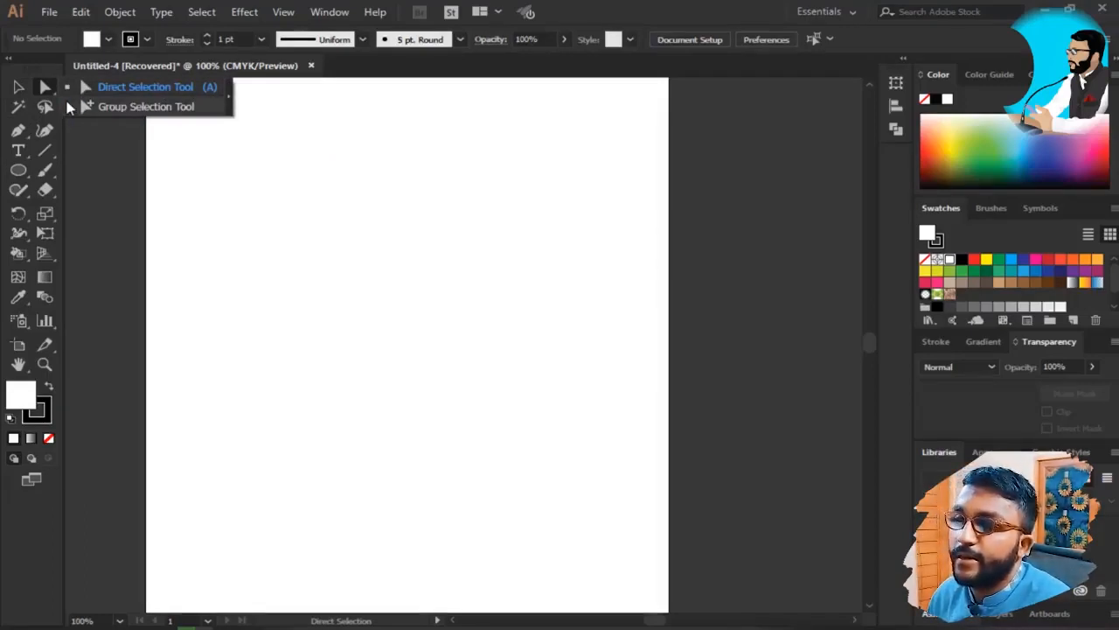
pyautogui.click(47, 89)
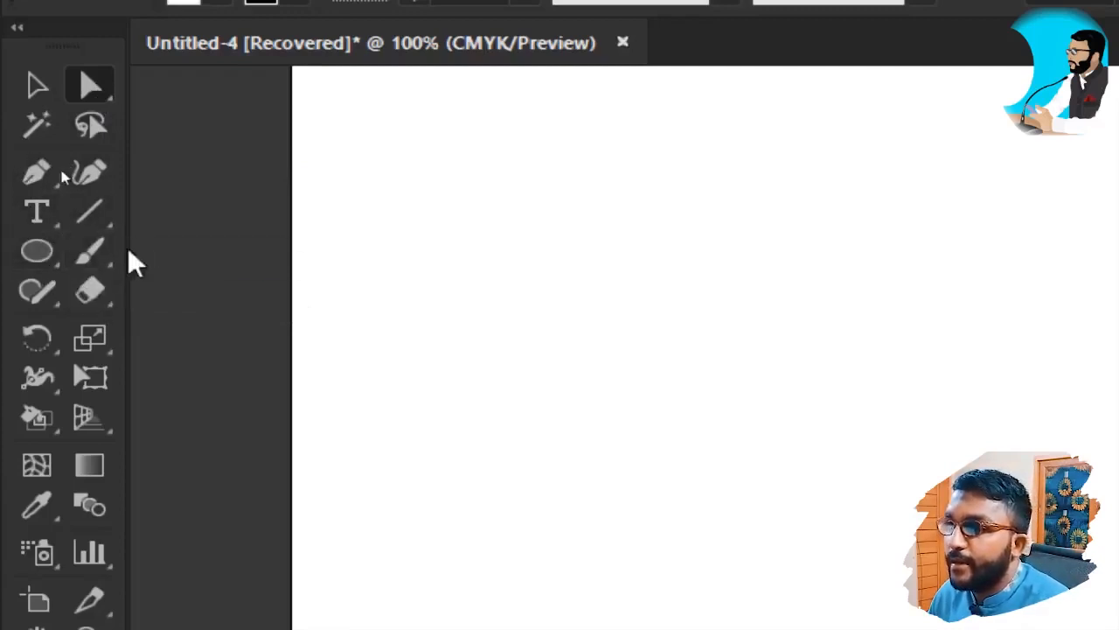
pyautogui.click(93, 86)
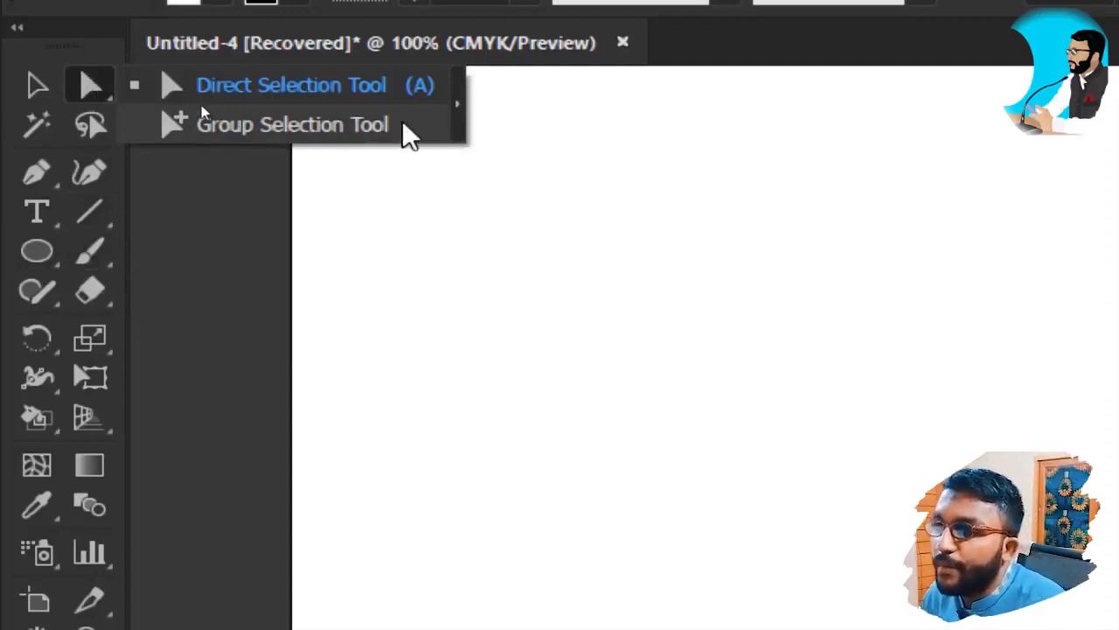
pyautogui.click(47, 175)
pyautogui.click(45, 171)
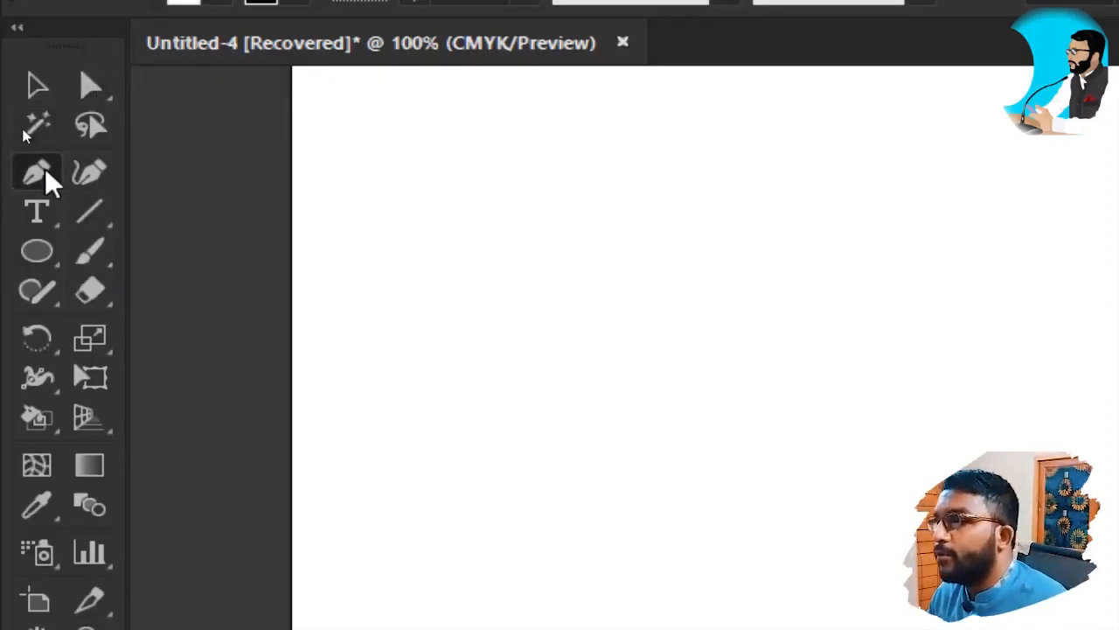
pyautogui.click(96, 87)
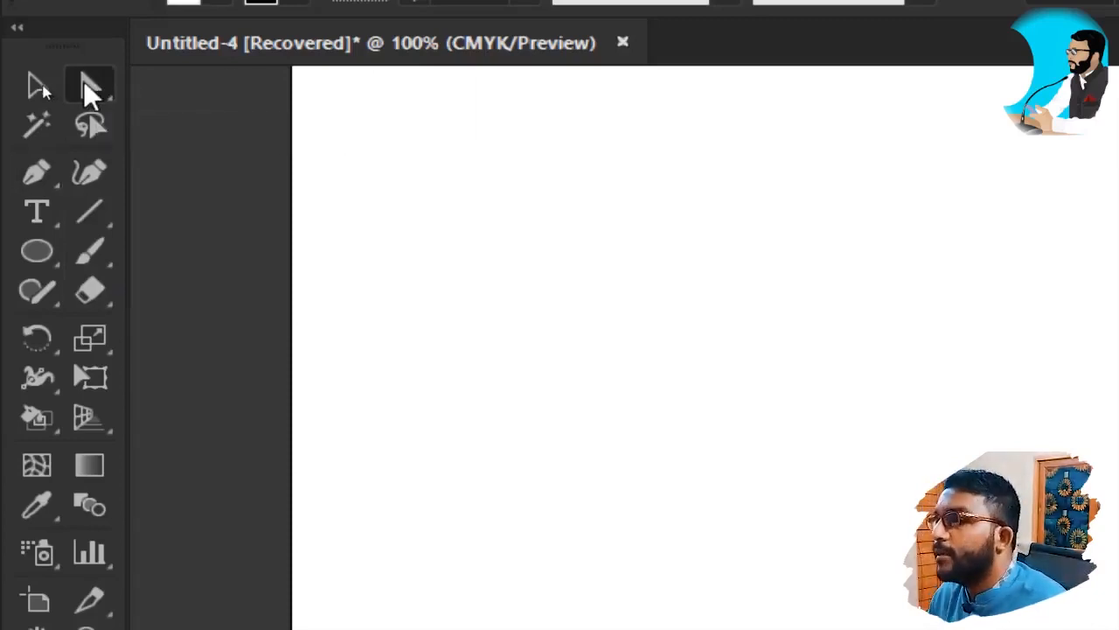
pyautogui.click(91, 88)
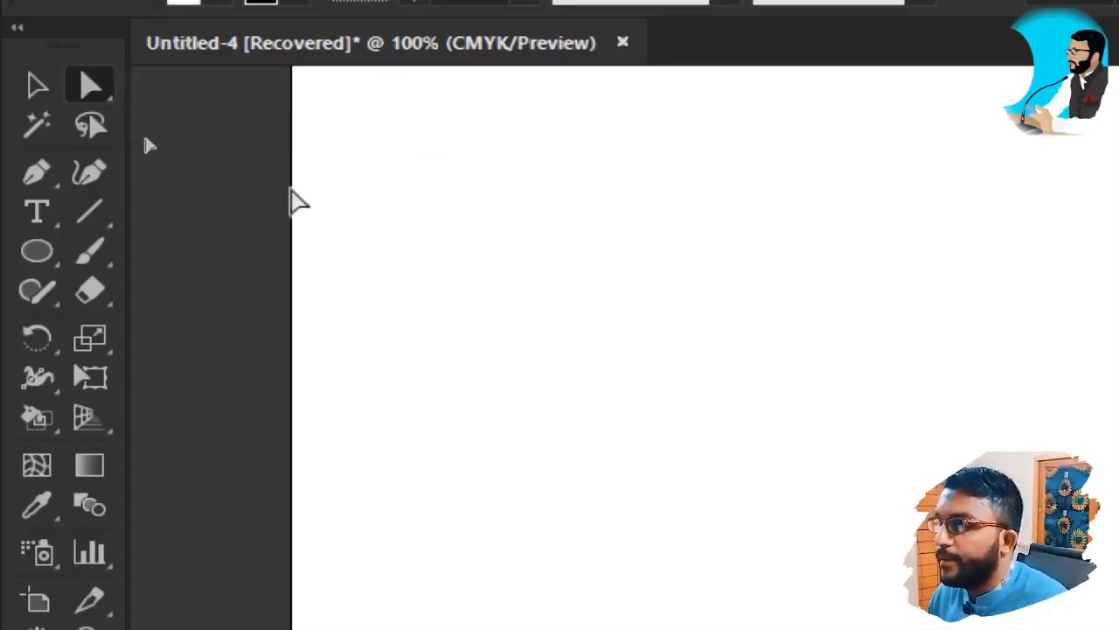
pyautogui.moveTo(831, 239); pyautogui.dragTo(612, 225)
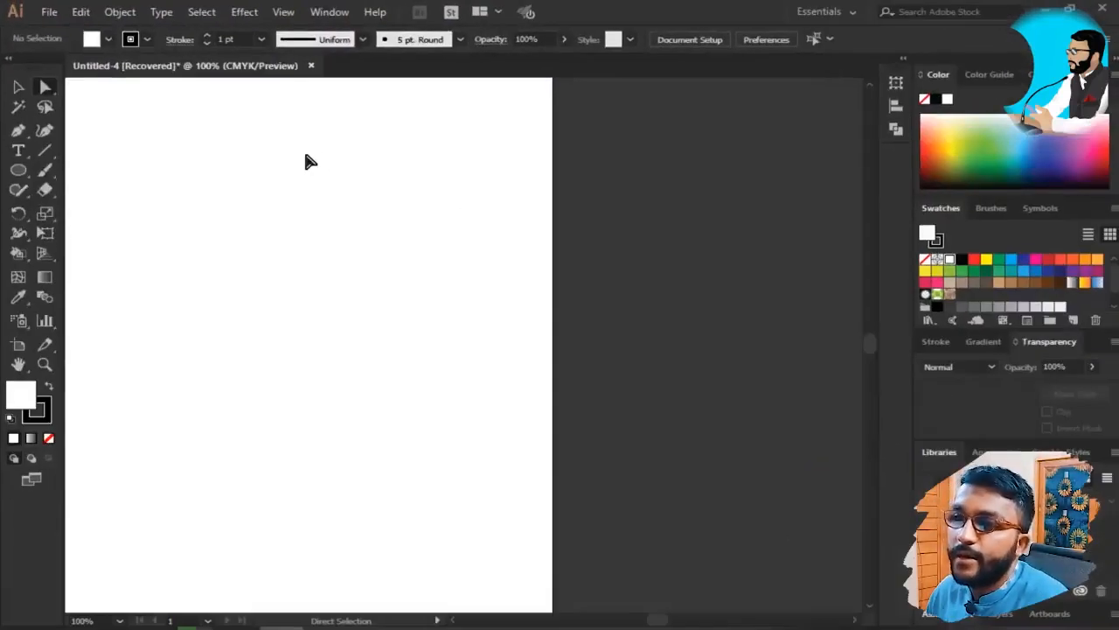
pyautogui.press('space')
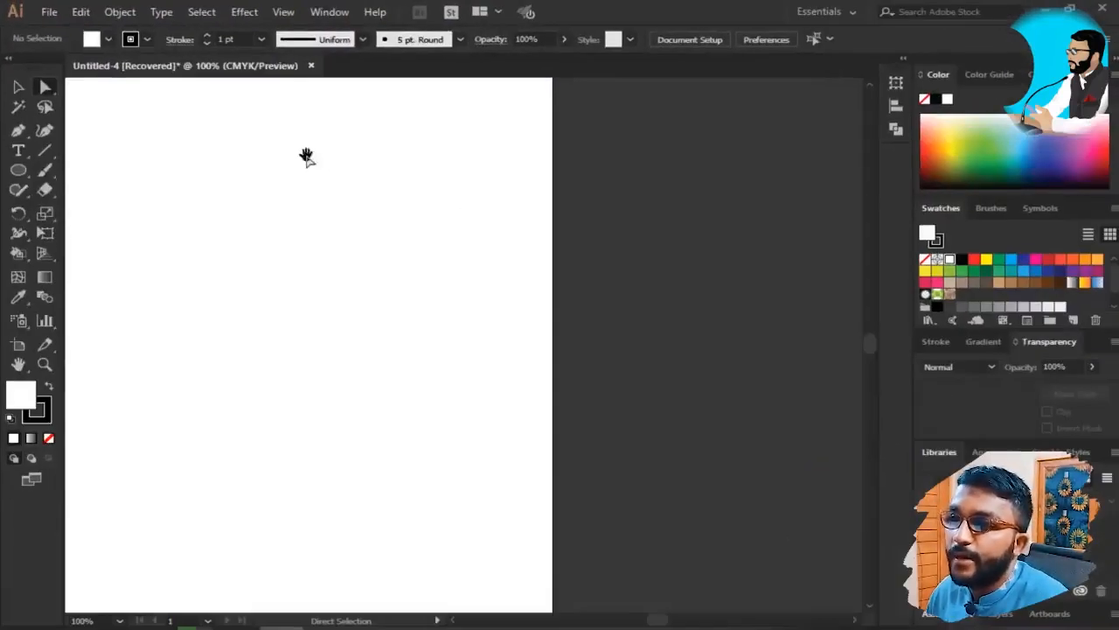
pyautogui.moveTo(357, 216); pyautogui.dragTo(382, 219)
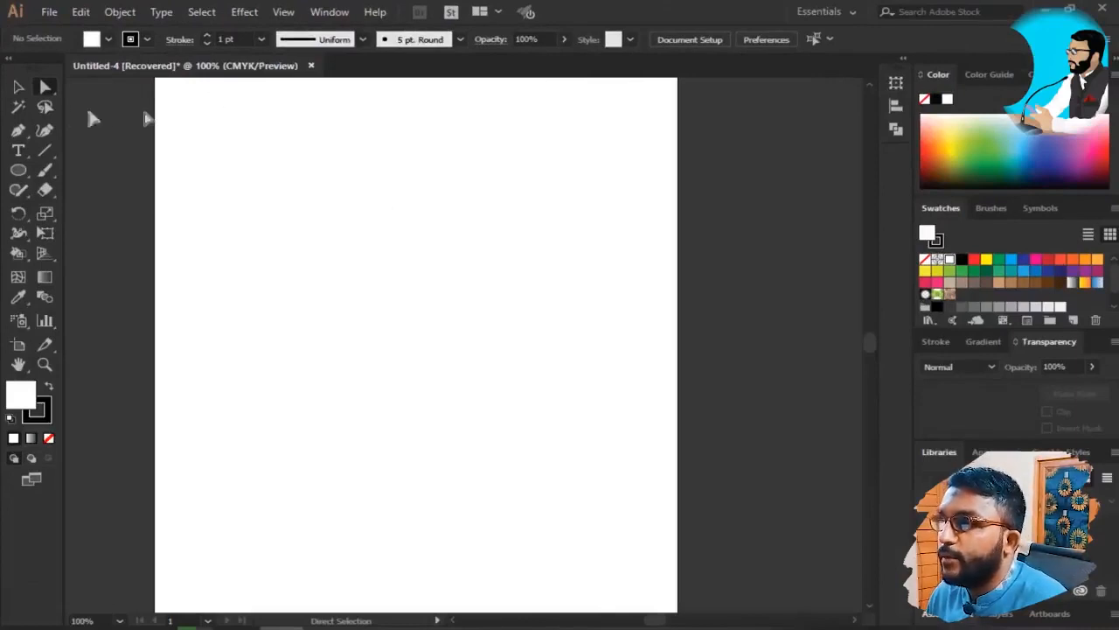
pyautogui.click(19, 90)
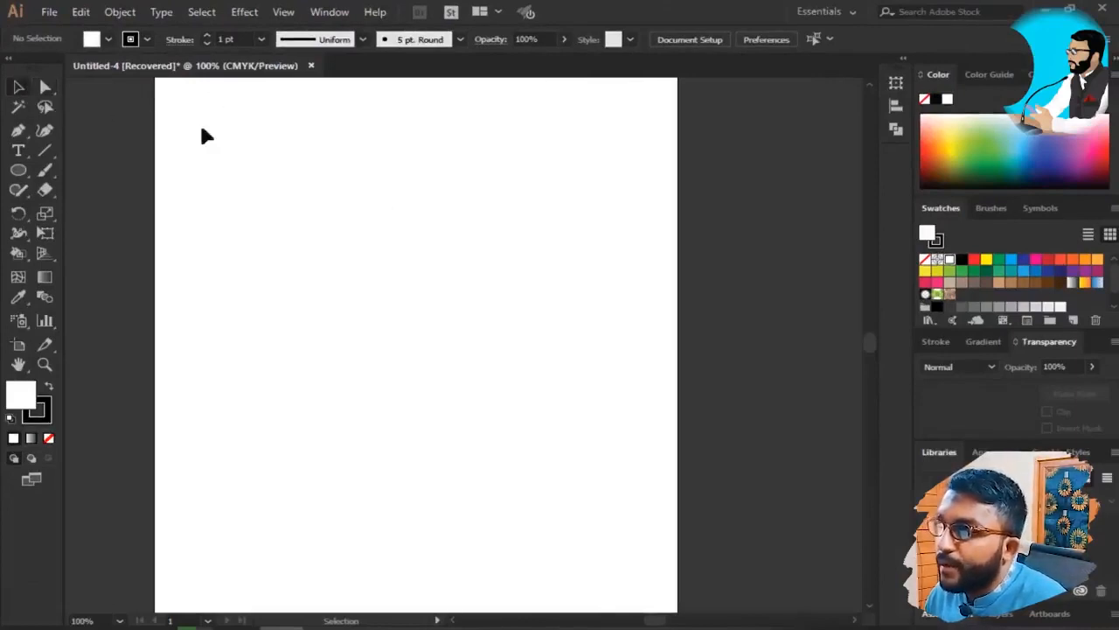
pyautogui.press('a')
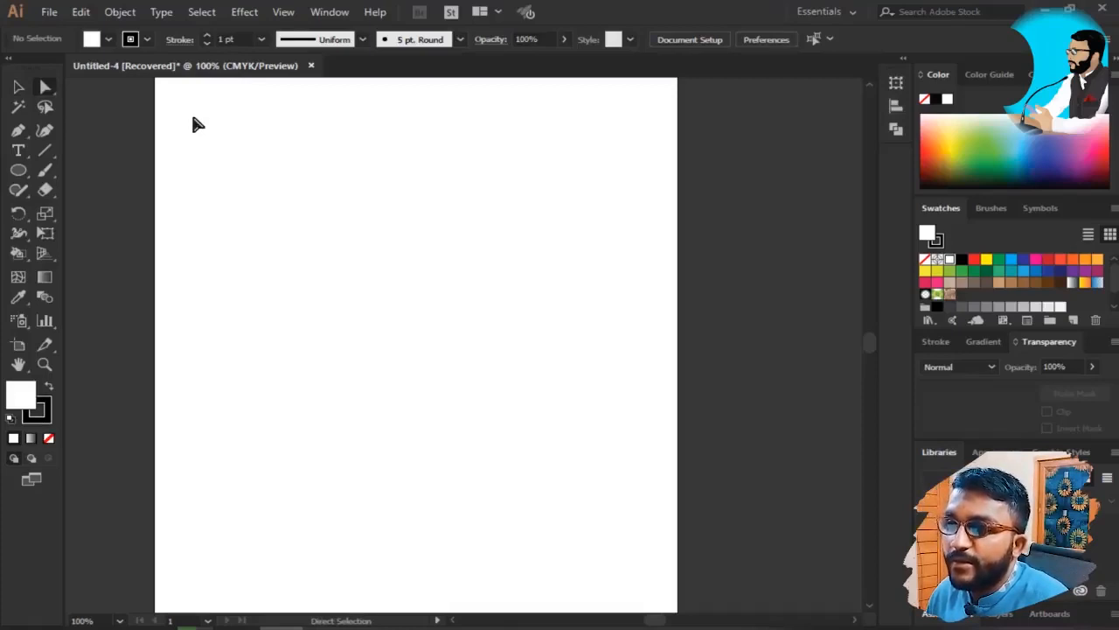
# - Create a rectangle 2 in wide and 2 in high in the upper part of the artboard and deselect it
pyautogui.click(18, 170)
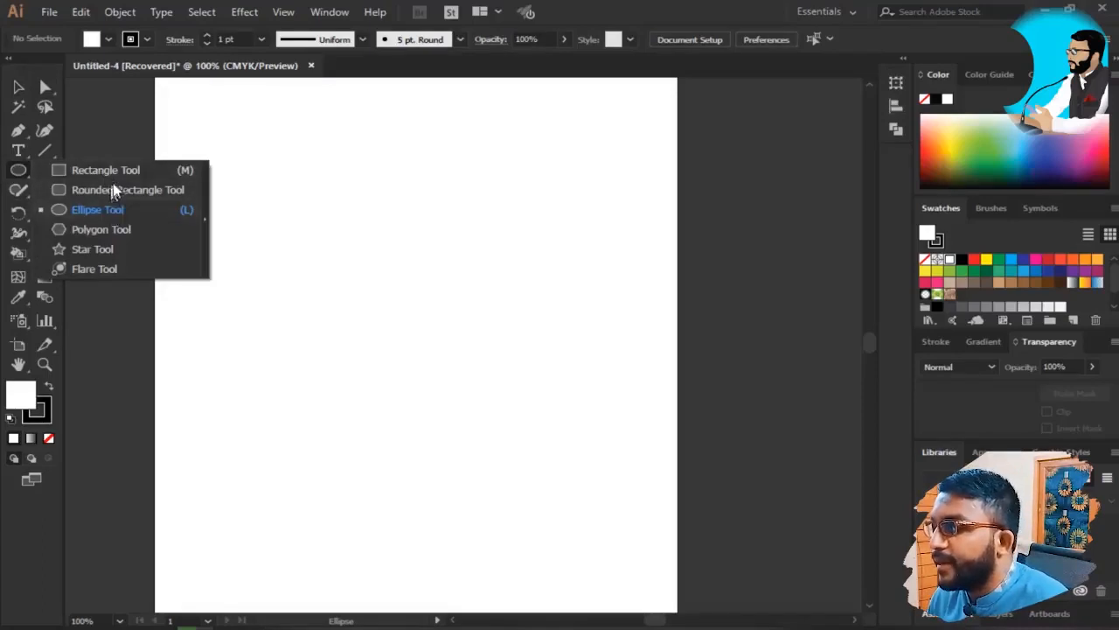
pyautogui.press('Escape')
pyautogui.press('m')
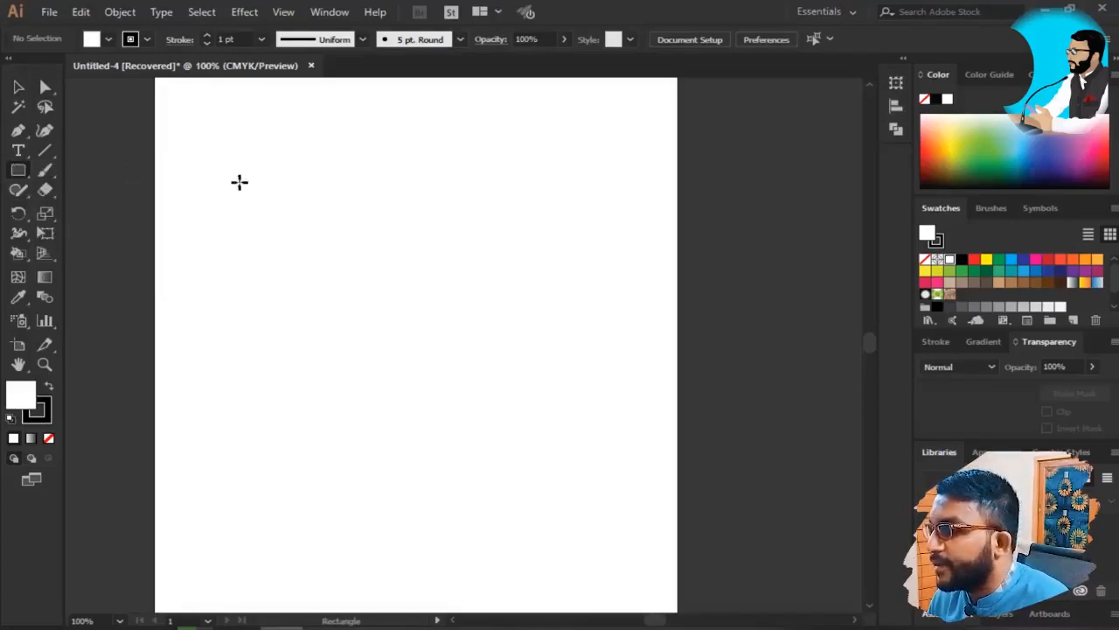
pyautogui.click(288, 199)
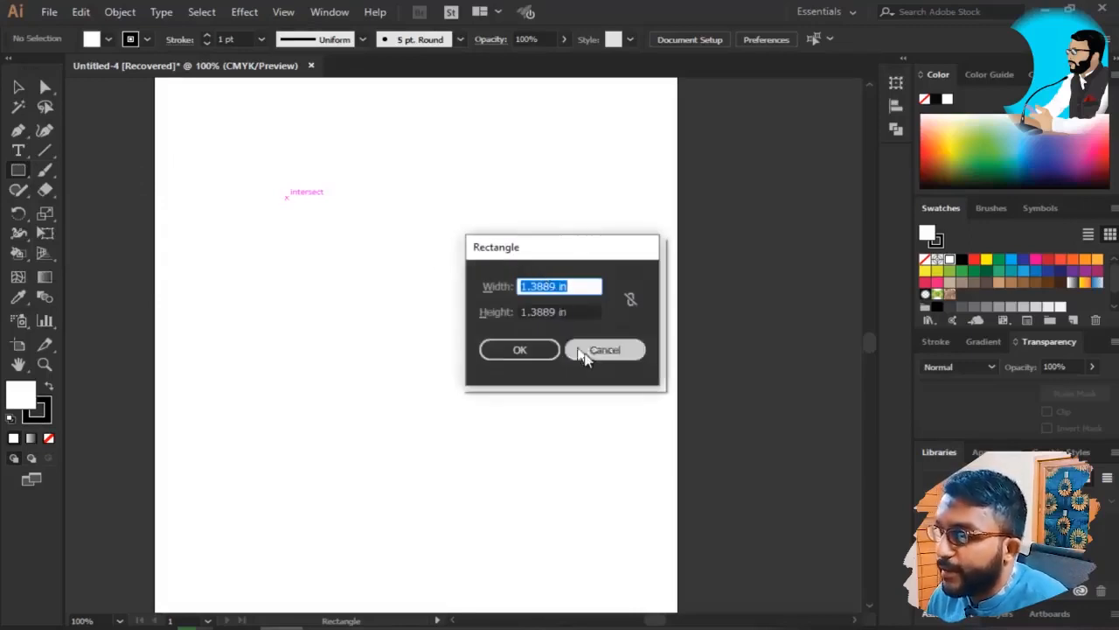
pyautogui.click(585, 353)
pyautogui.click(338, 216)
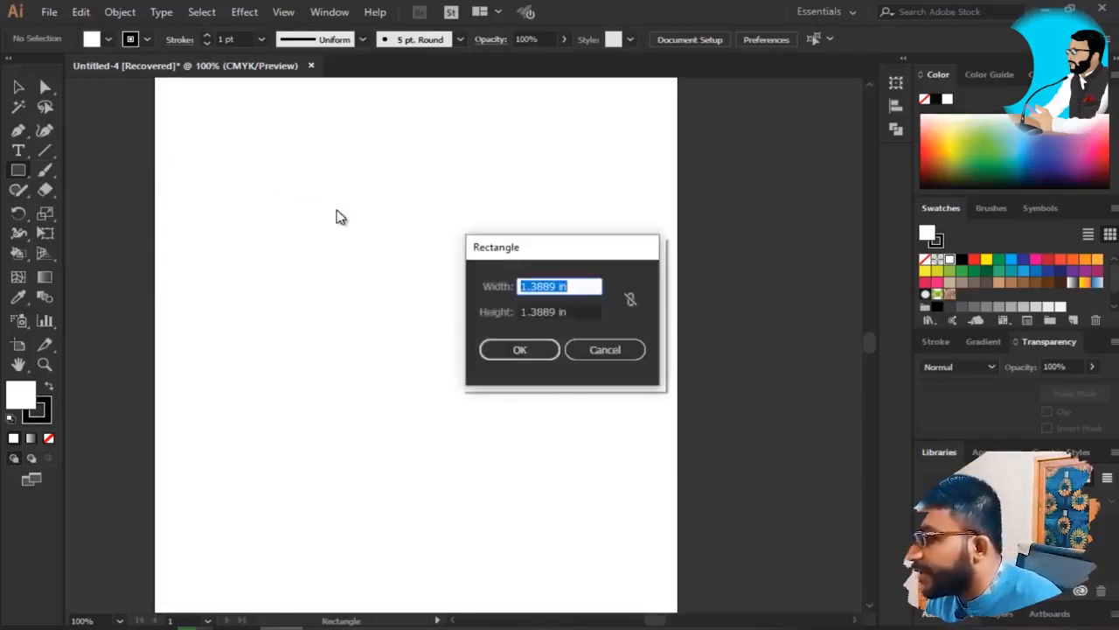
pyautogui.moveTo(532, 247); pyautogui.dragTo(394, 176)
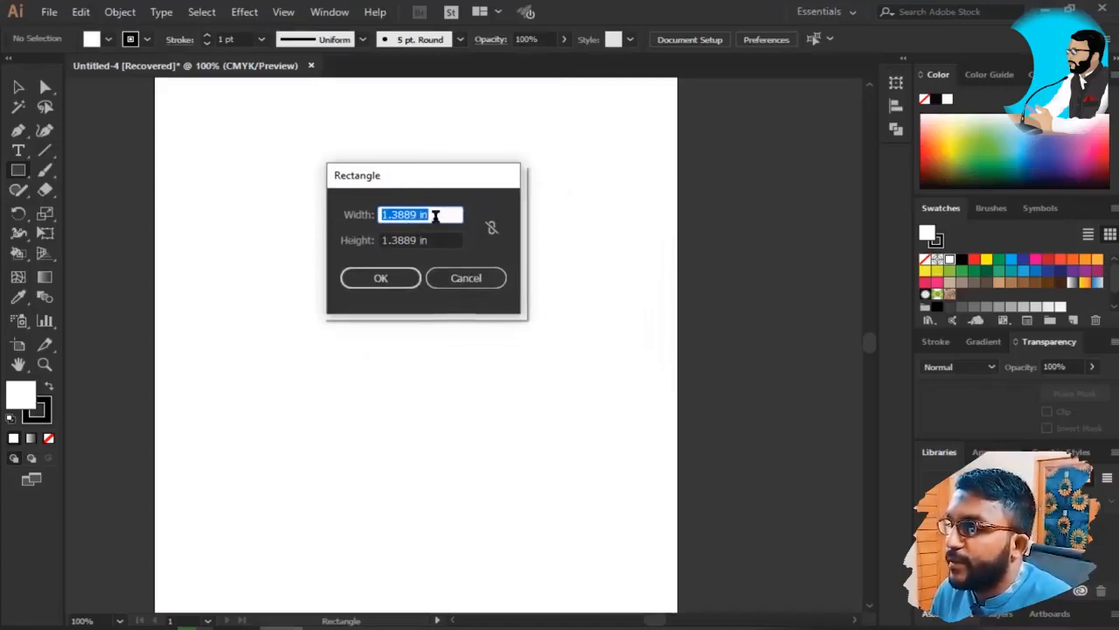
pyautogui.moveTo(434, 216); pyautogui.dragTo(288, 207)
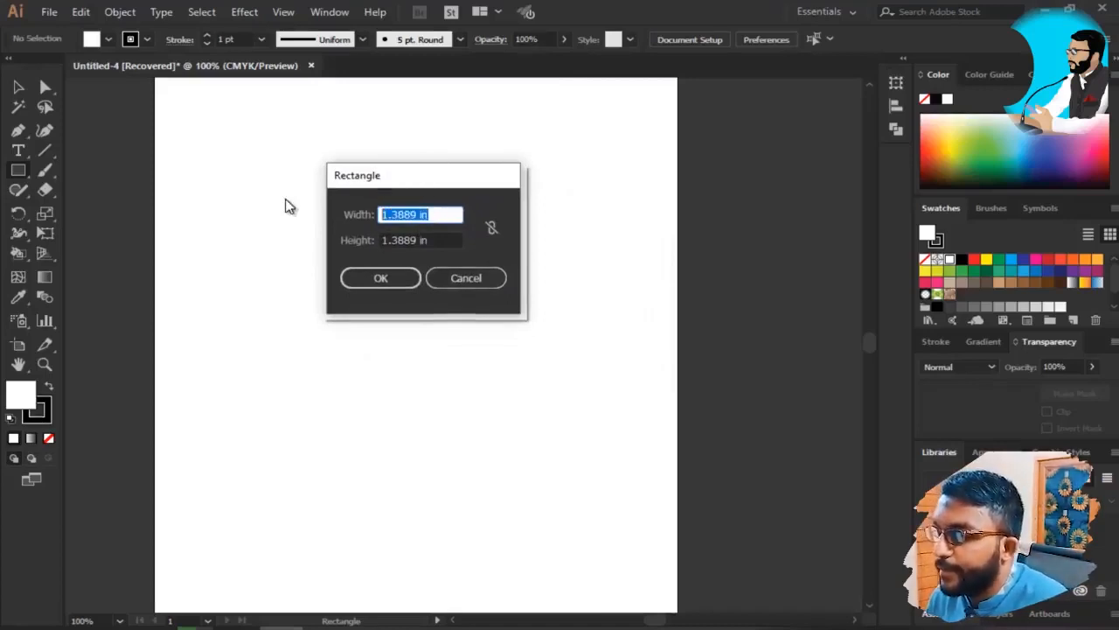
pyautogui.press('BackSpace')
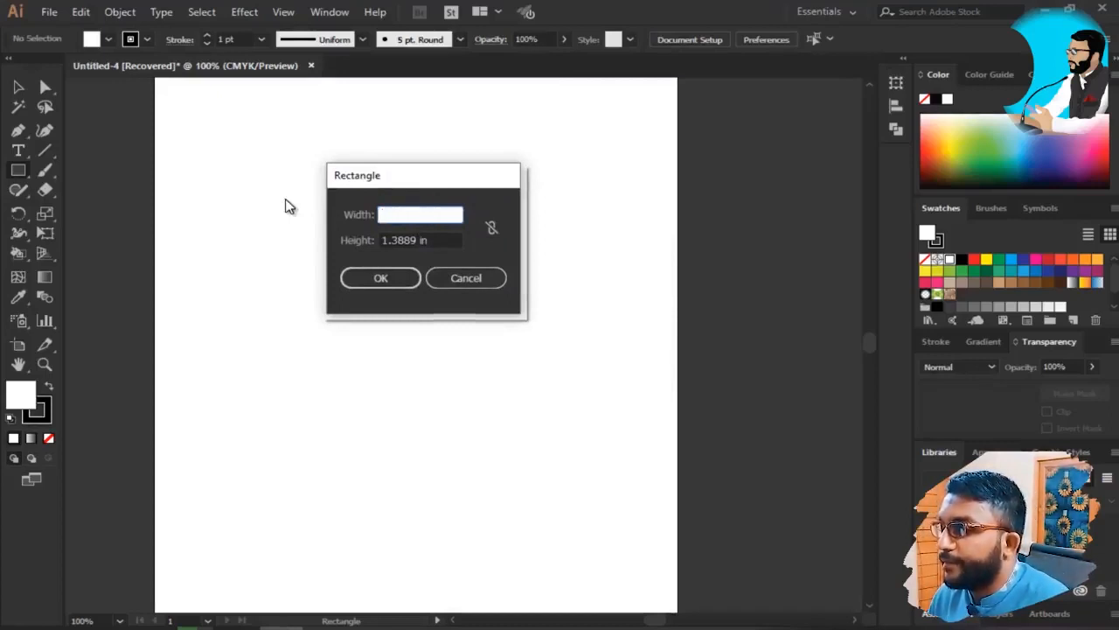
pyautogui.write('2')
pyautogui.press('Tab')
pyautogui.write('2')
pyautogui.press('Return')
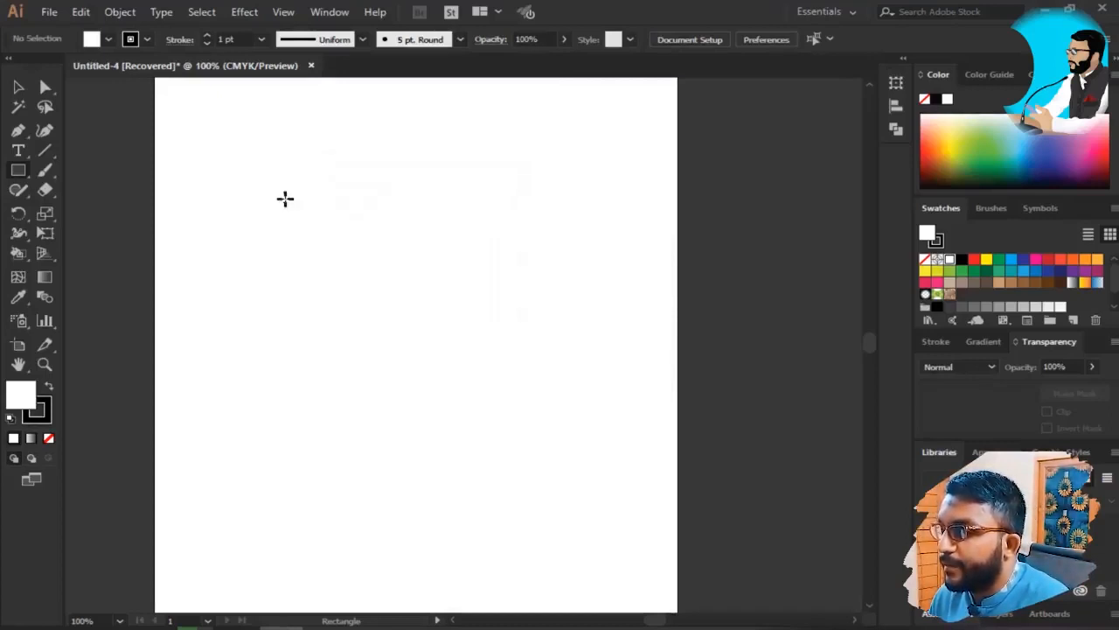
pyautogui.press('v')
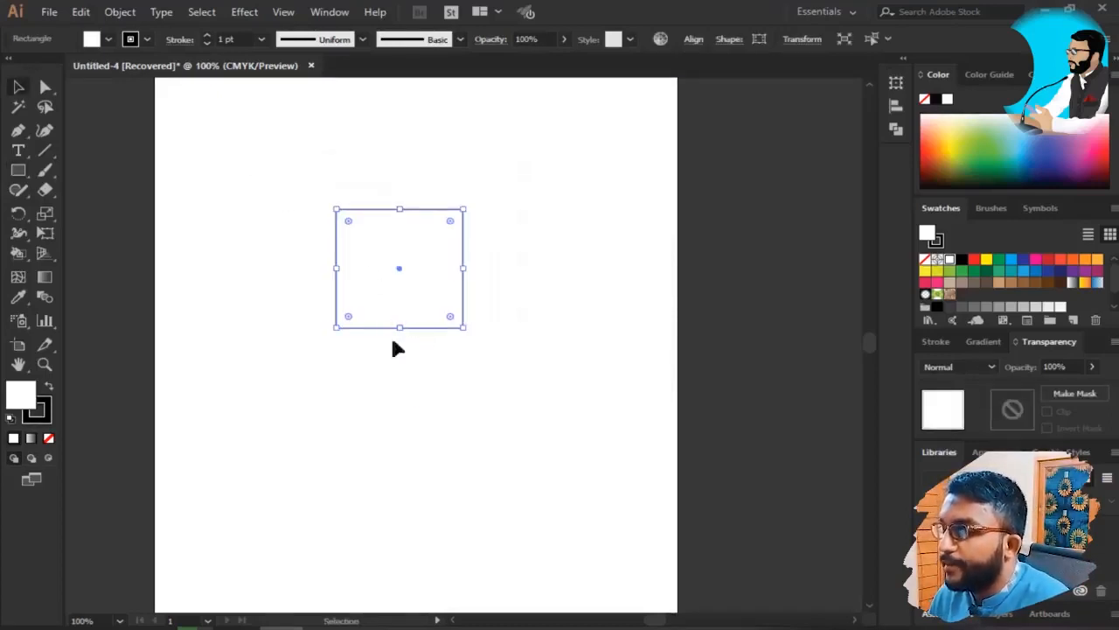
pyautogui.click(412, 395)
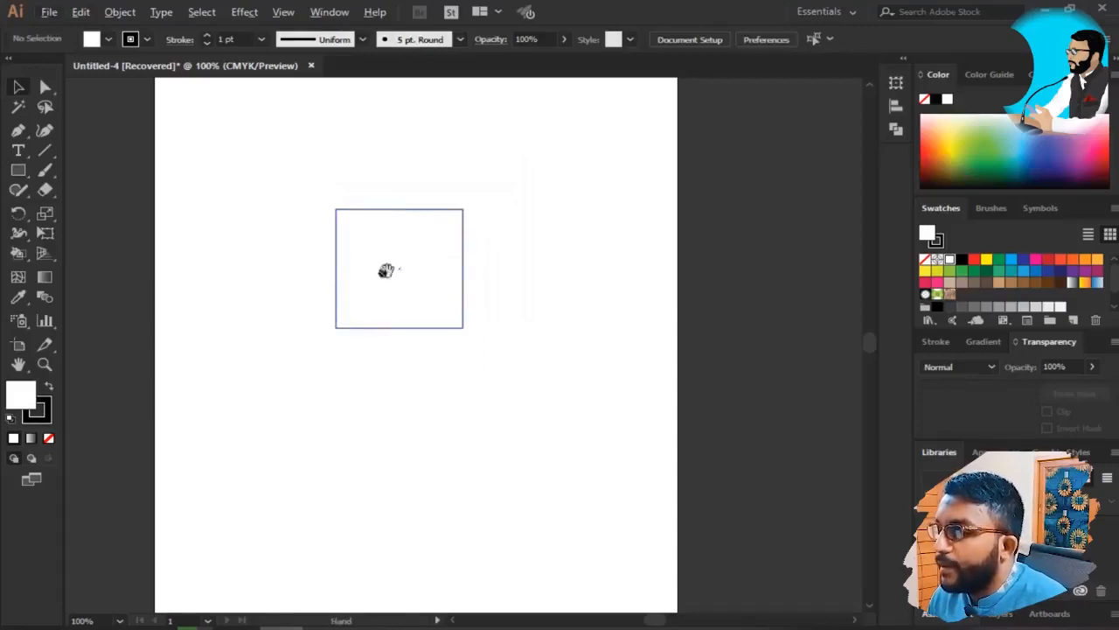
# - Marquee-select the square's upper-left corner with the Direct Selection tool, and clear the selection
pyautogui.moveTo(382, 267); pyautogui.dragTo(353, 265)
pyautogui.hotkey('ctrl', '=')
pyautogui.press('a')
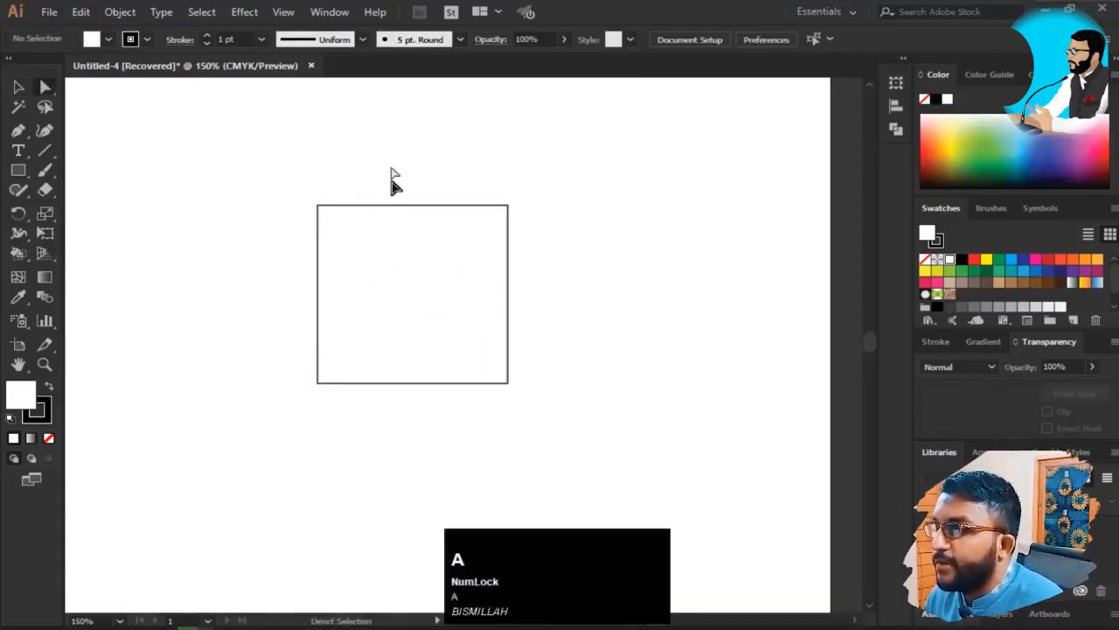
pyautogui.click(394, 210)
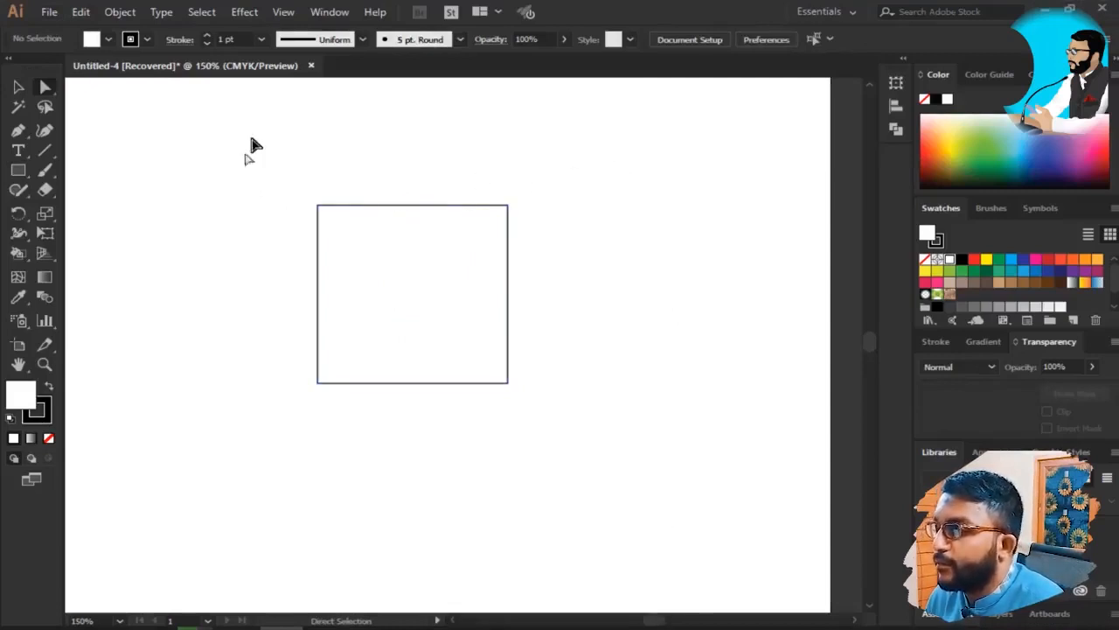
pyautogui.moveTo(254, 146); pyautogui.dragTo(337, 258)
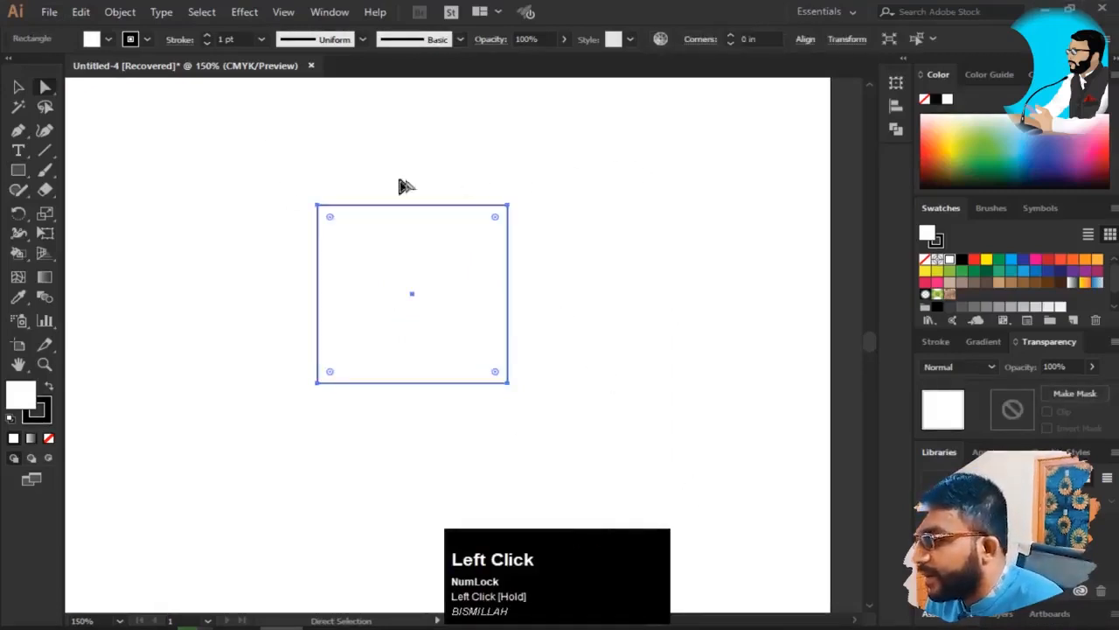
pyautogui.press('a')
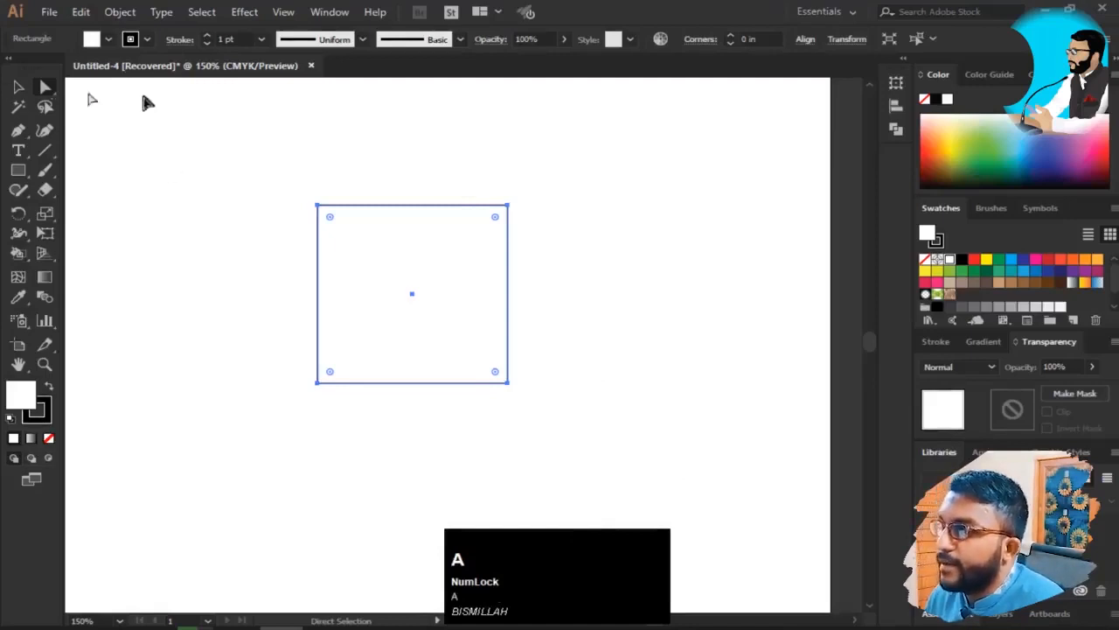
pyautogui.click(395, 192)
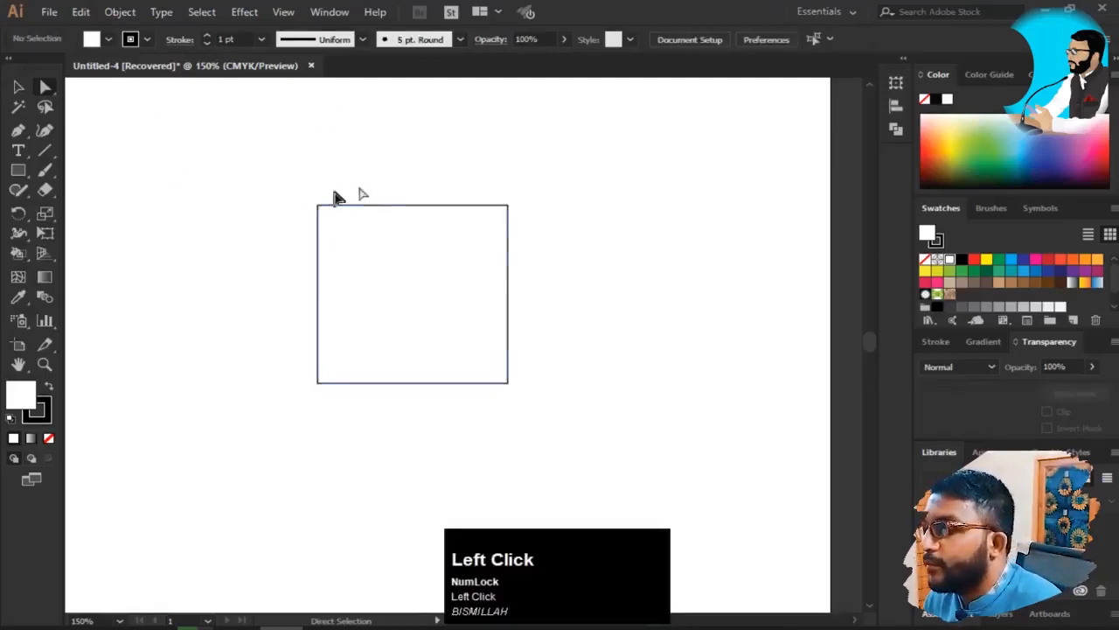
# - Select the square's upper-left anchor point with the Direct Selection tool and switch to the Selection tool
pyautogui.press('super+plus')
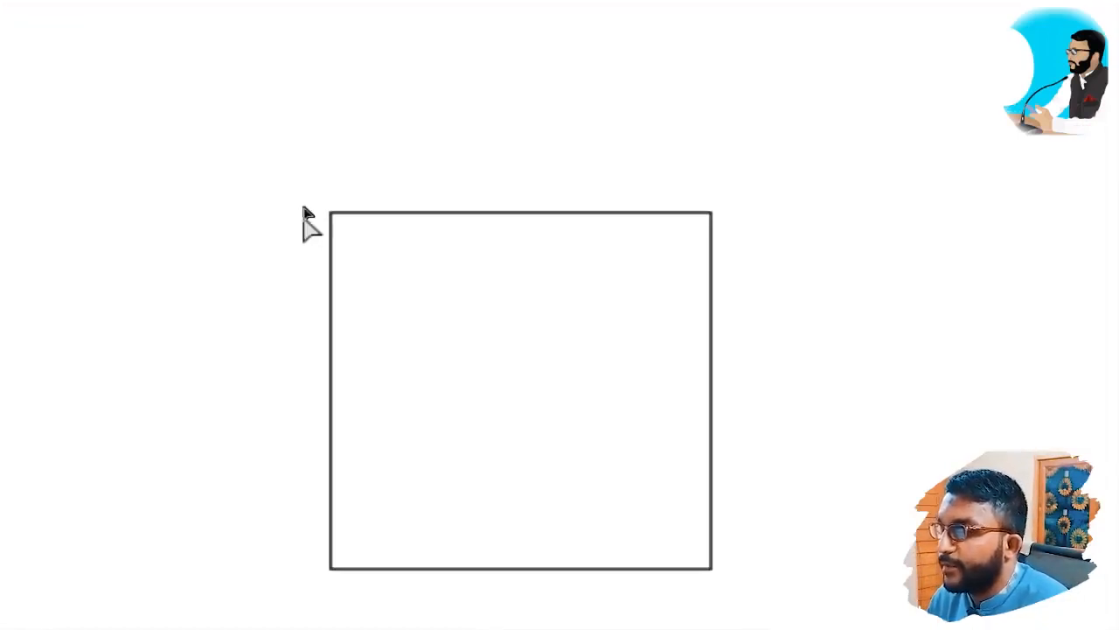
pyautogui.click(390, 267)
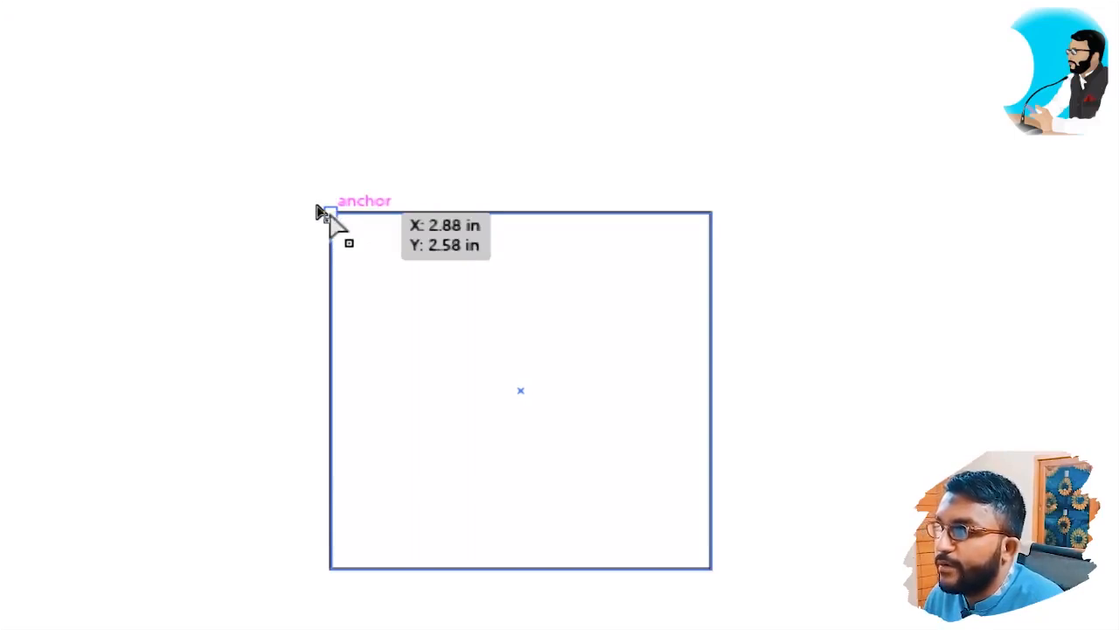
pyautogui.click(325, 211)
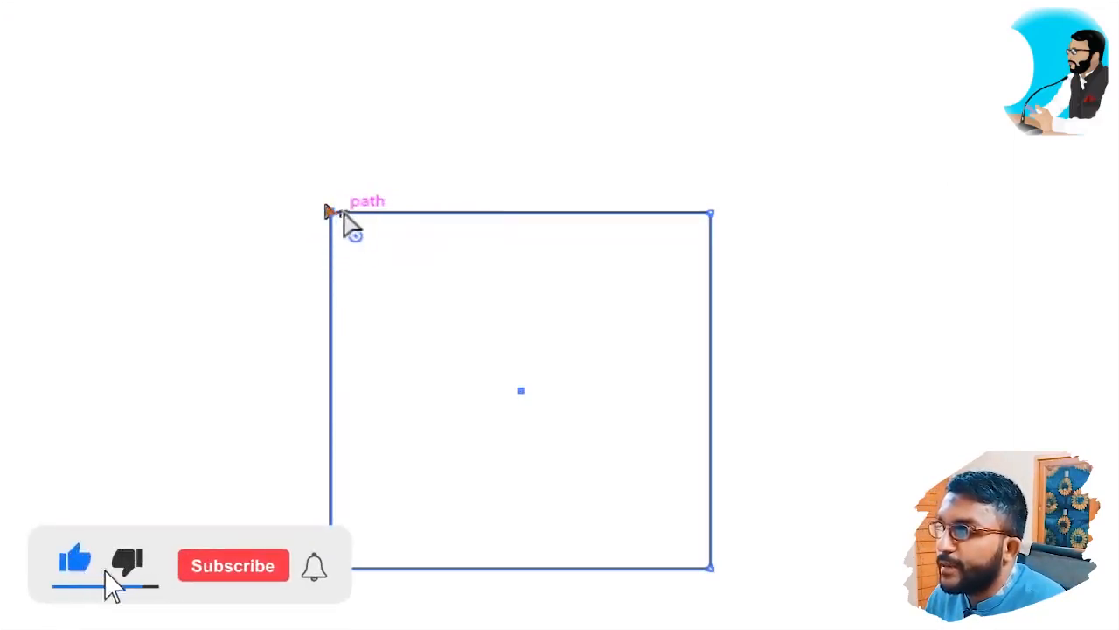
pyautogui.press('v')
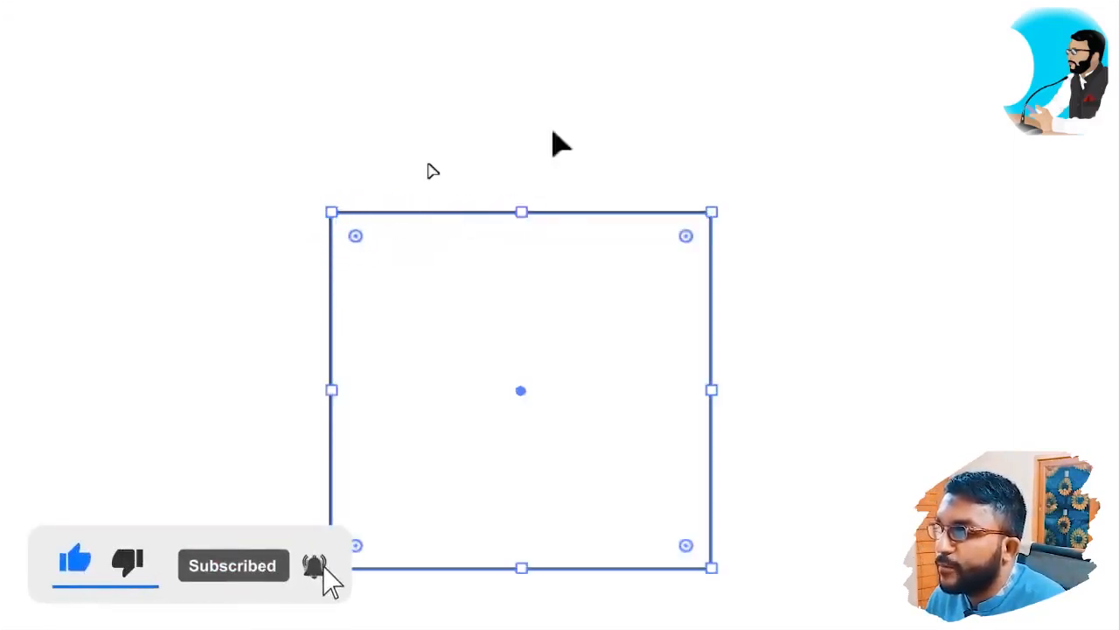
# - Marquee-select the whole square with the Selection tool and clear the selection
pyautogui.click(431, 171)
pyautogui.press('z')
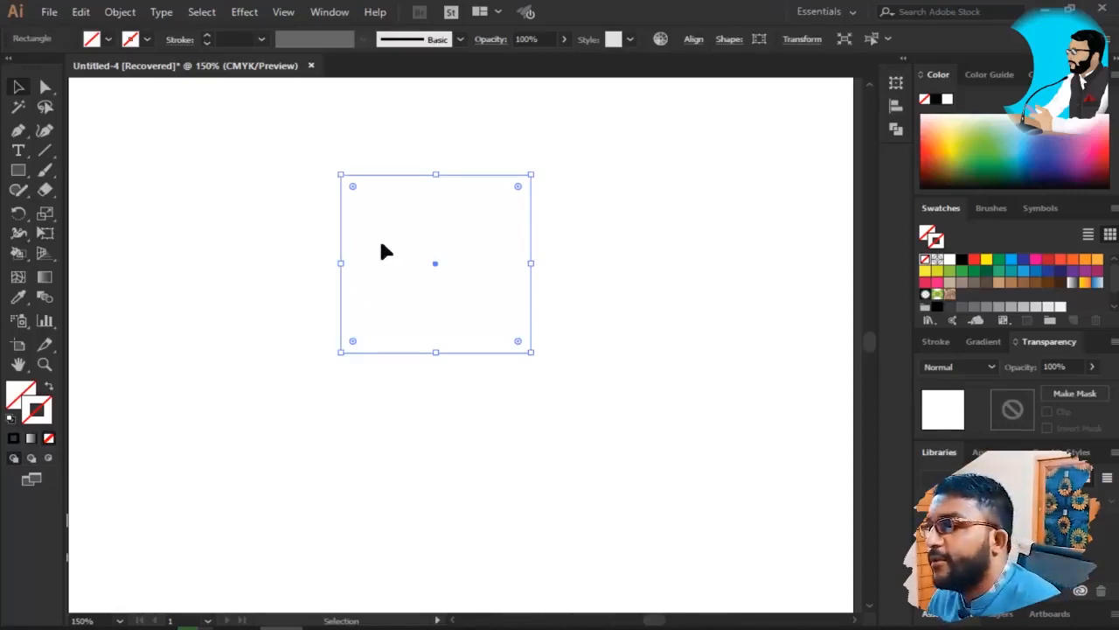
pyautogui.click(376, 160)
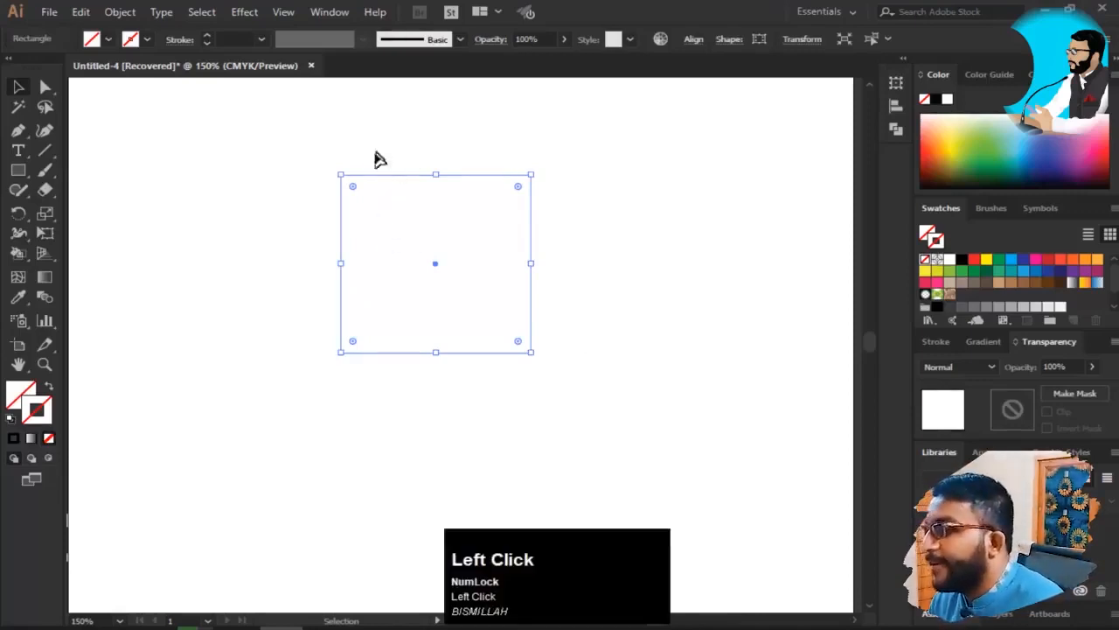
pyautogui.moveTo(376, 159); pyautogui.dragTo(454, 312)
pyautogui.click(608, 409)
# - Draw a selection marquee around the entire square with the Selection tool so the whole object is selected
pyautogui.press('space')
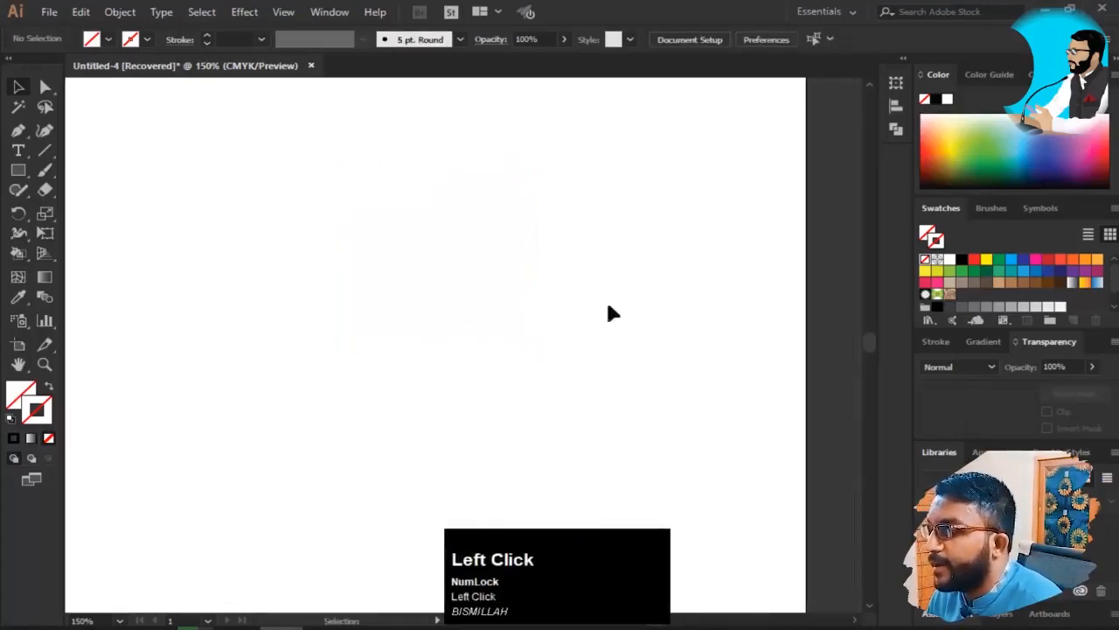
pyautogui.press('space')
pyautogui.moveTo(372, 297); pyautogui.dragTo(429, 297)
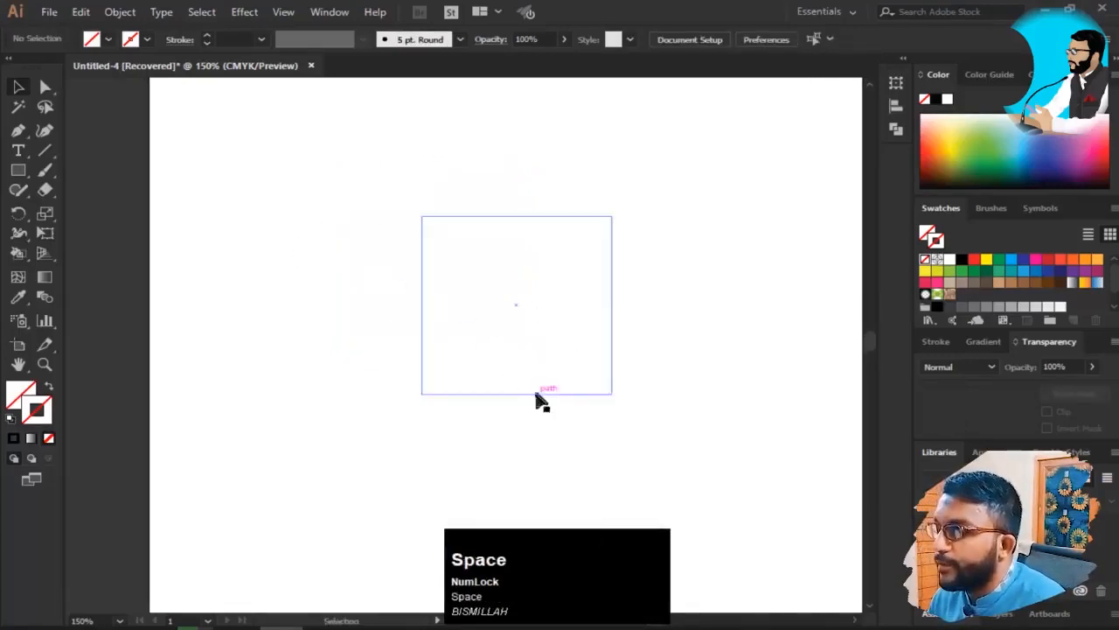
pyautogui.moveTo(489, 267); pyautogui.dragTo(437, 288)
pyautogui.click(735, 300)
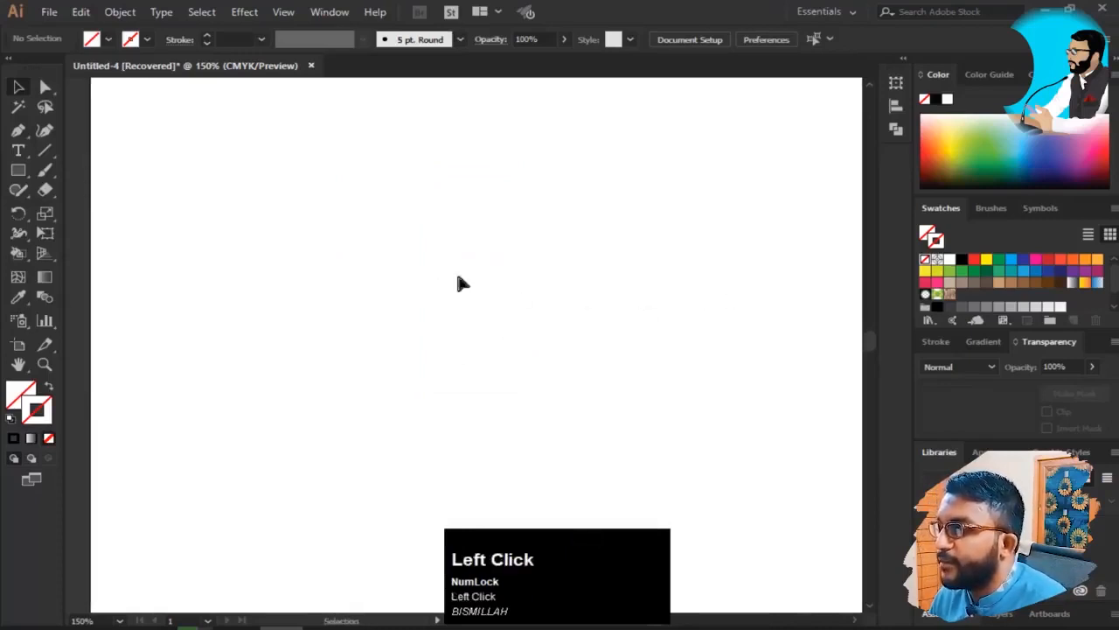
pyautogui.moveTo(291, 146); pyautogui.dragTo(644, 421)
pyautogui.press('space')
pyautogui.moveTo(440, 303); pyautogui.dragTo(436, 291)
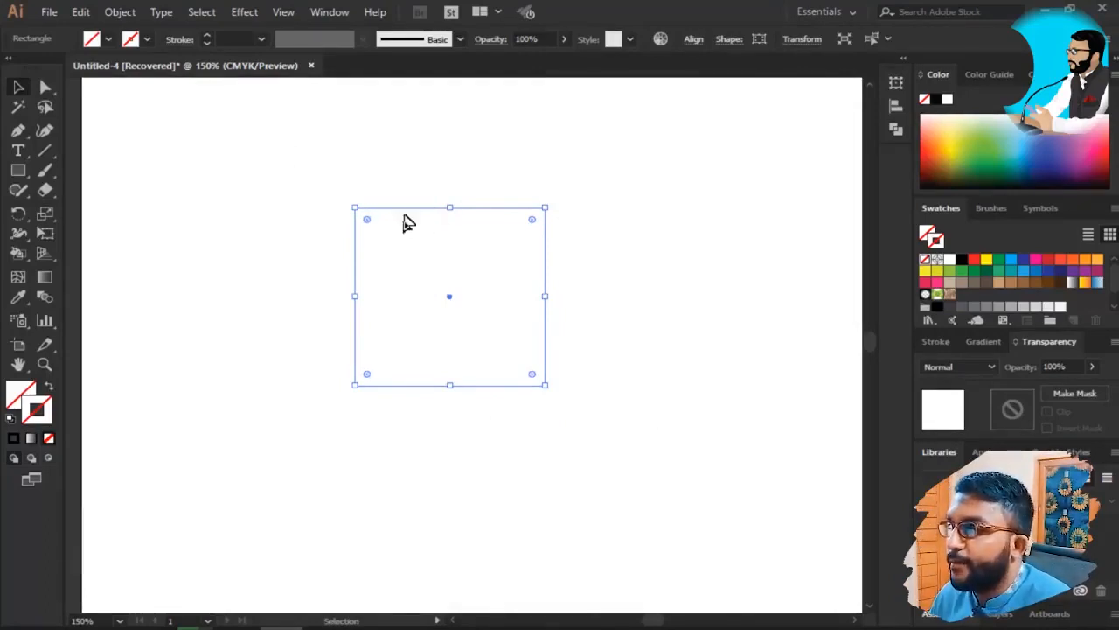
# - Deselect the square and select it again by its top edge with the Selection tool
pyautogui.click(424, 187)
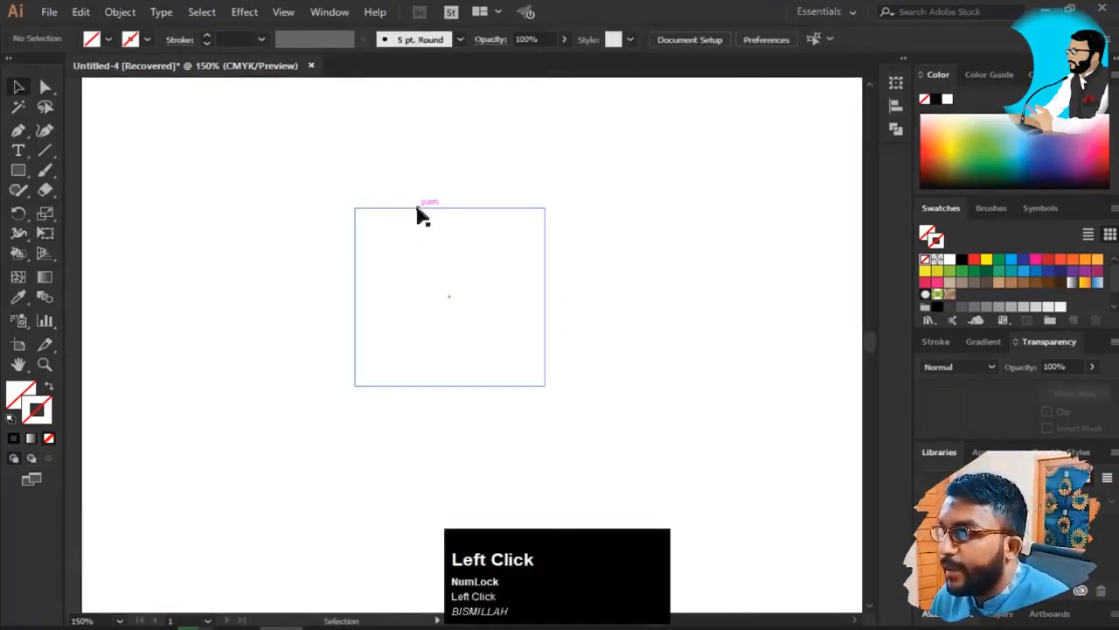
pyautogui.click(418, 209)
pyautogui.press('z')
pyautogui.click(414, 209)
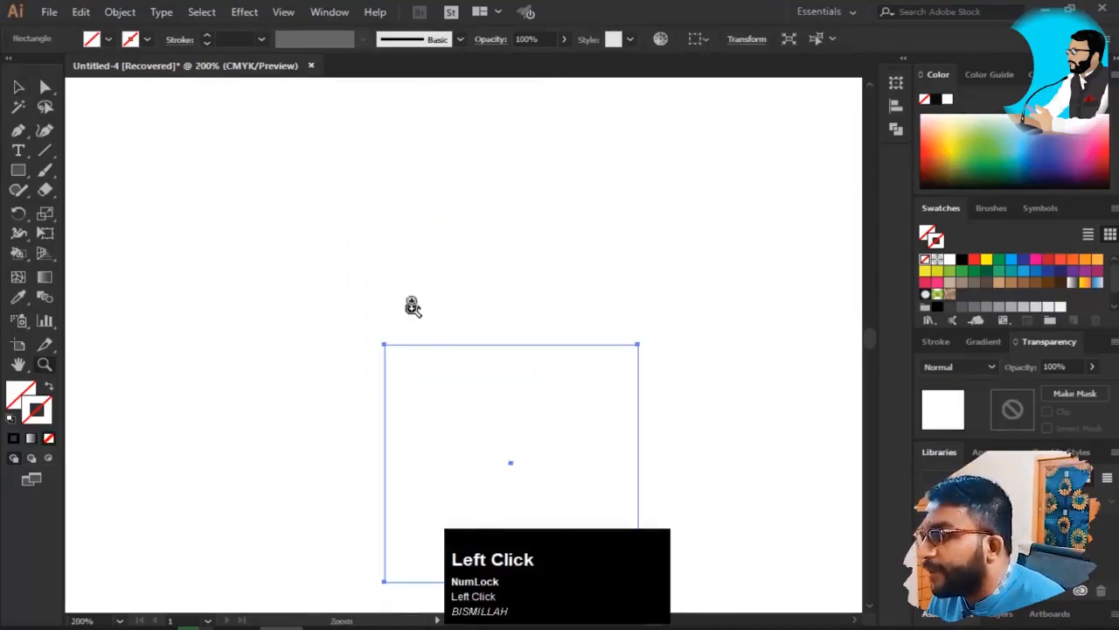
pyautogui.moveTo(413, 335); pyautogui.dragTo(379, 228)
pyautogui.click(367, 255)
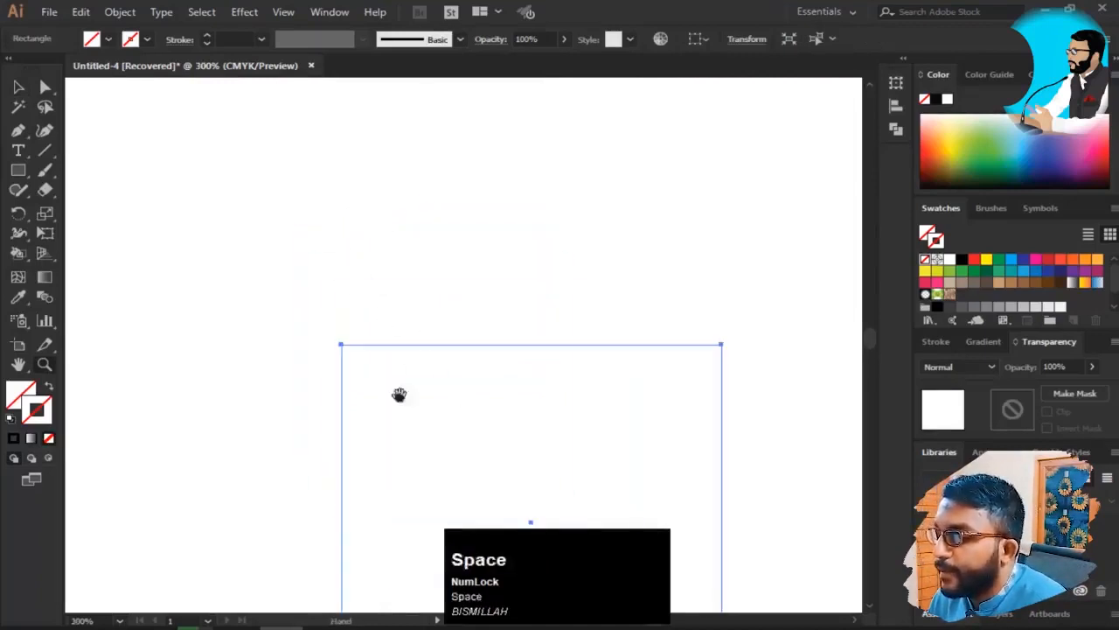
pyautogui.moveTo(400, 393); pyautogui.dragTo(360, 298)
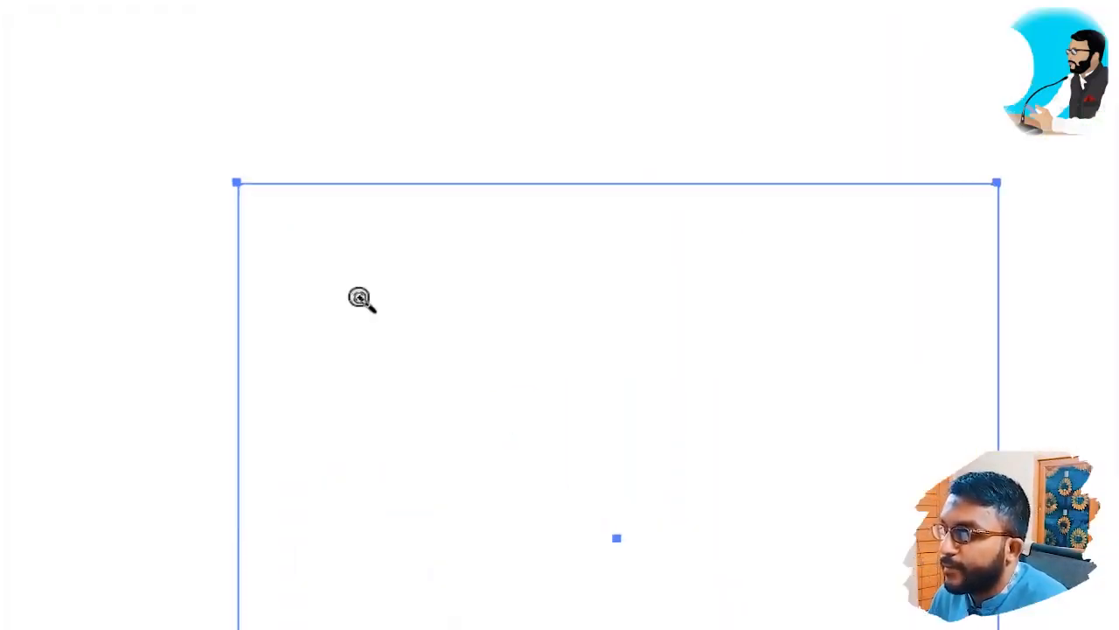
# - Clear the selection and pick the square's top edge segment with the Direct Selection tool
pyautogui.press('v')
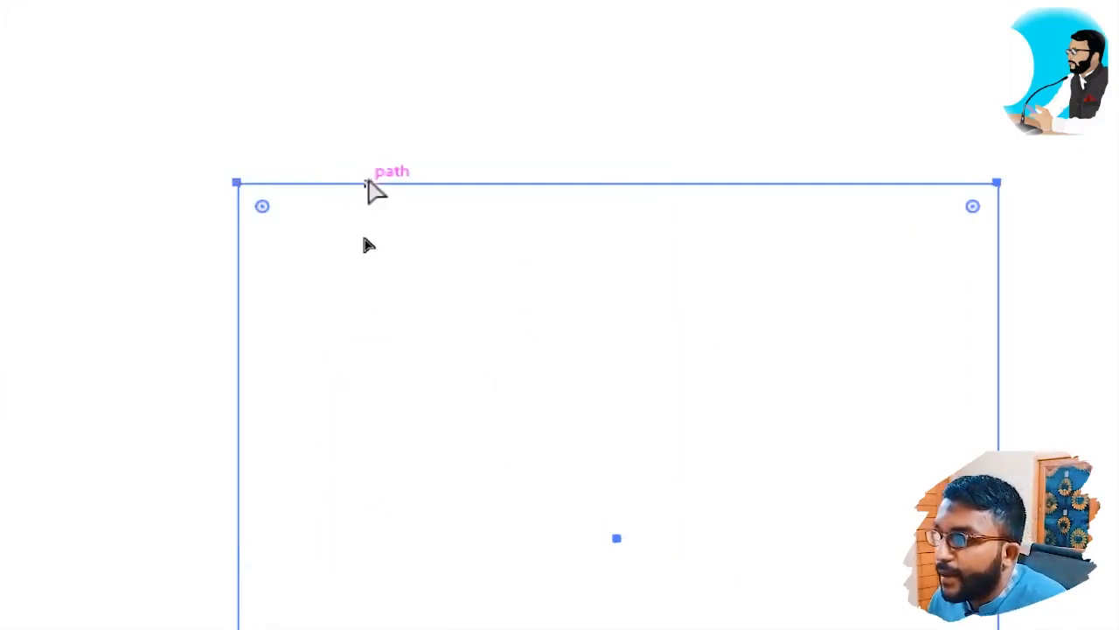
pyautogui.click(378, 140)
pyautogui.click(354, 183)
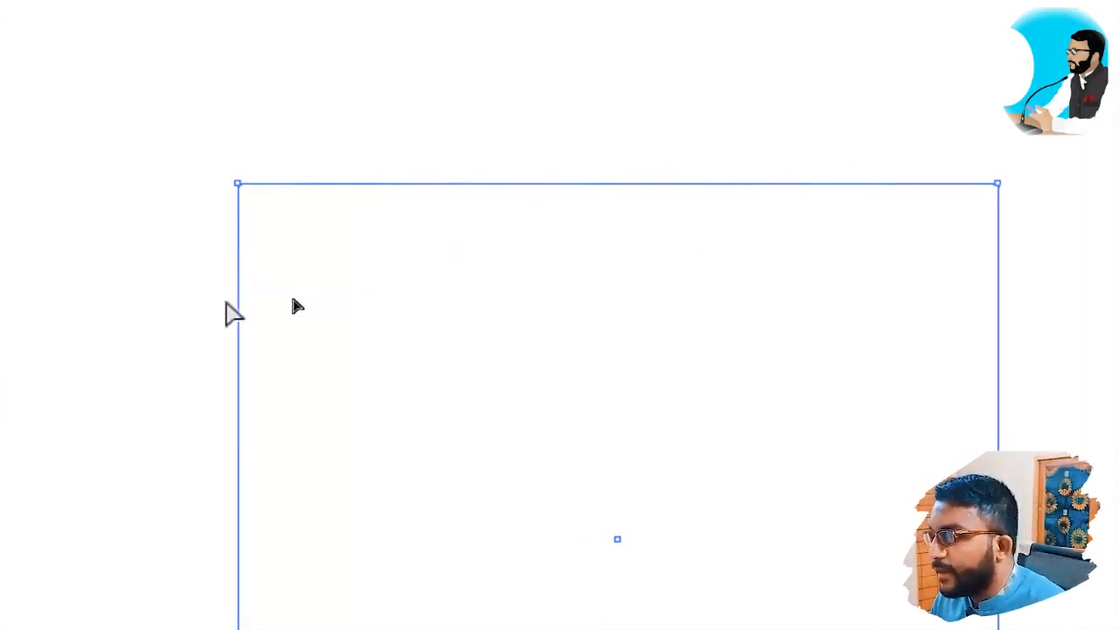
pyautogui.press('super+minus')
pyautogui.press('space')
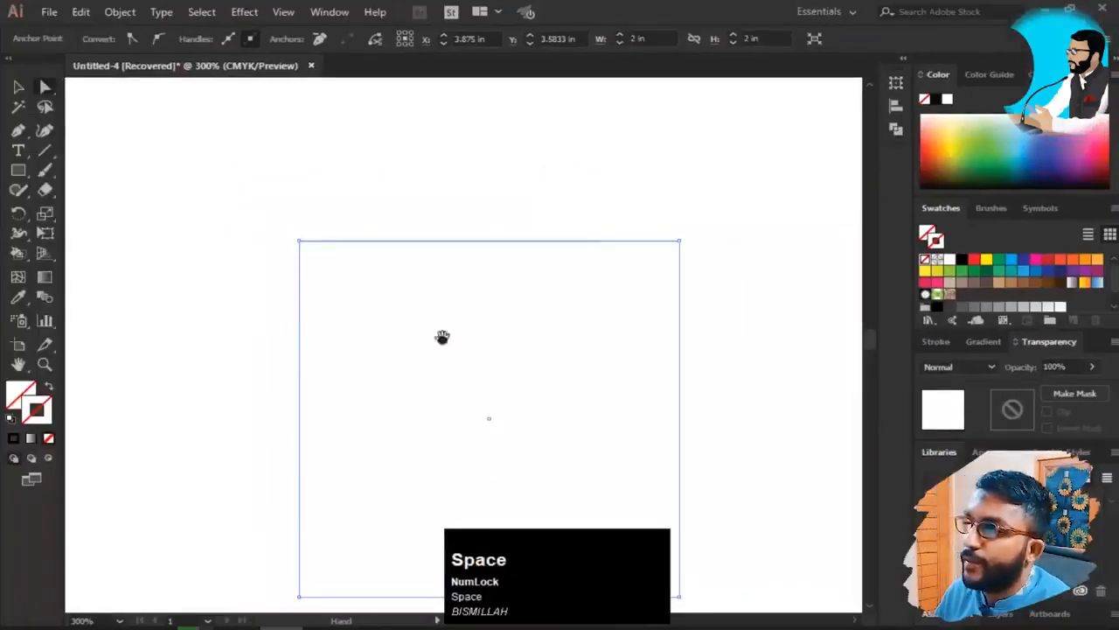
pyautogui.moveTo(445, 334); pyautogui.dragTo(396, 289)
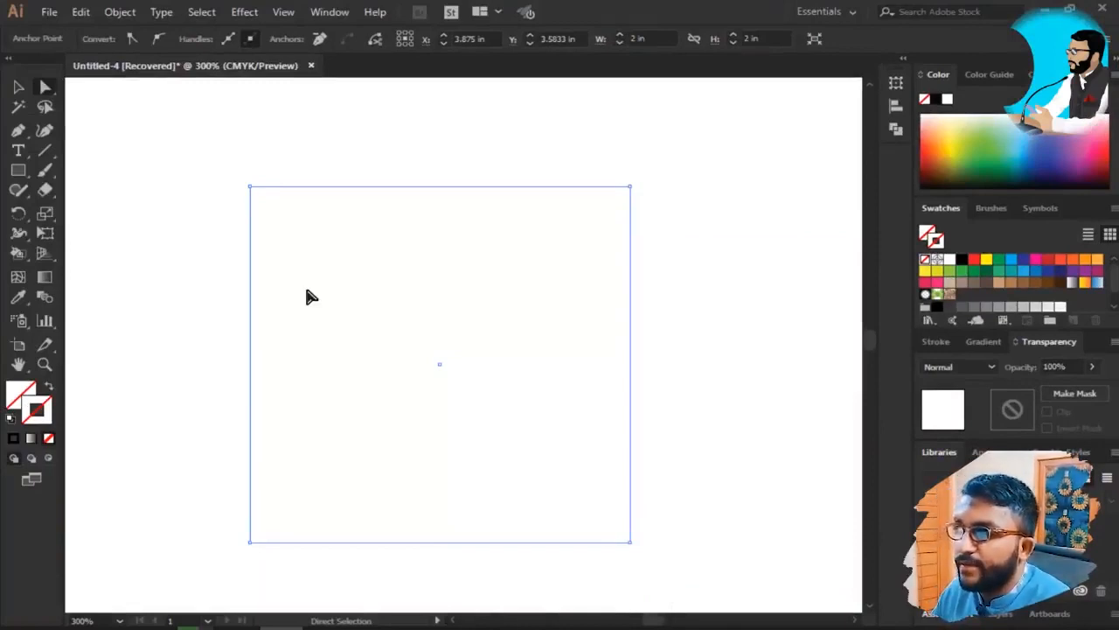
# - Deselect the square and reselect its top edge near the upper-left corner with the Direct Selection tool
pyautogui.click(288, 223)
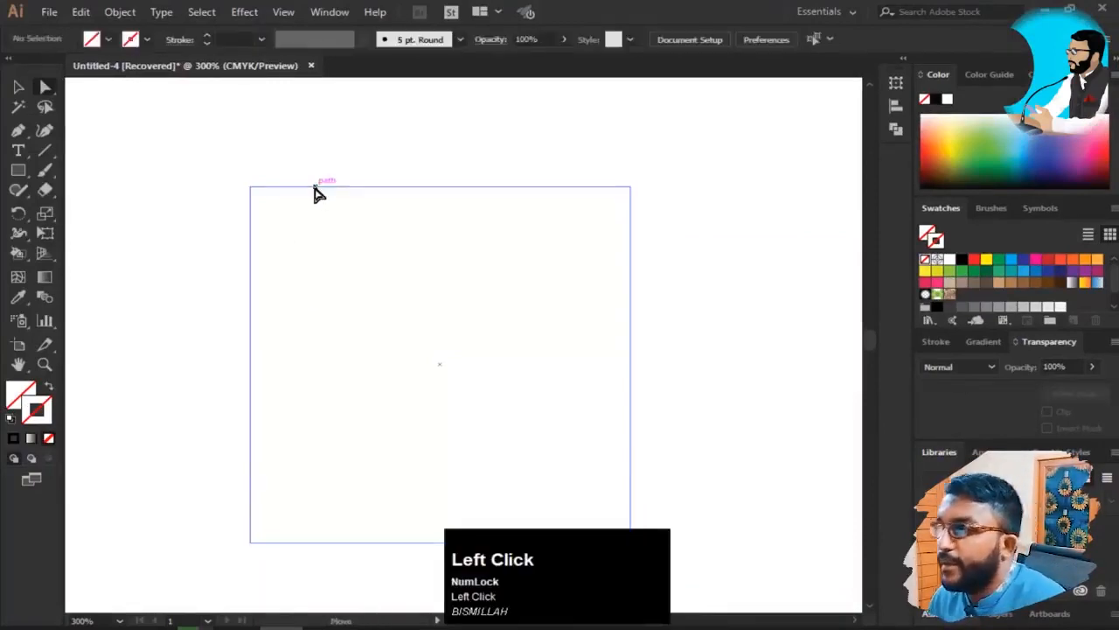
pyautogui.click(314, 187)
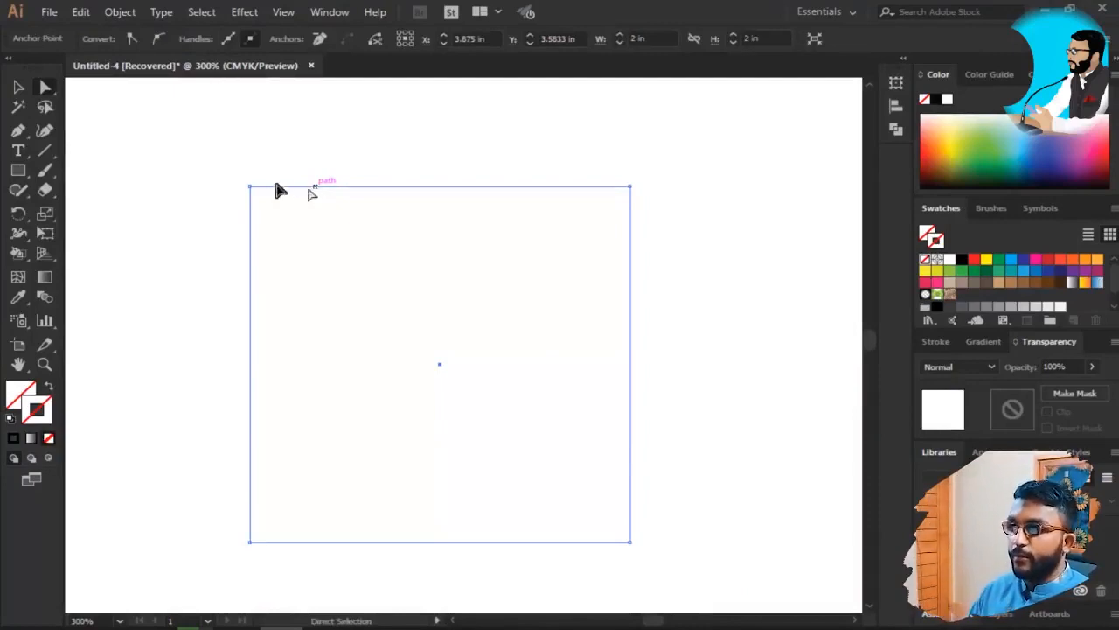
pyautogui.click(322, 180)
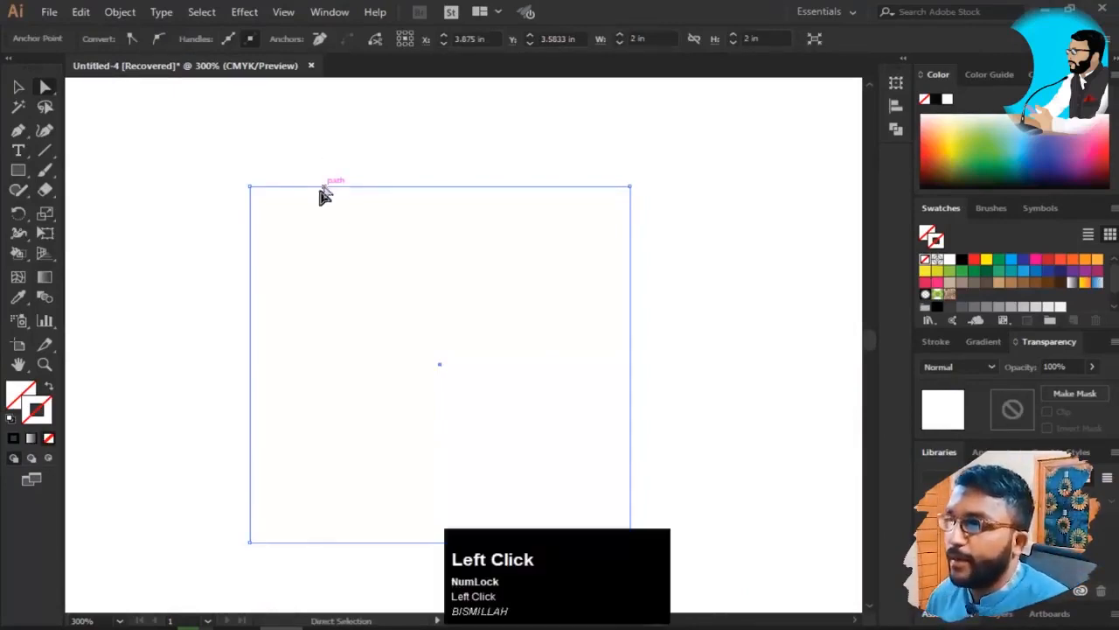
# - Switch the active colour attribute back and forth between stroke and fill
pyautogui.click(42, 409)
pyautogui.press('x')
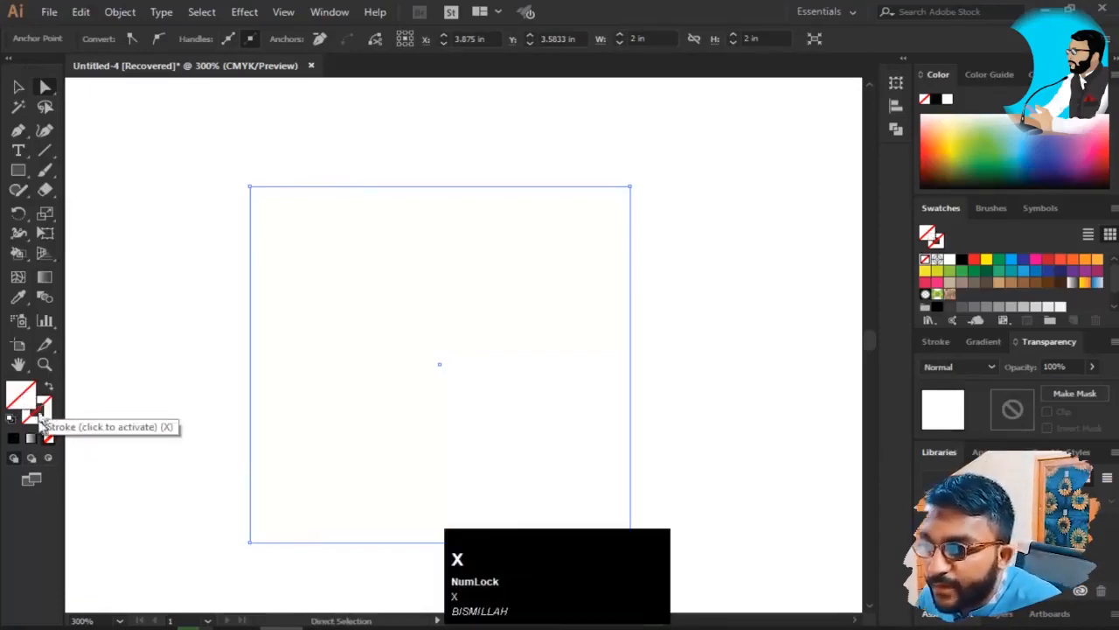
pyautogui.click(44, 418)
pyautogui.press('x')
pyautogui.press('x')
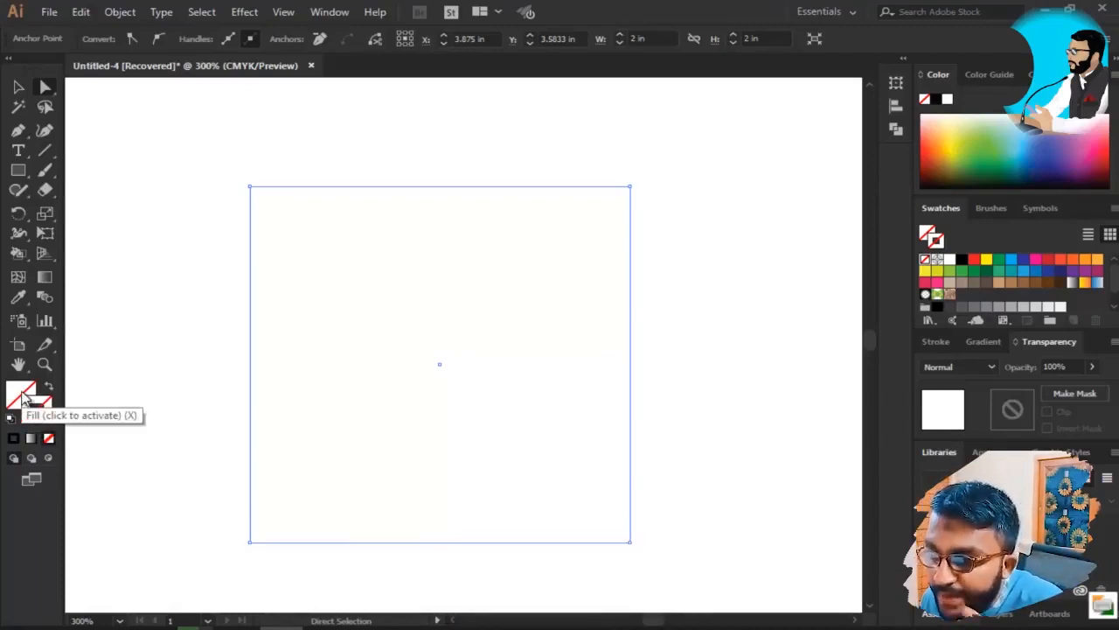
pyautogui.press('x')
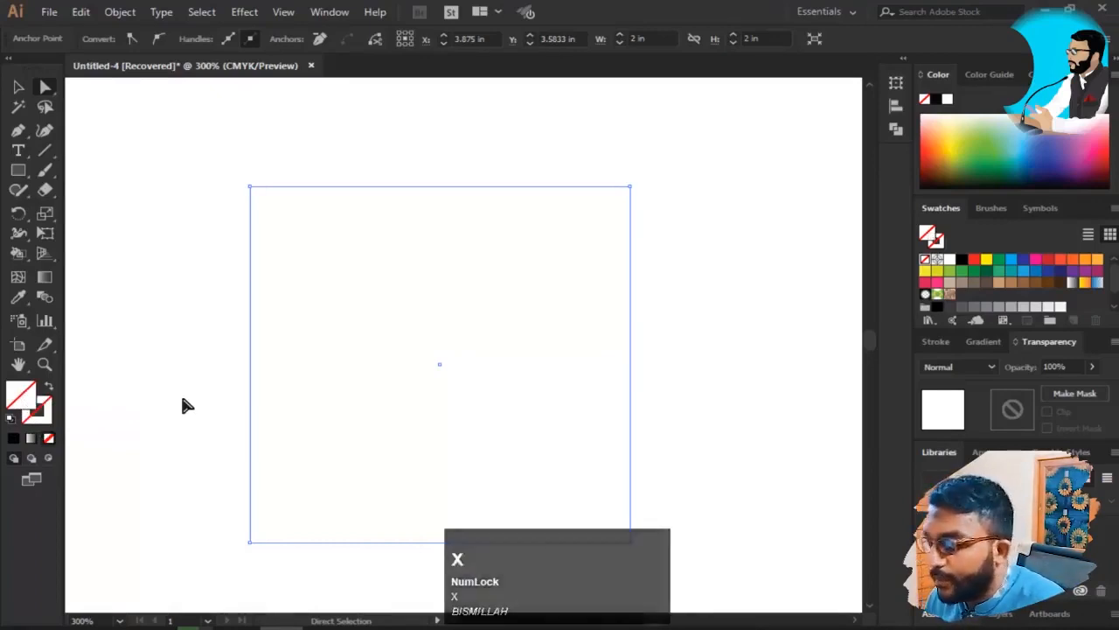
pyautogui.press('x')
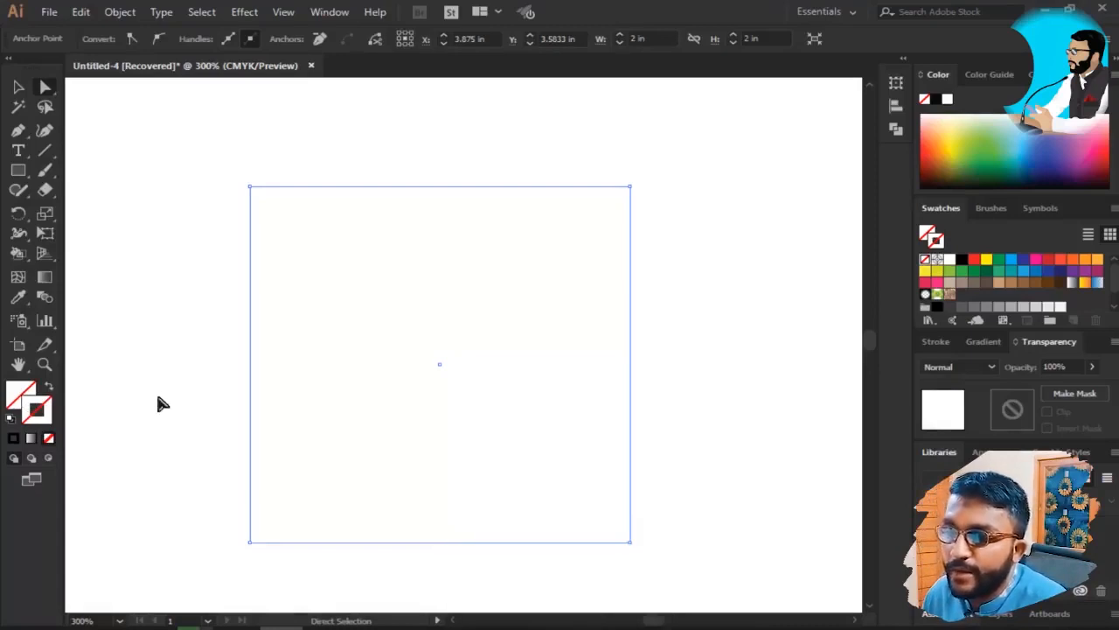
pyautogui.press('x')
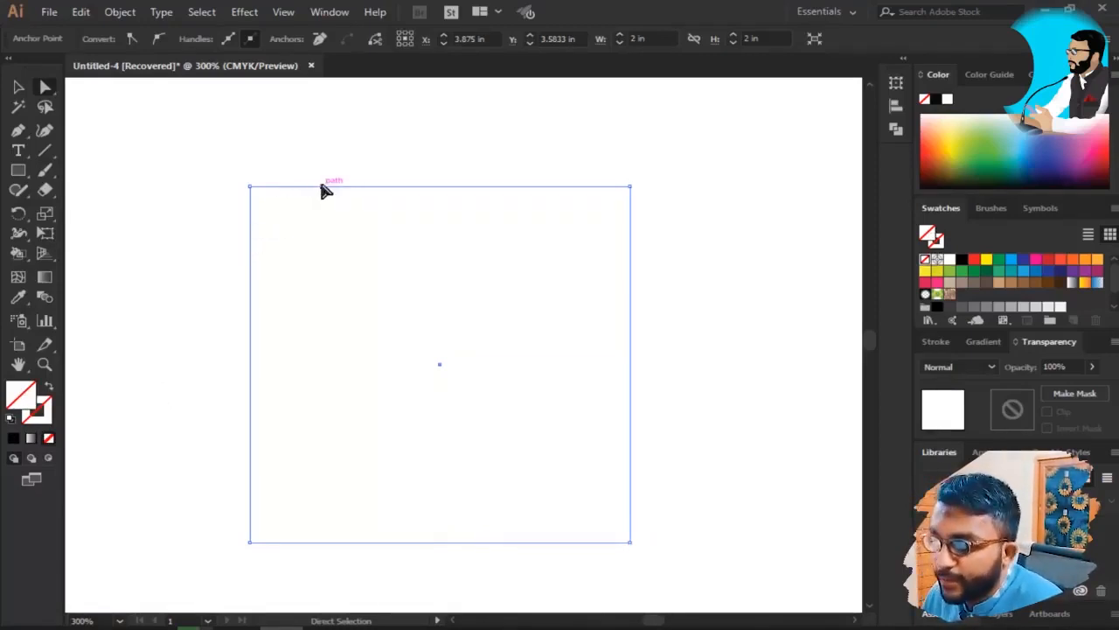
# - Select the square's top edge, make the stroke the active attribute and colour it black
pyautogui.click(377, 183)
pyautogui.click(377, 187)
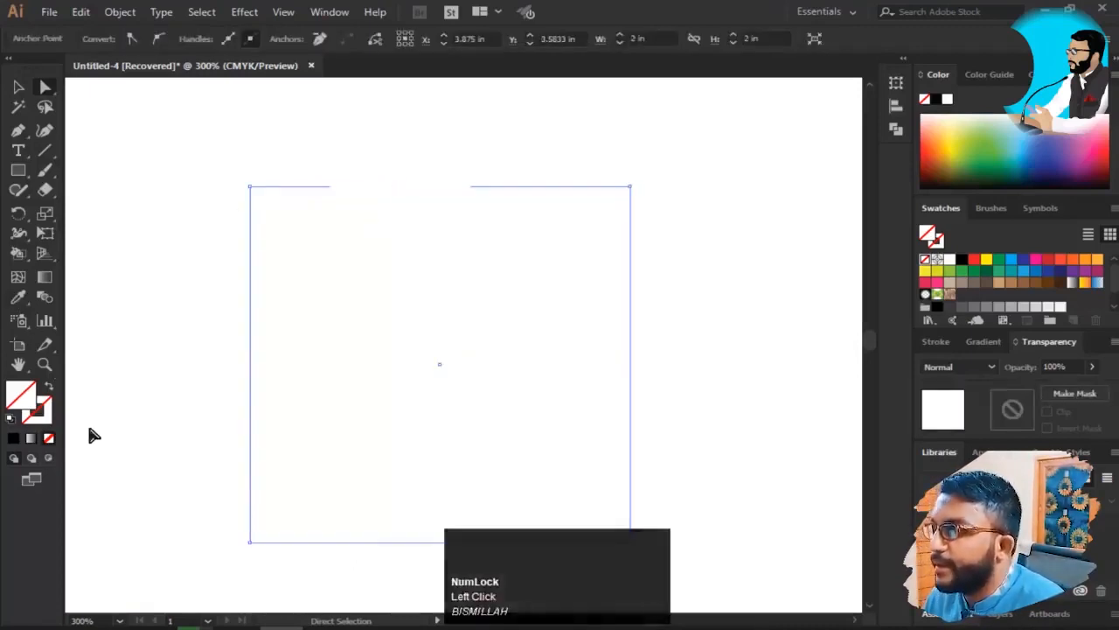
pyautogui.press('x')
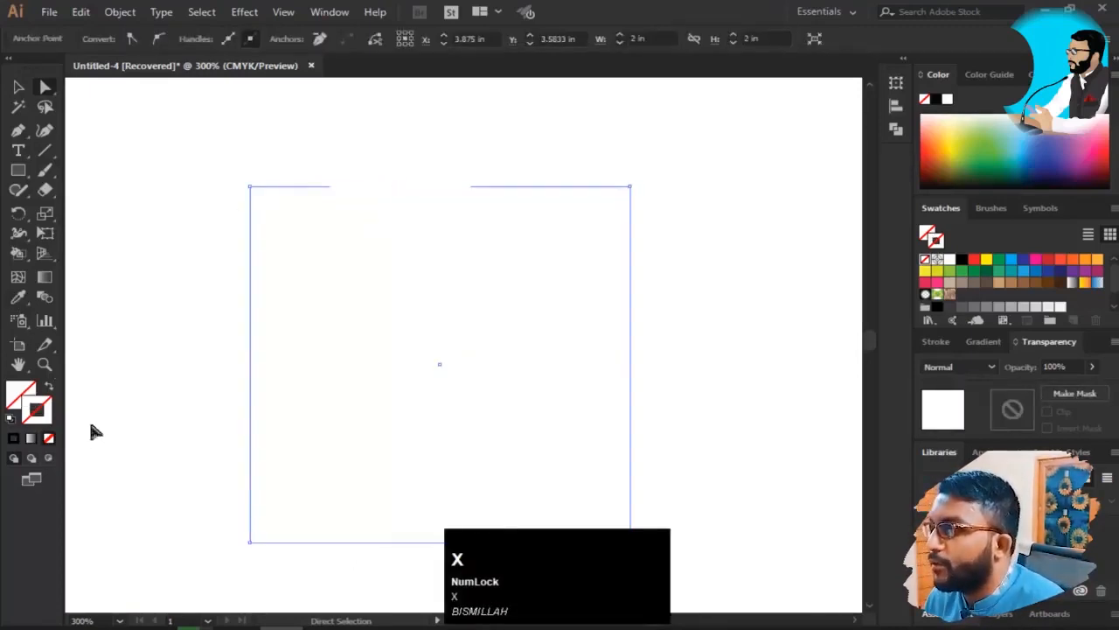
pyautogui.click(962, 260)
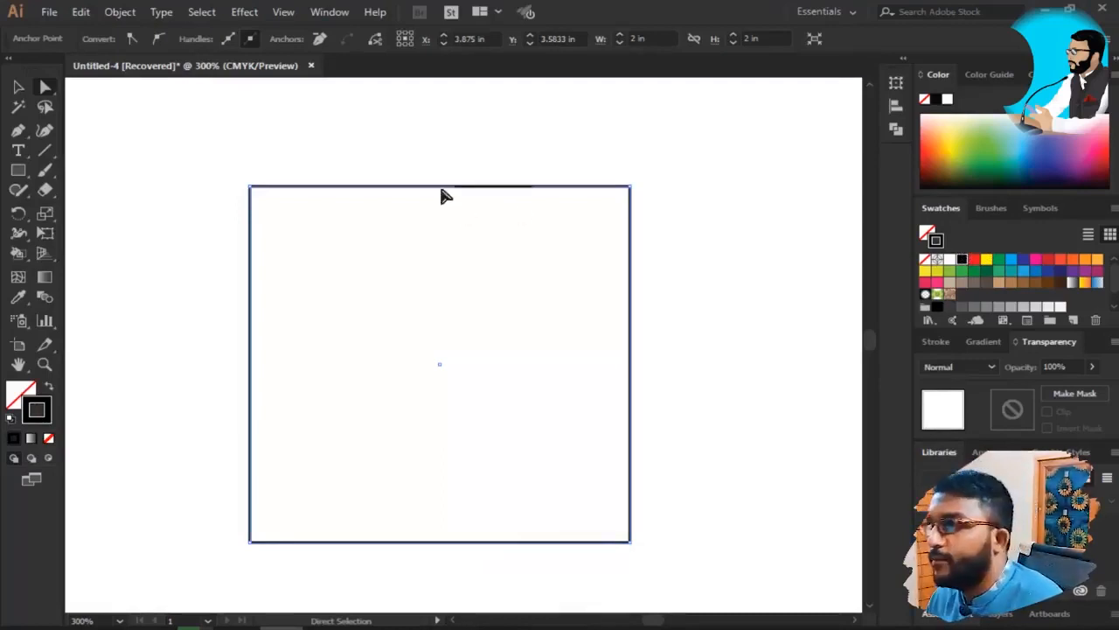
# - Expand the swatches to show all colours, give the square a dark brown stroke and deselect it
pyautogui.click(995, 398)
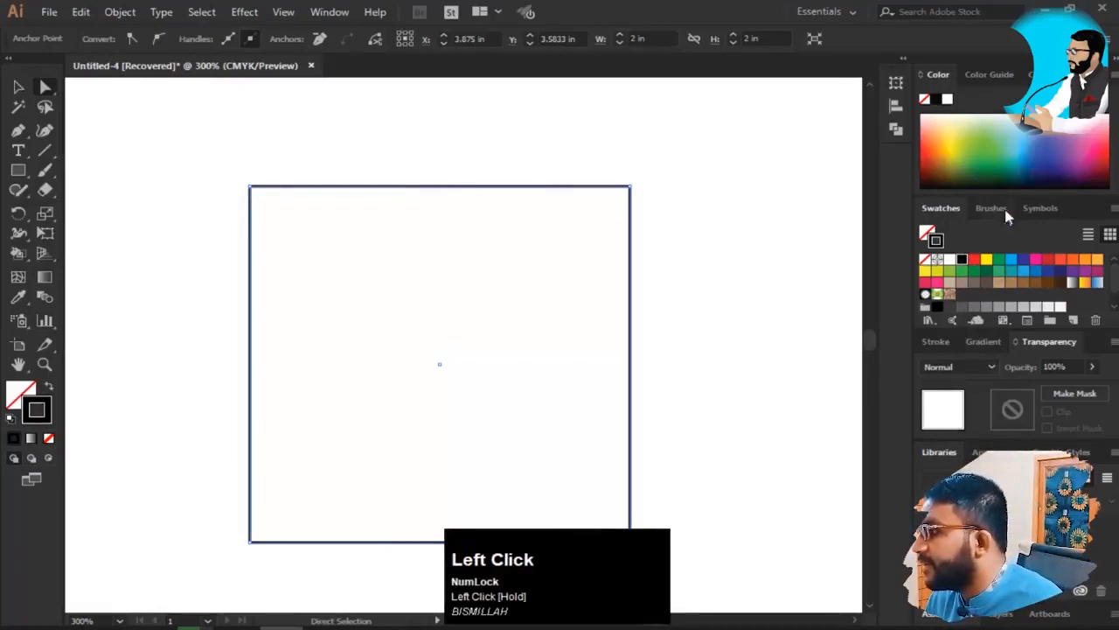
pyautogui.moveTo(988, 197); pyautogui.dragTo(967, 162)
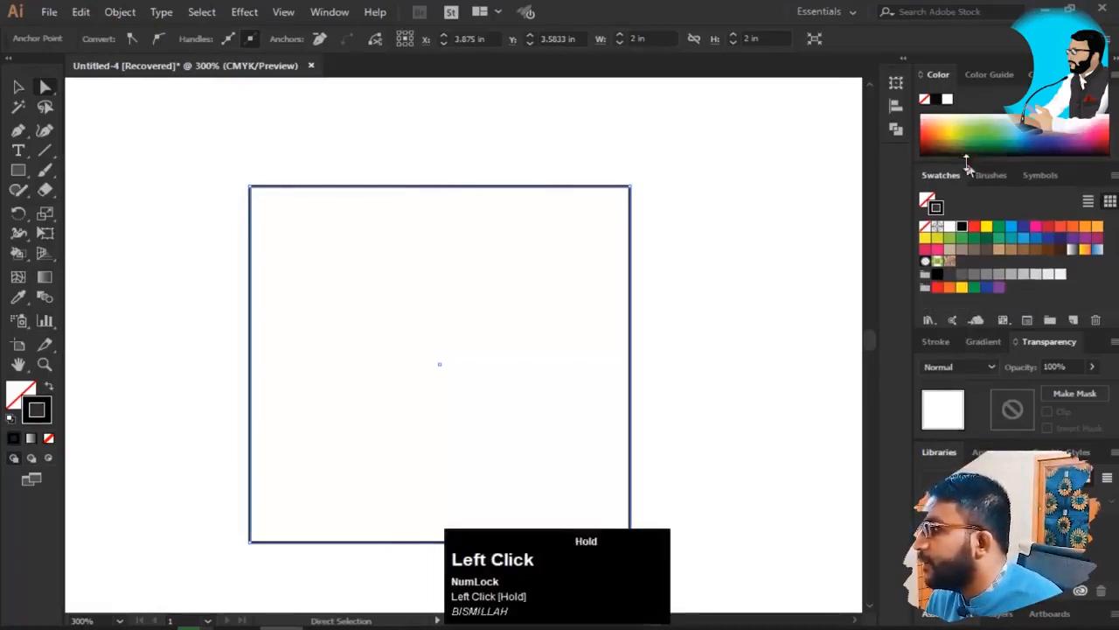
pyautogui.click(1024, 249)
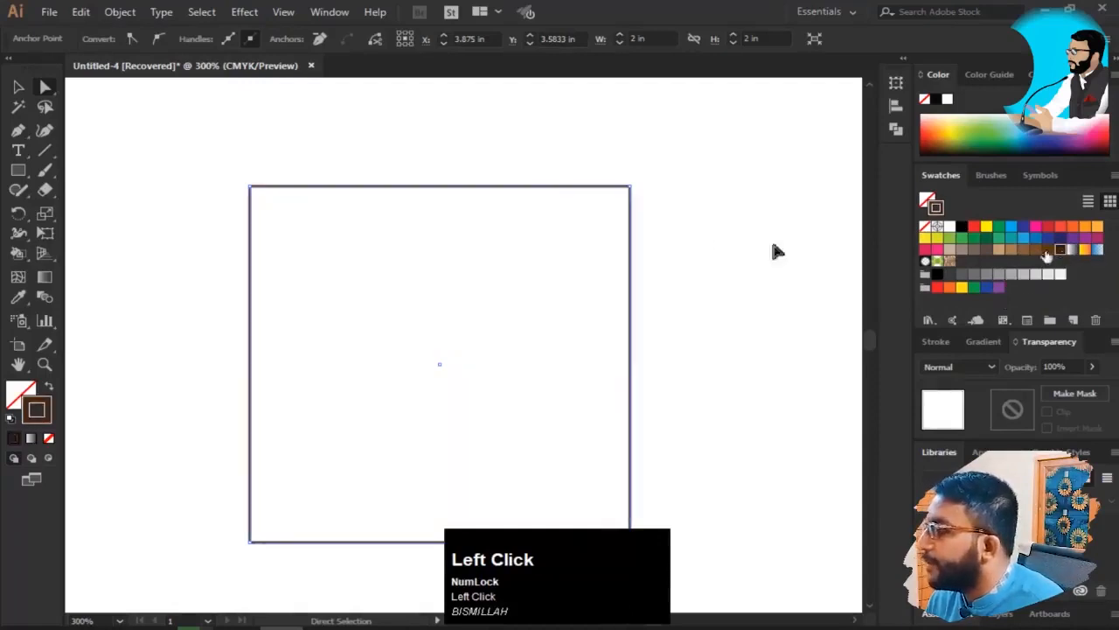
pyautogui.press('v')
pyautogui.click(560, 159)
# - Select the whole square by its top edge near the upper-left corner with the Selection tool, and clear the selection
pyautogui.press('z')
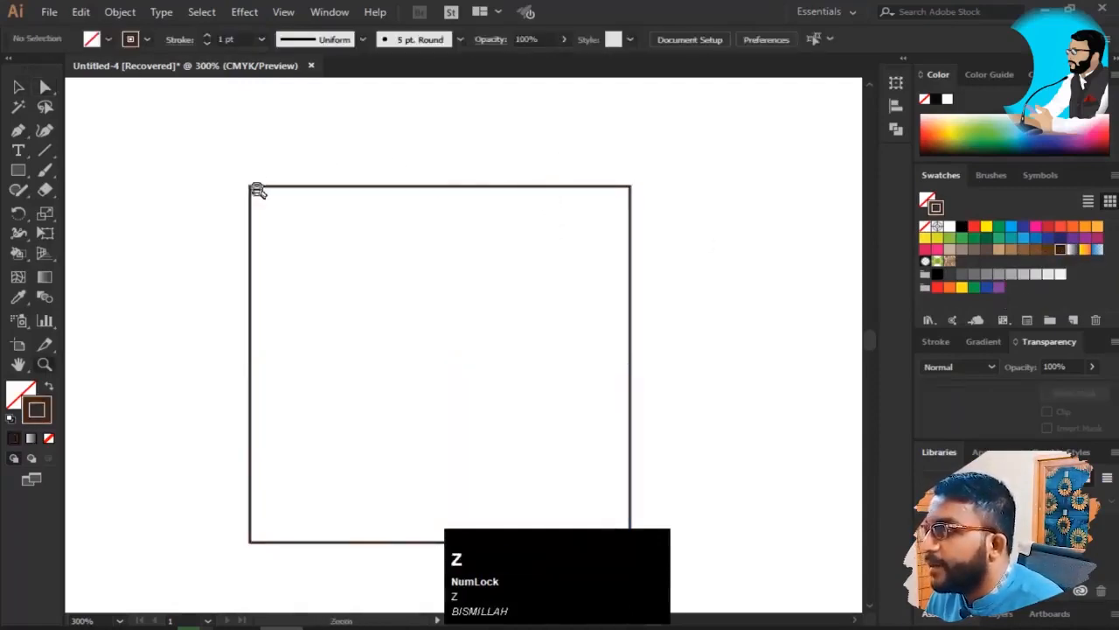
pyautogui.click(259, 189)
pyautogui.moveTo(639, 340); pyautogui.dragTo(508, 288)
pyautogui.press('v')
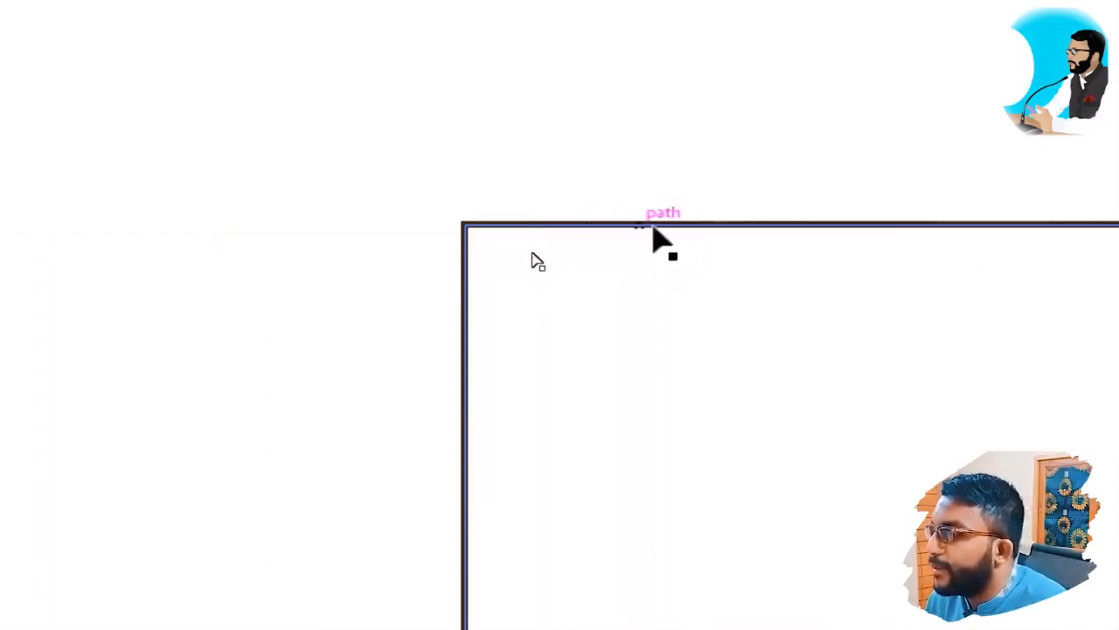
pyautogui.click(559, 226)
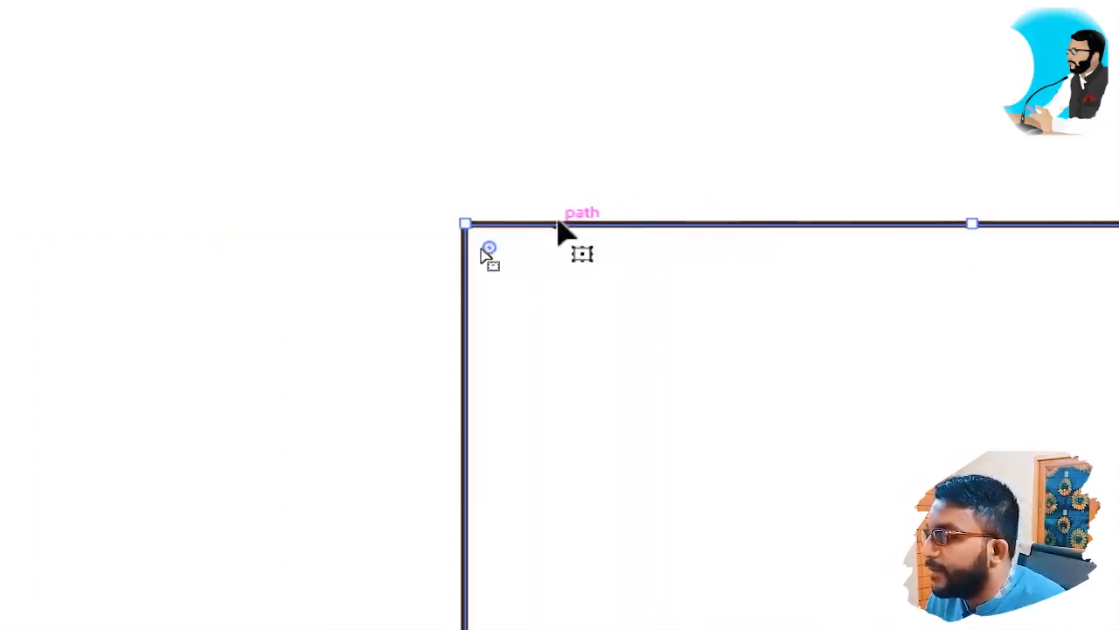
pyautogui.click(424, 250)
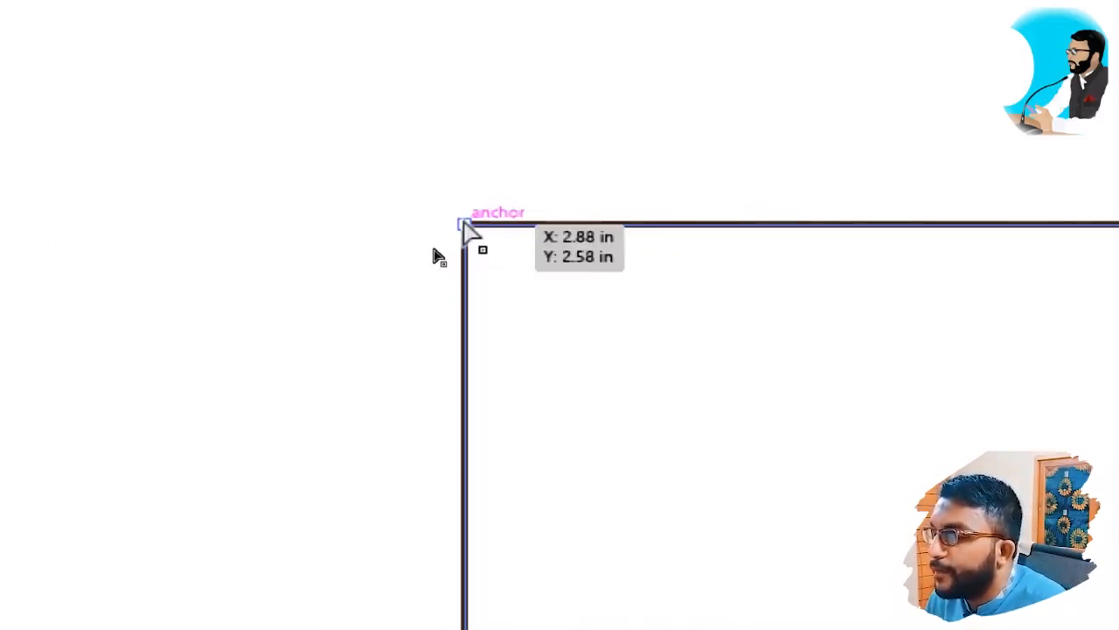
# - Try to move the square's upper-left anchor point with the Direct Selection tool, undo the move and deselect the square
pyautogui.moveTo(465, 224); pyautogui.dragTo(486, 226)
pyautogui.hotkey('ctrl', 'z')
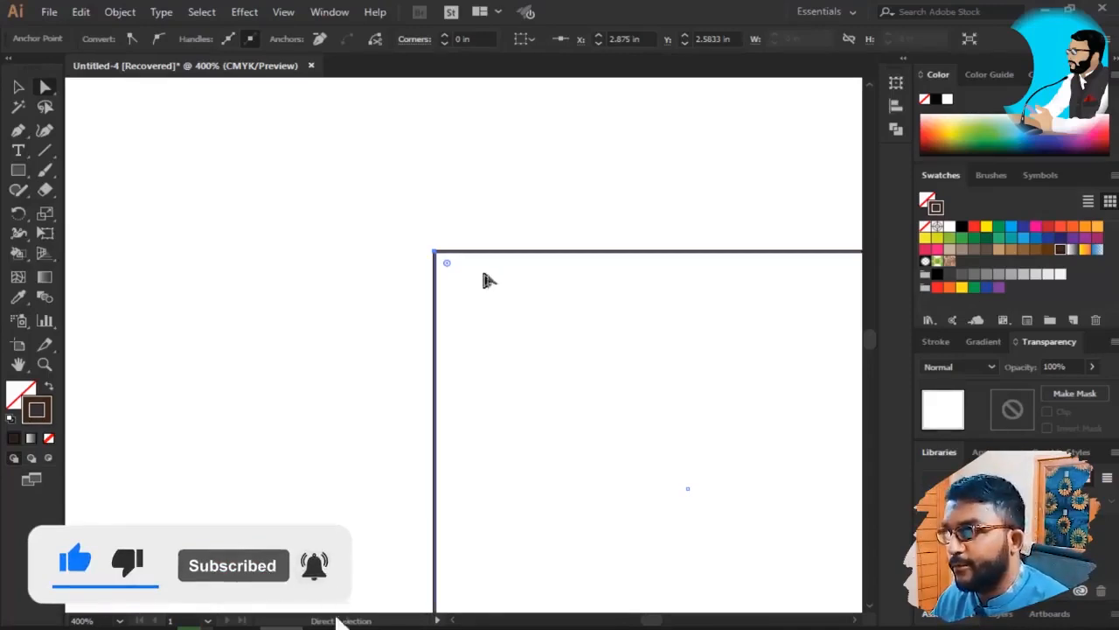
pyautogui.press('z')
pyautogui.press('v')
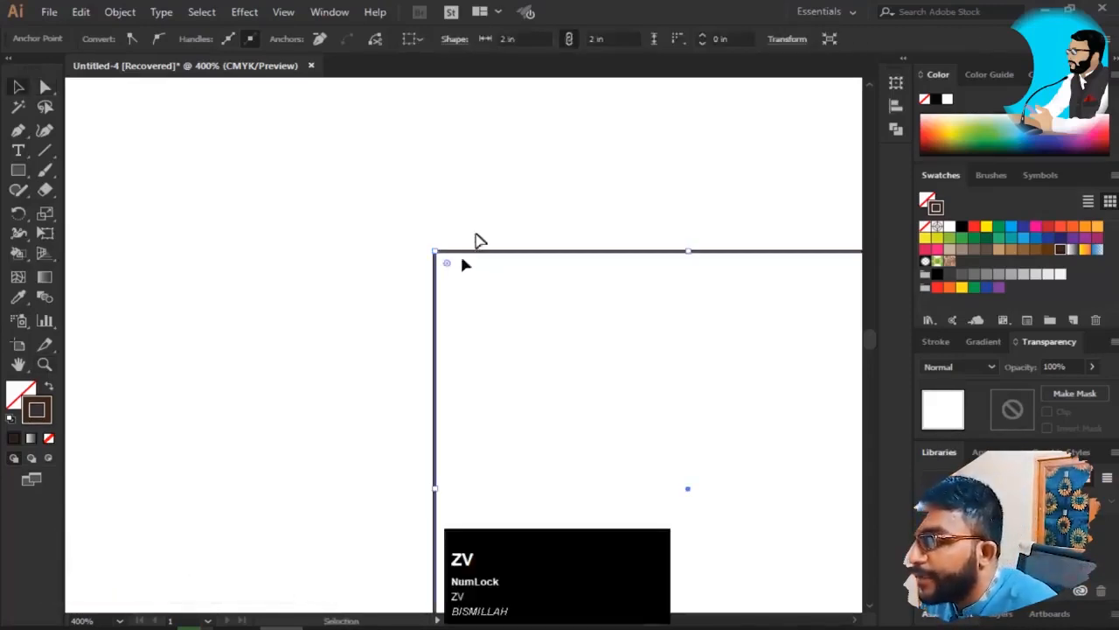
pyautogui.click(292, 240)
# - Draw a horizontal line above the square with the Line Segment tool, starting well outside the square's upper-left corner
pyautogui.rightClick(48, 153)
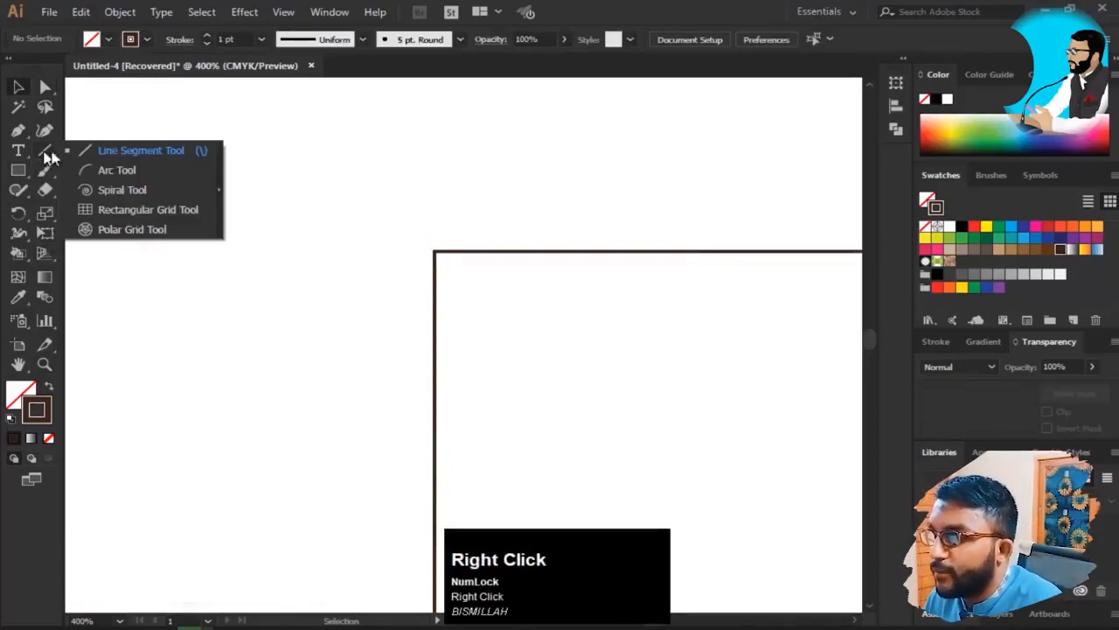
pyautogui.click(110, 154)
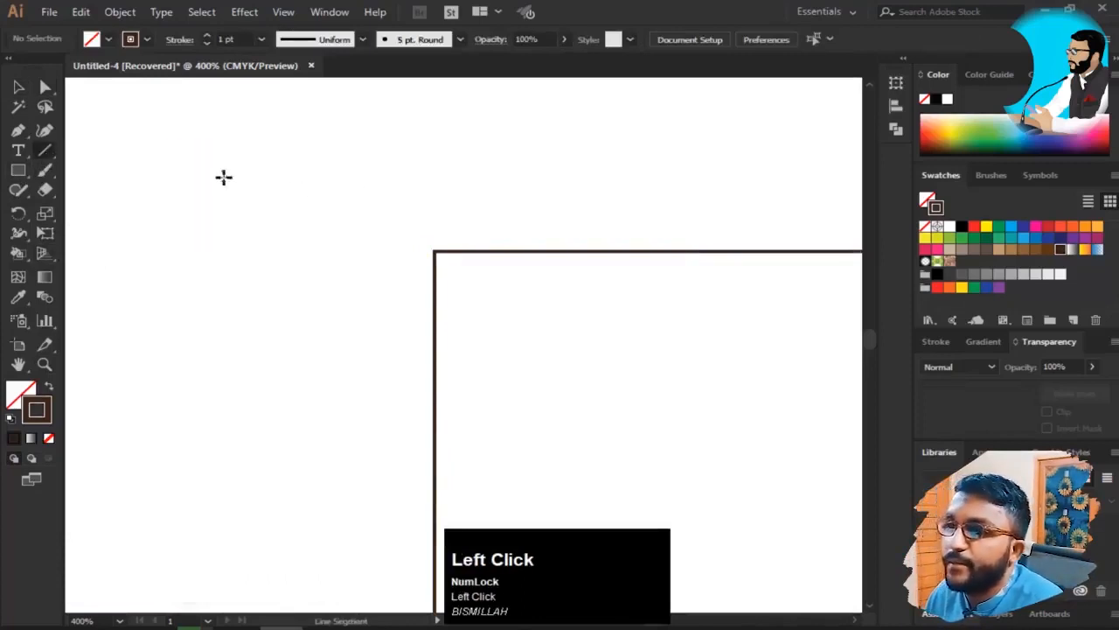
pyautogui.moveTo(224, 178); pyautogui.dragTo(717, 178)
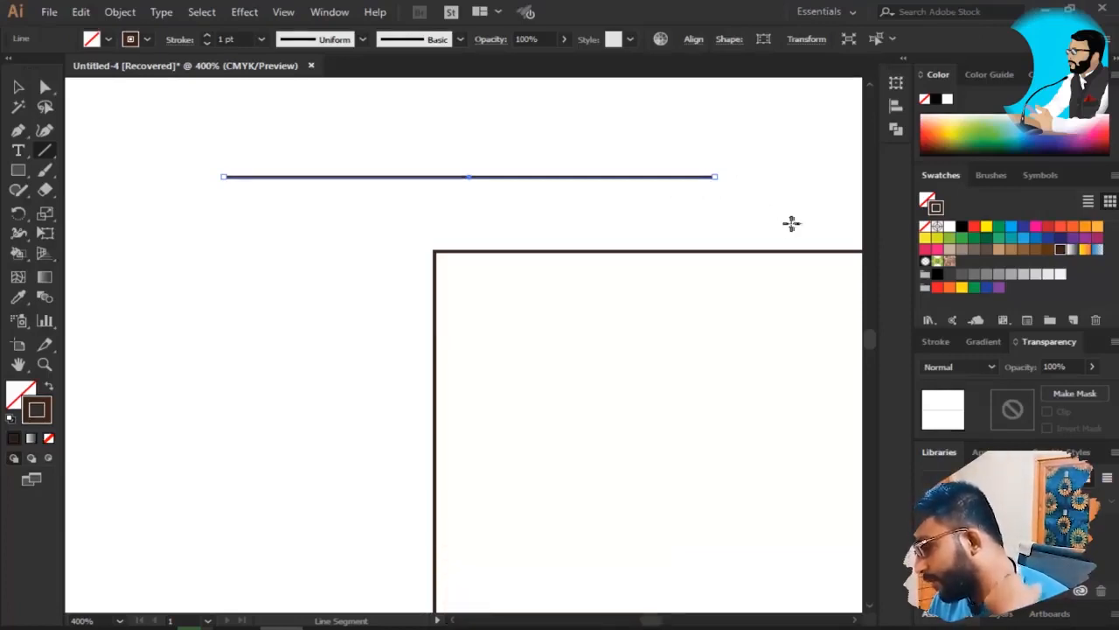
# - Remove the stroke from the new line and deselect it
pyautogui.press('z')
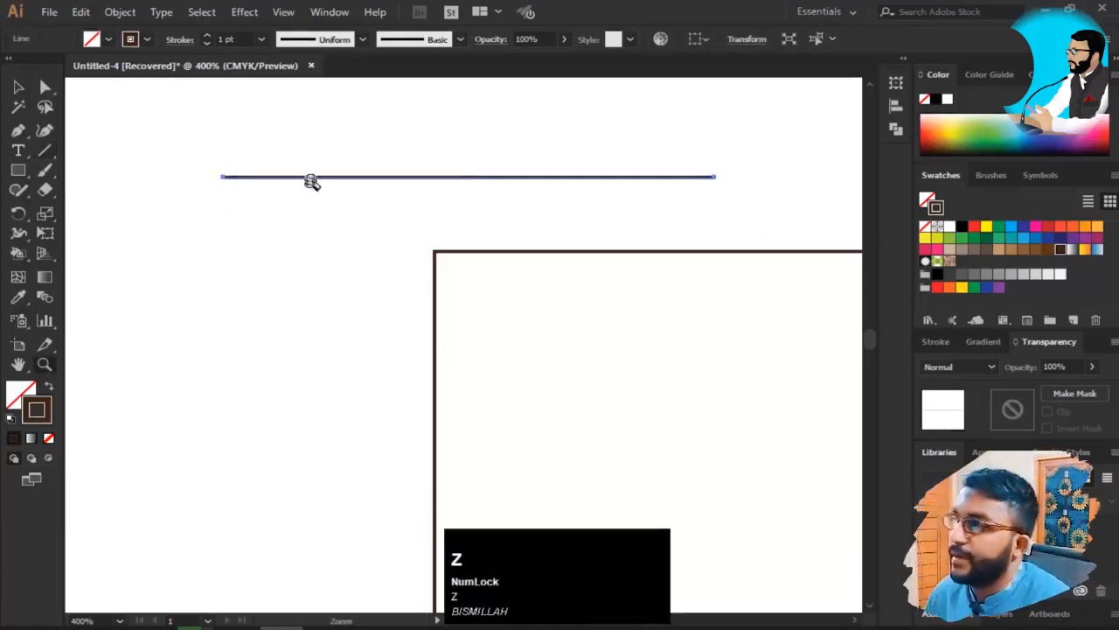
pyautogui.click(311, 181)
pyautogui.moveTo(430, 368); pyautogui.dragTo(322, 312)
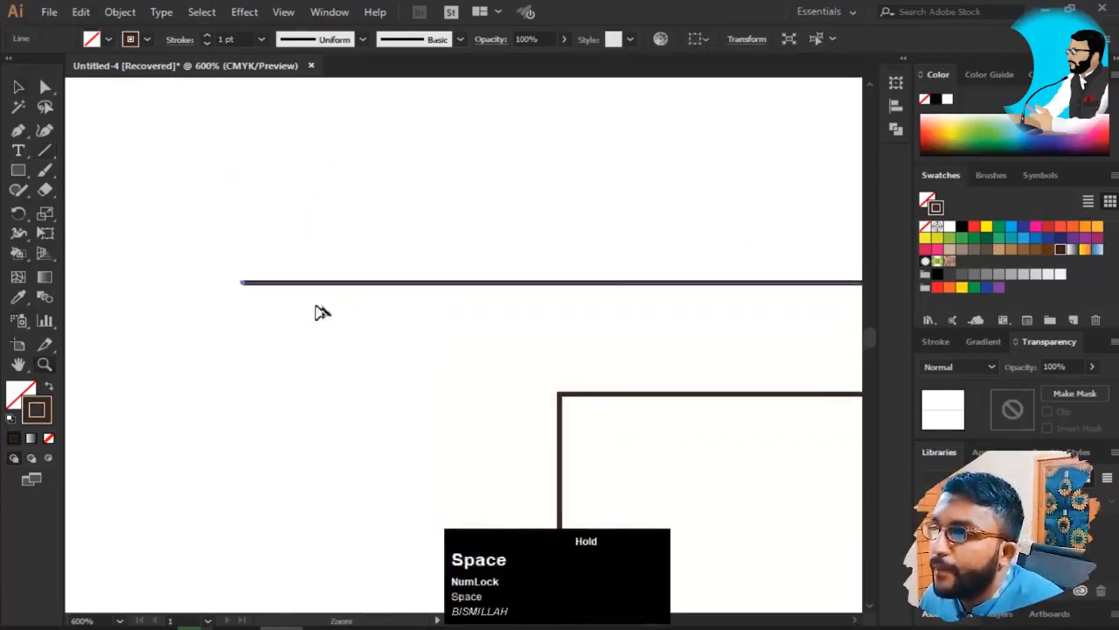
pyautogui.press('v')
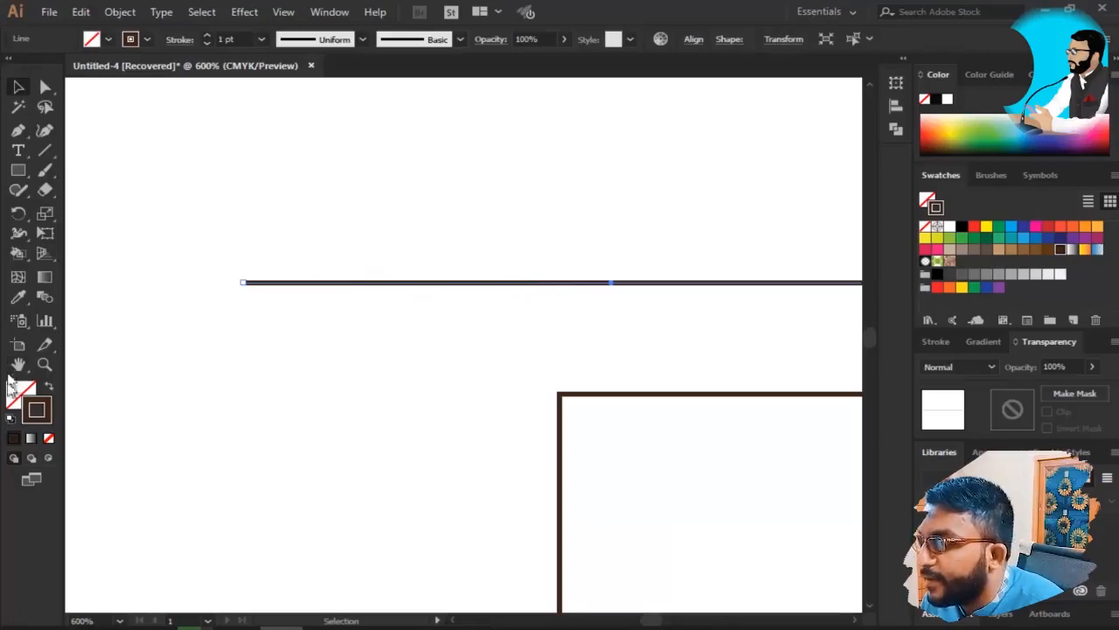
pyautogui.click(49, 437)
pyautogui.click(365, 306)
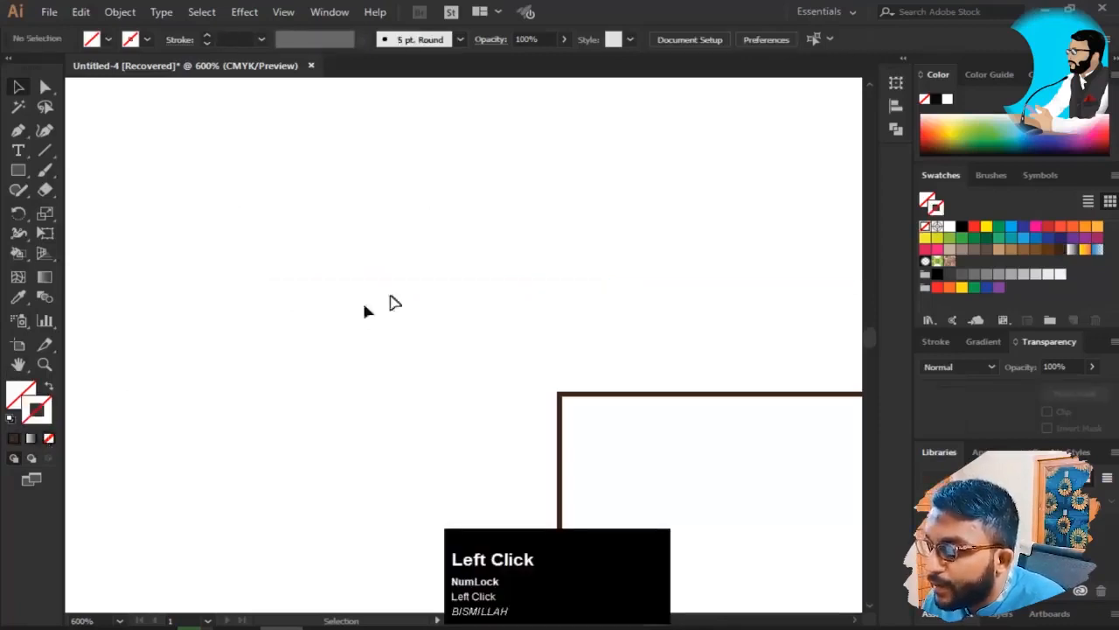
# - Select the strokeless line with the Selection tool, and isolate its left end anchor point with the Direct Selection tool
pyautogui.moveTo(358, 231); pyautogui.dragTo(428, 331)
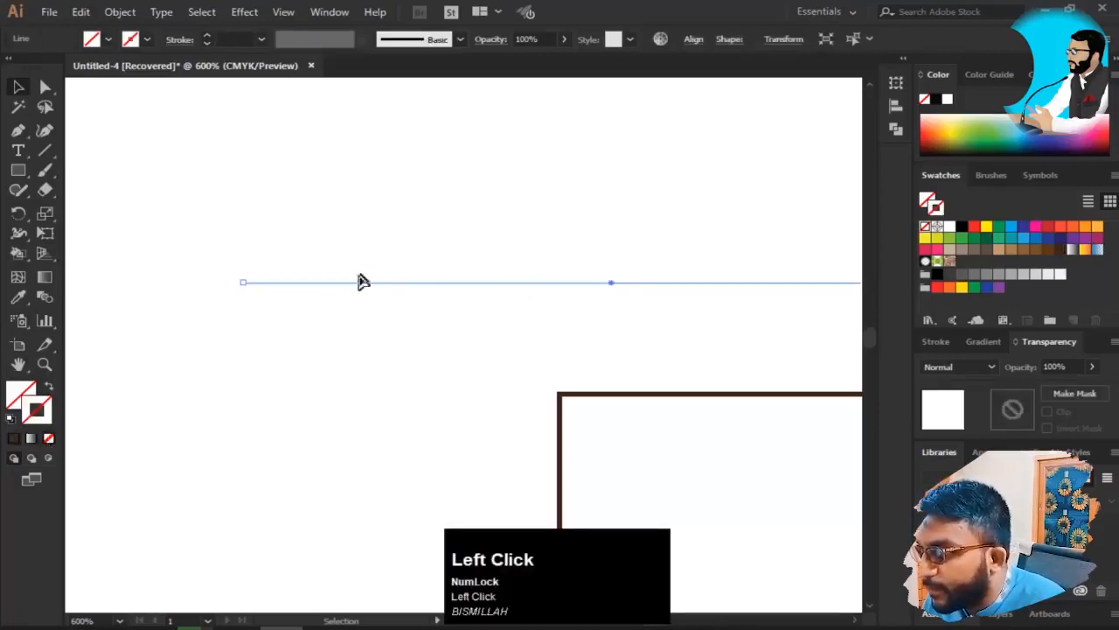
pyautogui.click(244, 282)
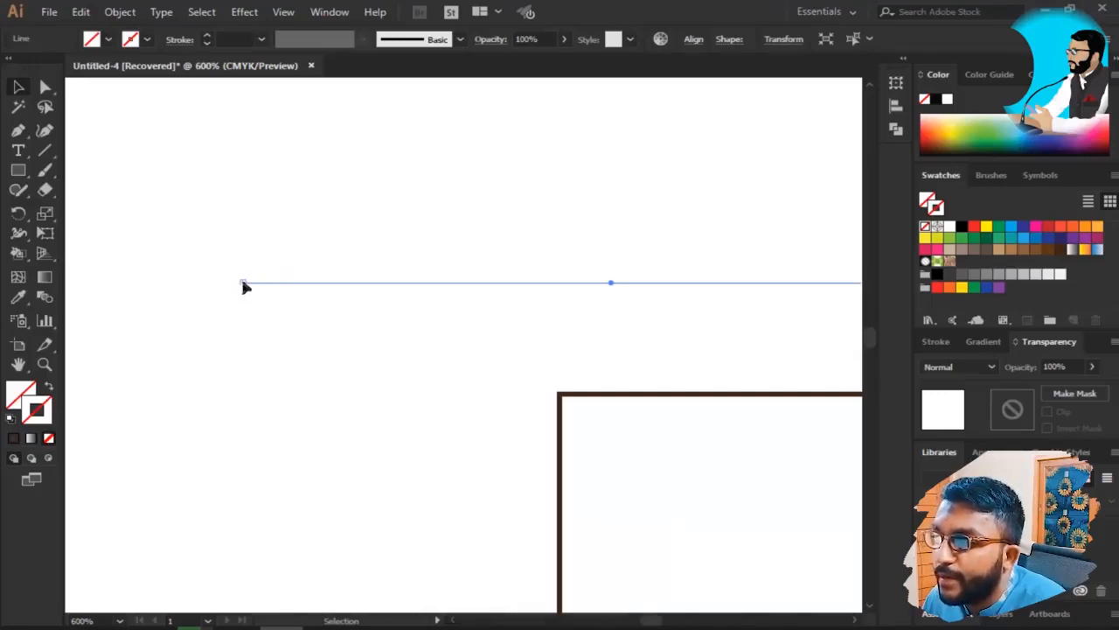
pyautogui.press('z')
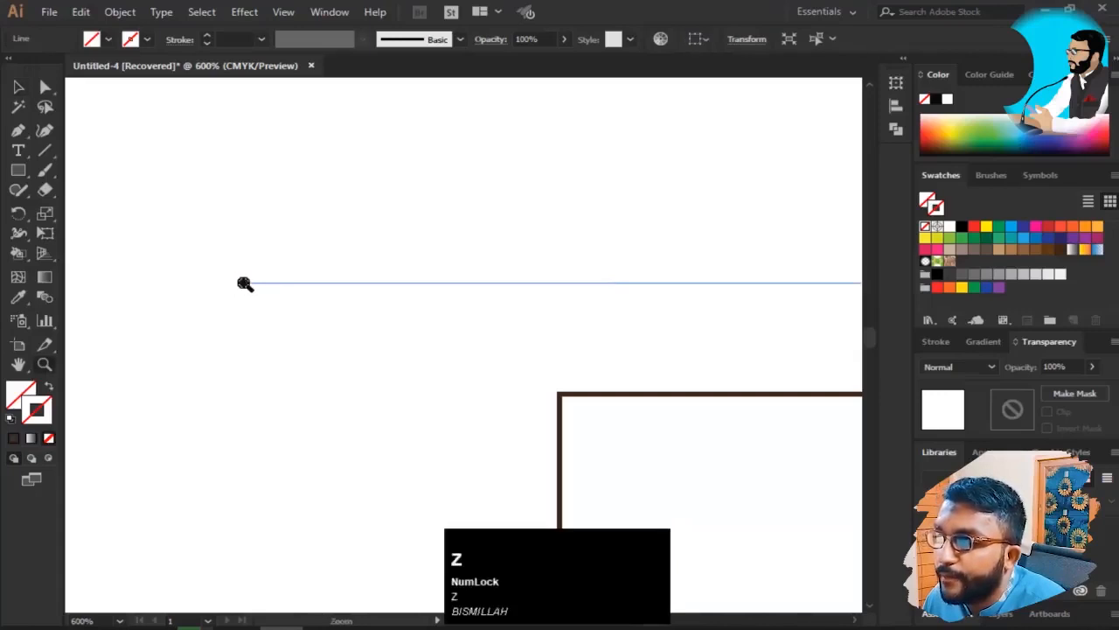
pyautogui.click(244, 283)
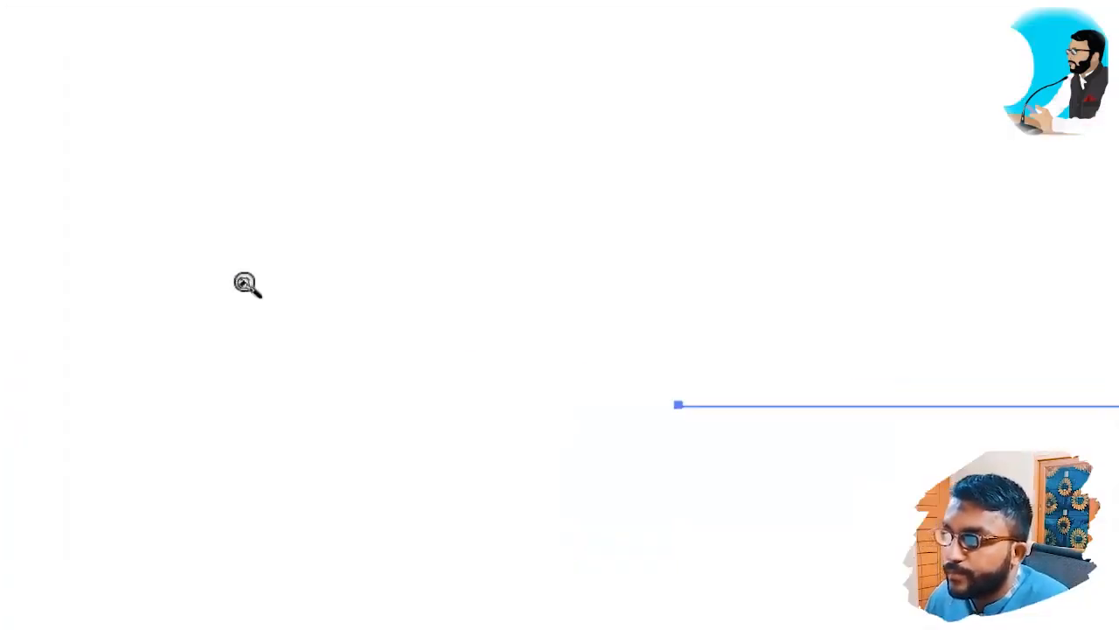
pyautogui.press('a')
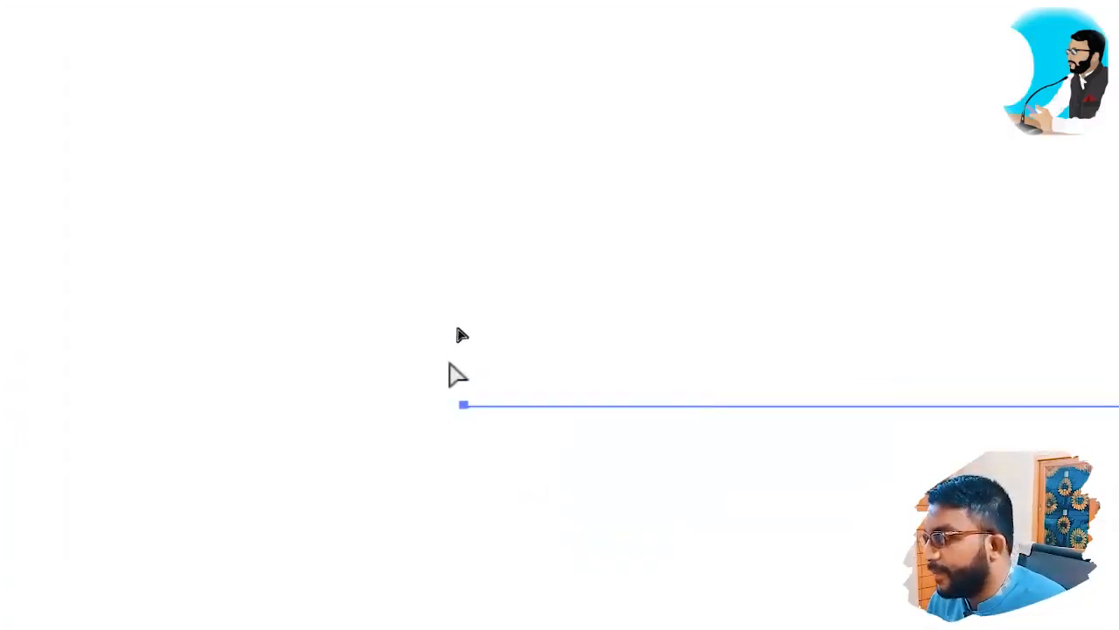
pyautogui.click(451, 366)
pyautogui.moveTo(408, 363); pyautogui.dragTo(505, 440)
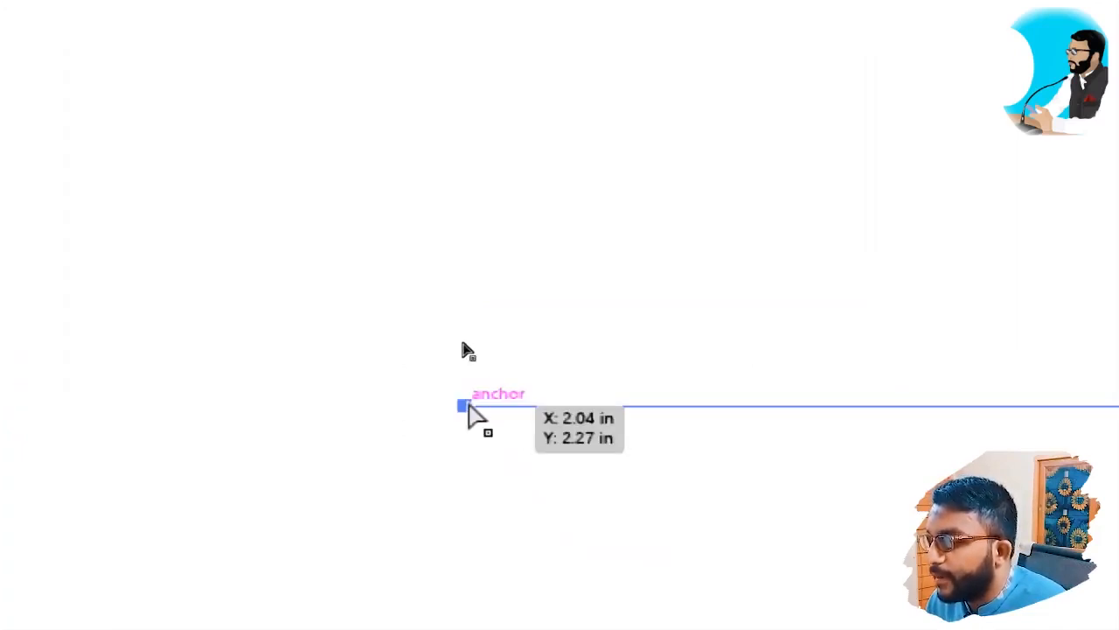
# - Select the whole strokeless line by its path with the Selection tool
pyautogui.press('z')
pyautogui.moveTo(775, 472); pyautogui.dragTo(579, 432)
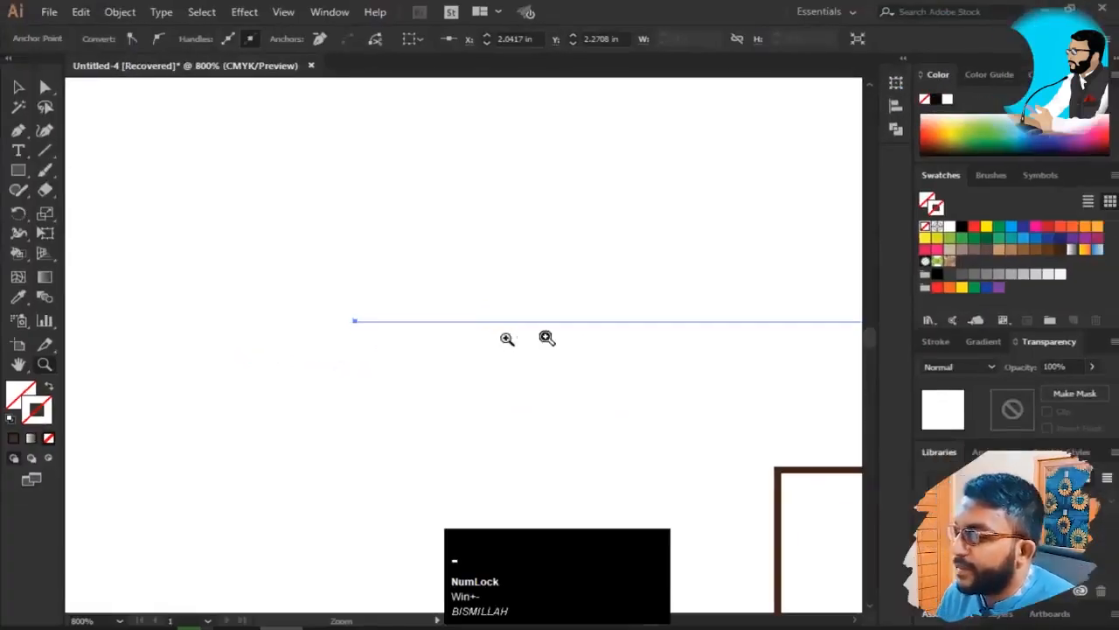
pyautogui.moveTo(599, 368); pyautogui.dragTo(492, 329)
pyautogui.press('space')
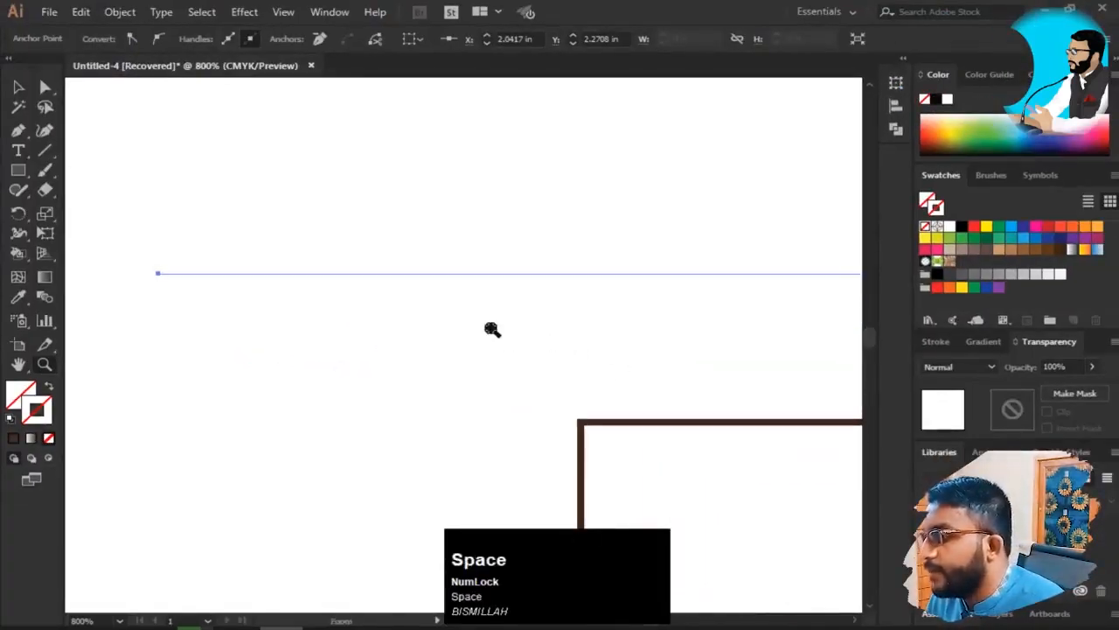
pyautogui.press('super+minus')
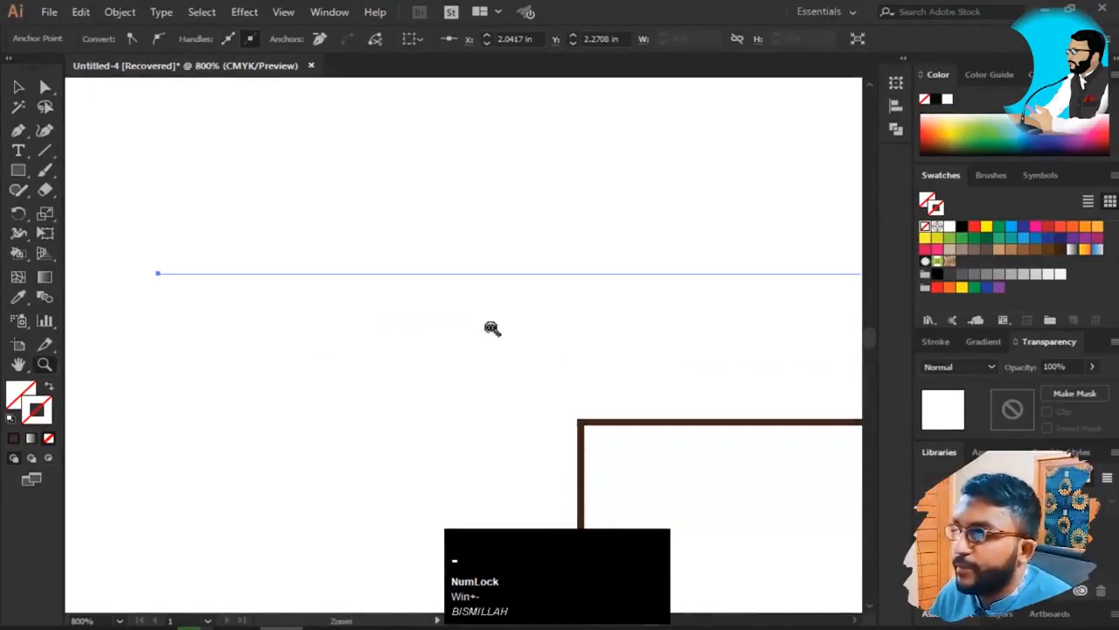
pyautogui.press('v')
pyautogui.click(448, 276)
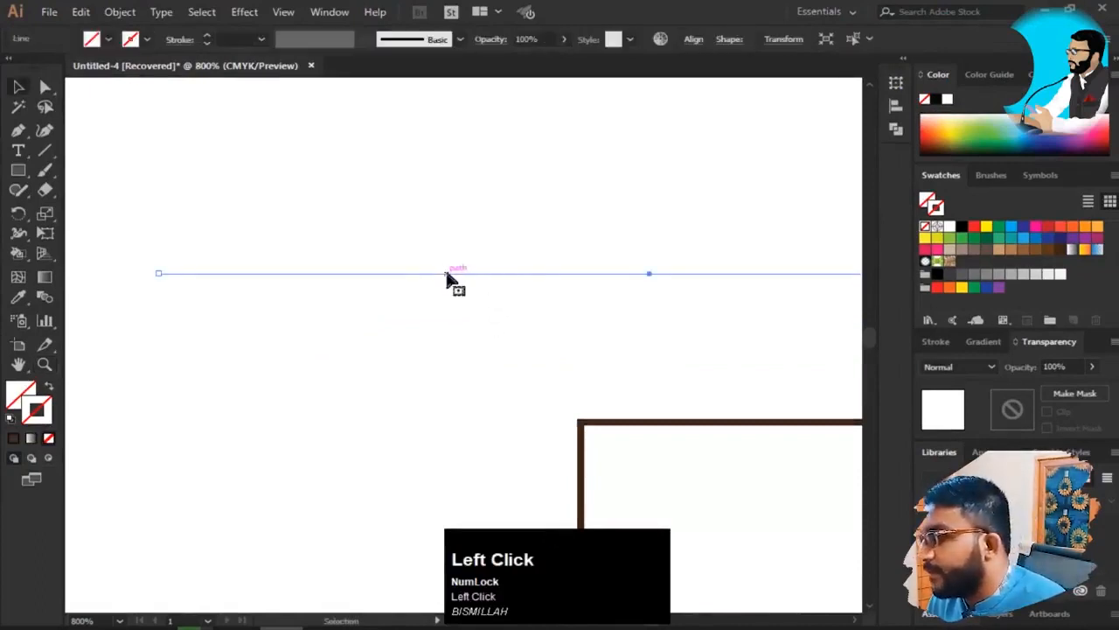
# - Reselect the strokeless line with a Selection tool marquee that encloses its full length
pyautogui.press('z')
pyautogui.click(485, 290)
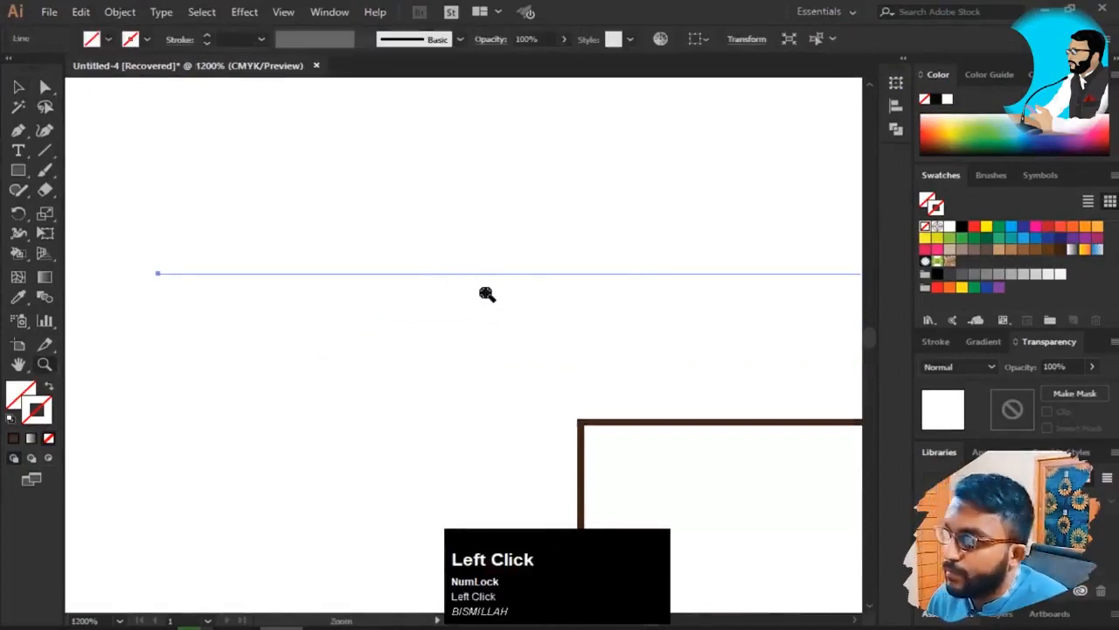
pyautogui.keyDown('alt'); pyautogui.click(506, 350); pyautogui.keyUp('alt')
pyautogui.keyDown('alt'); pyautogui.click(506, 353); pyautogui.keyUp('alt')
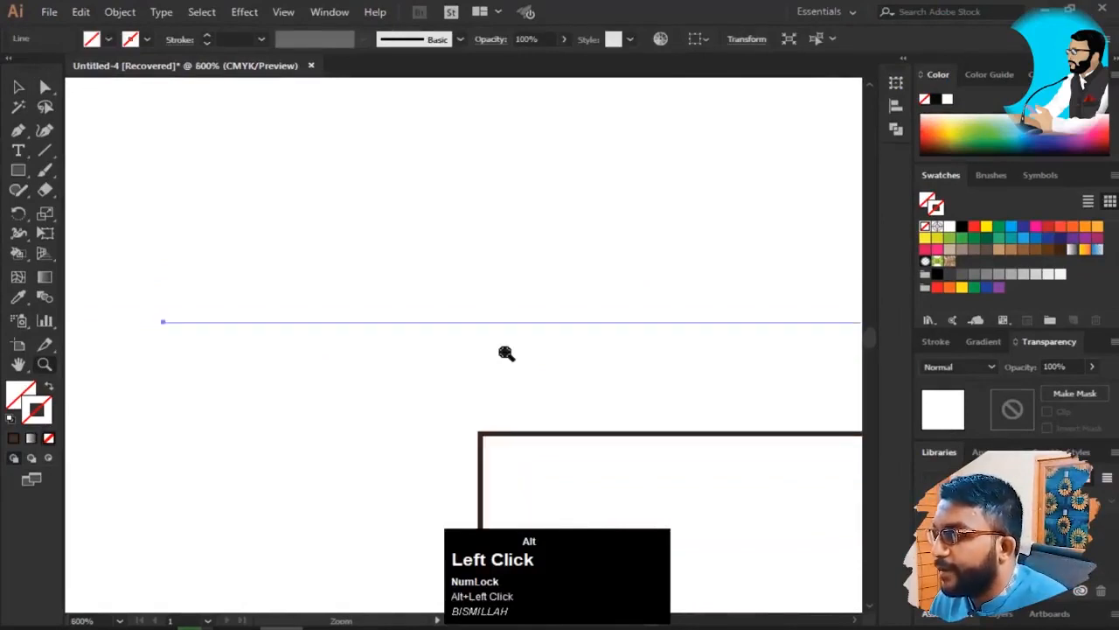
pyautogui.keyDown('alt'); pyautogui.click(506, 354); pyautogui.keyUp('alt')
pyautogui.keyDown('alt'); pyautogui.click(509, 354); pyautogui.keyUp('alt')
pyautogui.press('space')
pyautogui.moveTo(580, 350); pyautogui.dragTo(565, 287)
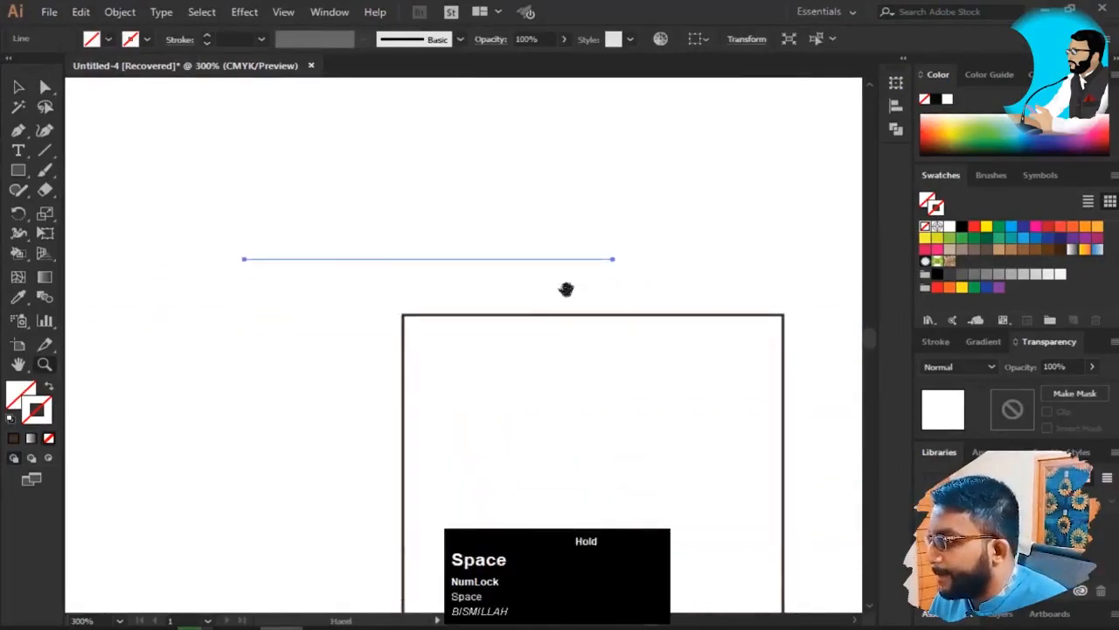
pyautogui.press('v')
pyautogui.moveTo(208, 212); pyautogui.dragTo(650, 277)
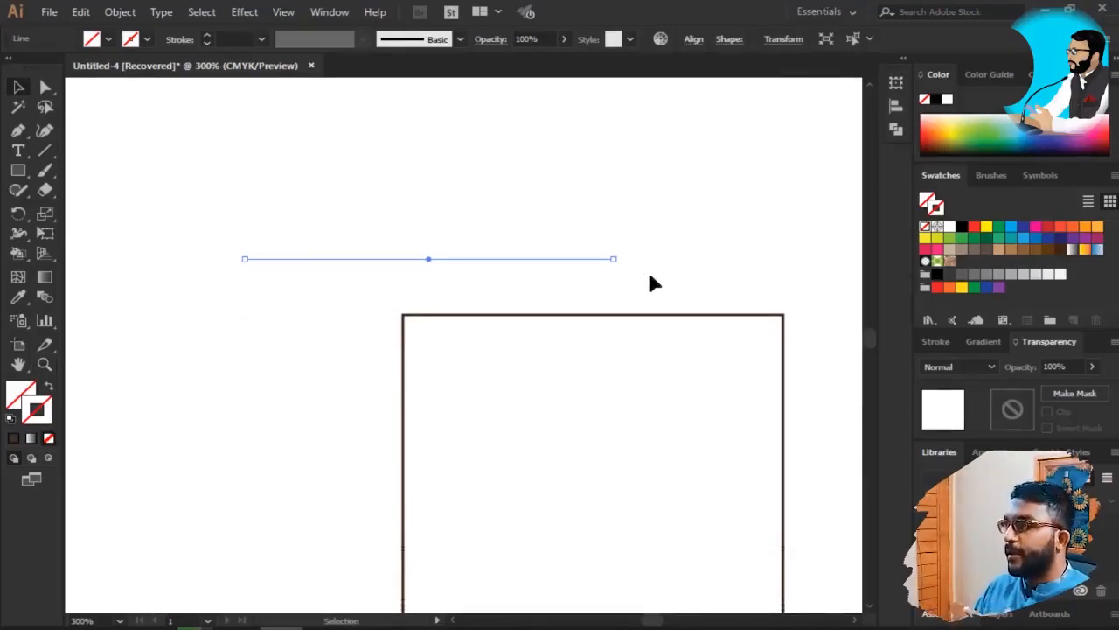
# - Select the line with partial Selection tool marquees, crossing only its right end and only its left end
pyautogui.moveTo(659, 225); pyautogui.dragTo(574, 289)
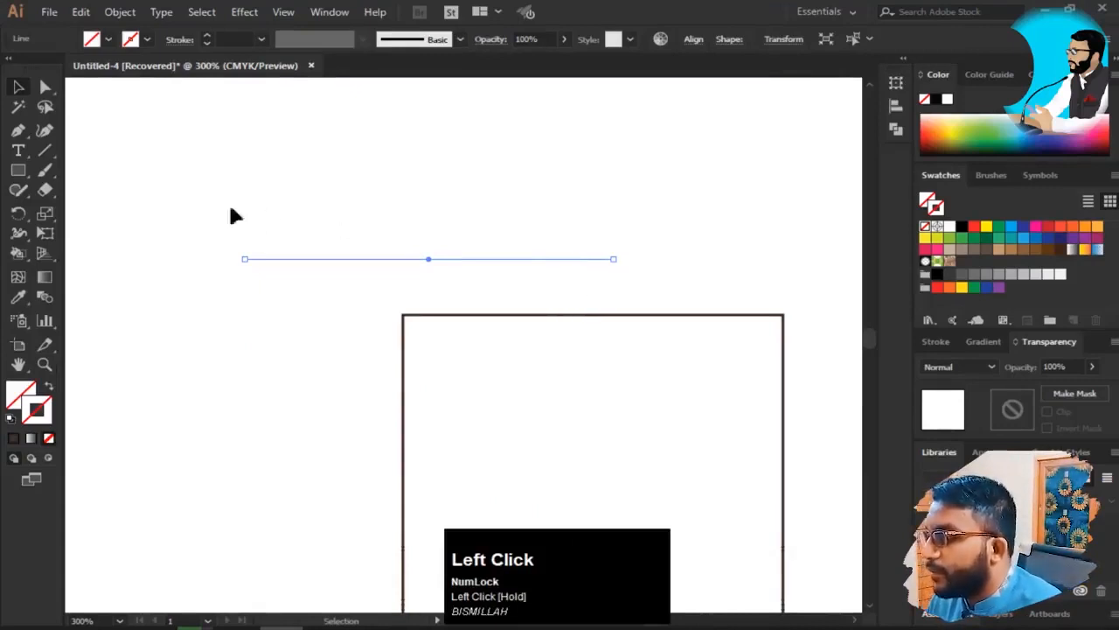
pyautogui.moveTo(205, 210); pyautogui.dragTo(297, 298)
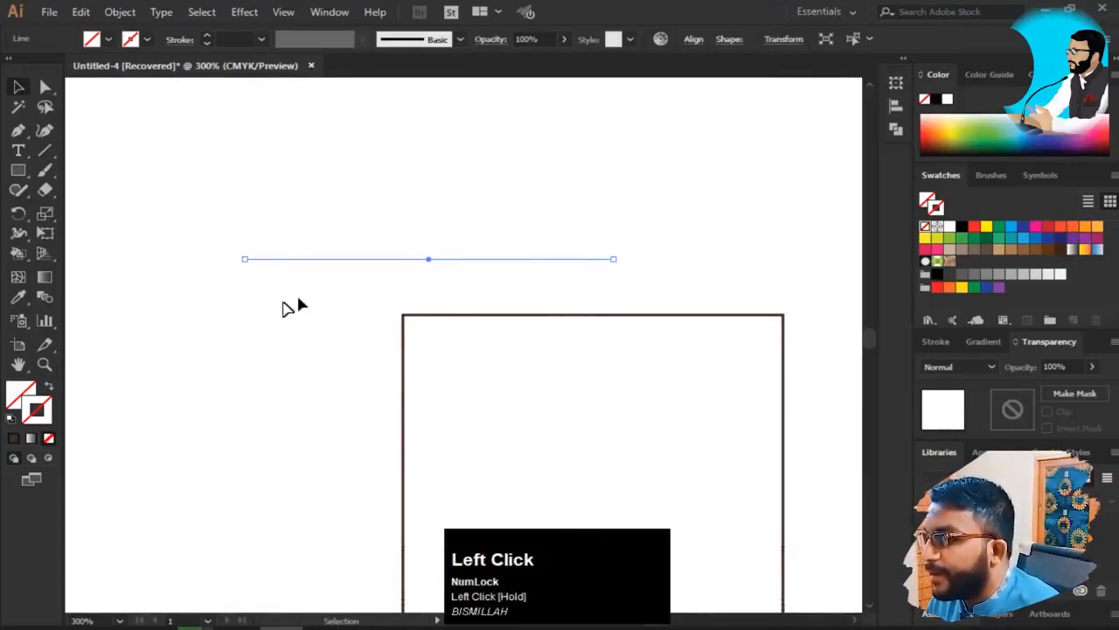
pyautogui.moveTo(157, 208); pyautogui.dragTo(290, 314)
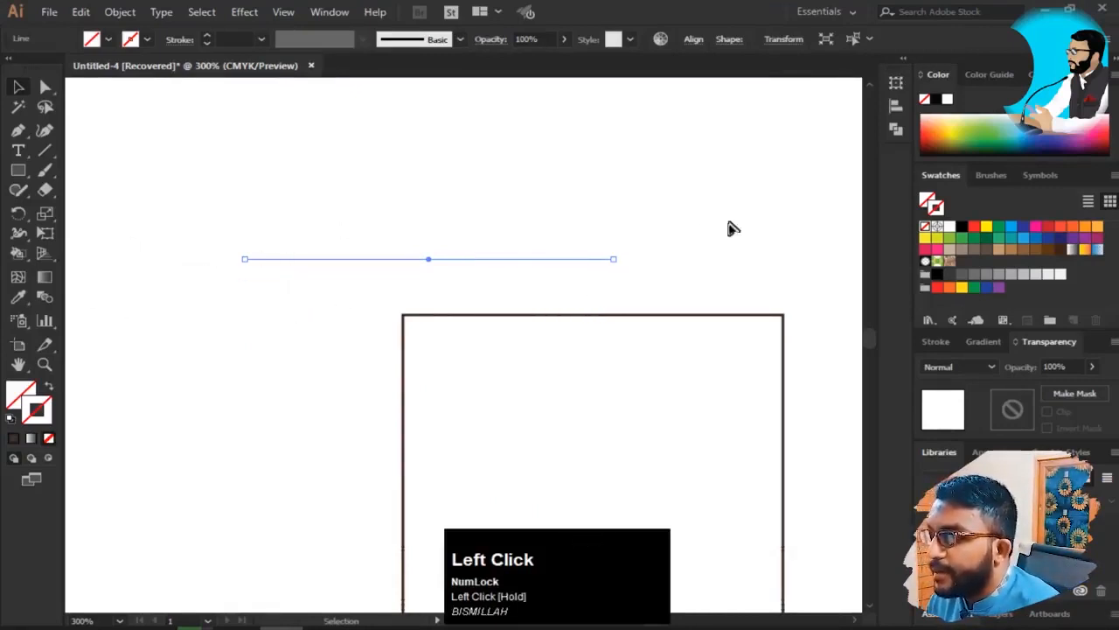
pyautogui.moveTo(727, 222); pyautogui.dragTo(552, 306)
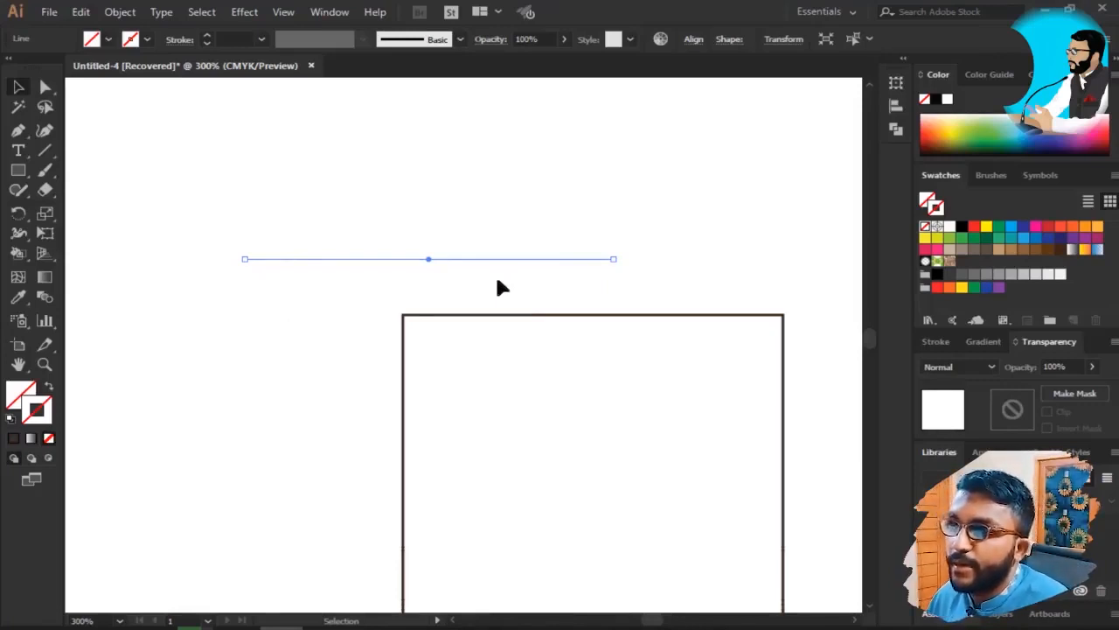
pyautogui.click(612, 260)
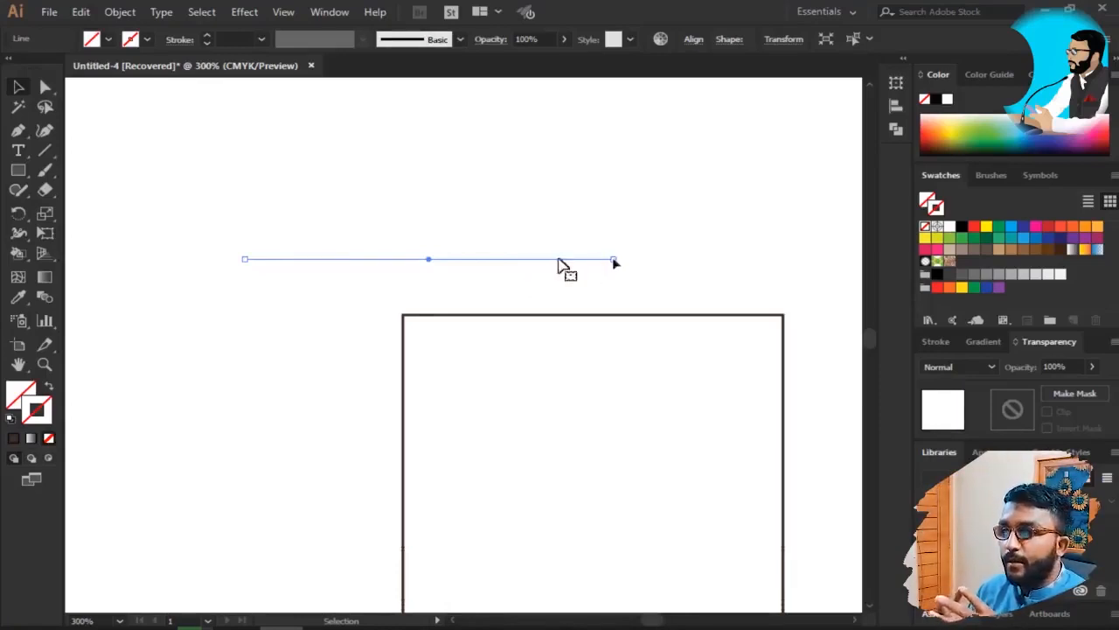
# - Select the square, try moving its upper-left anchor point with the Direct Selection tool, and undo the move
pyautogui.click(402, 319)
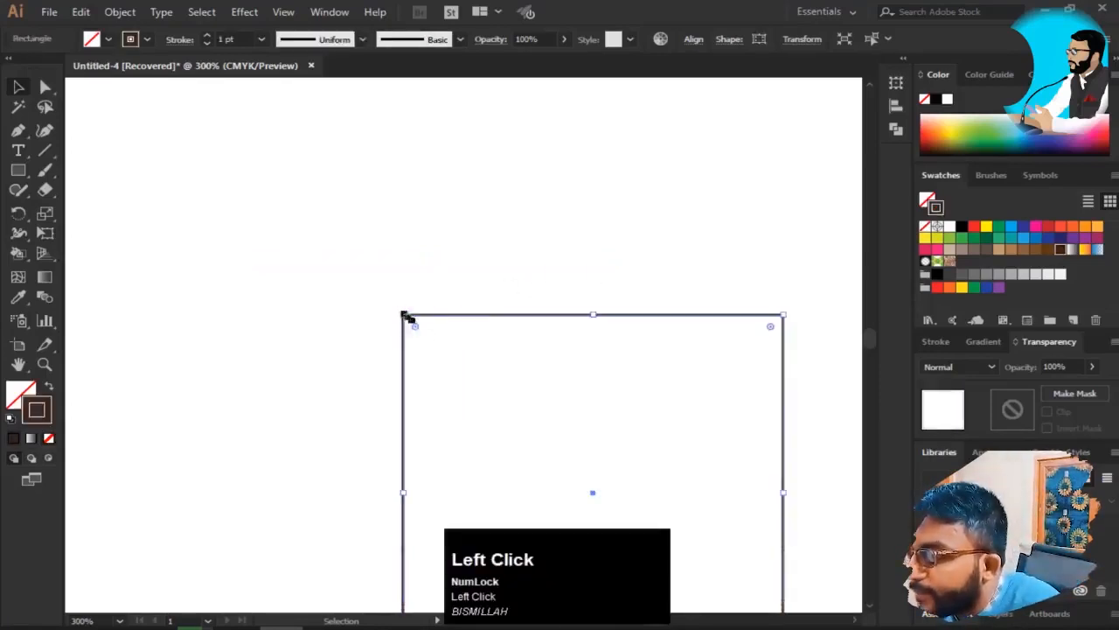
pyautogui.moveTo(520, 374); pyautogui.dragTo(466, 368)
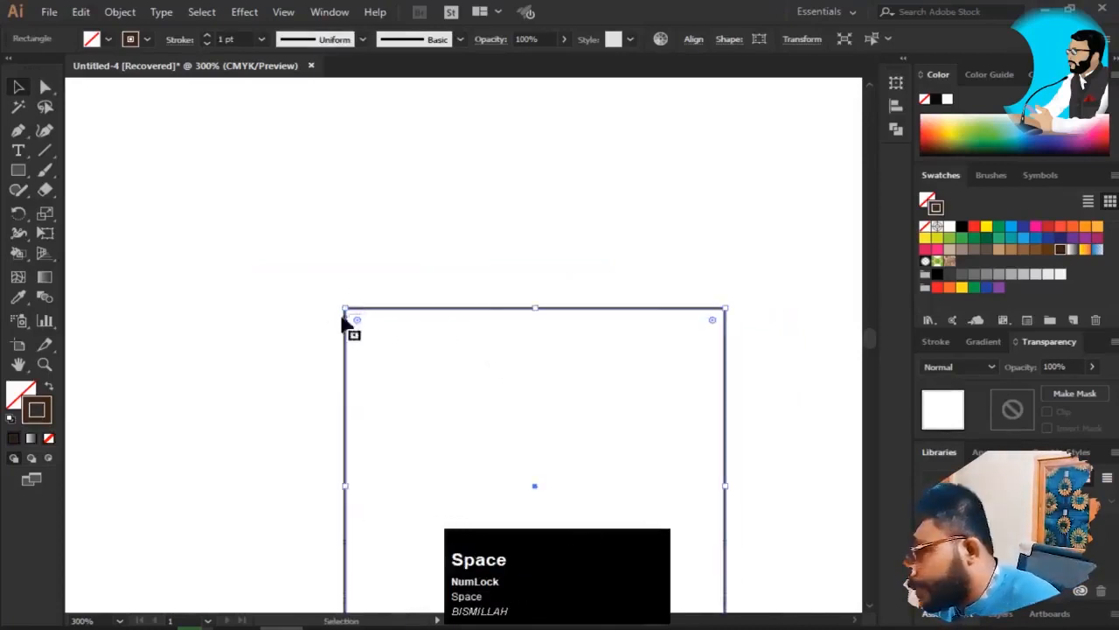
pyautogui.press('a')
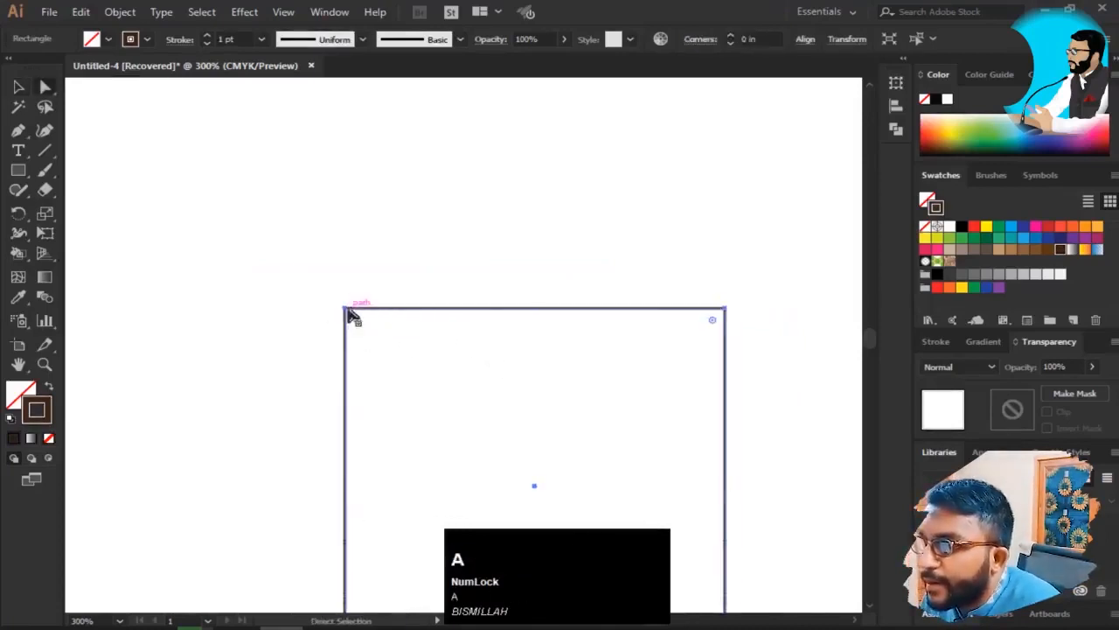
pyautogui.click(346, 308)
pyautogui.moveTo(347, 311); pyautogui.dragTo(329, 325)
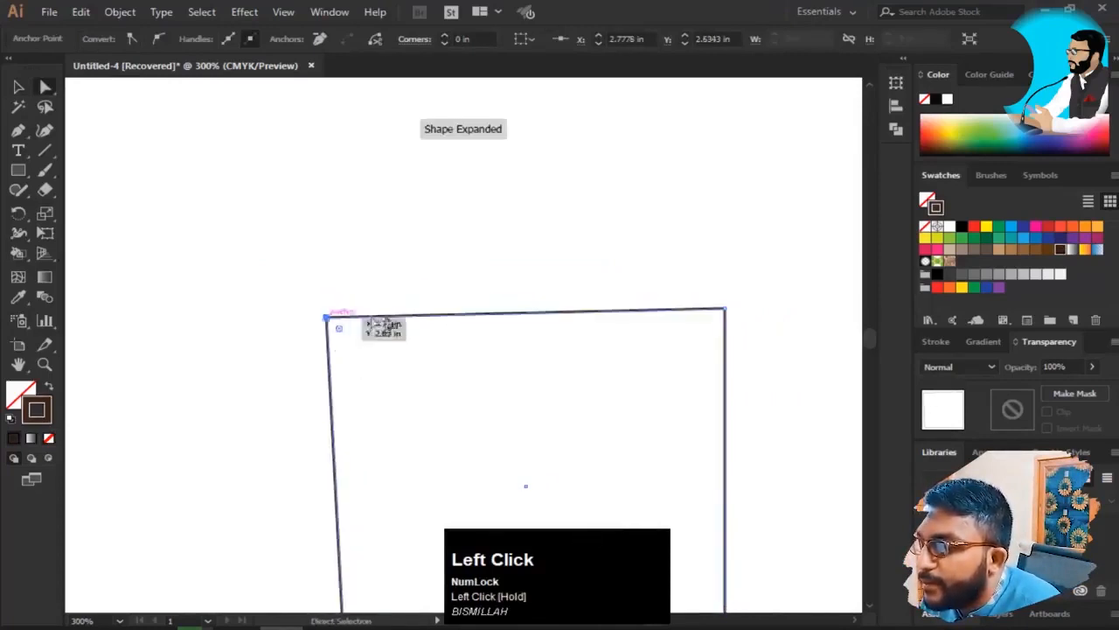
pyautogui.hotkey('ctrl', 'z')
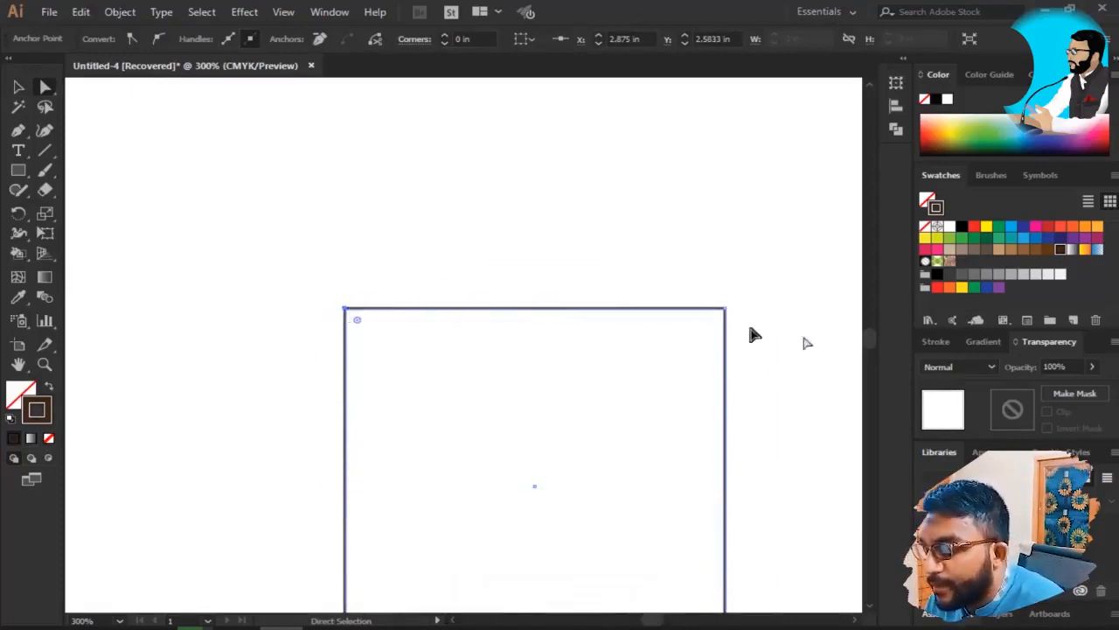
# - Marquee-select only the square's upper-left anchor point with the Direct Selection tool, clear the selection and select that anchor again
pyautogui.moveTo(306, 271); pyautogui.dragTo(379, 242)
pyautogui.press('space')
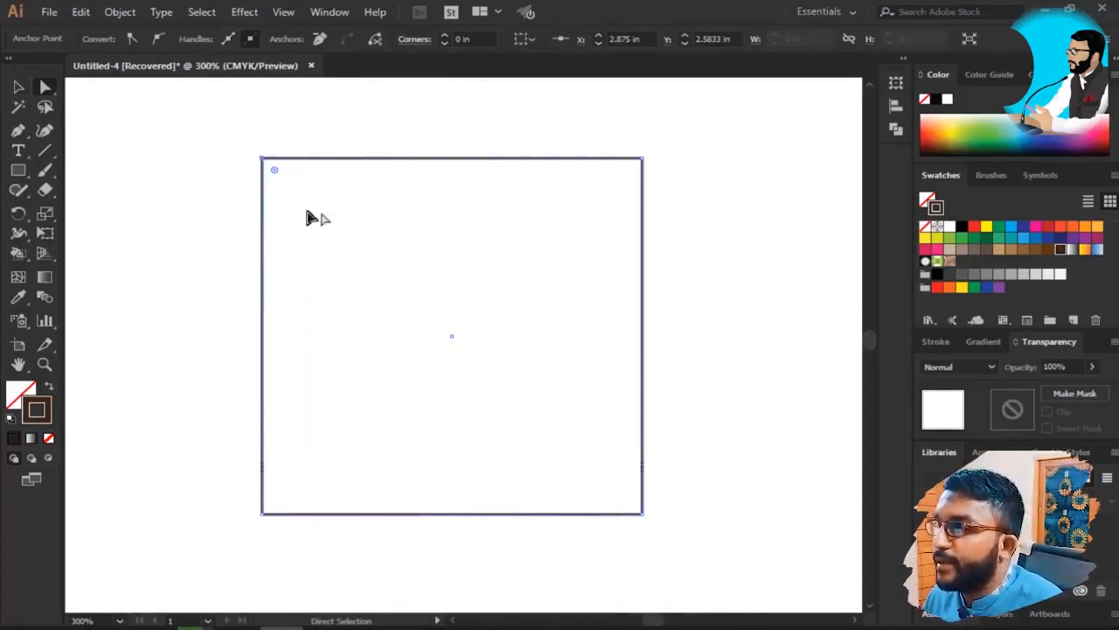
pyautogui.moveTo(232, 151); pyautogui.dragTo(346, 216)
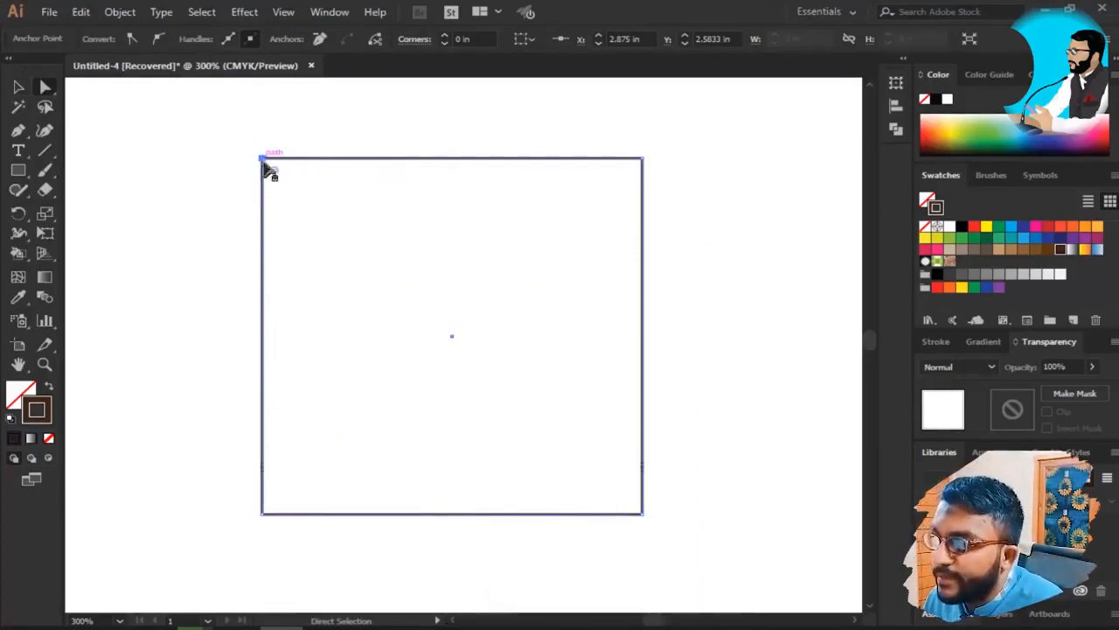
pyautogui.click(210, 190)
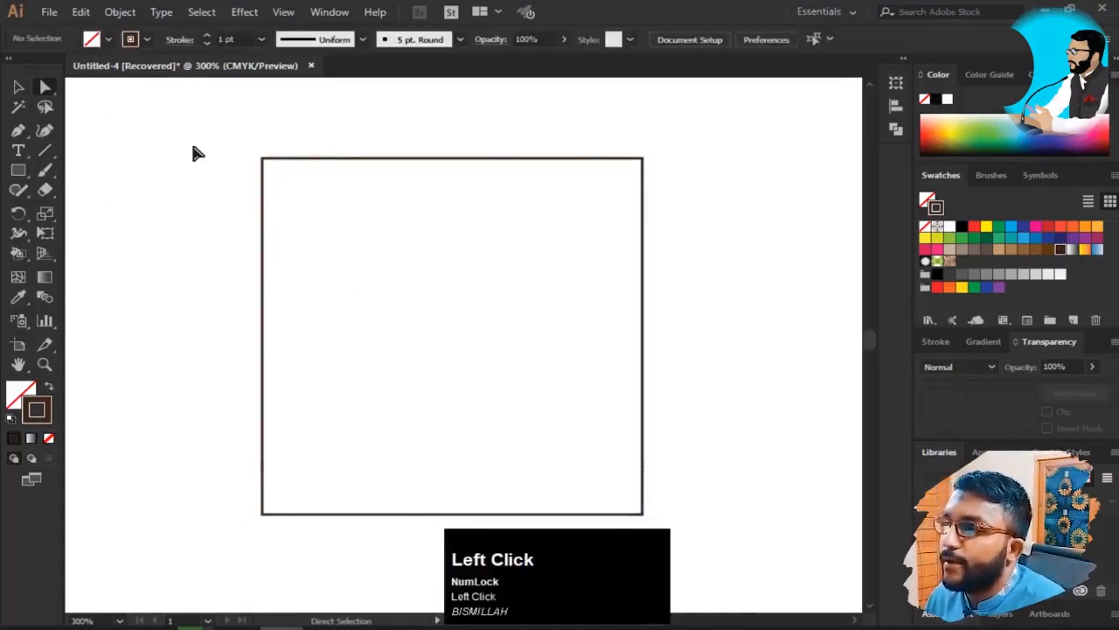
pyautogui.press('a')
pyautogui.moveTo(208, 145); pyautogui.dragTo(345, 203)
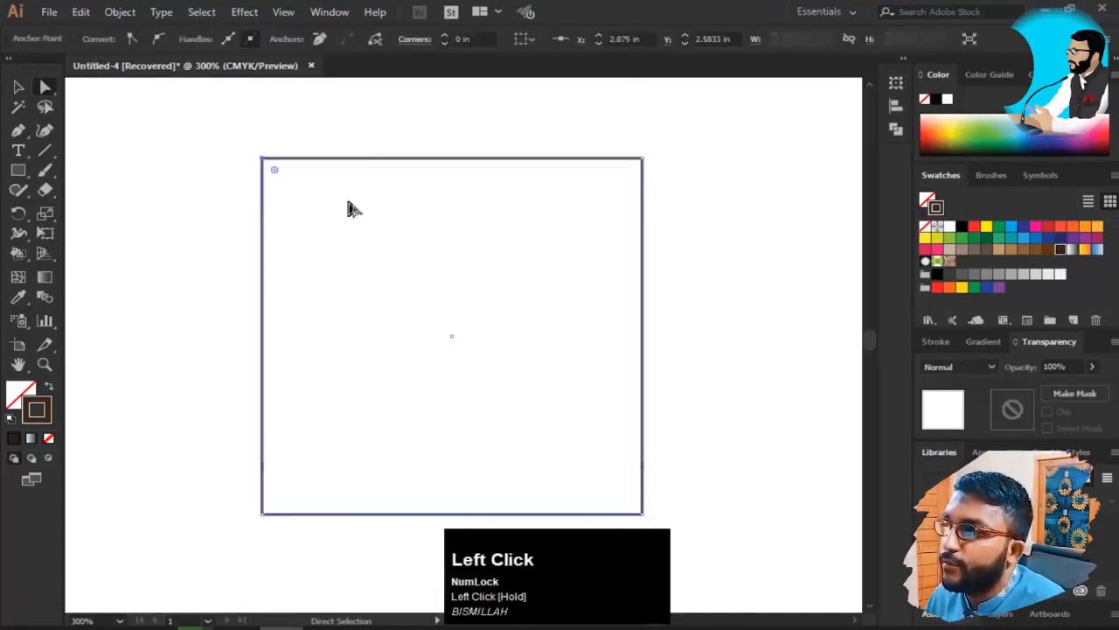
# - Try rounding the square's upper-left corner to 1.28 in with its live corner widget, and undo the rounding
pyautogui.click(292, 171)
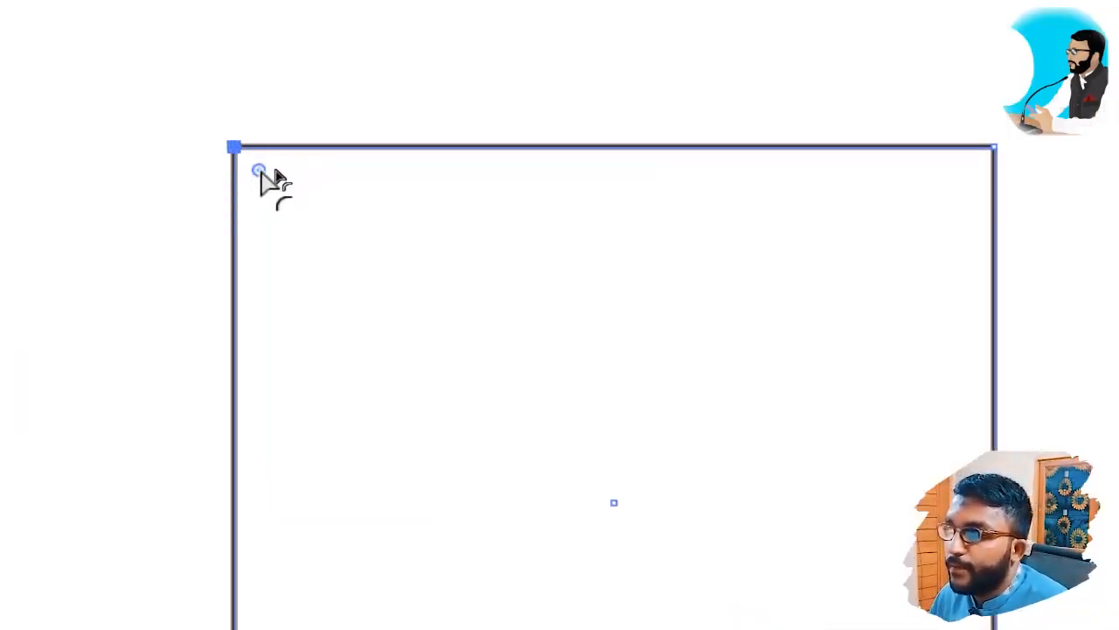
pyautogui.moveTo(260, 170); pyautogui.dragTo(767, 575)
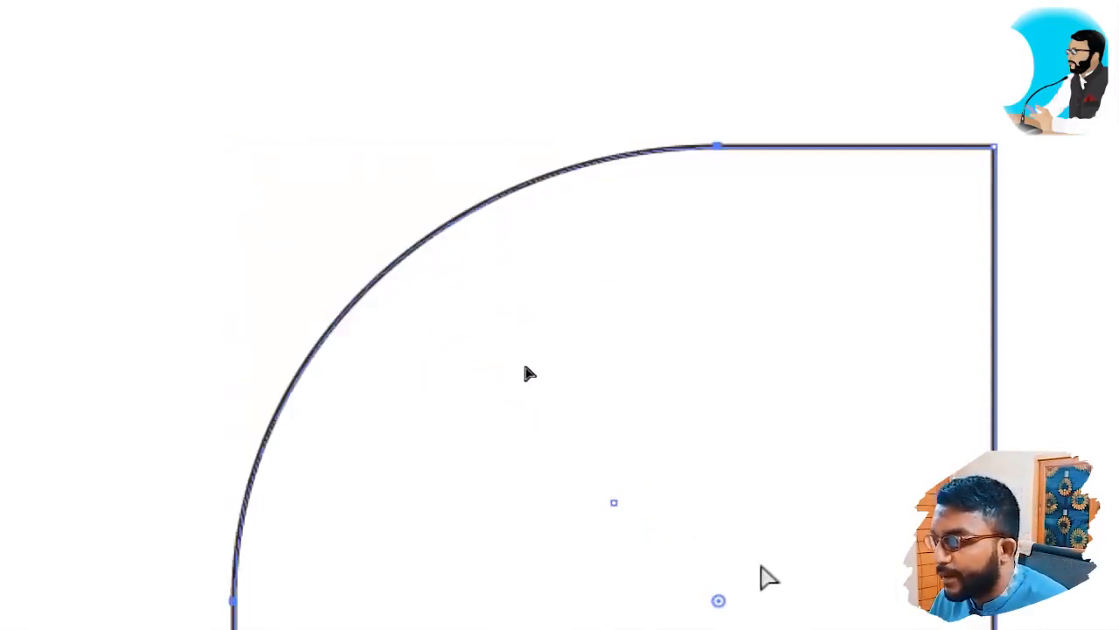
pyautogui.press('super+minus')
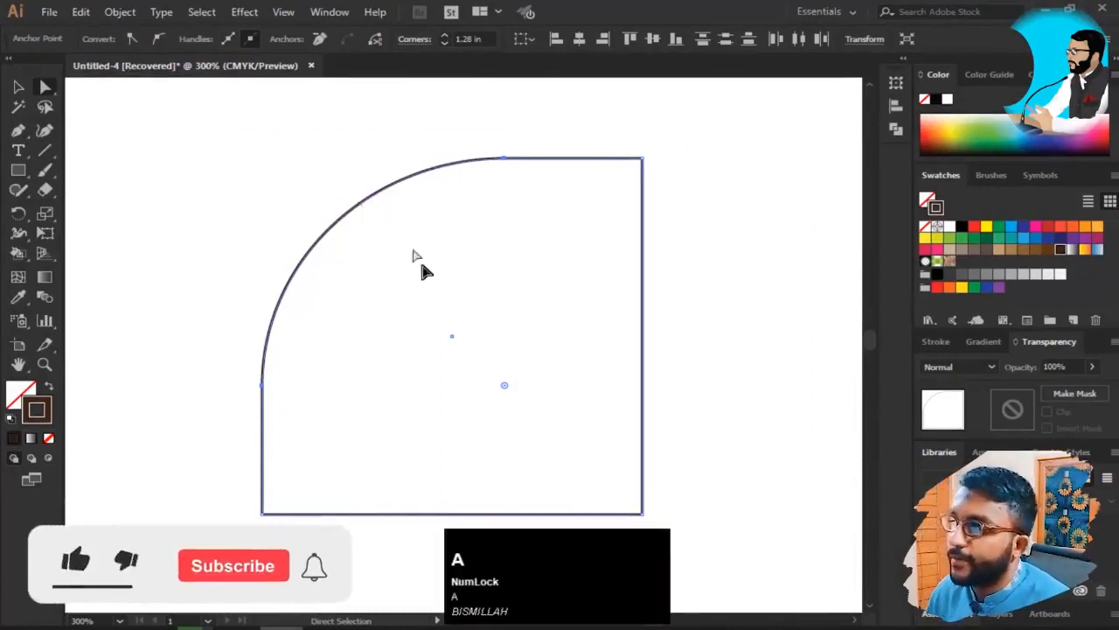
pyautogui.hotkey('ctrl', 'z')
pyautogui.hotkey('ctrl', 'z')
# - Delete the square and the remaining strokeless artwork using Selection tool marquees, leaving the artboard empty
pyautogui.moveTo(350, 228); pyautogui.dragTo(412, 233)
pyautogui.keyDown('alt'); pyautogui.click(353, 242); pyautogui.keyUp('alt')
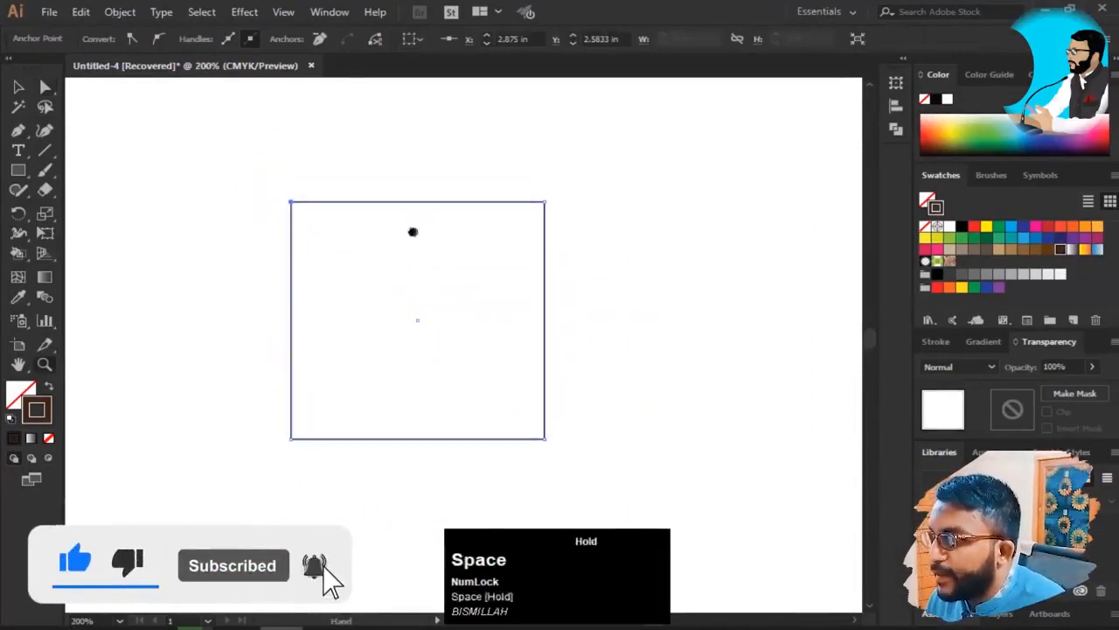
pyautogui.press('v')
pyautogui.moveTo(236, 167); pyautogui.dragTo(699, 516)
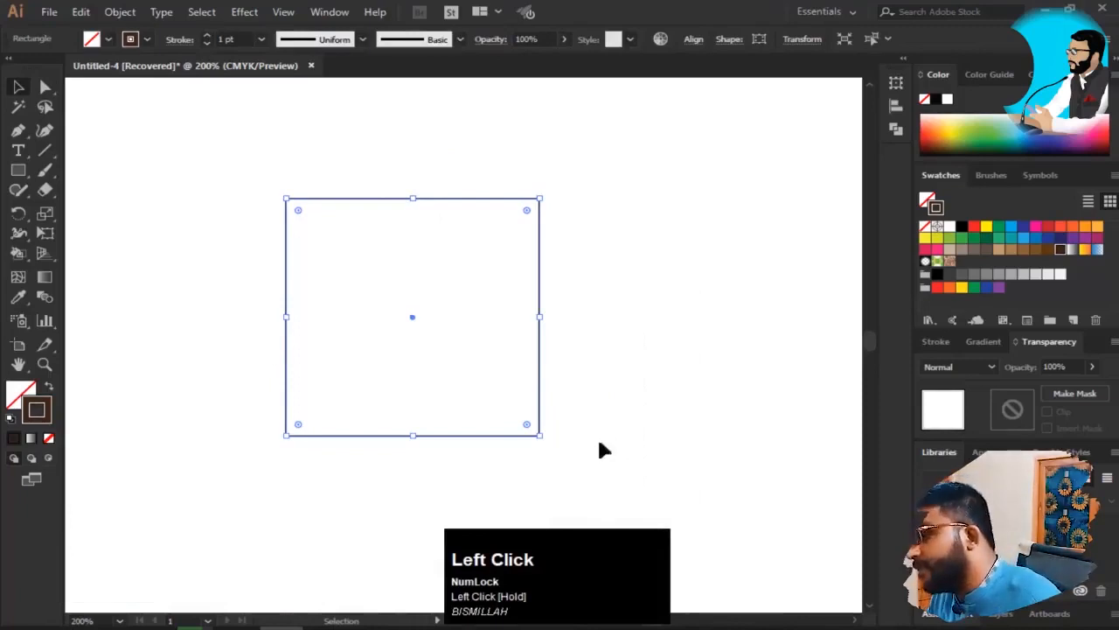
pyautogui.press('Delete')
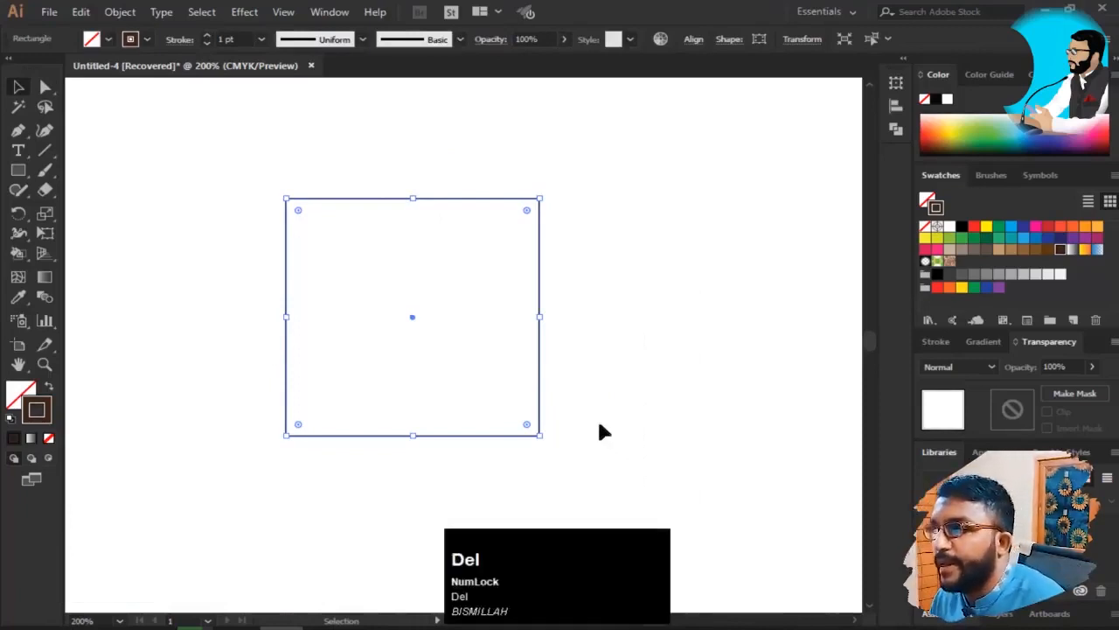
pyautogui.moveTo(432, 350); pyautogui.dragTo(539, 345)
pyautogui.press('v')
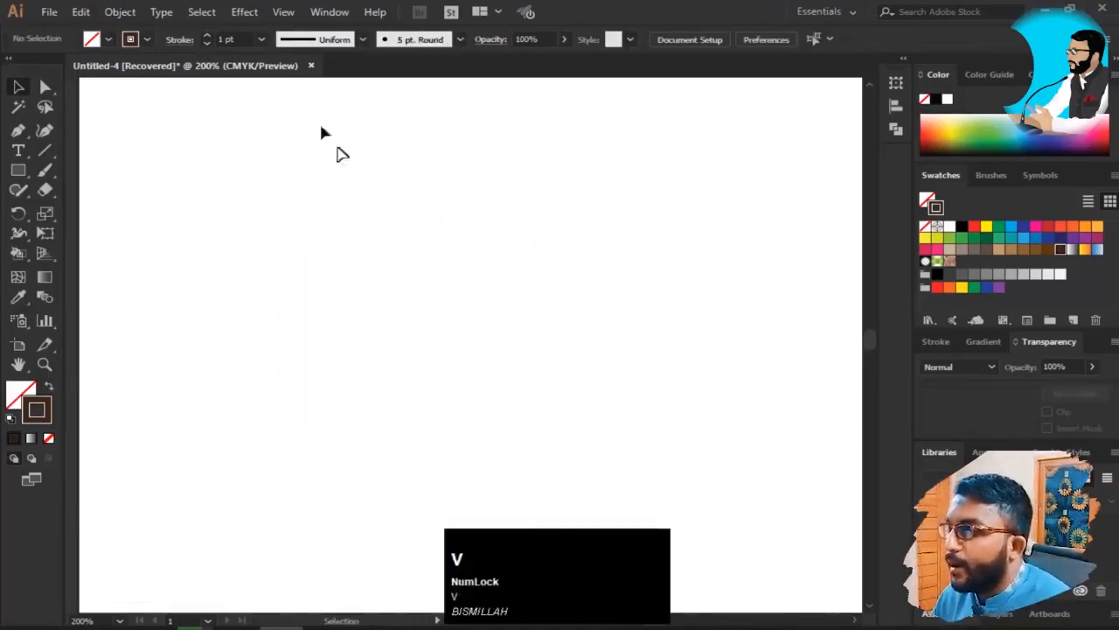
pyautogui.moveTo(320, 128); pyautogui.dragTo(608, 362)
pyautogui.press('Delete')
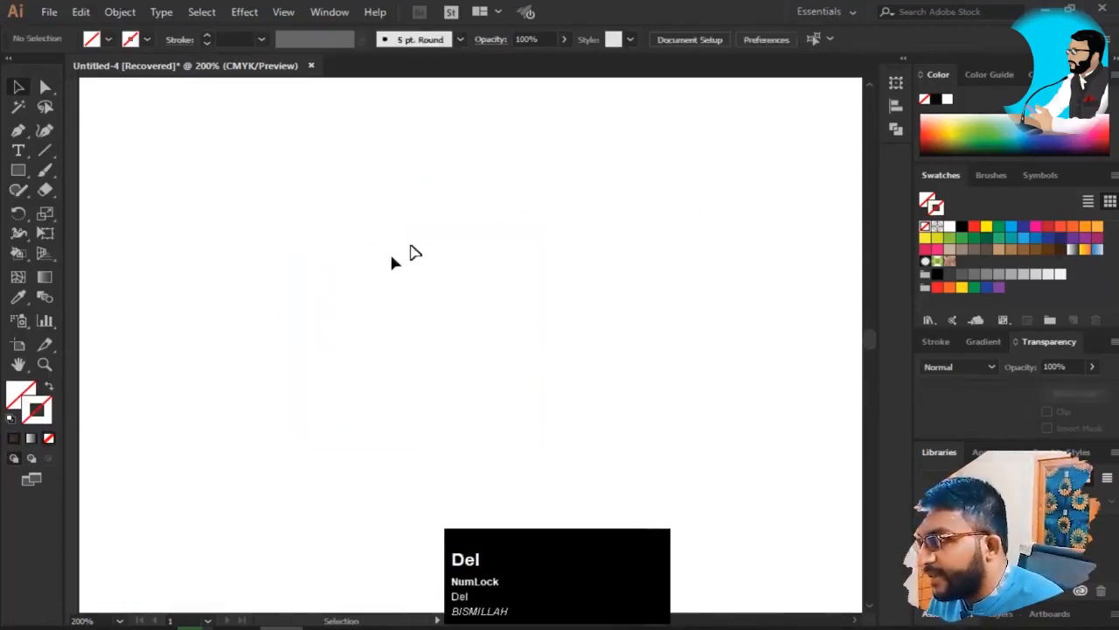
# - Draw a tall ellipse without fill or stroke on the empty artboard using the Ellipse tool
pyautogui.rightClick(19, 172)
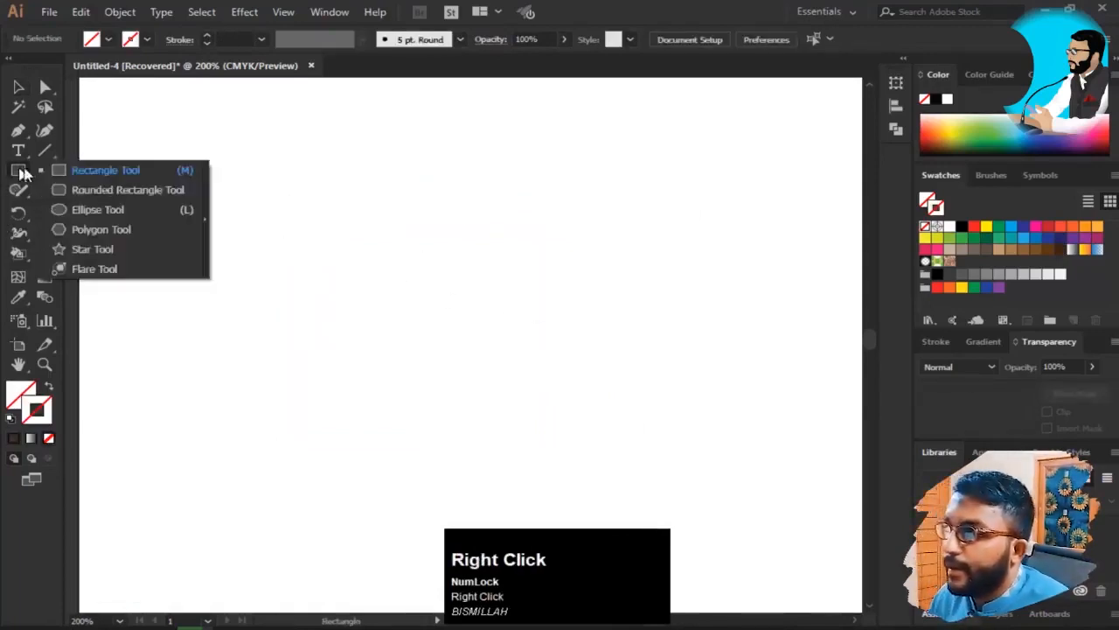
pyautogui.click(125, 210)
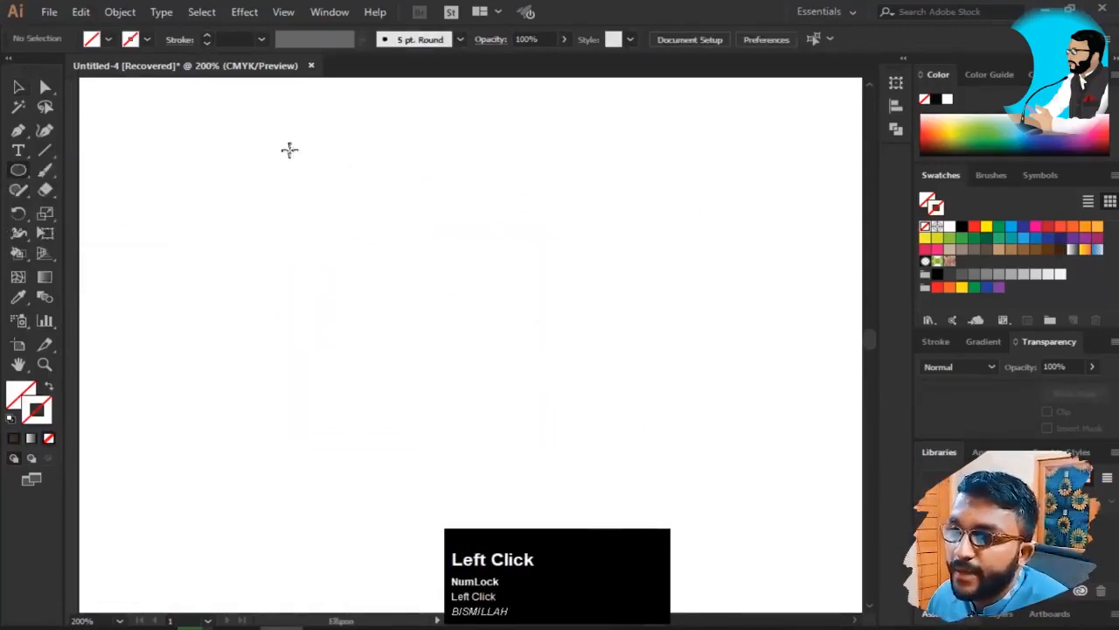
pyautogui.rightClick(15, 173)
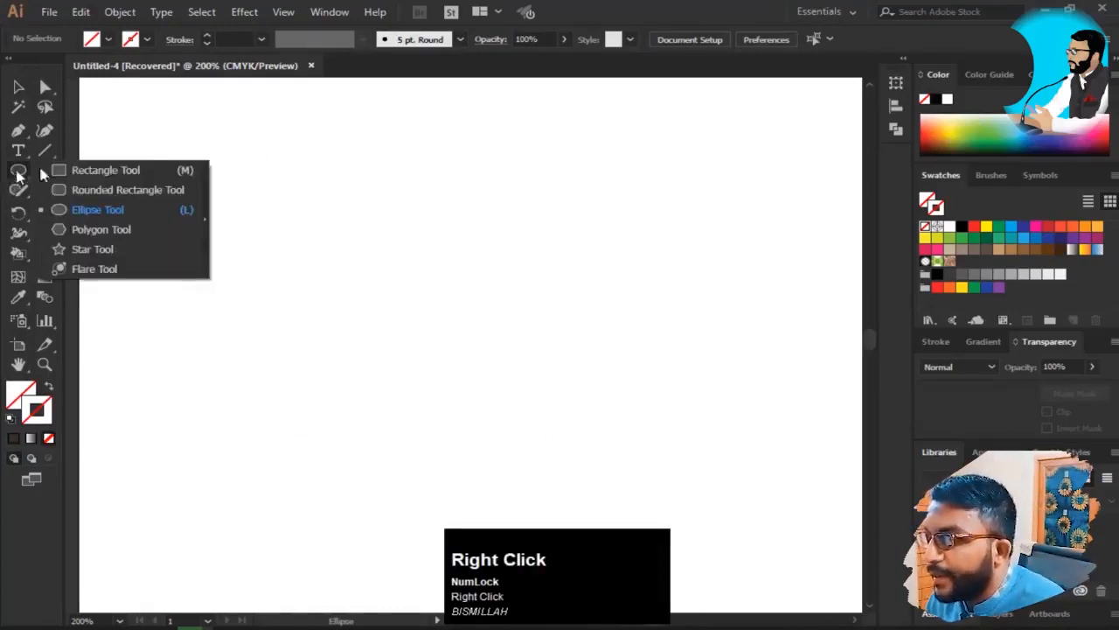
pyautogui.click(152, 213)
pyautogui.moveTo(286, 147)
pyautogui.mouseDown()
pyautogui.moveTo(341, 196)
pyautogui.moveTo(407, 392)
pyautogui.moveTo(460, 437)
pyautogui.moveTo(429, 435)
pyautogui.moveTo(471, 427)
pyautogui.mouseUp()
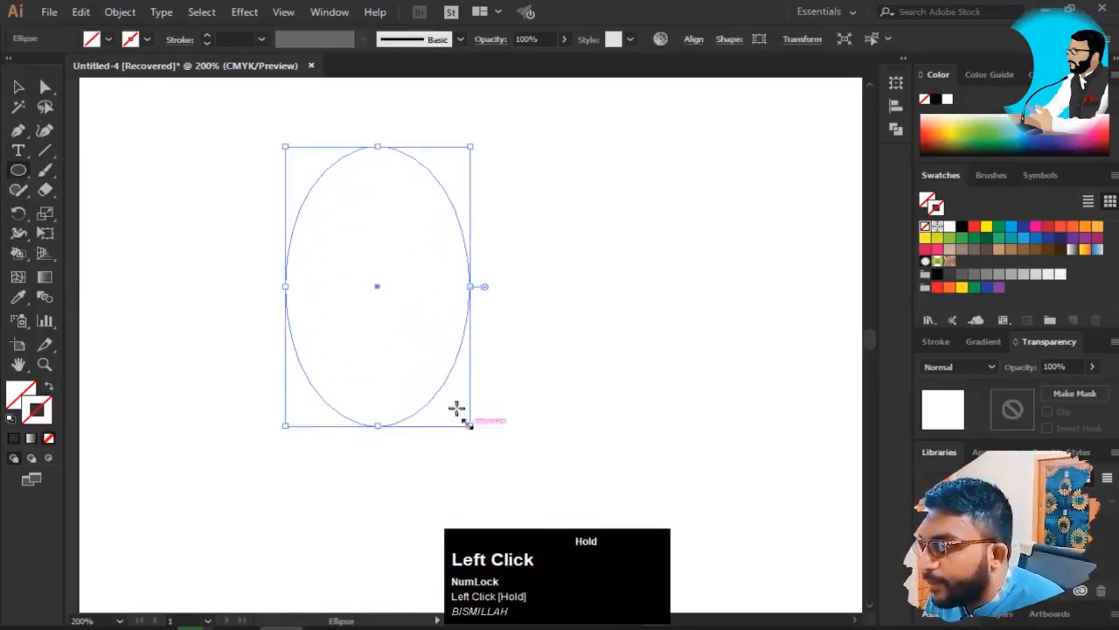
# - Select the ellipse with the Selection tool and widen it slightly by stretching its right side outward
pyautogui.press('v')
pyautogui.moveTo(369, 259); pyautogui.dragTo(400, 306)
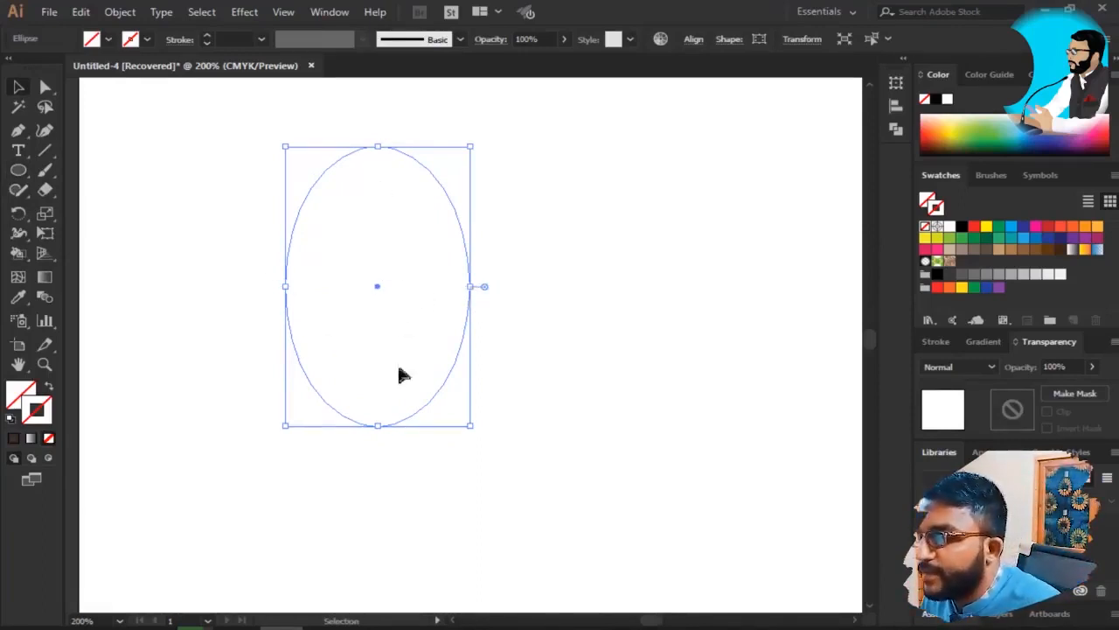
pyautogui.moveTo(229, 270); pyautogui.dragTo(668, 292)
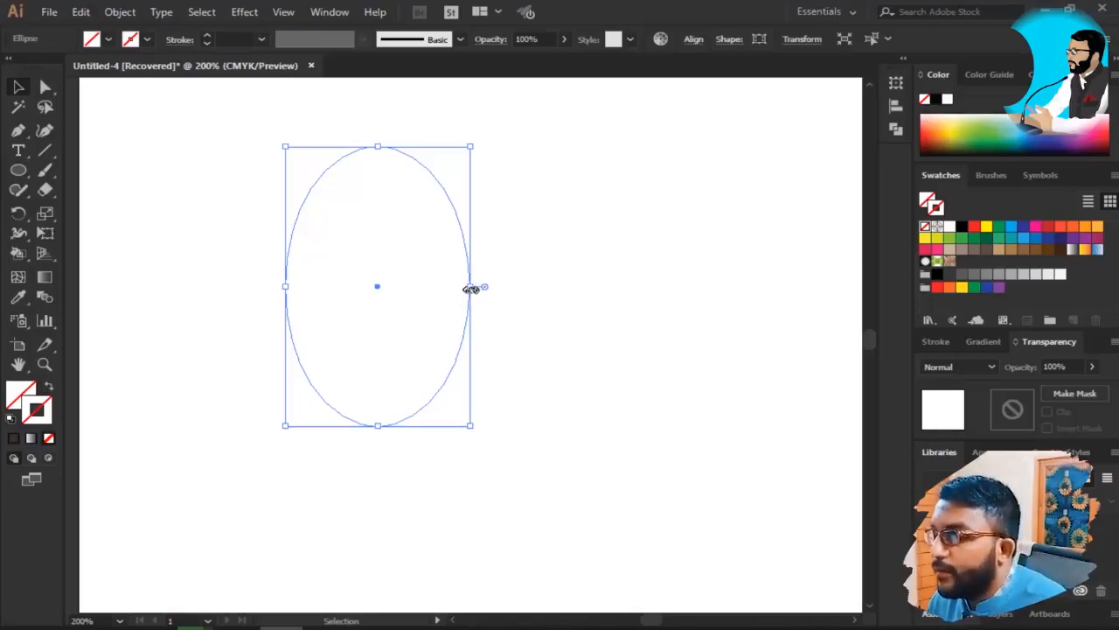
pyautogui.moveTo(470, 289); pyautogui.dragTo(502, 289)
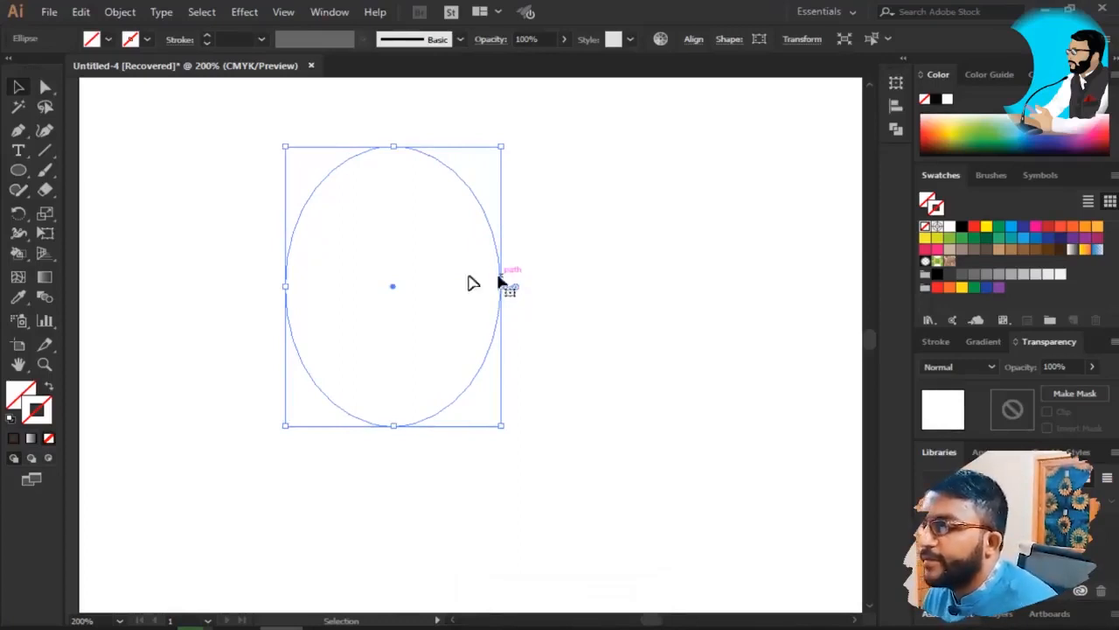
# - Give the ellipse a solid dark 1 pt stroke and reselect it with a marquee across its middle
pyautogui.click(364, 259)
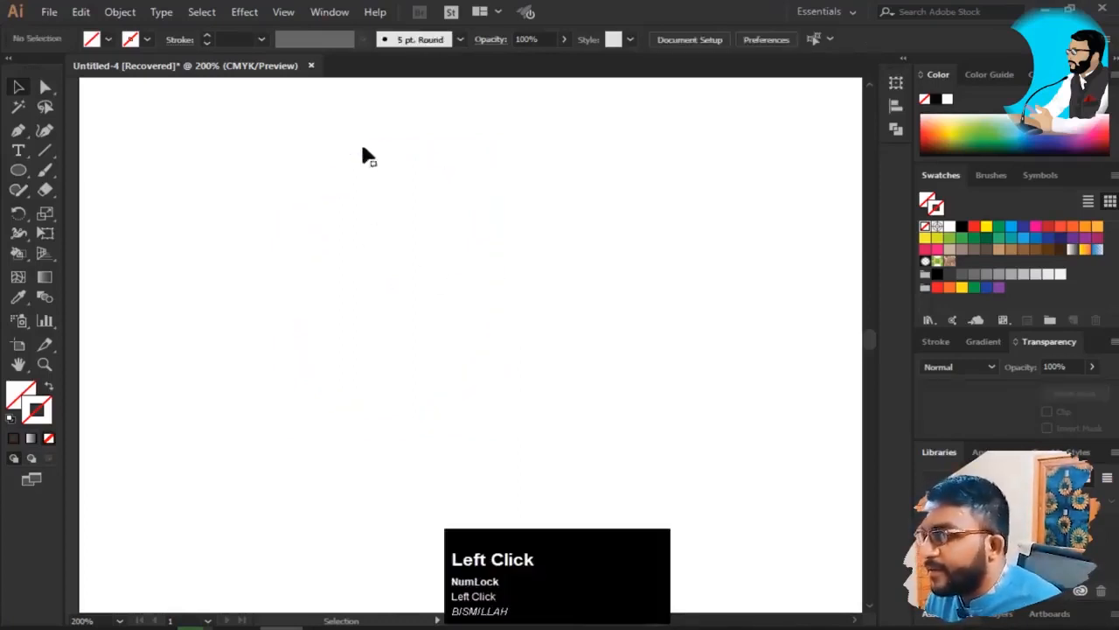
pyautogui.click(359, 154)
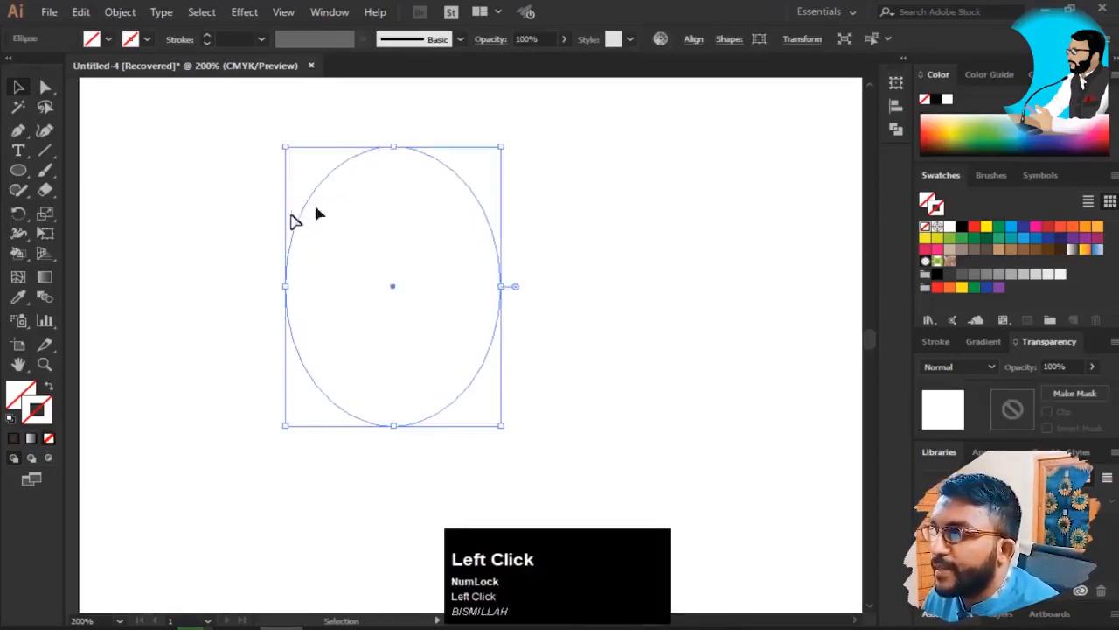
pyautogui.click(13, 442)
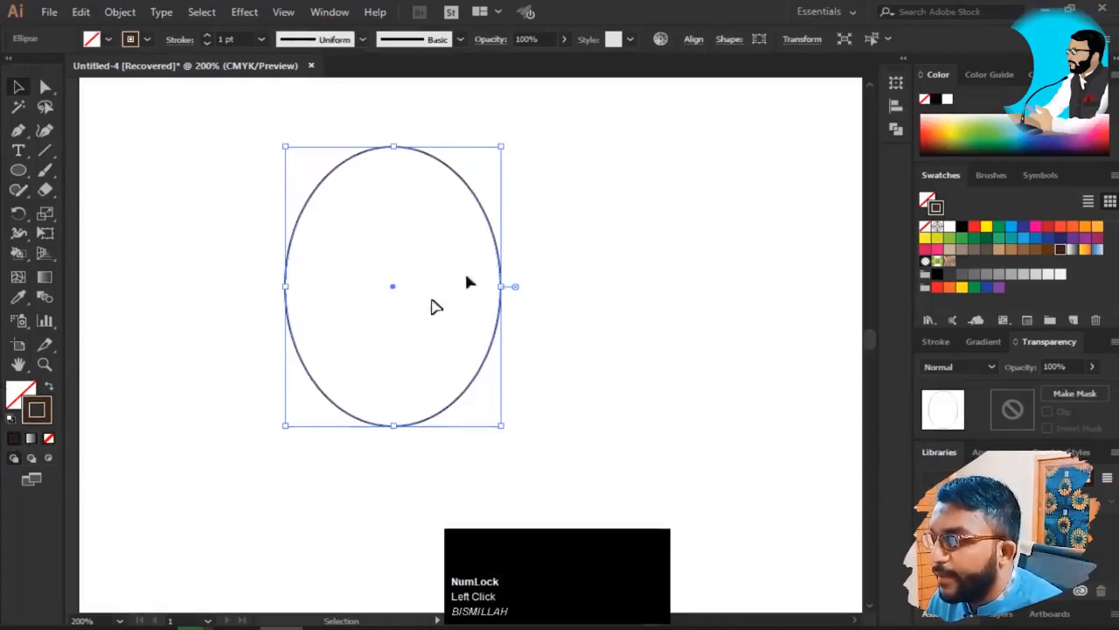
pyautogui.click(185, 302)
pyautogui.moveTo(220, 243); pyautogui.dragTo(651, 325)
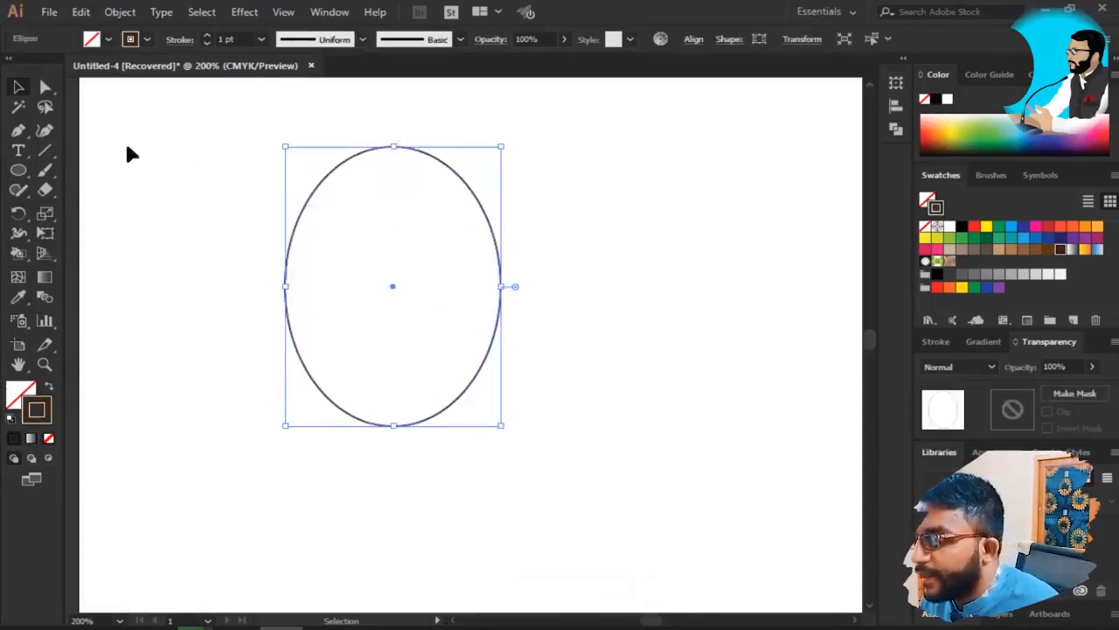
# - Marquee-select the ellipse's top anchor point with the Direct Selection tool and lengthen both its handles horizontally outward
pyautogui.press('a')
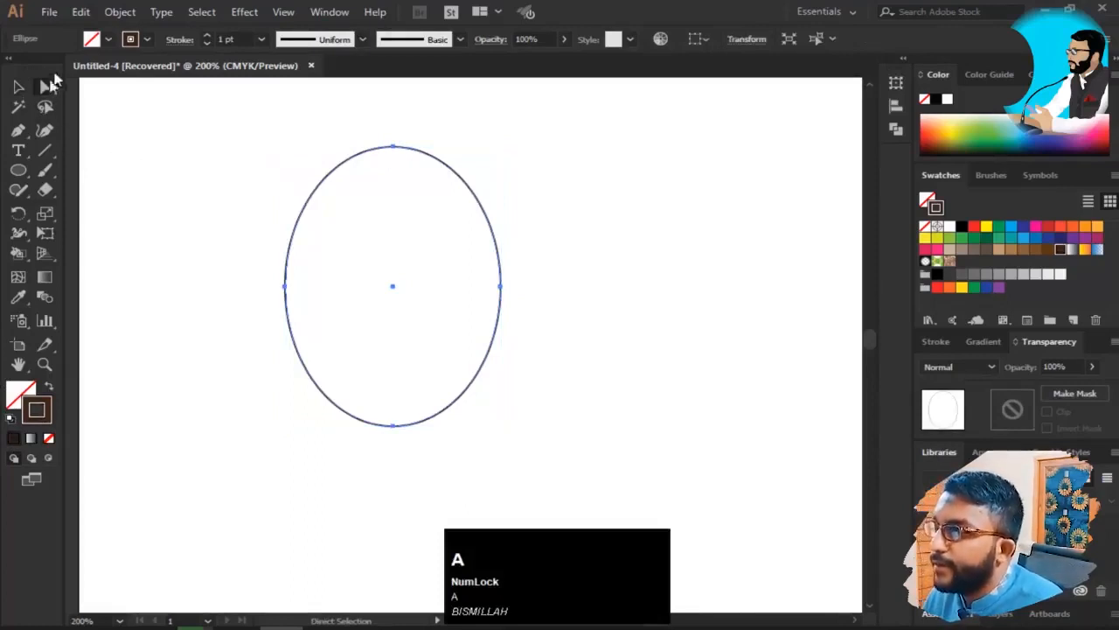
pyautogui.click(347, 149)
pyautogui.moveTo(343, 140); pyautogui.dragTo(467, 167)
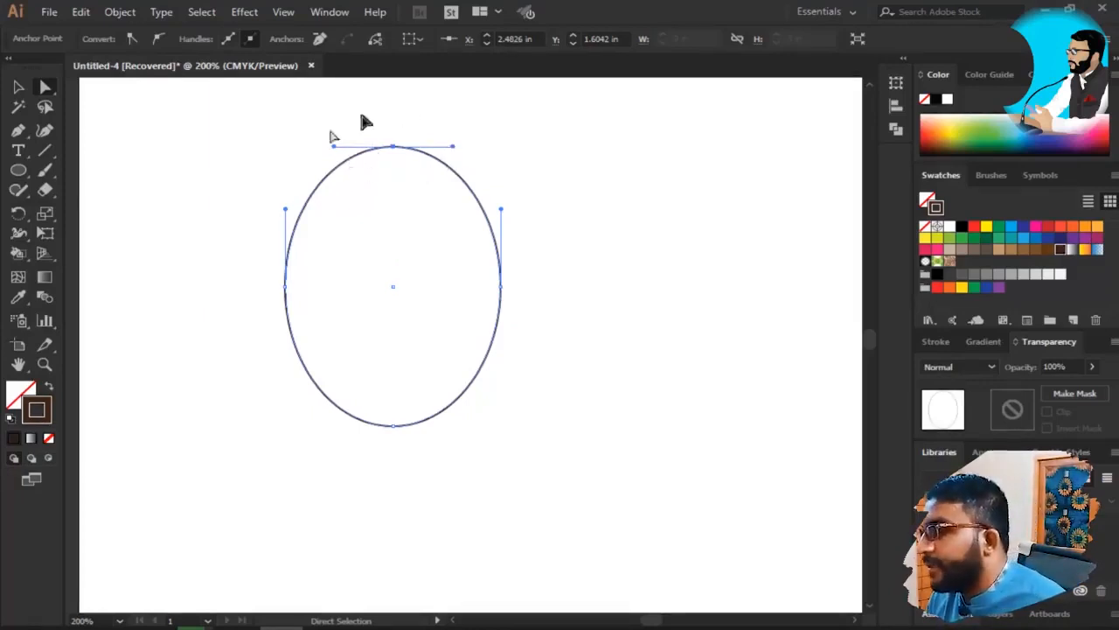
pyautogui.moveTo(285, 125); pyautogui.dragTo(468, 175)
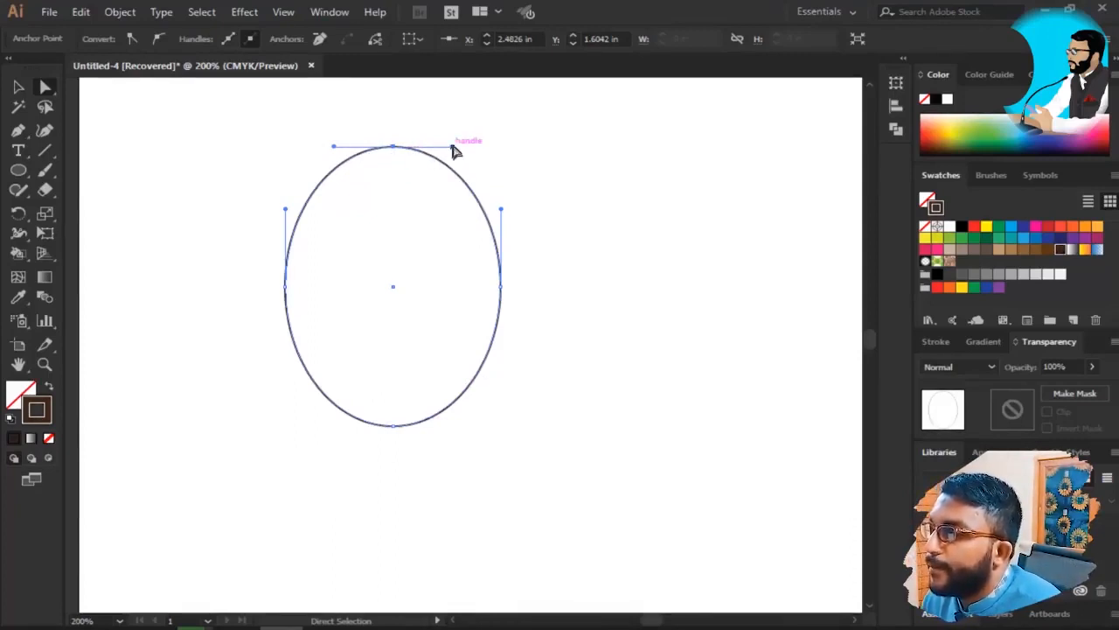
pyautogui.moveTo(453, 151); pyautogui.dragTo(492, 150)
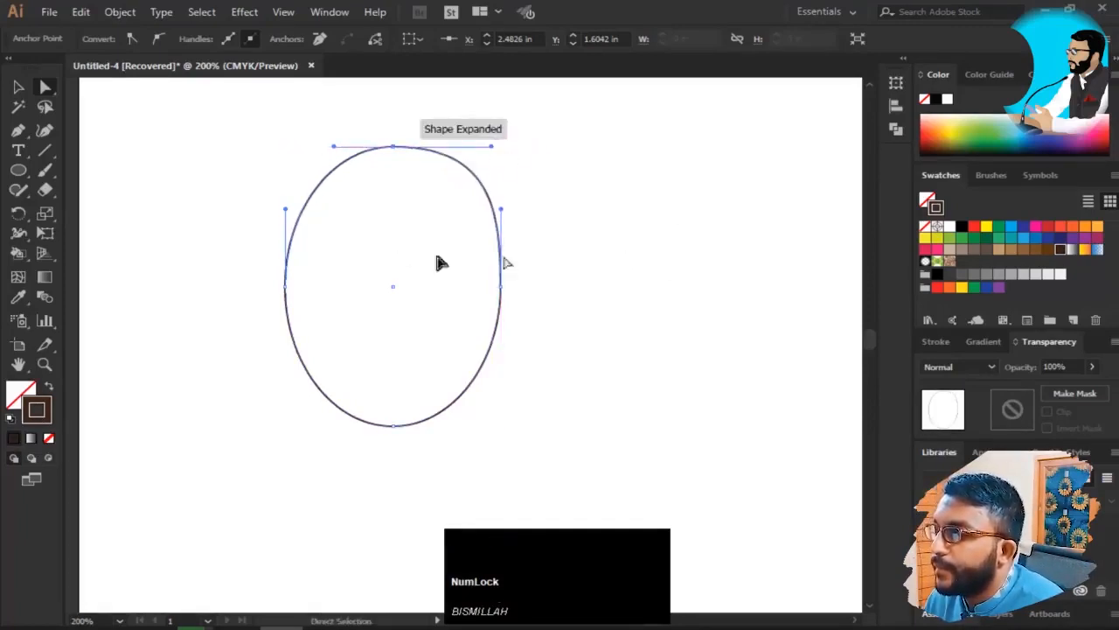
pyautogui.click(333, 149)
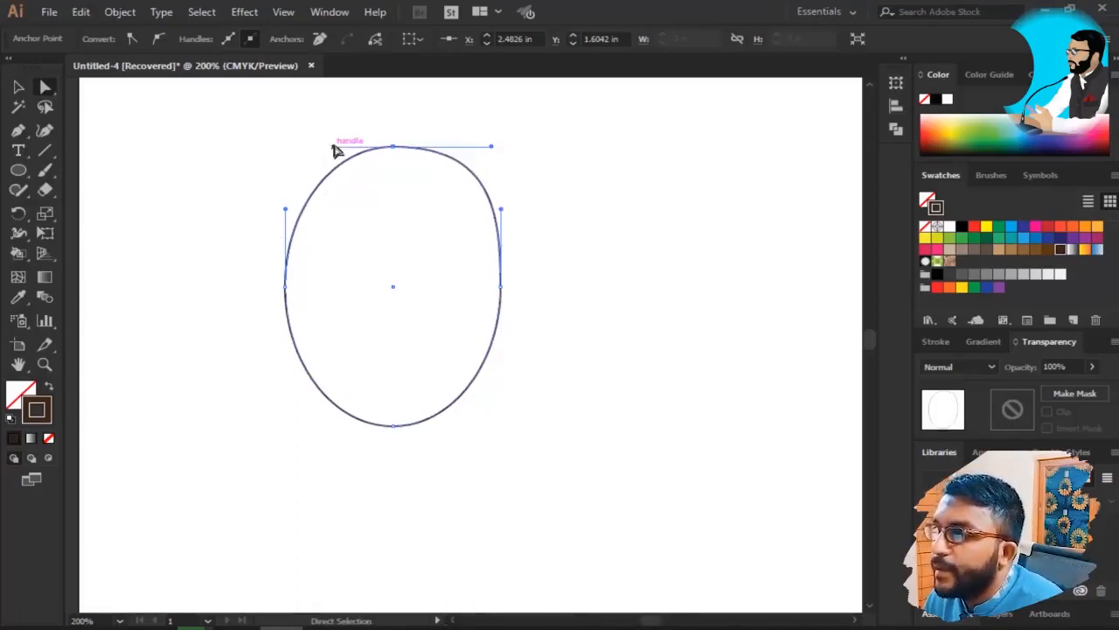
pyautogui.moveTo(333, 148); pyautogui.dragTo(295, 152)
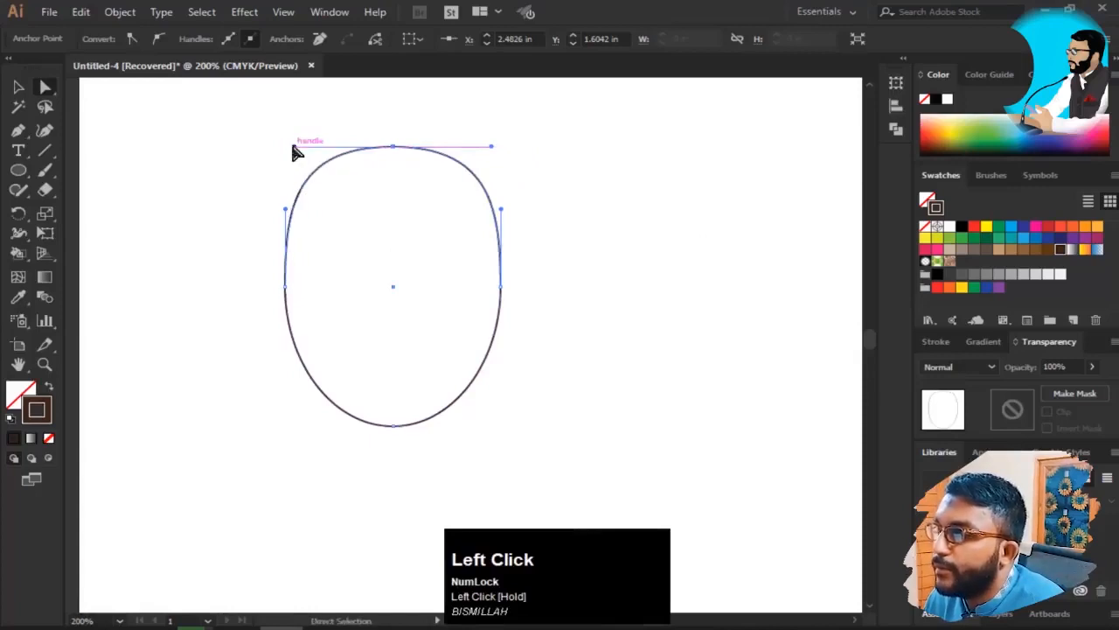
# - Move the shape's two side anchor points up together, and raise its top anchor point slightly
pyautogui.moveTo(200, 266); pyautogui.dragTo(696, 377)
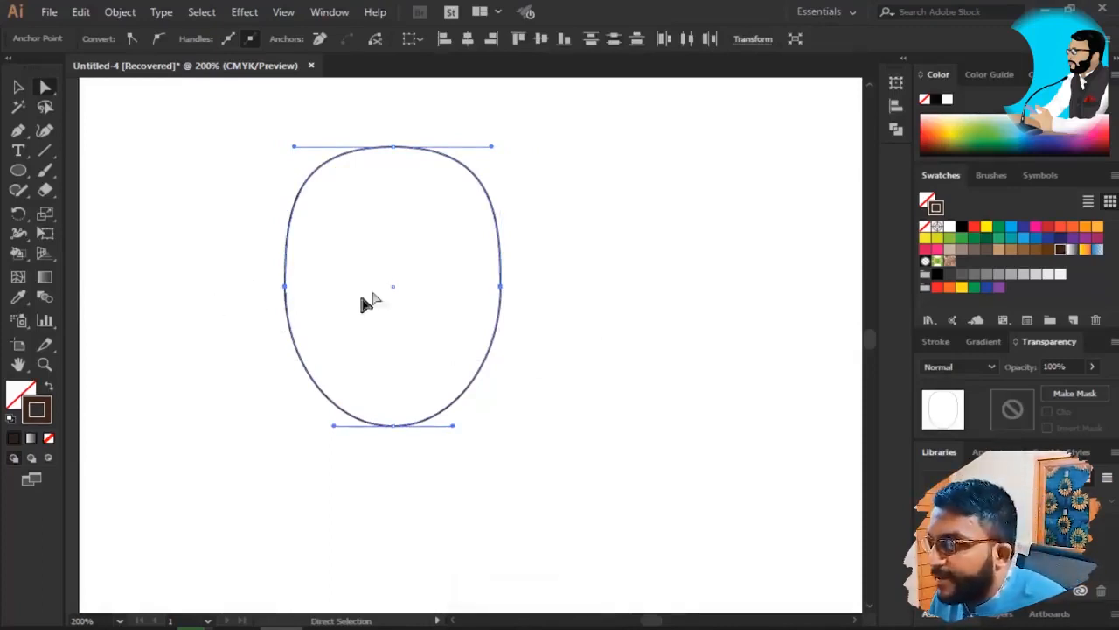
pyautogui.moveTo(210, 259); pyautogui.dragTo(699, 339)
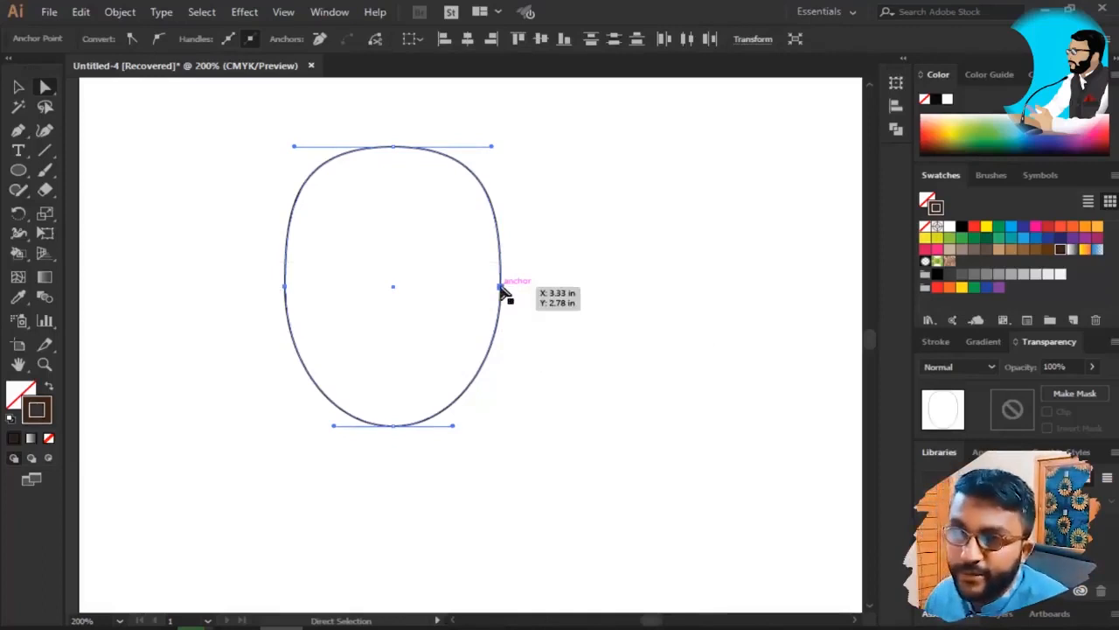
pyautogui.moveTo(200, 299); pyautogui.dragTo(573, 324)
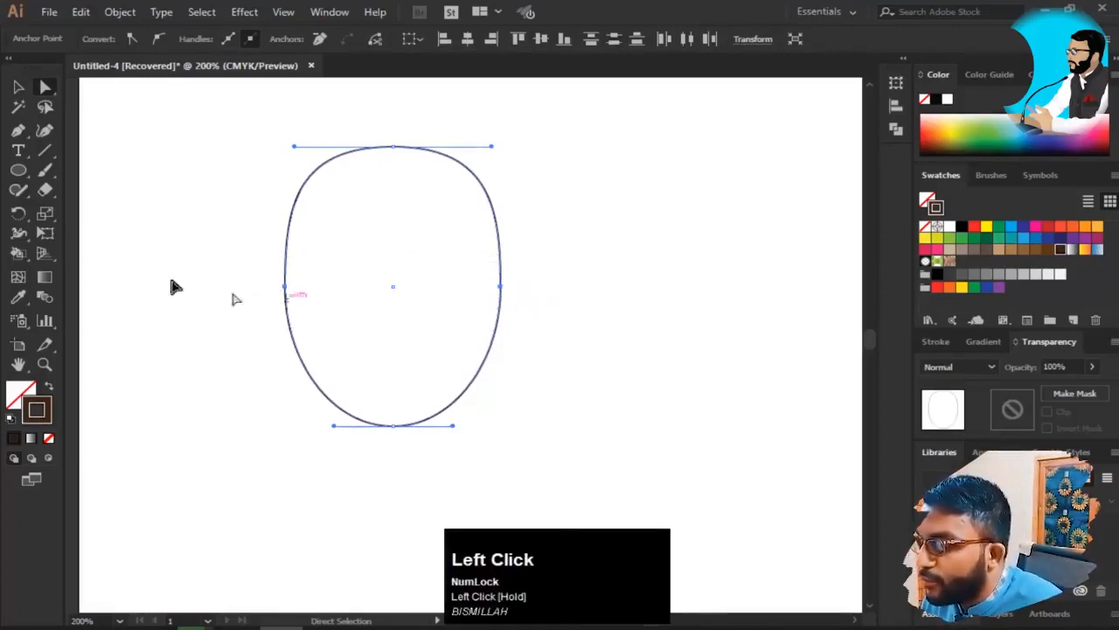
pyautogui.click(284, 288)
pyautogui.click(501, 287)
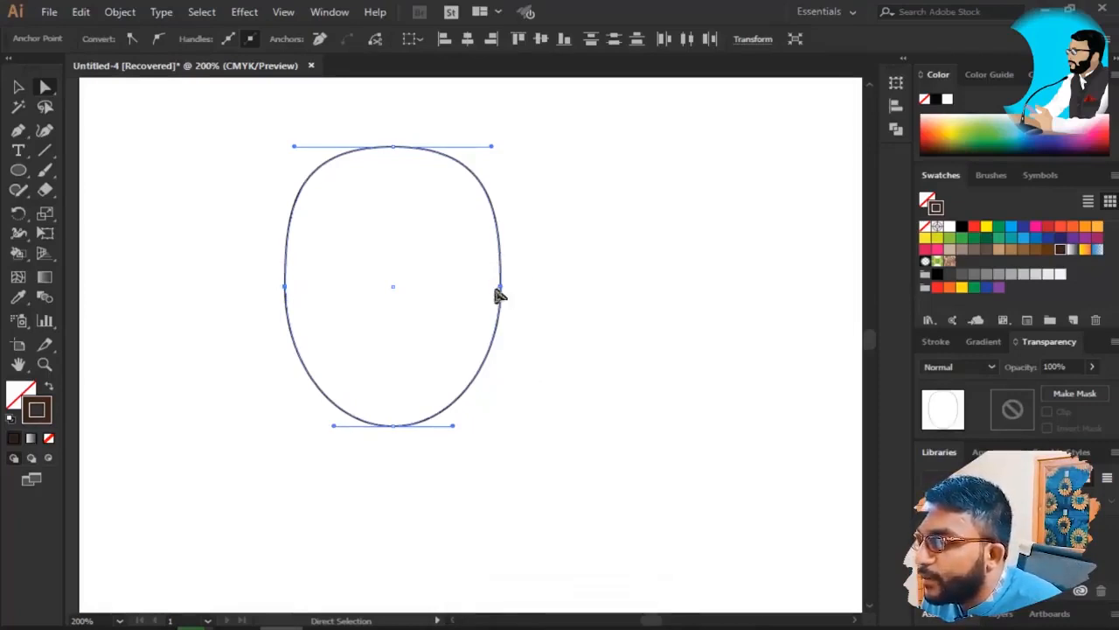
pyautogui.moveTo(499, 289); pyautogui.dragTo(503, 267)
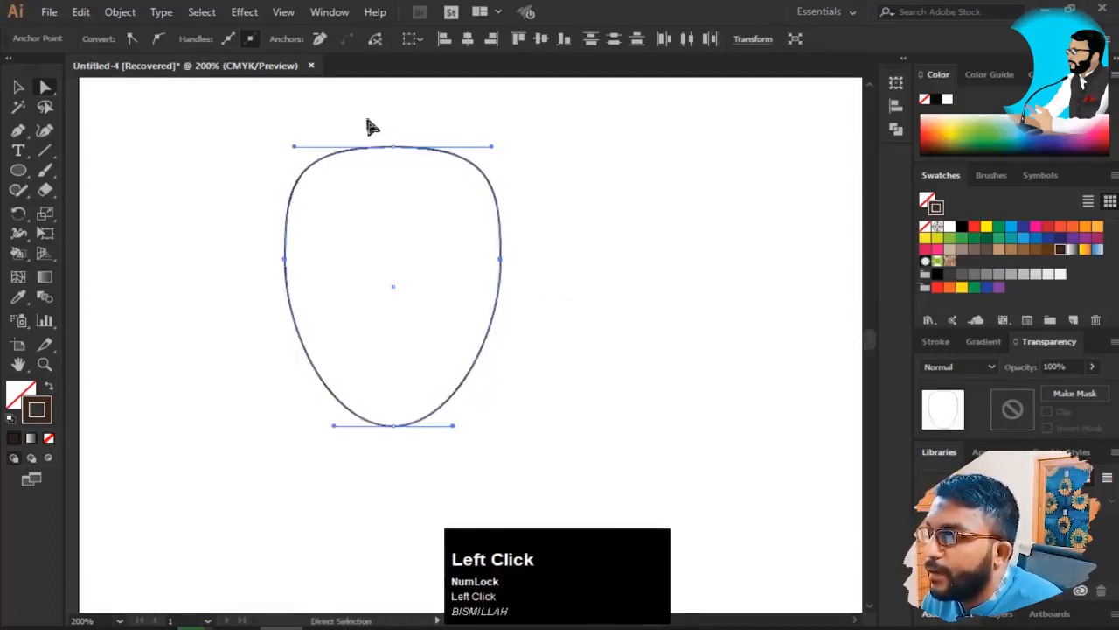
pyautogui.click(408, 148)
pyautogui.moveTo(394, 148); pyautogui.dragTo(393, 128)
# - Select the shape's bottom anchor point and collapse both its handles onto it to form a sharp pointed tip
pyautogui.moveTo(313, 395); pyautogui.dragTo(535, 473)
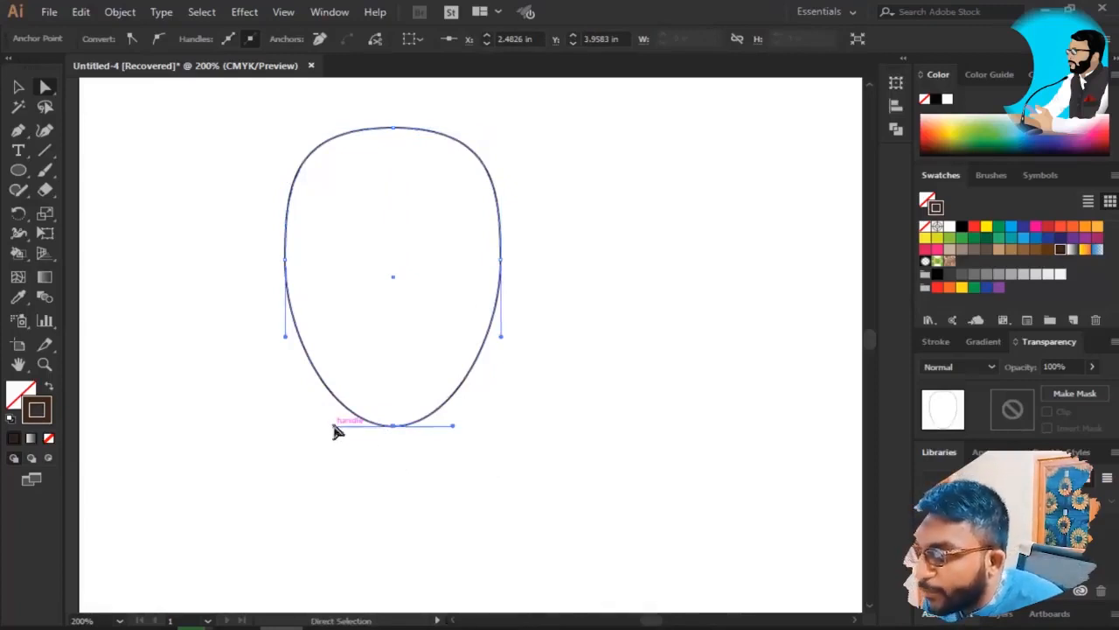
pyautogui.moveTo(333, 426); pyautogui.dragTo(392, 427)
pyautogui.press('super+plus')
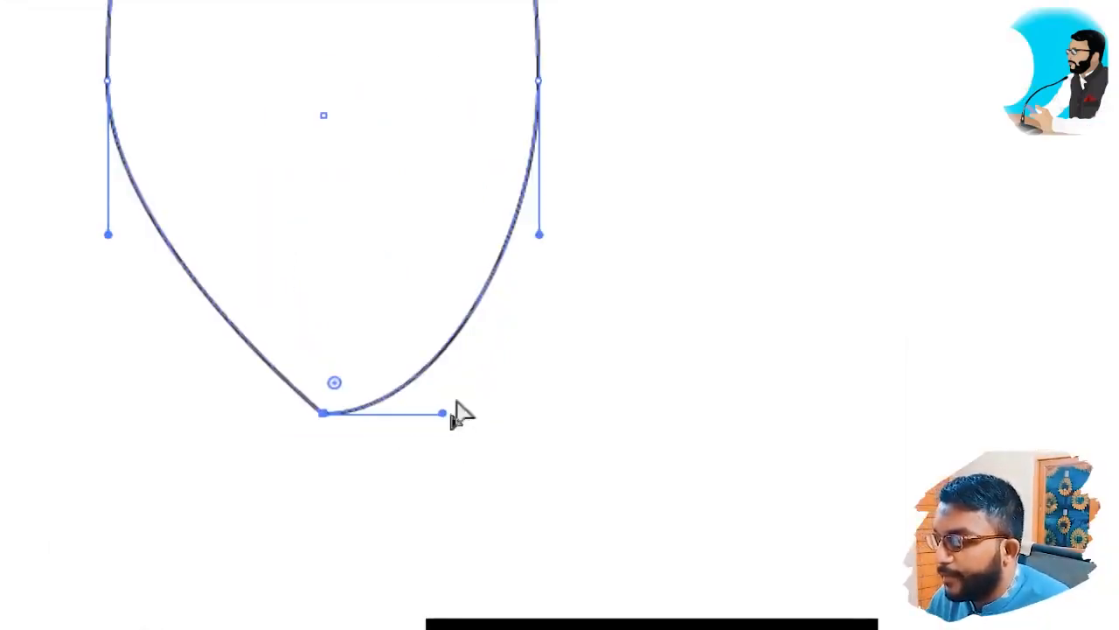
pyautogui.moveTo(442, 418); pyautogui.dragTo(322, 416)
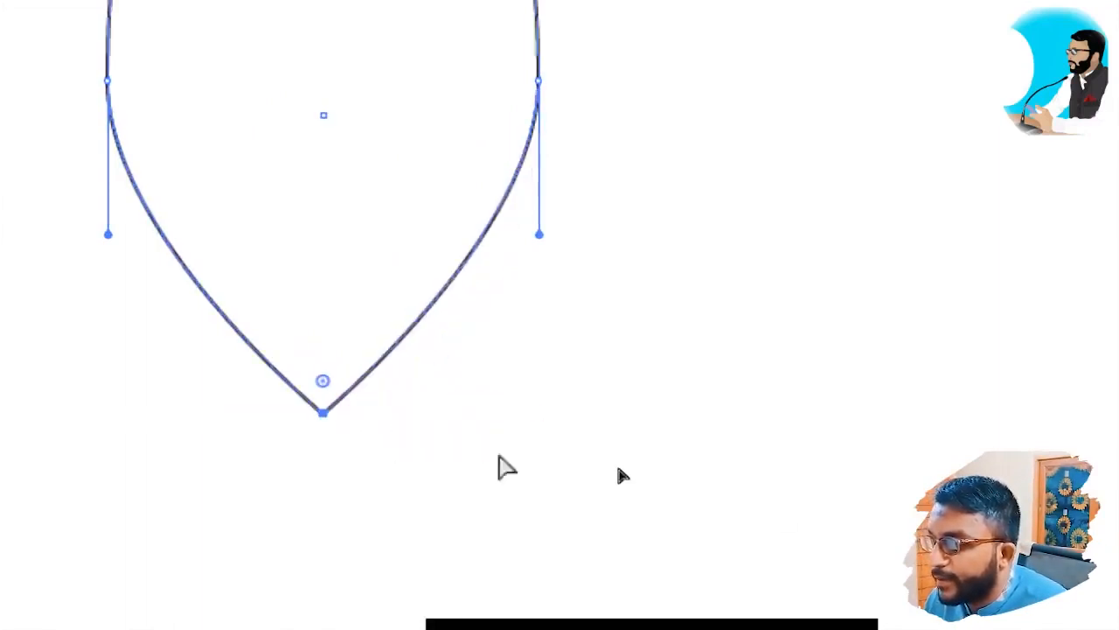
pyautogui.press('super+minus')
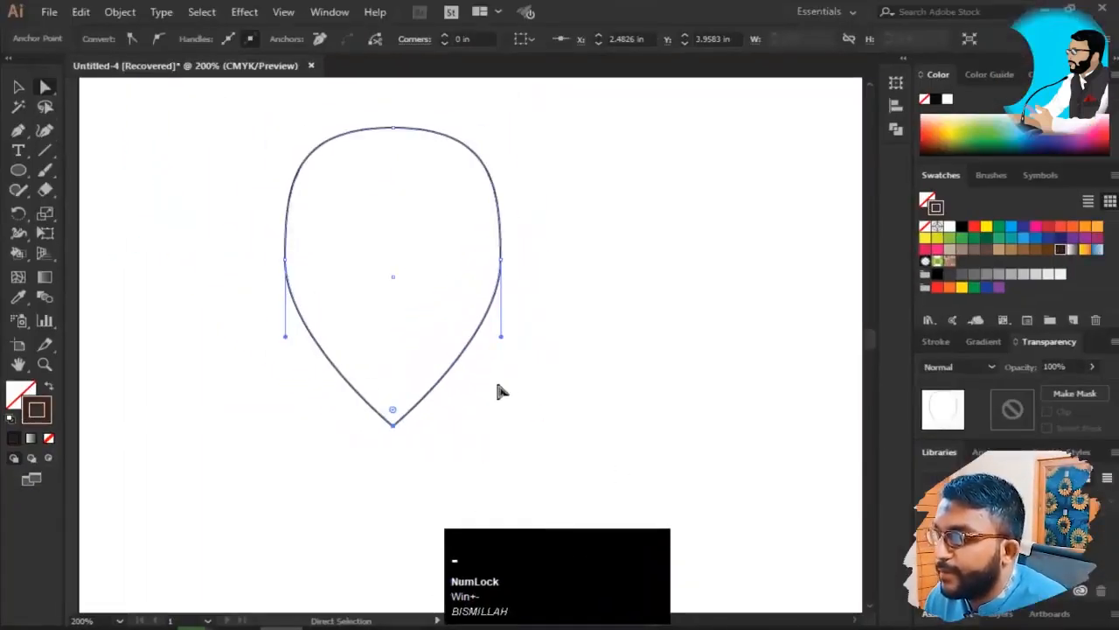
# - Marquee-select the shape's top anchor point, marquee-select its two side anchors, and clear the selection
pyautogui.moveTo(260, 105); pyautogui.dragTo(504, 159)
pyautogui.moveTo(208, 206); pyautogui.dragTo(550, 270)
pyautogui.click(328, 246)
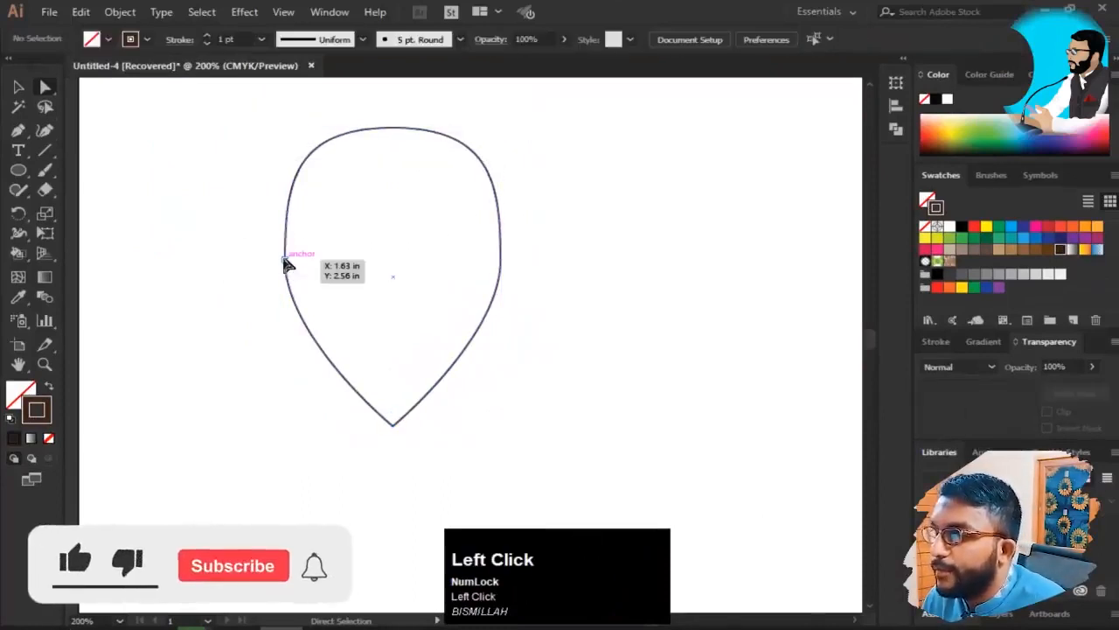
# - Try moving only the shape's left-side anchor point inward, and undo the move
pyautogui.click(285, 258)
pyautogui.moveTo(287, 263); pyautogui.dragTo(312, 262)
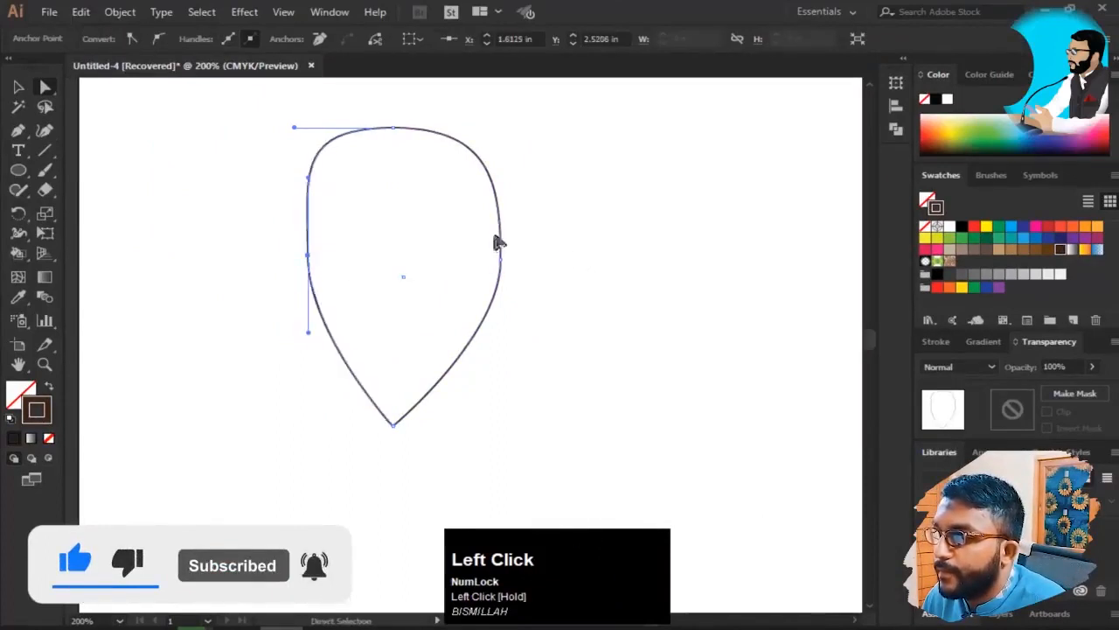
pyautogui.hotkey('ctrl', 'z')
# - Narrow the whole shape symmetrically about its centre with the Selection tool, and clear the selection
pyautogui.moveTo(219, 243); pyautogui.dragTo(642, 312)
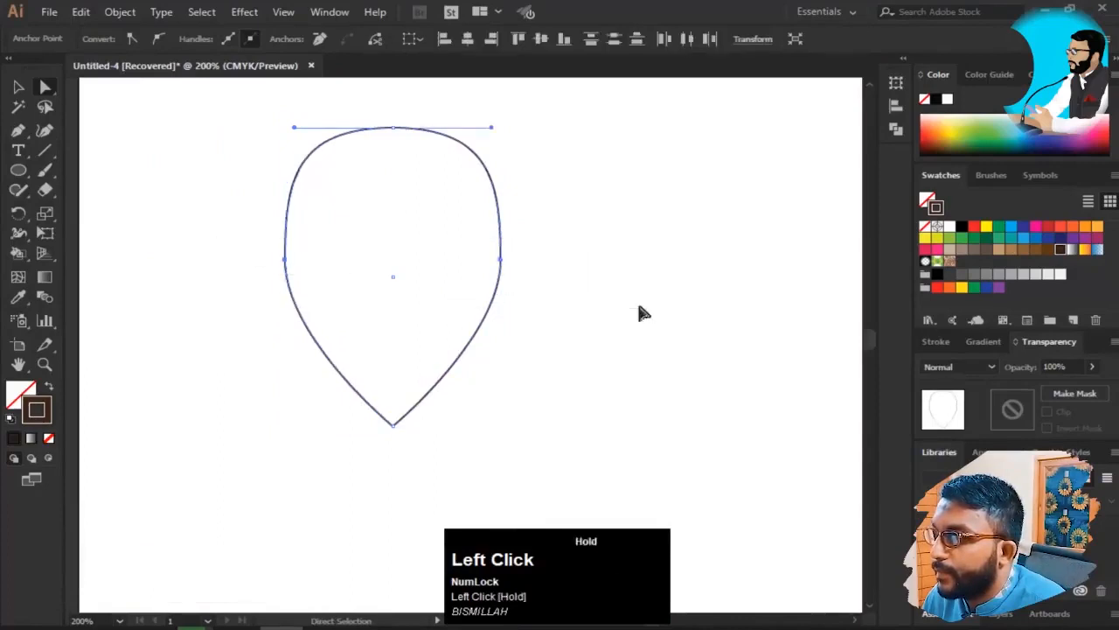
pyautogui.press('v')
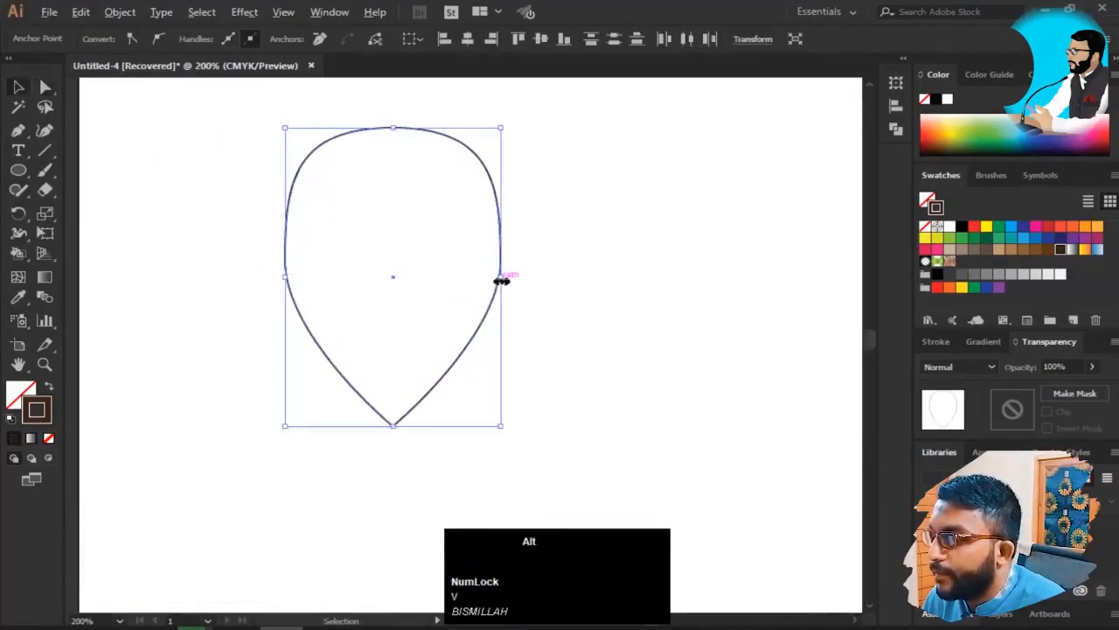
pyautogui.moveTo(501, 277); pyautogui.dragTo(481, 280)
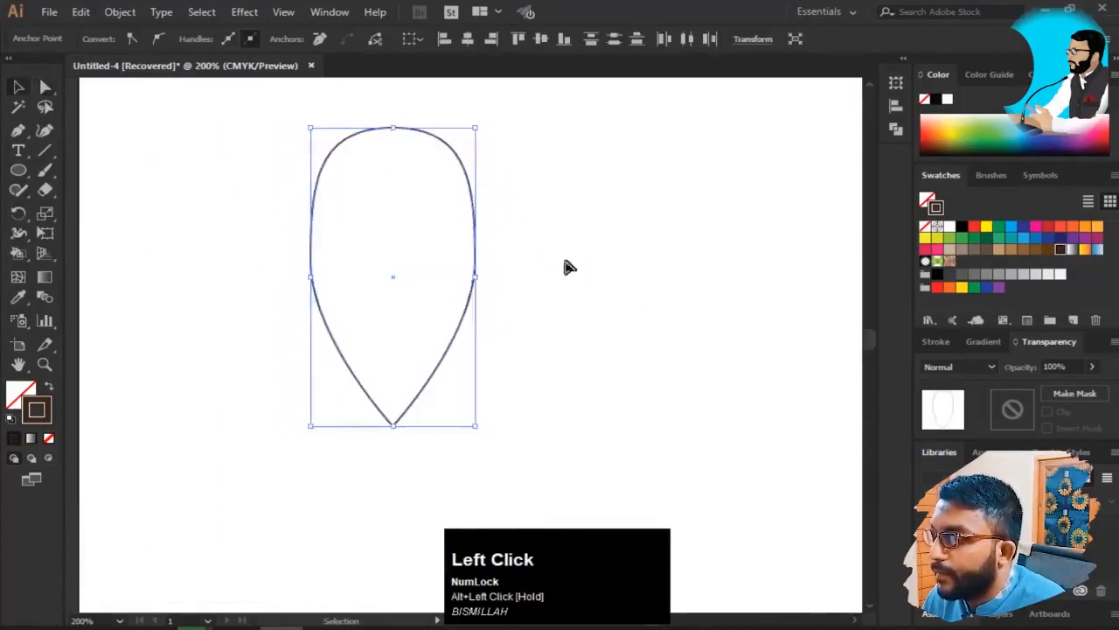
pyautogui.click(546, 262)
pyautogui.moveTo(322, 112); pyautogui.dragTo(464, 166)
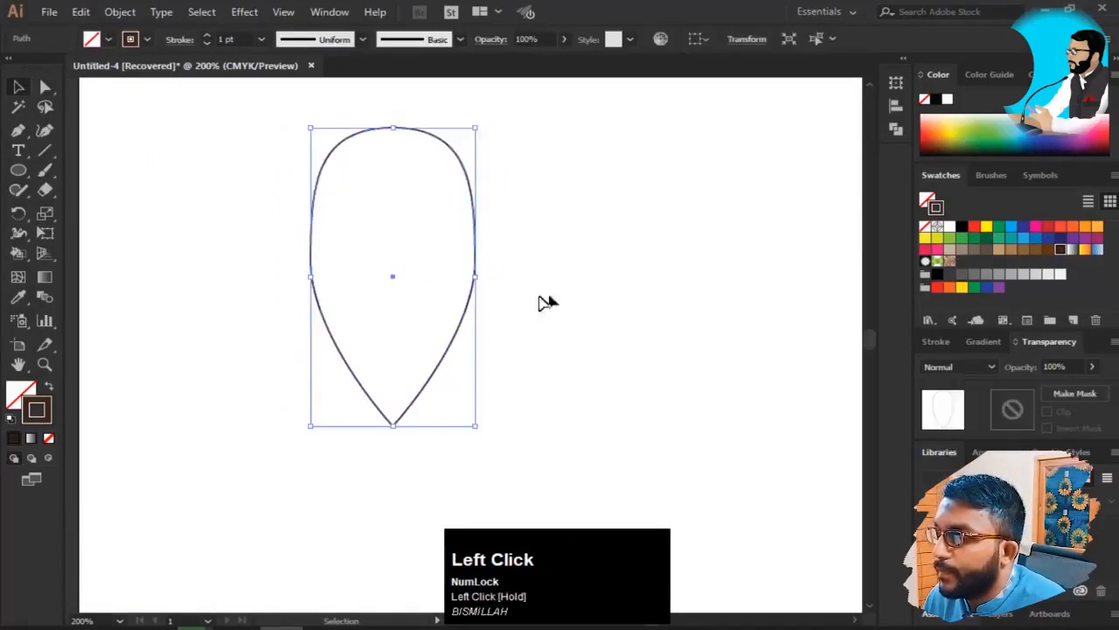
pyautogui.click(229, 228)
# - Select both side anchor points with the Direct Selection tool and move them up together
pyautogui.press('a')
pyautogui.click(311, 253)
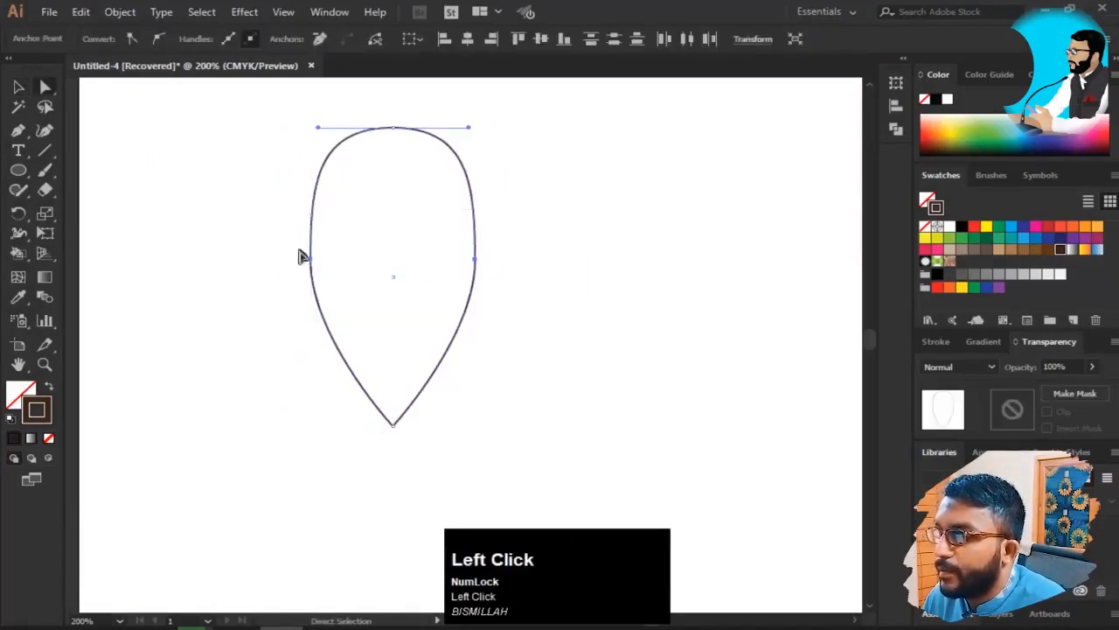
pyautogui.moveTo(311, 256); pyautogui.dragTo(312, 236)
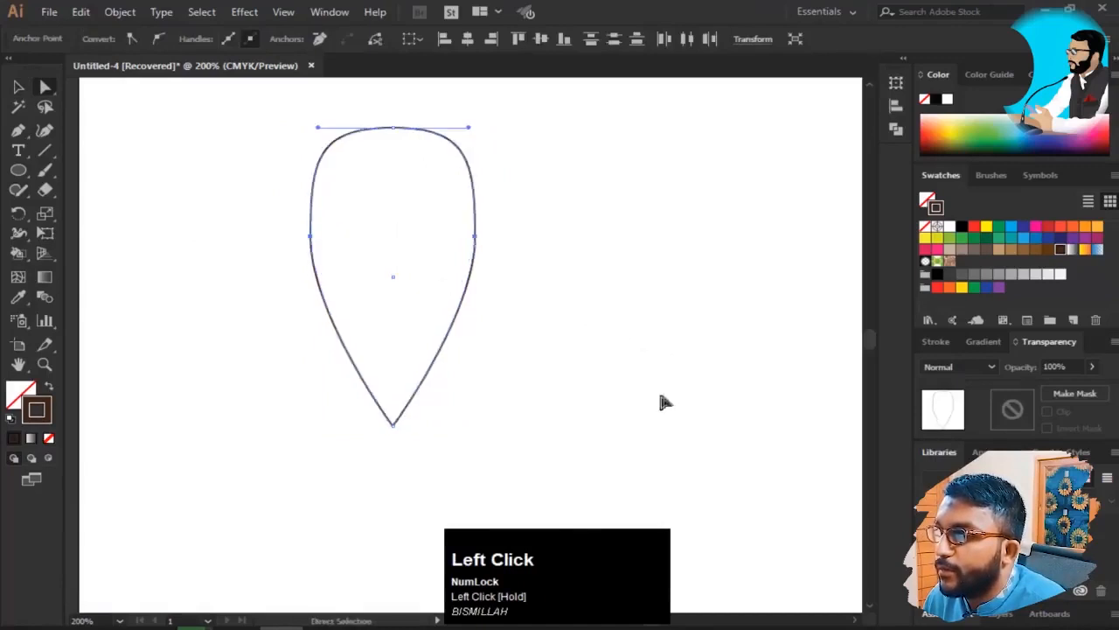
# - Select the shape's top anchor point and shorten both its horizontal handles to round off the top
pyautogui.click(393, 128)
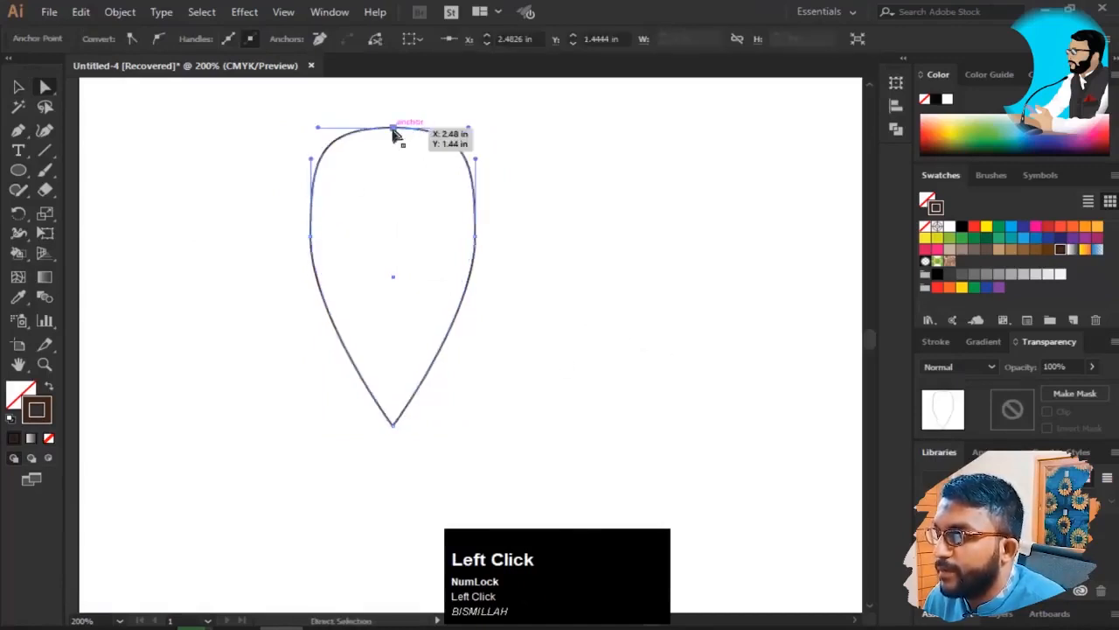
pyautogui.moveTo(394, 130); pyautogui.dragTo(395, 132)
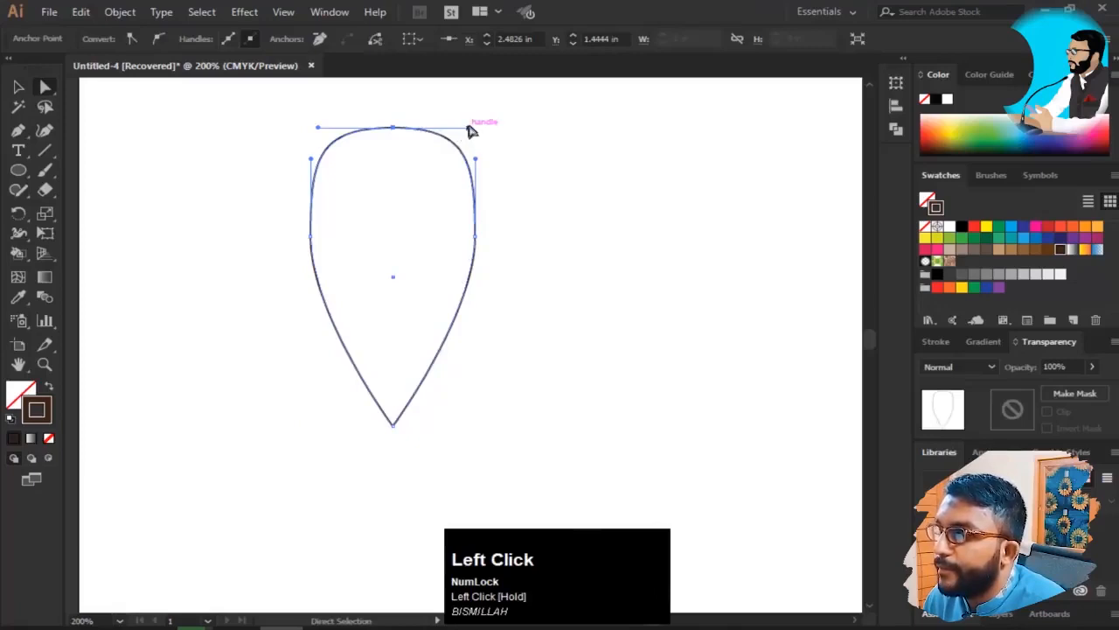
pyautogui.moveTo(470, 127); pyautogui.dragTo(431, 129)
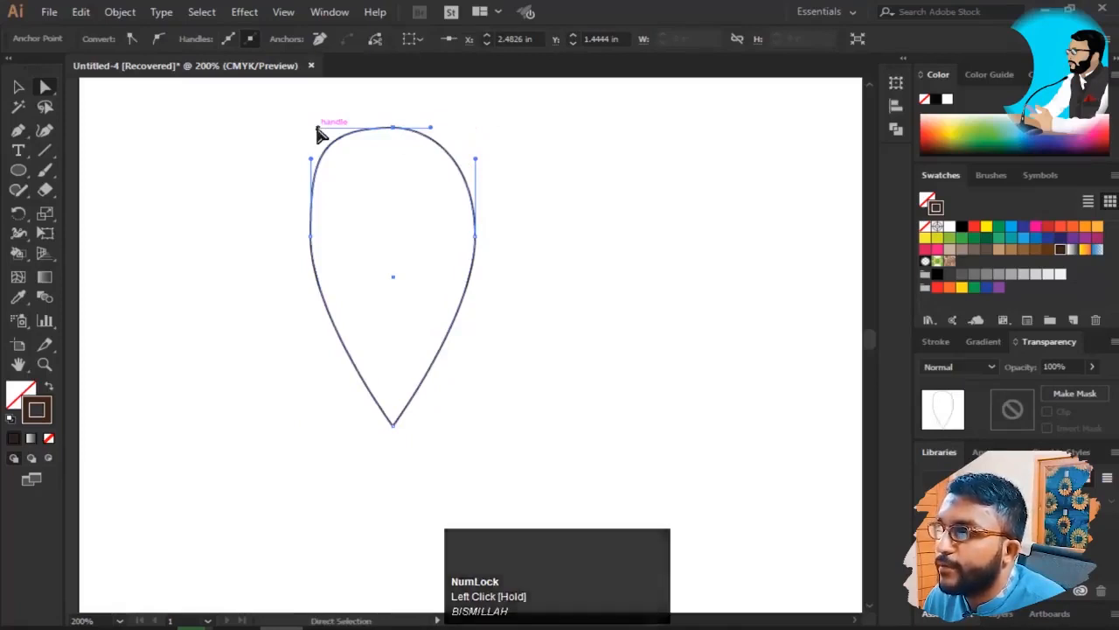
pyautogui.moveTo(318, 129); pyautogui.dragTo(350, 133)
pyautogui.hotkey('ctrl', 'z')
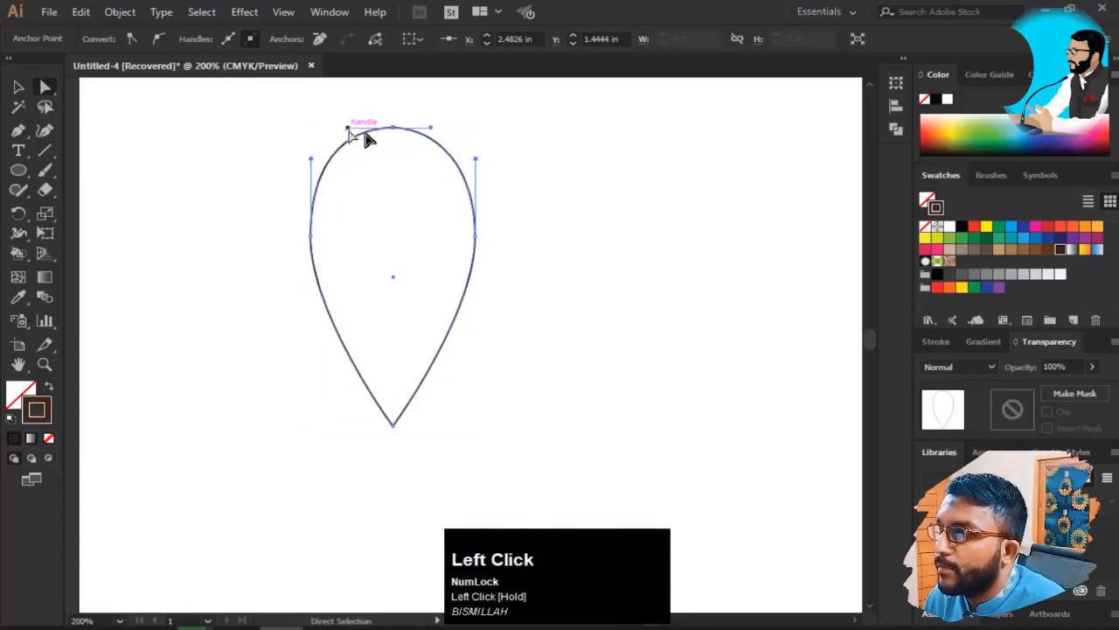
# - Select the whole teardrop with the Selection tool, clear the selection, and select the shape again
pyautogui.press('v')
pyautogui.click(554, 245)
pyautogui.moveTo(246, 223); pyautogui.dragTo(685, 332)
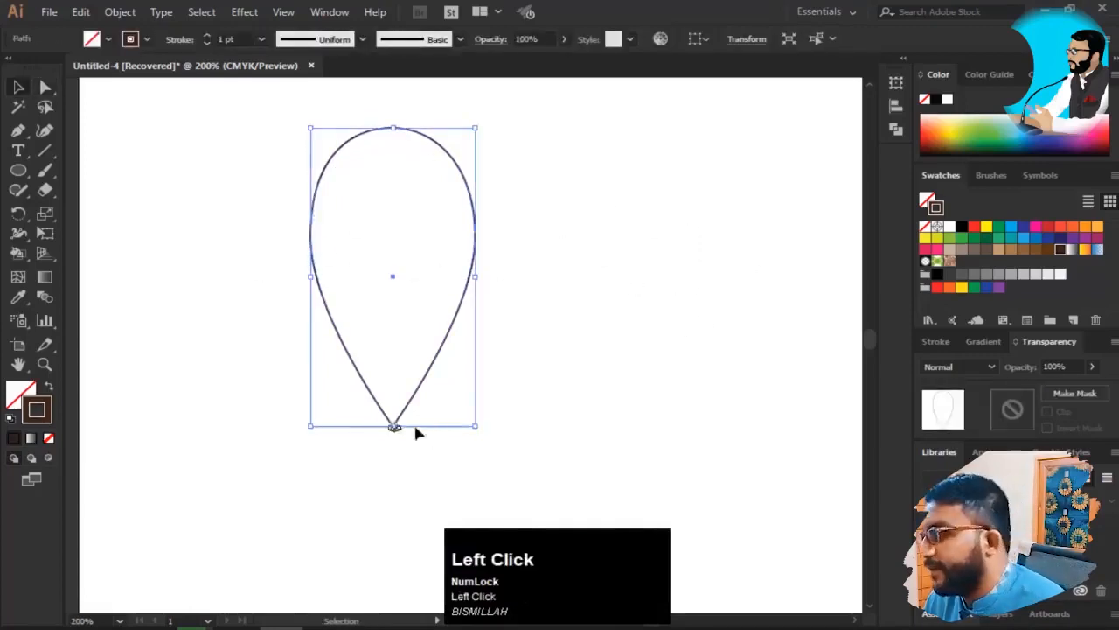
pyautogui.click(333, 399)
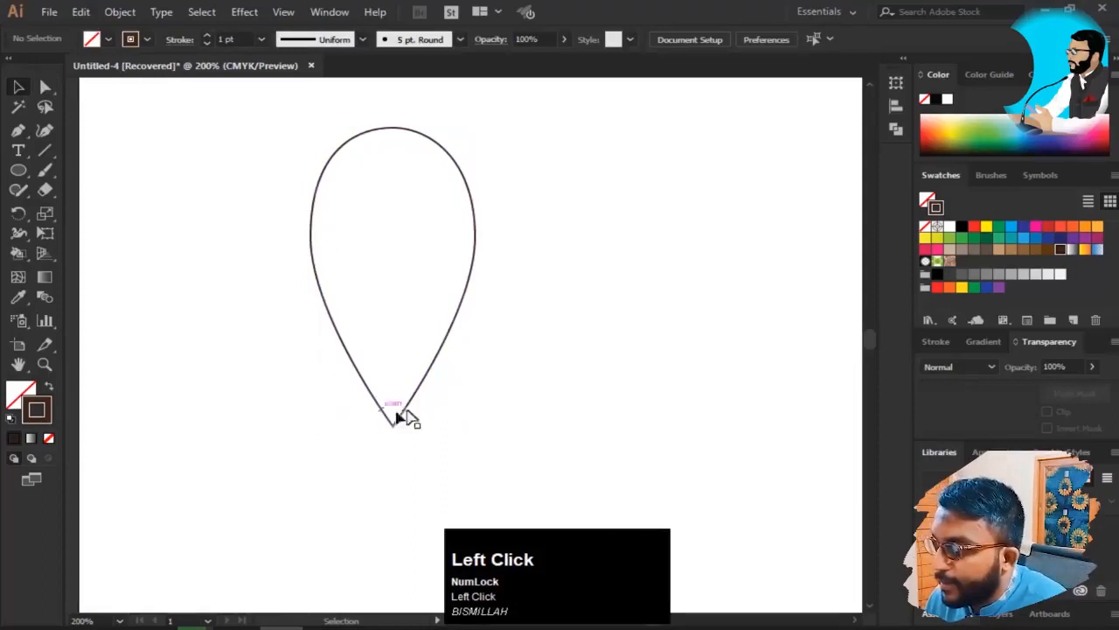
pyautogui.click(442, 356)
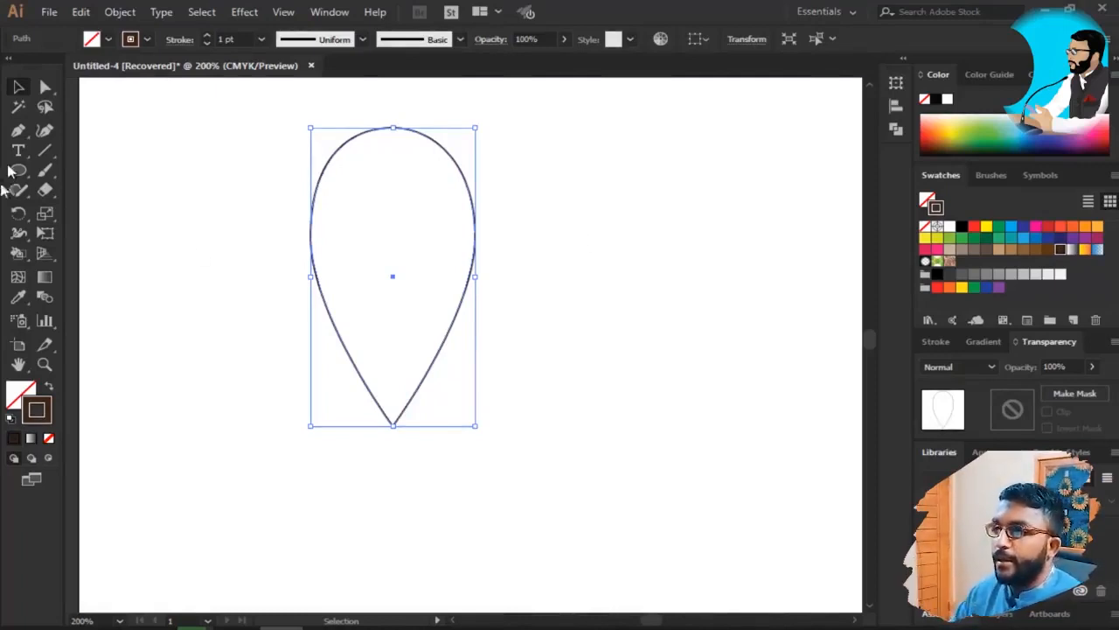
# - Use the Direct Selection tool to examine the teardrop's side and top anchor points and curve segments, and clear the selection
pyautogui.press('a')
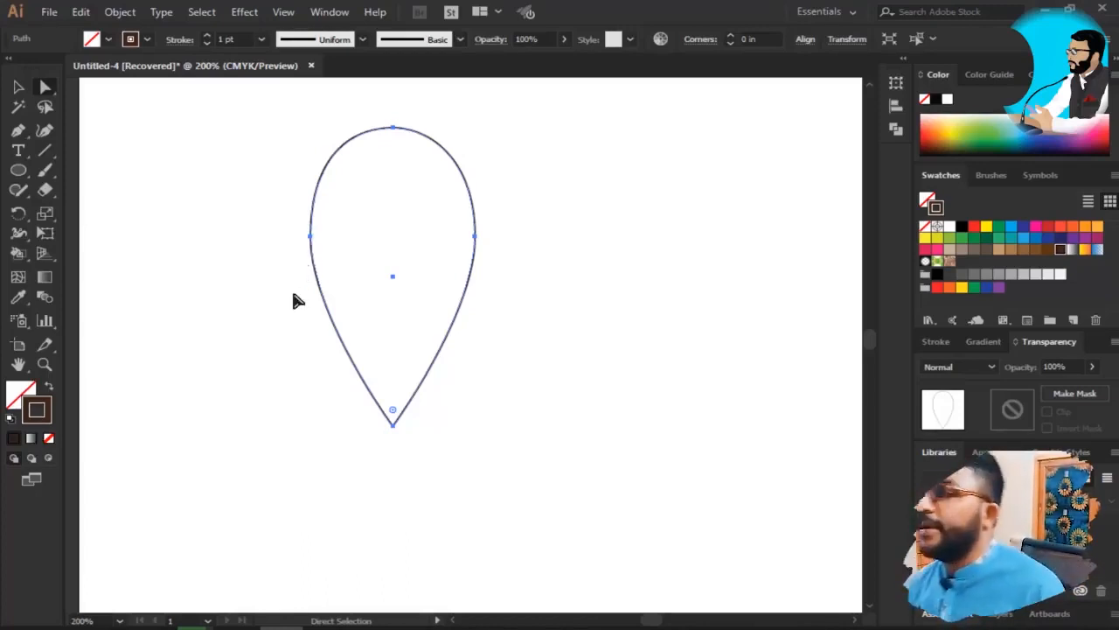
pyautogui.click(311, 249)
pyautogui.moveTo(264, 215); pyautogui.dragTo(658, 293)
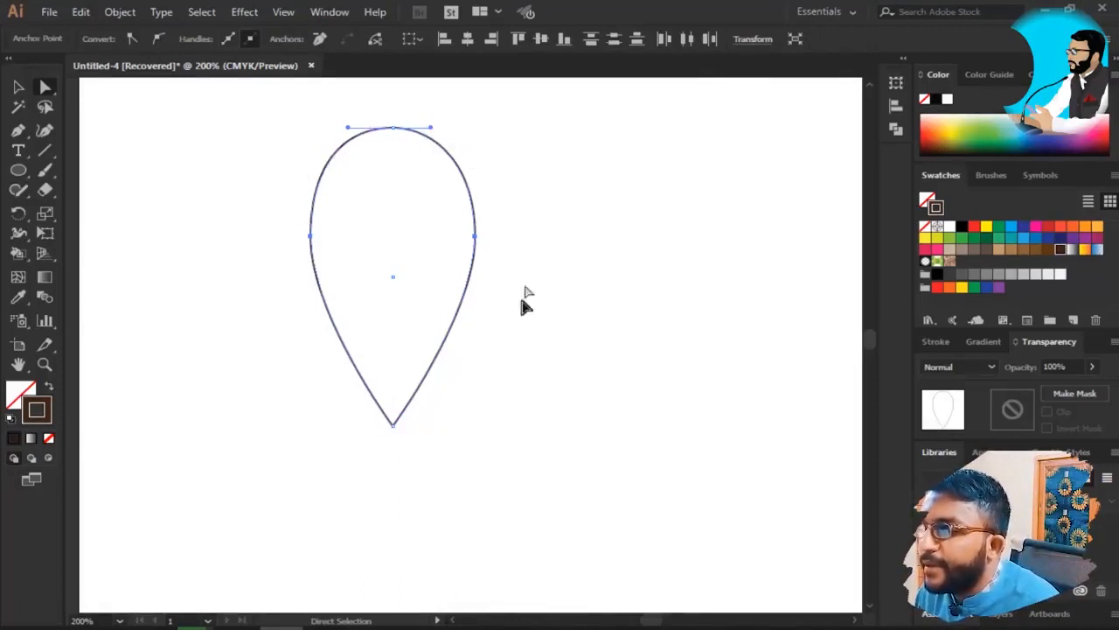
pyautogui.click(313, 239)
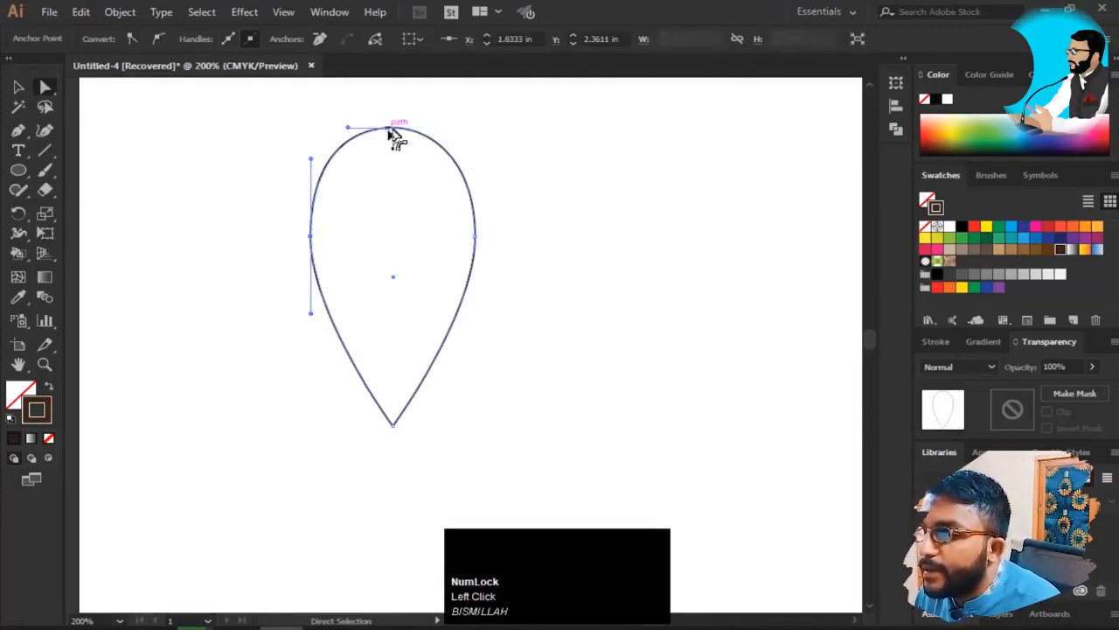
pyautogui.click(432, 138)
pyautogui.click(411, 130)
pyautogui.click(396, 129)
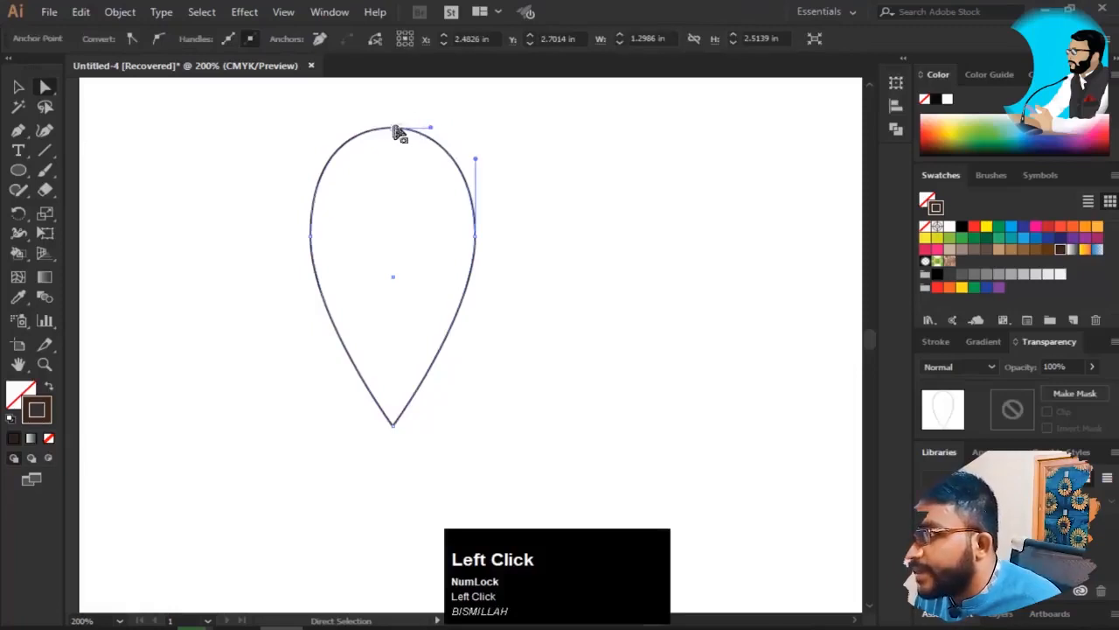
pyautogui.click(441, 350)
pyautogui.click(518, 389)
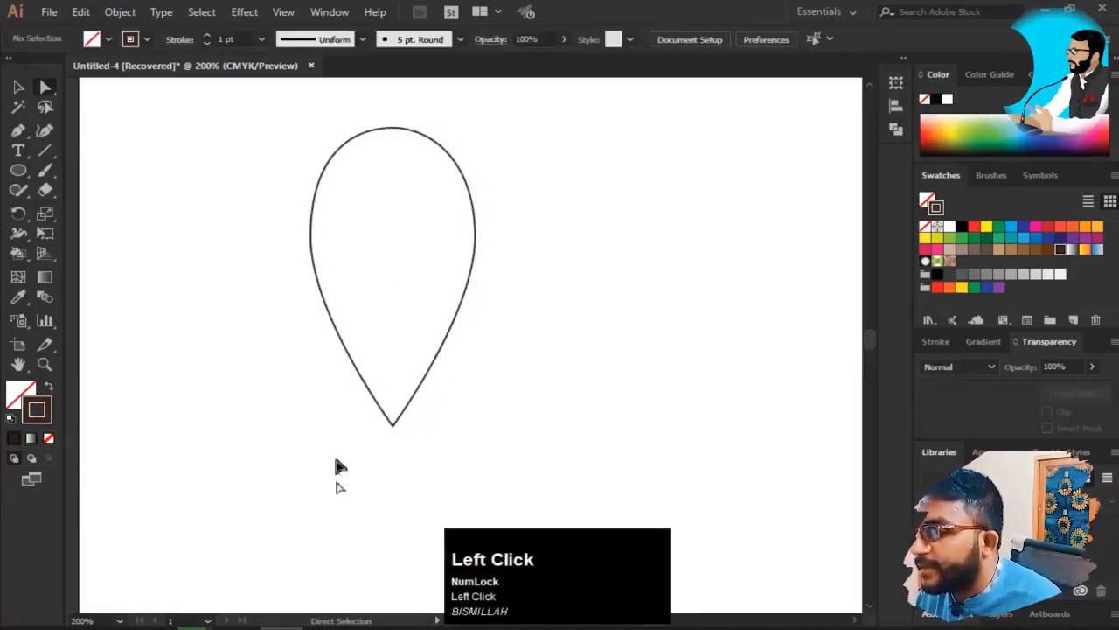
# - Select the whole teardrop and fill it with the dark blue swatch as a radial gradient without a stroke
pyautogui.press('v')
pyautogui.moveTo(275, 110); pyautogui.dragTo(528, 393)
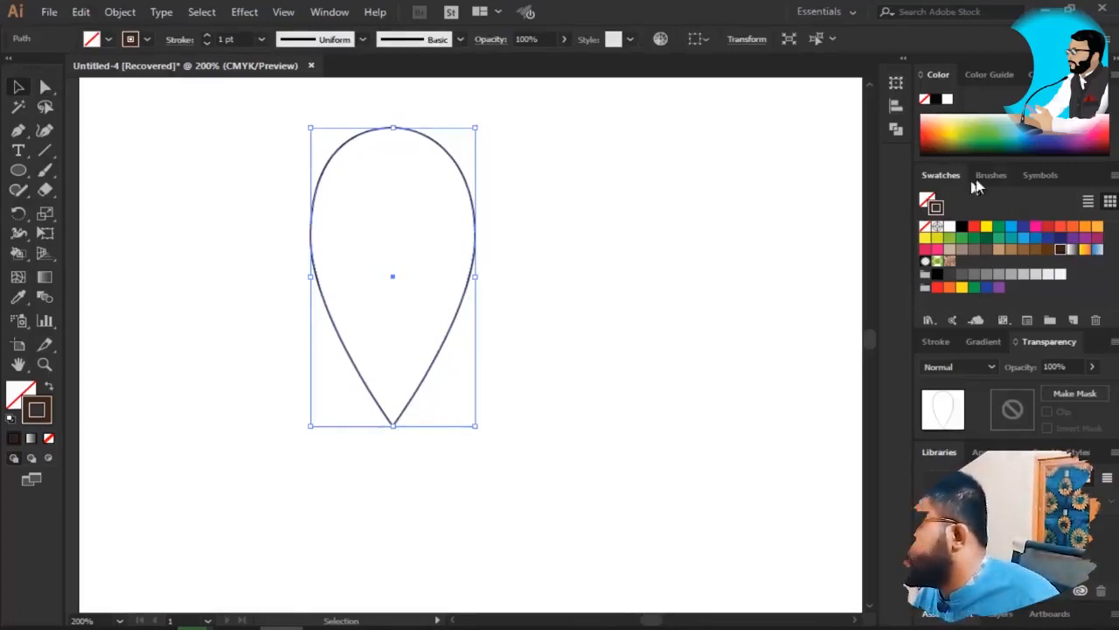
pyautogui.click(1023, 226)
pyautogui.moveTo(1104, 528); pyautogui.dragTo(1099, 527)
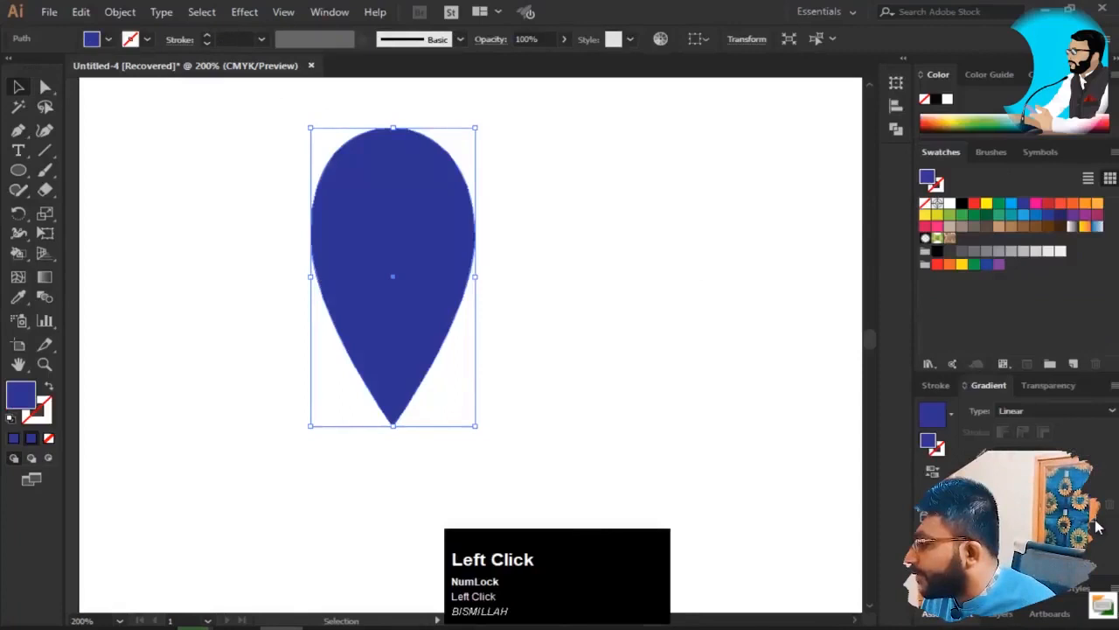
pyautogui.click(1076, 410)
pyautogui.click(1076, 447)
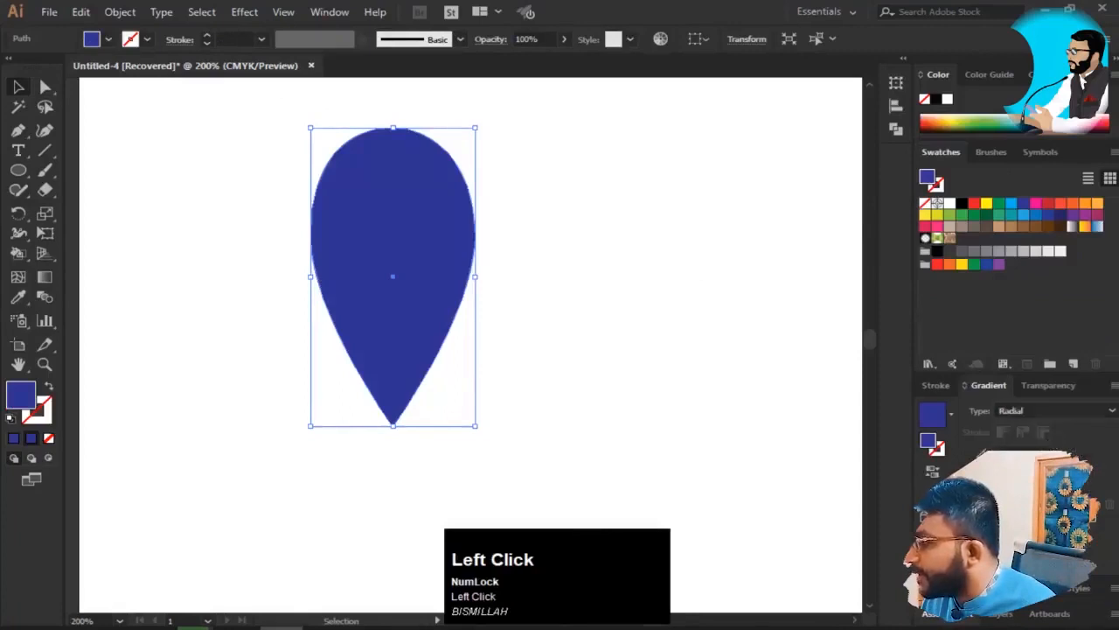
# - Switch the gradient's outer colour stop to HSB and darken it to 30% brightness
pyautogui.doubleClick(1094, 525)
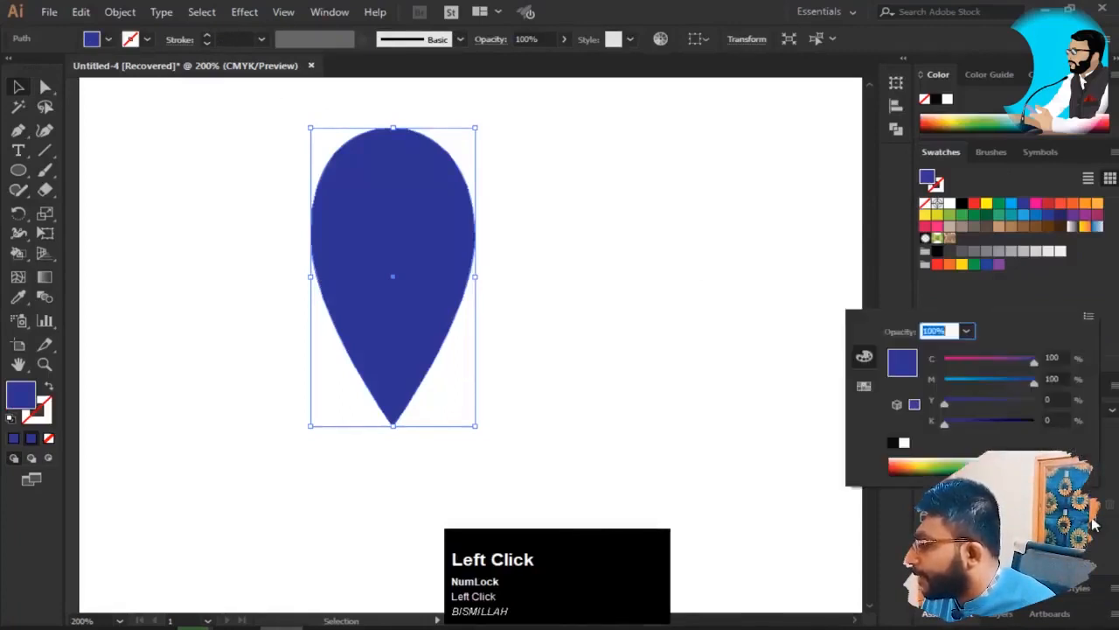
pyautogui.click(1088, 317)
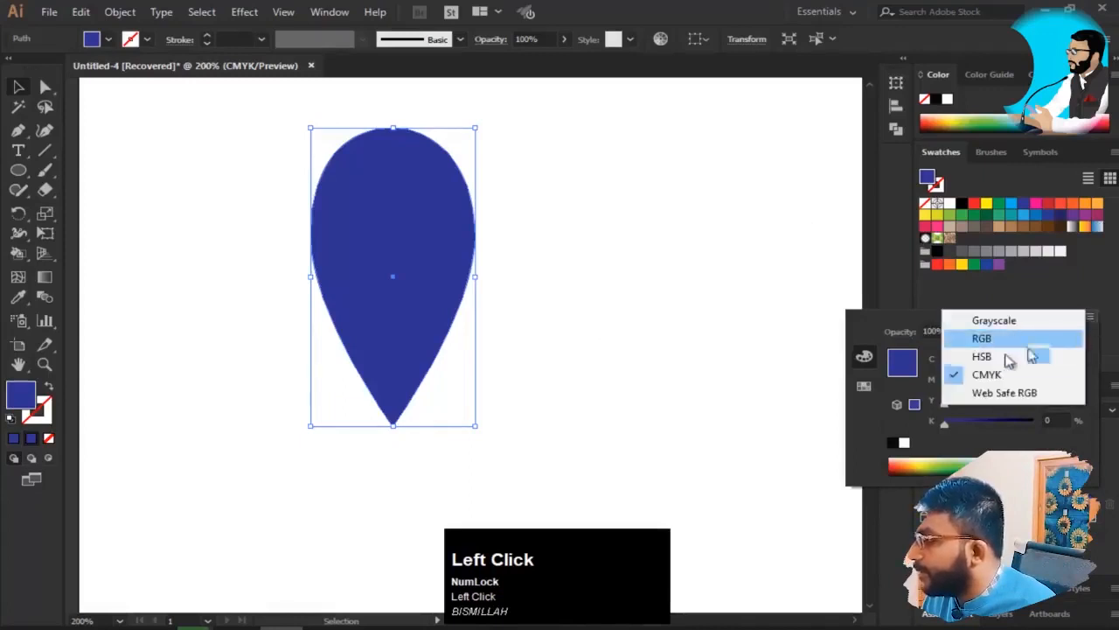
pyautogui.click(986, 357)
pyautogui.click(974, 414)
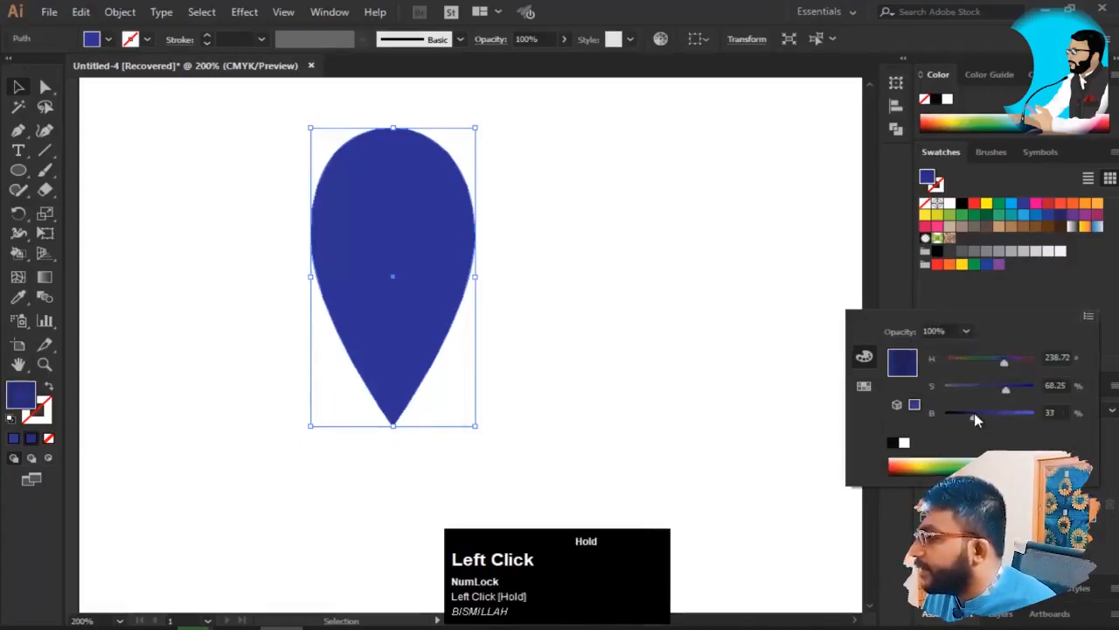
pyautogui.moveTo(974, 413); pyautogui.dragTo(966, 414)
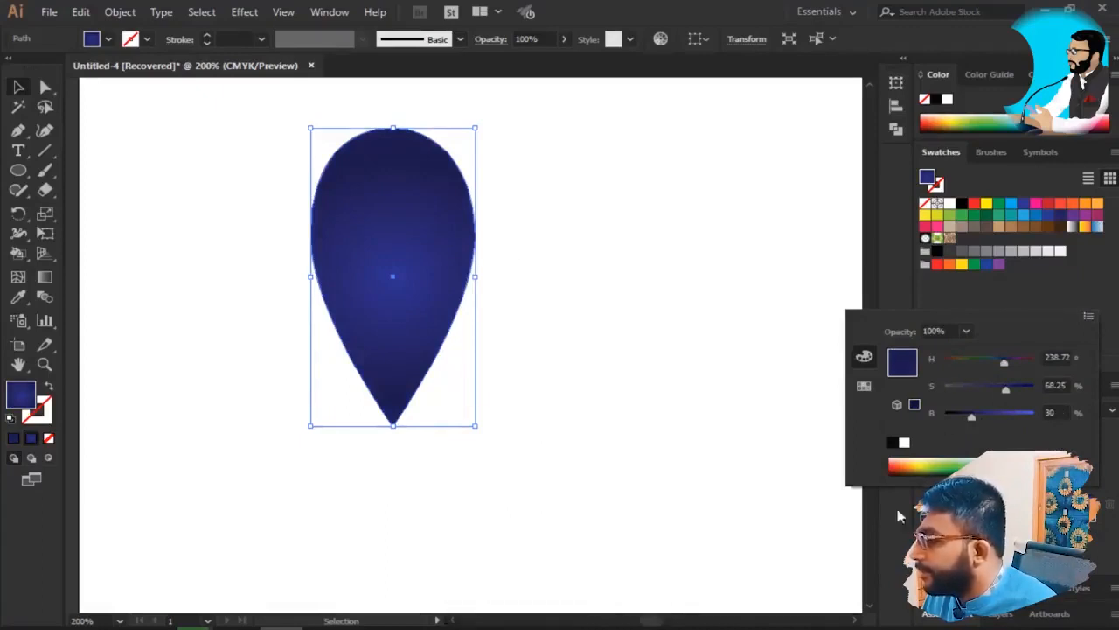
# - Reposition the radial gradient with the Gradient tool so its centre lies in the teardrop's upper part, slightly right of the middle
pyautogui.click(345, 275)
pyautogui.press('g')
pyautogui.moveTo(405, 219); pyautogui.dragTo(455, 154)
pyautogui.moveTo(421, 206); pyautogui.dragTo(425, 175)
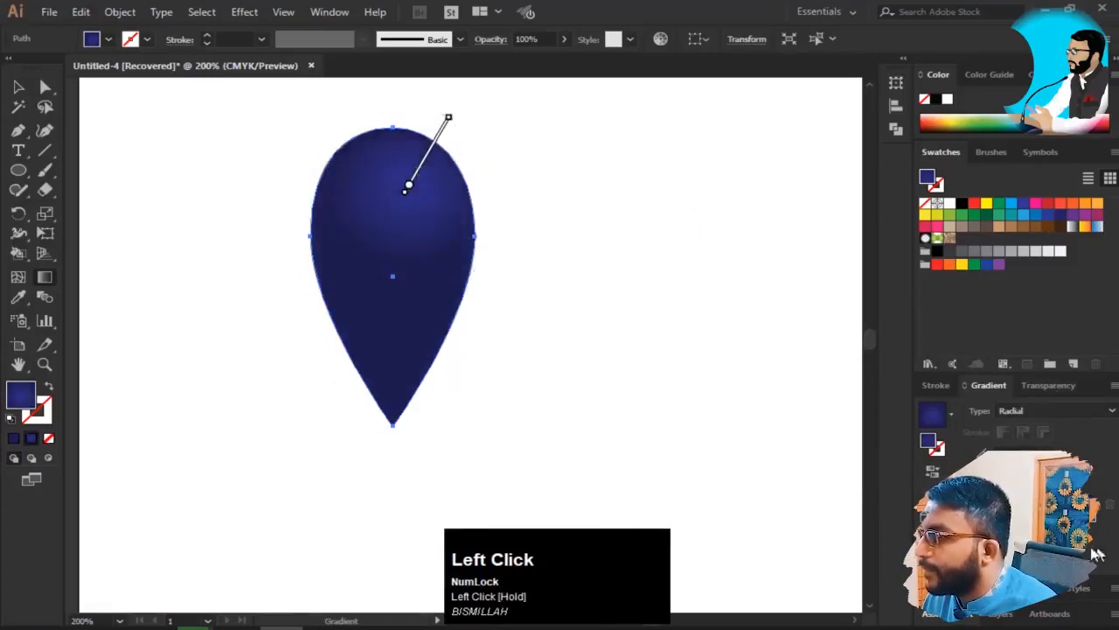
# - Lighten the gradient's centre colour stop in HSB to 78% saturation and 83% brightness, undo the stray gradient change, and deselect the teardrop
pyautogui.doubleClick(979, 490)
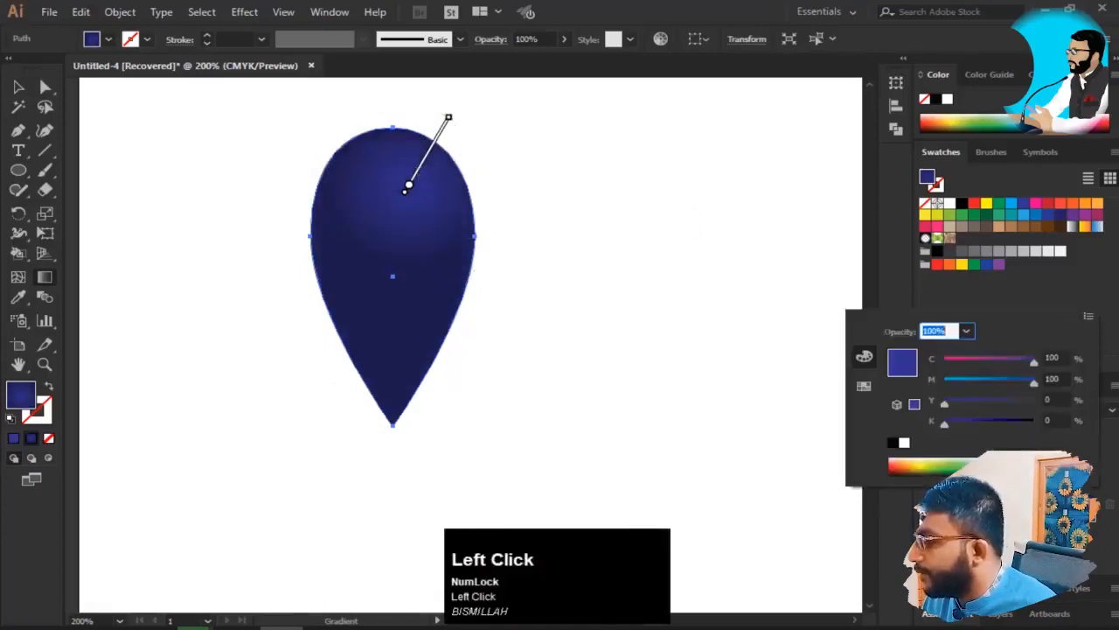
pyautogui.click(1093, 320)
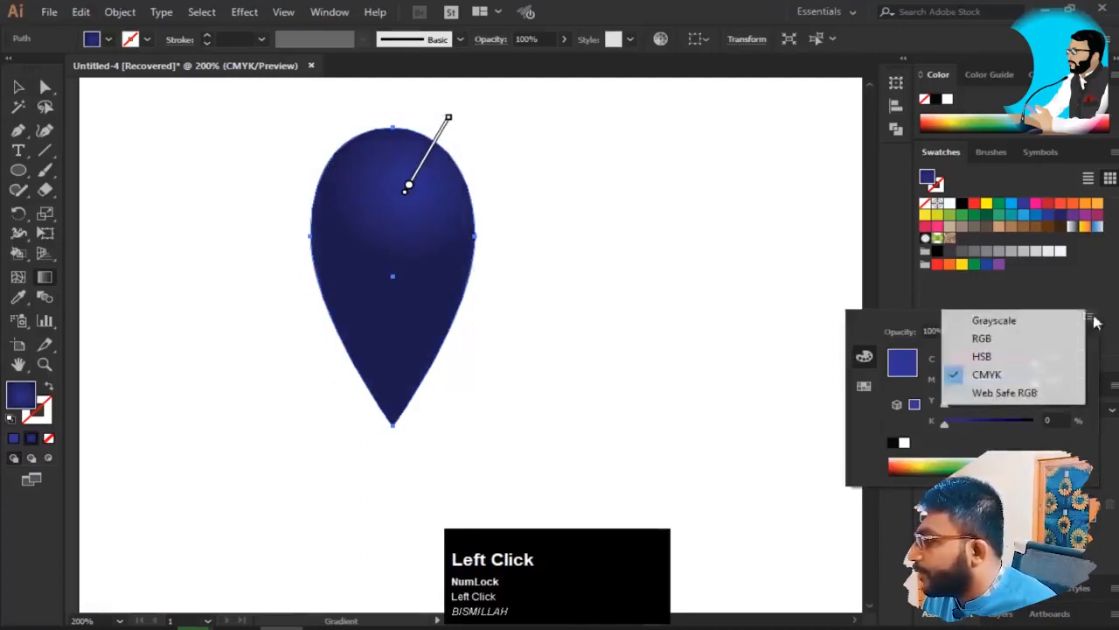
pyautogui.click(962, 355)
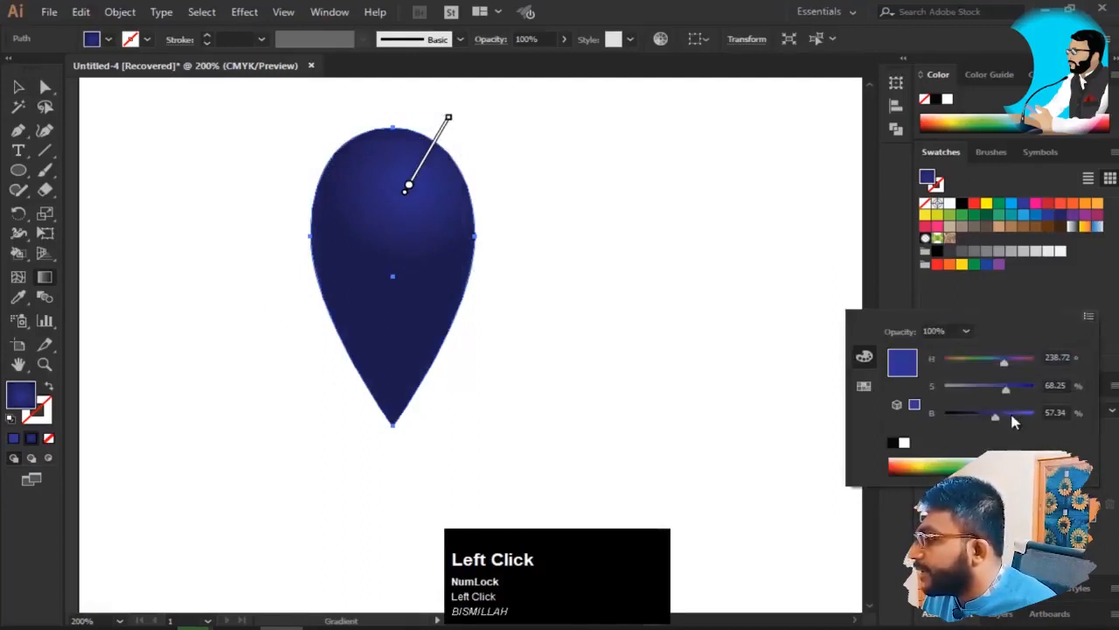
pyautogui.click(1011, 417)
pyautogui.moveTo(1010, 416); pyautogui.dragTo(1017, 416)
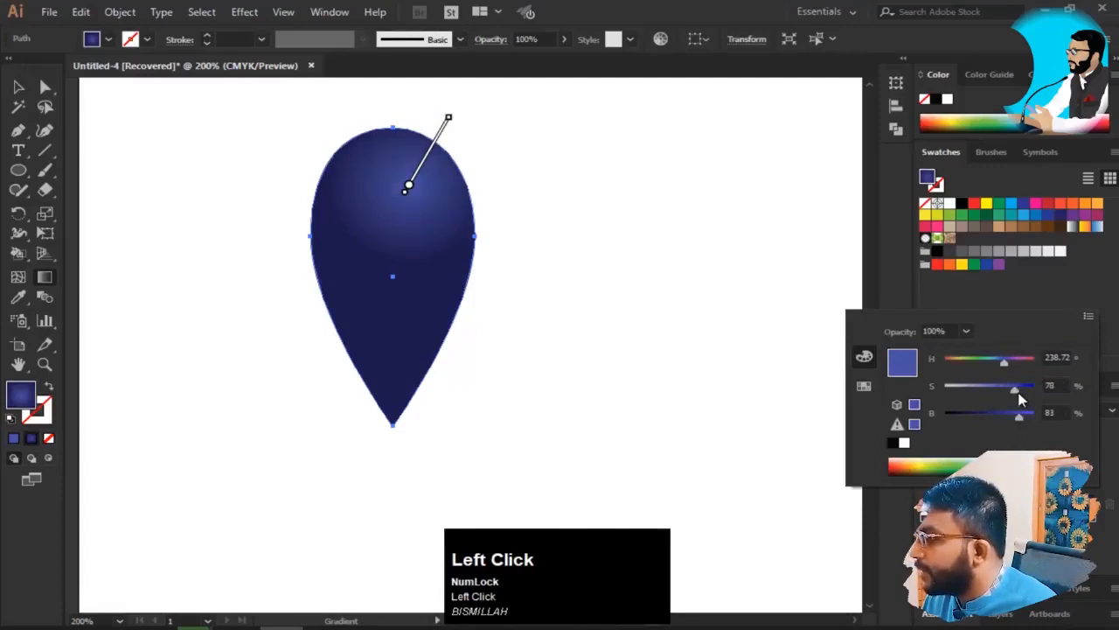
pyautogui.press('v')
pyautogui.click(657, 262)
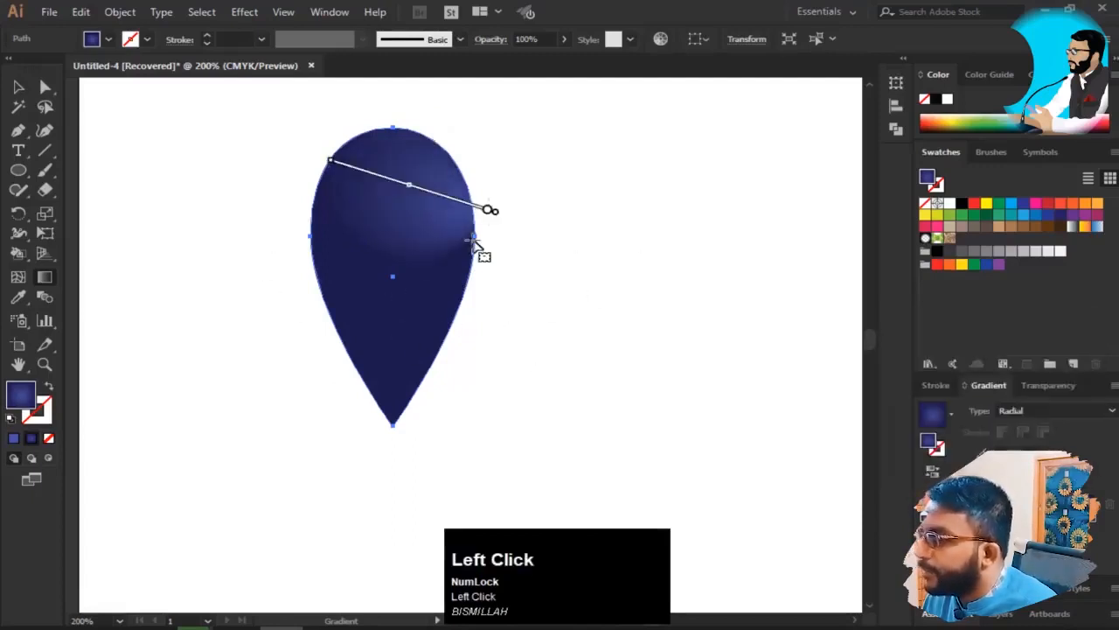
pyautogui.hotkey('ctrl', 'z')
pyautogui.press('v')
pyautogui.click(644, 260)
# - Scale the teardrop down to a bit over half its size about its centre, and reselect it
pyautogui.press('space')
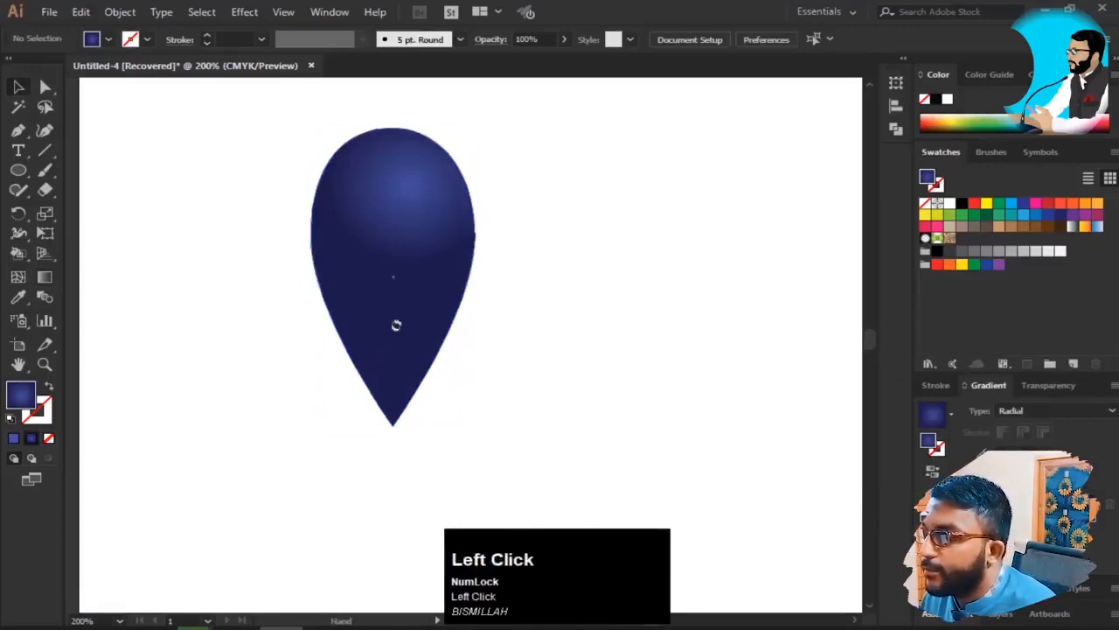
pyautogui.moveTo(395, 324); pyautogui.dragTo(394, 290)
pyautogui.click(400, 292)
pyautogui.press('v')
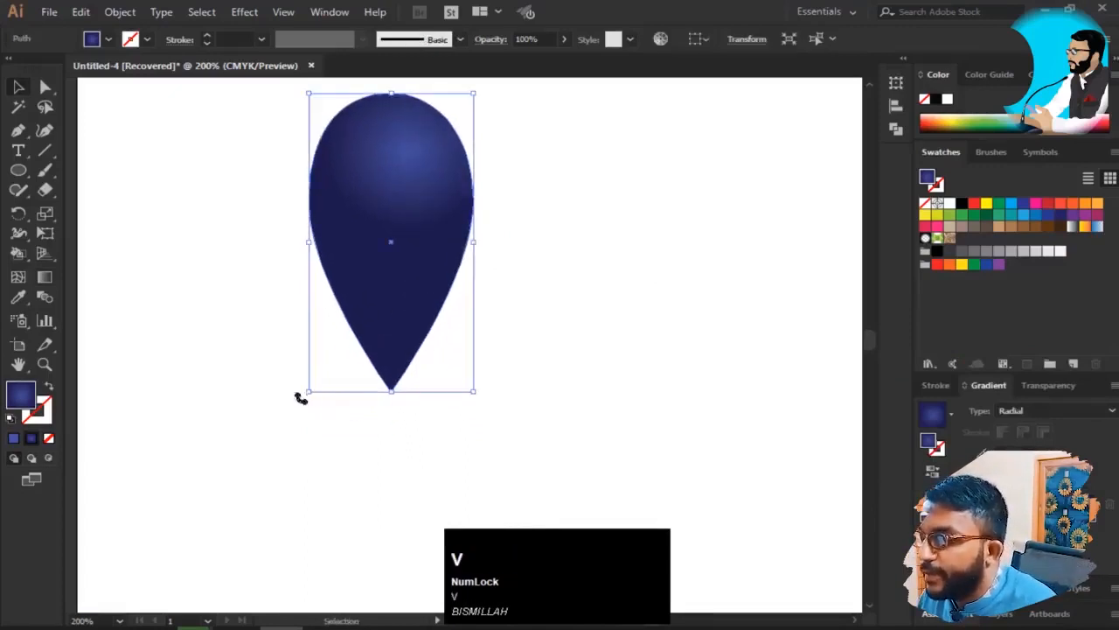
pyautogui.moveTo(308, 393); pyautogui.dragTo(390, 310)
pyautogui.click(468, 294)
pyautogui.click(383, 303)
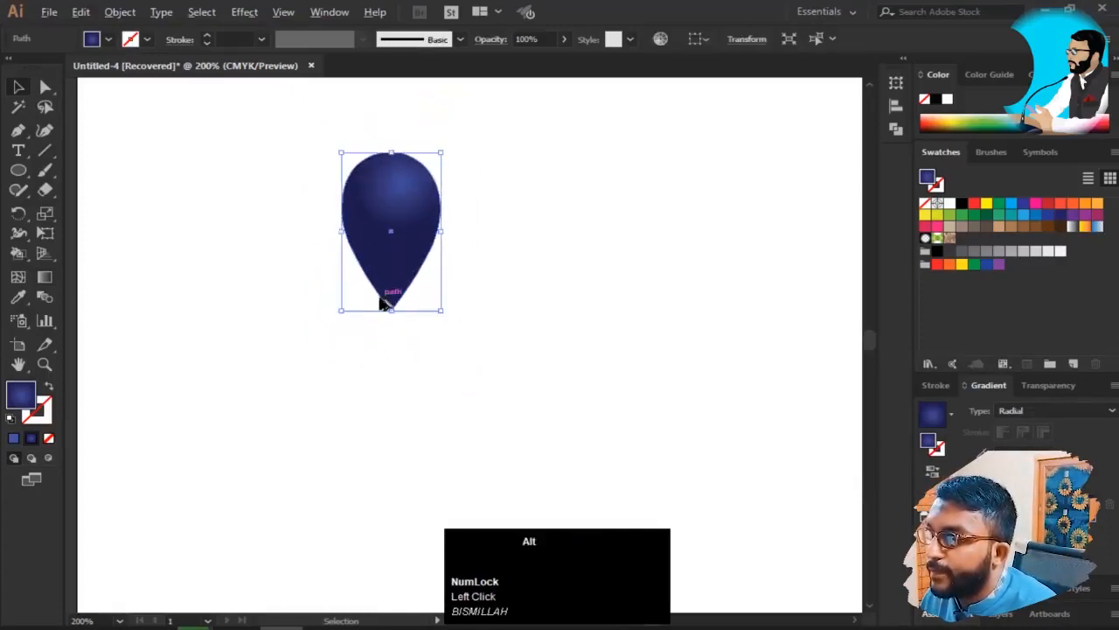
# - Move the teardrop slightly down and to the right on the artboard, and deselect it
pyautogui.moveTo(411, 200); pyautogui.dragTo(444, 245)
pyautogui.click(482, 282)
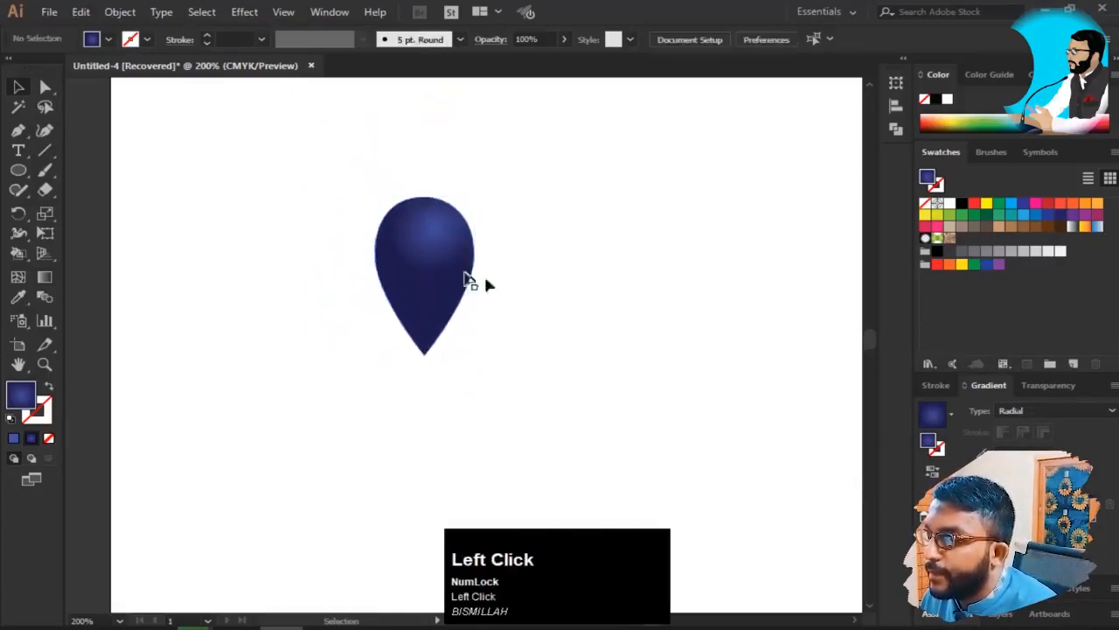
pyautogui.click(428, 356)
pyautogui.click(187, 245)
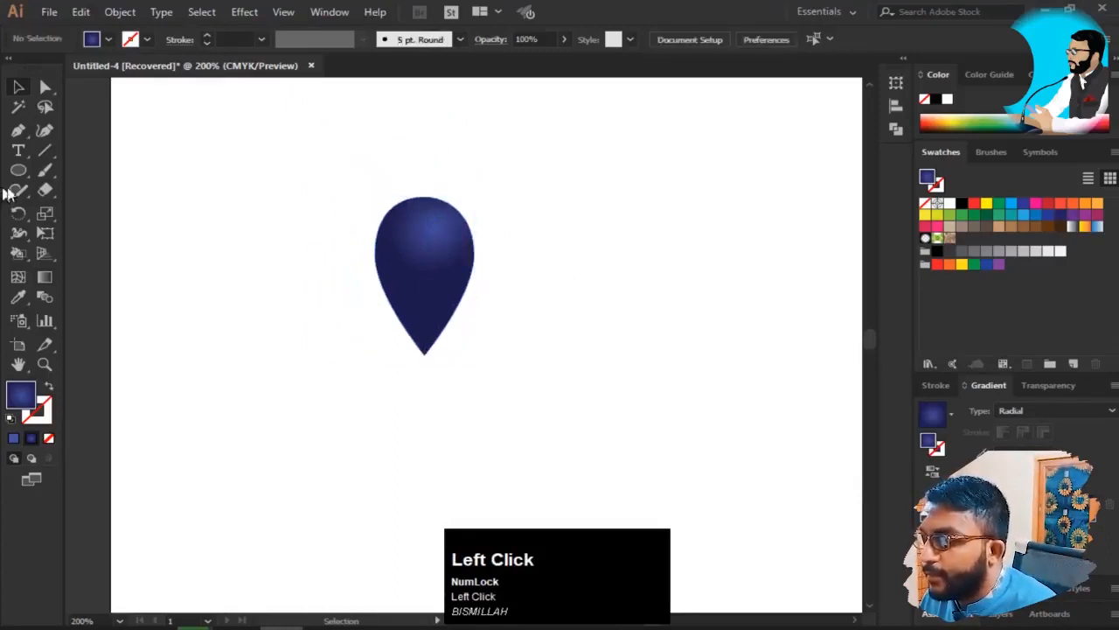
# - Draw an arc with the Arc tool from the teardrop's lower tip downwards, curving to the left like a balloon string
pyautogui.rightClick(46, 155)
pyautogui.click(130, 173)
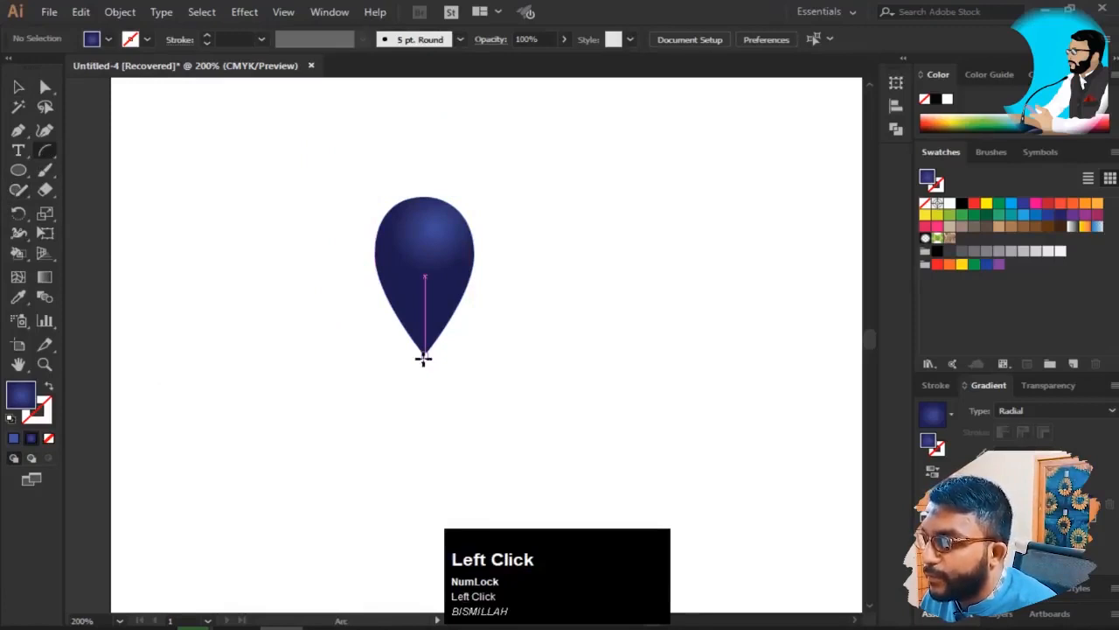
pyautogui.moveTo(424, 356)
pyautogui.mouseDown()
pyautogui.moveTo(425, 506)
pyautogui.moveTo(341, 497)
pyautogui.moveTo(307, 507)
pyautogui.moveTo(358, 545)
pyautogui.moveTo(368, 538)
pyautogui.mouseUp()
pyautogui.press('v')
pyautogui.click(580, 346)
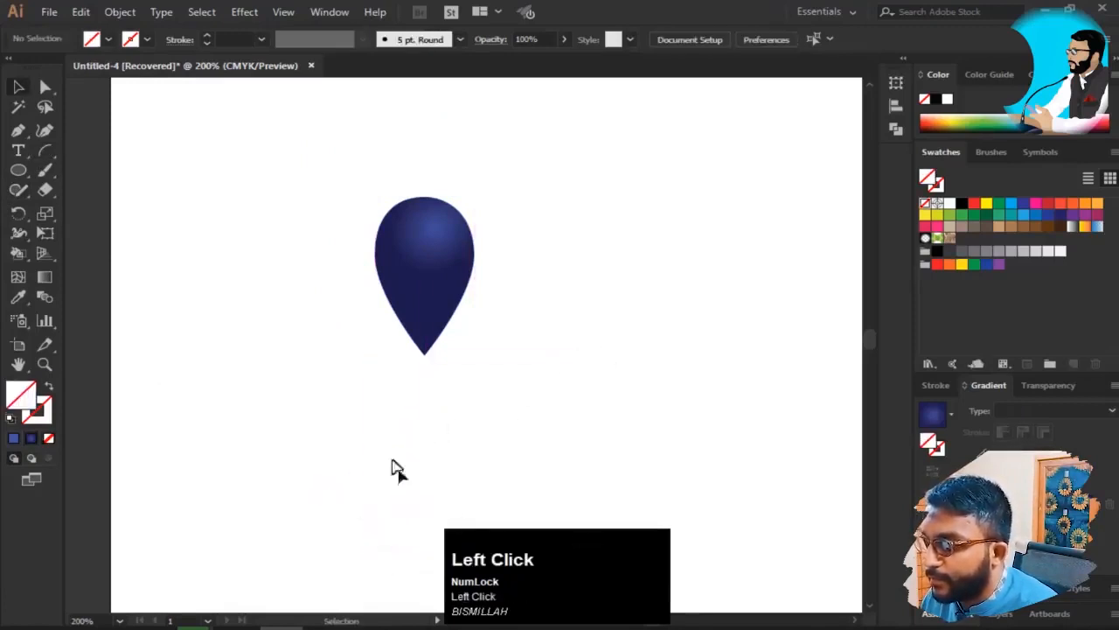
# - Select the arc below the balloon and give it a black stroke
pyautogui.moveTo(343, 411); pyautogui.dragTo(590, 528)
pyautogui.moveTo(590, 537); pyautogui.dragTo(589, 537)
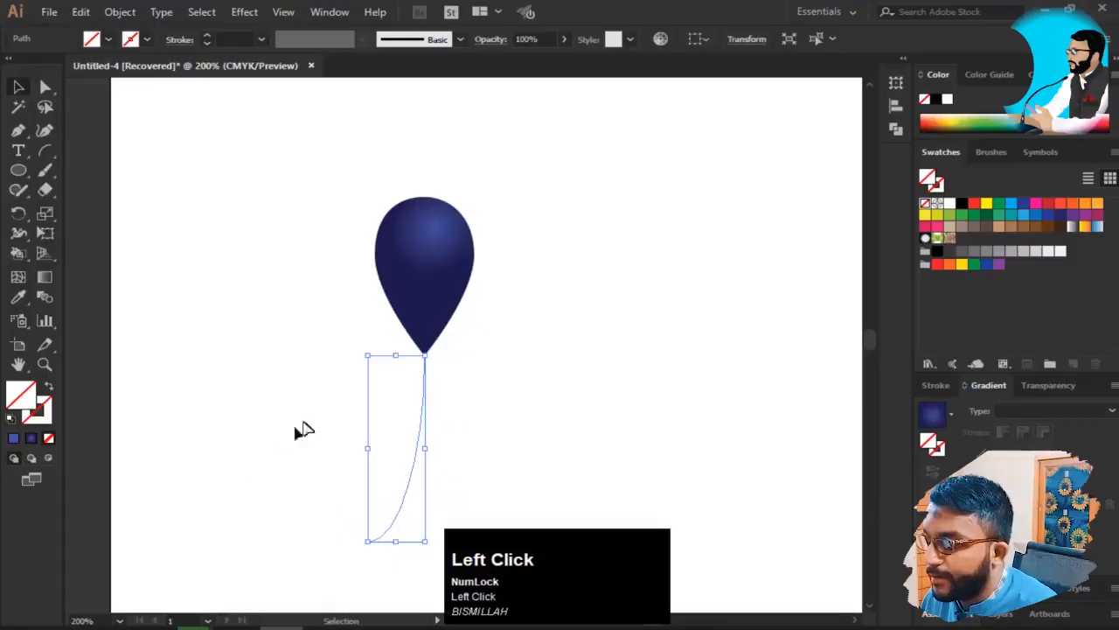
pyautogui.click(219, 420)
pyautogui.moveTo(294, 435); pyautogui.dragTo(431, 464)
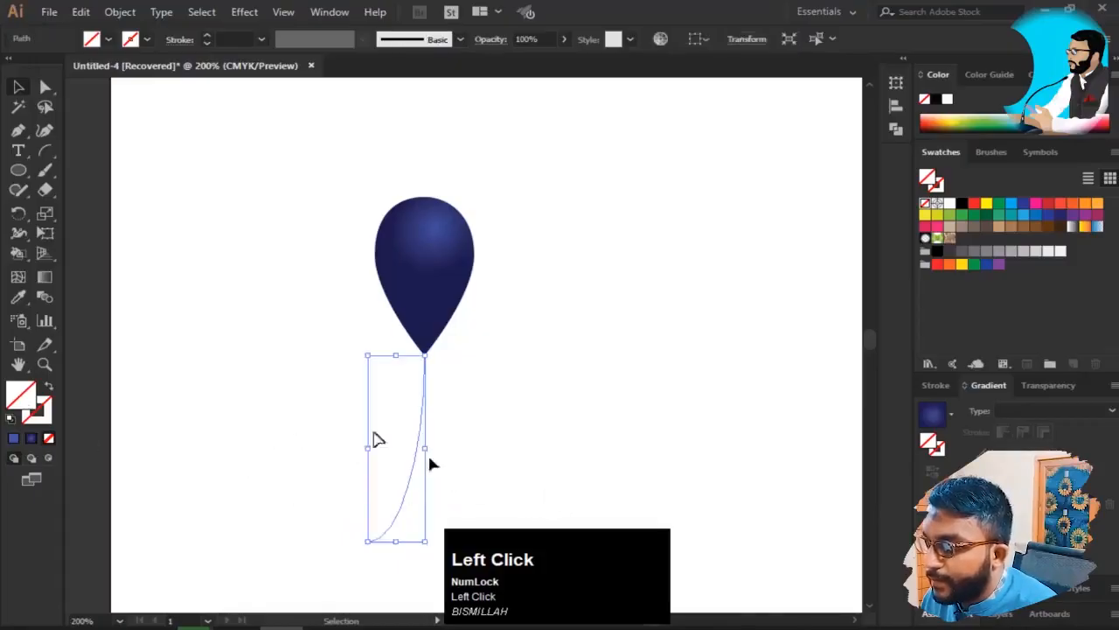
pyautogui.doubleClick(44, 404)
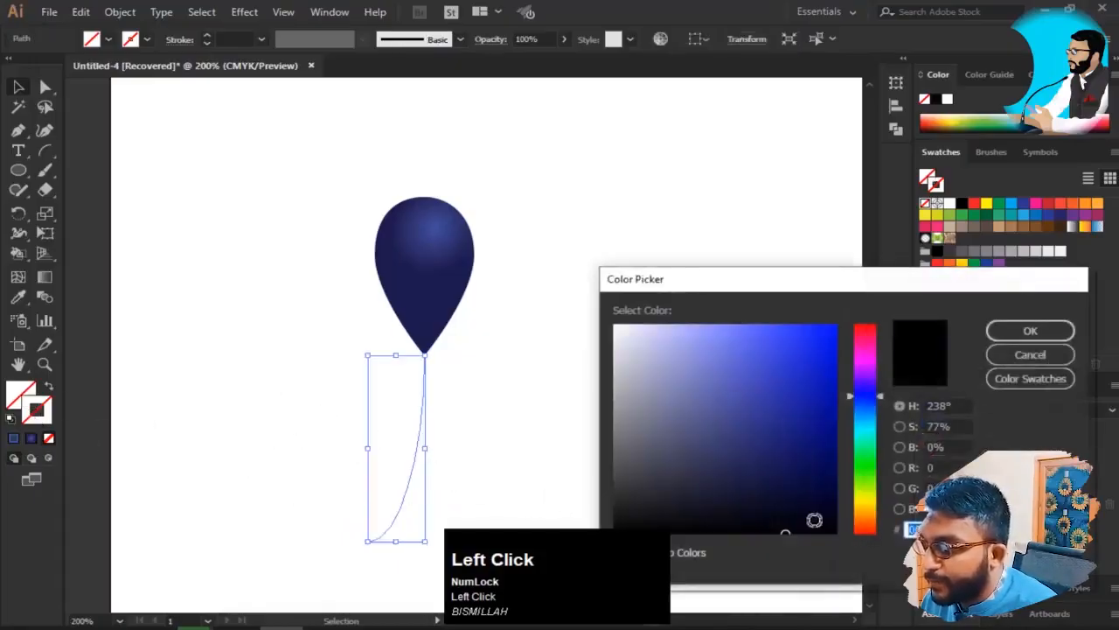
pyautogui.press('Return')
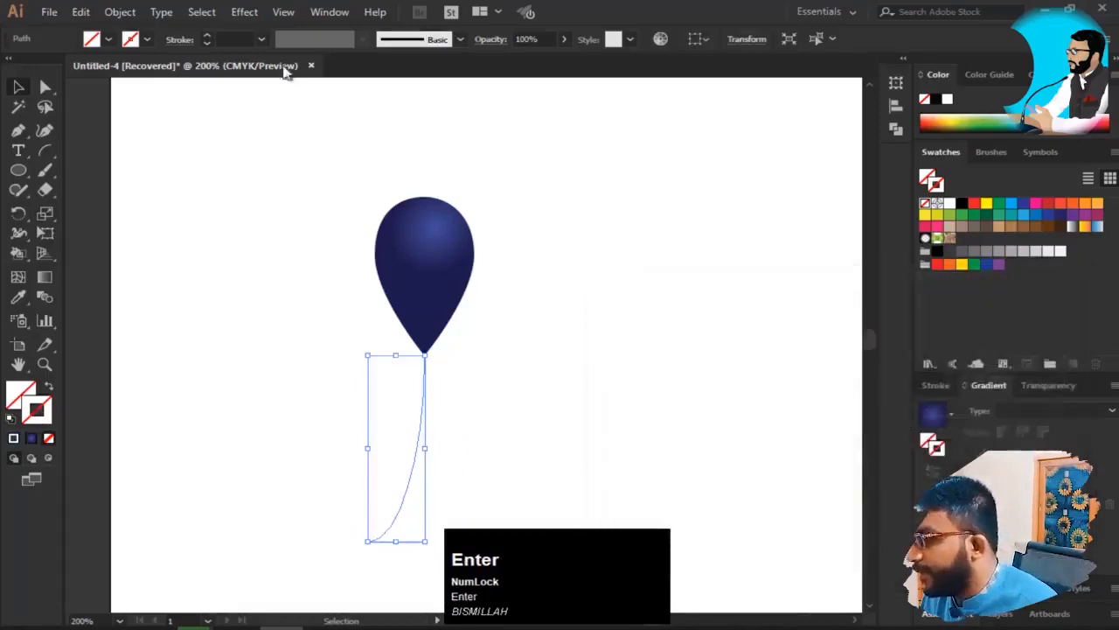
pyautogui.click(147, 39)
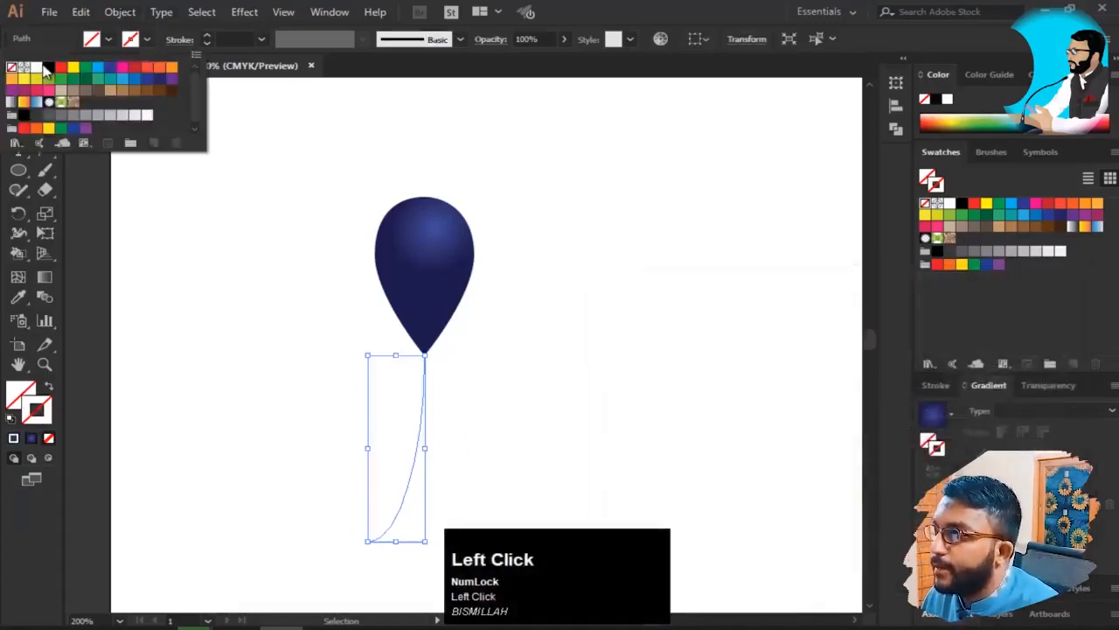
pyautogui.click(49, 69)
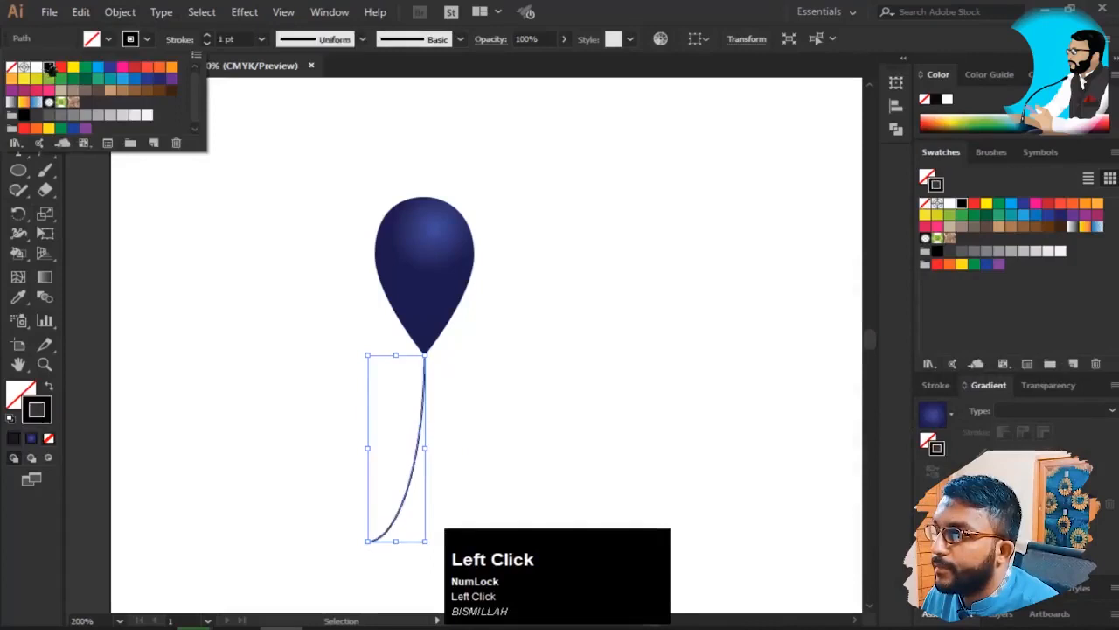
pyautogui.press('v')
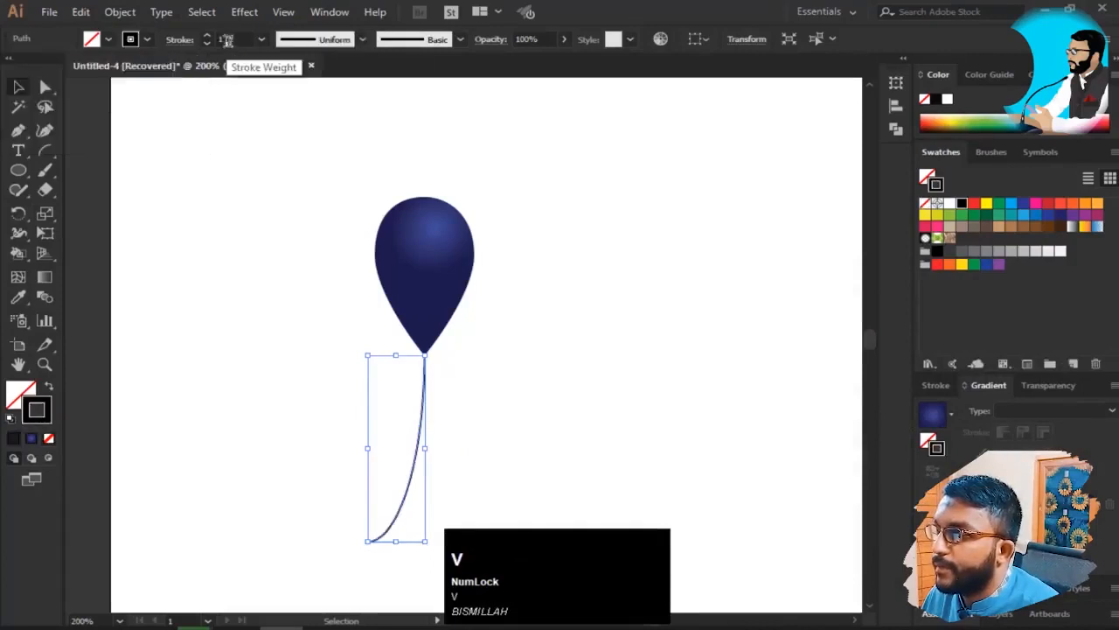
# - Set the arc's stroke weight to 0.5 pt and leave everything deselected
pyautogui.click(230, 40)
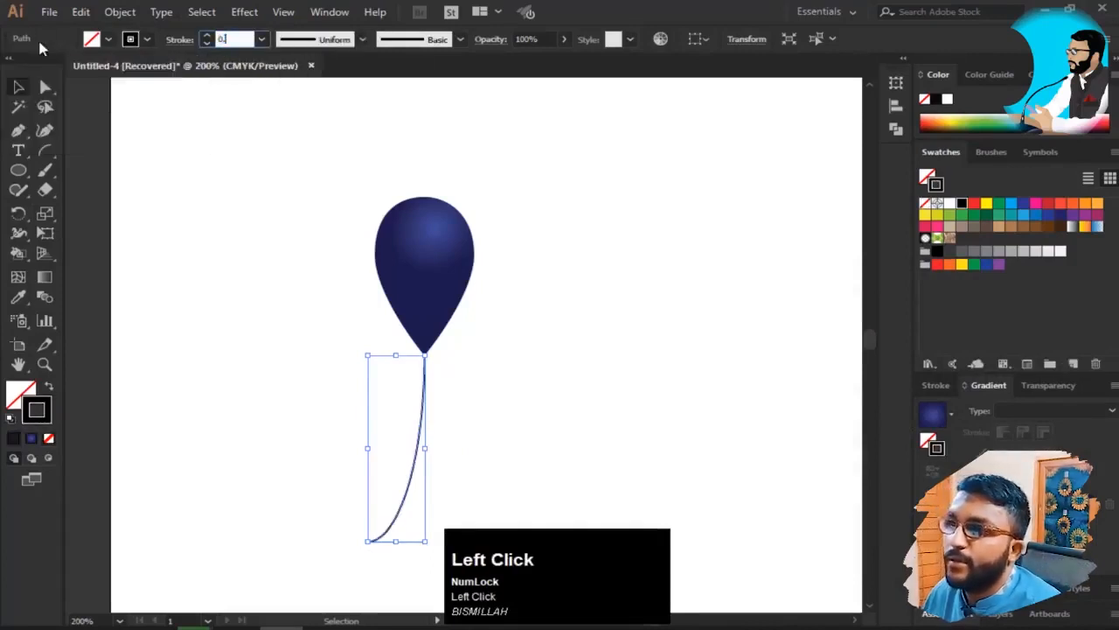
pyautogui.write('0.5')
pyautogui.press('Return')
pyautogui.press('v')
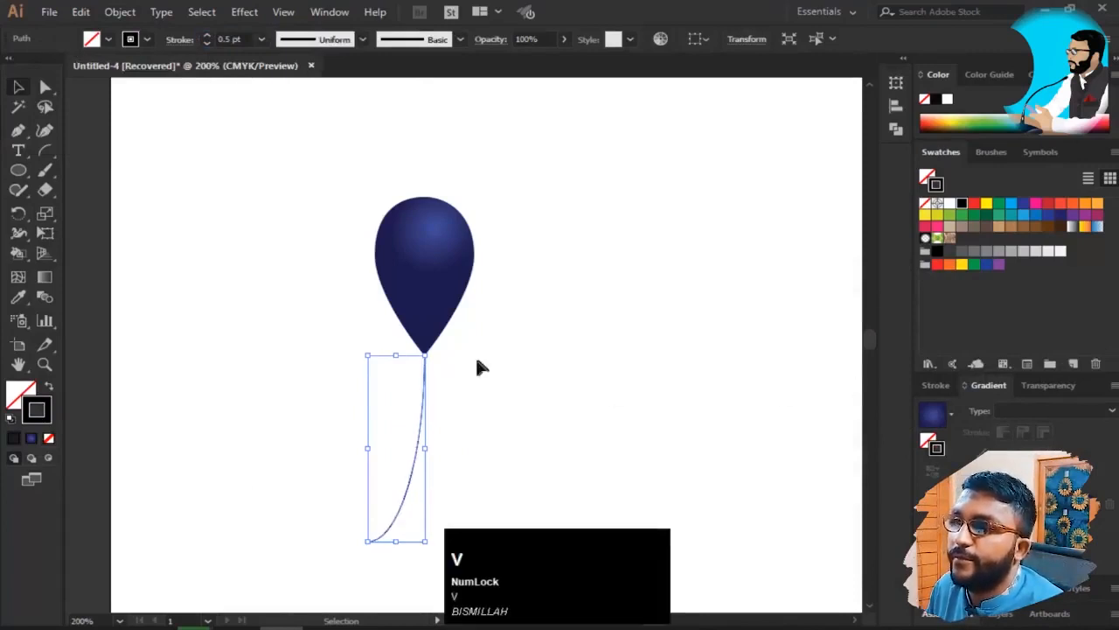
pyautogui.click(472, 368)
pyautogui.click(426, 377)
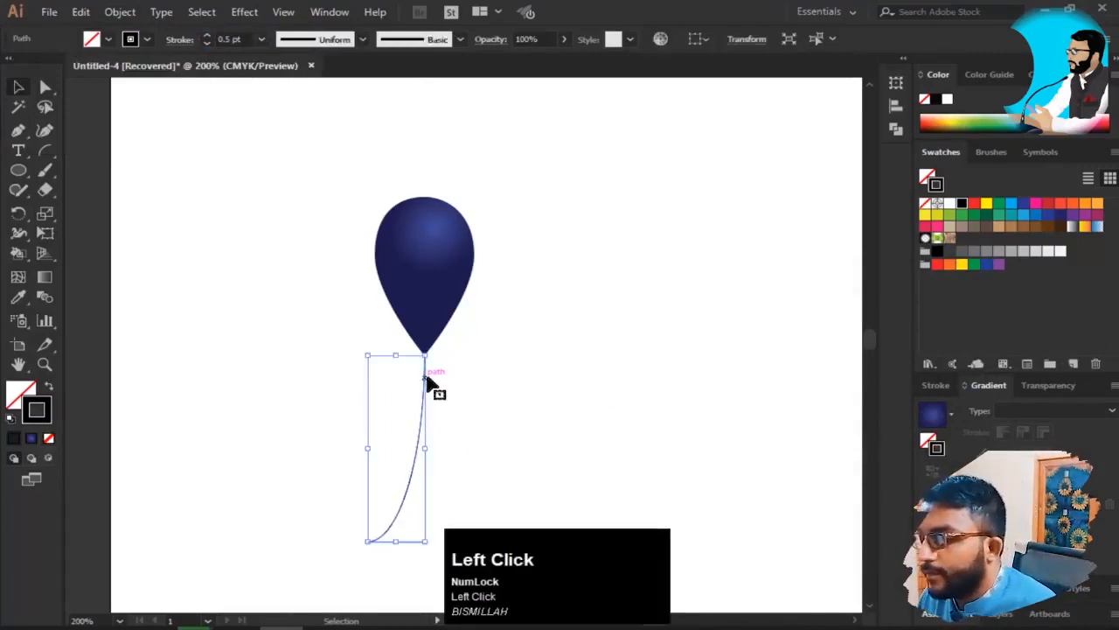
pyautogui.click(443, 309)
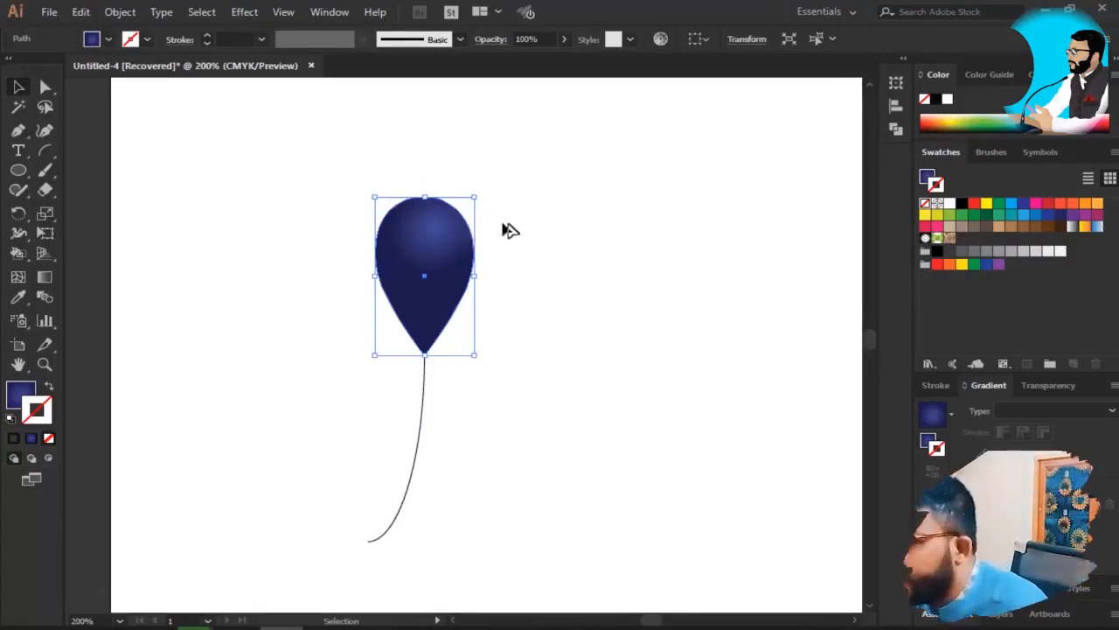
pyautogui.click(604, 321)
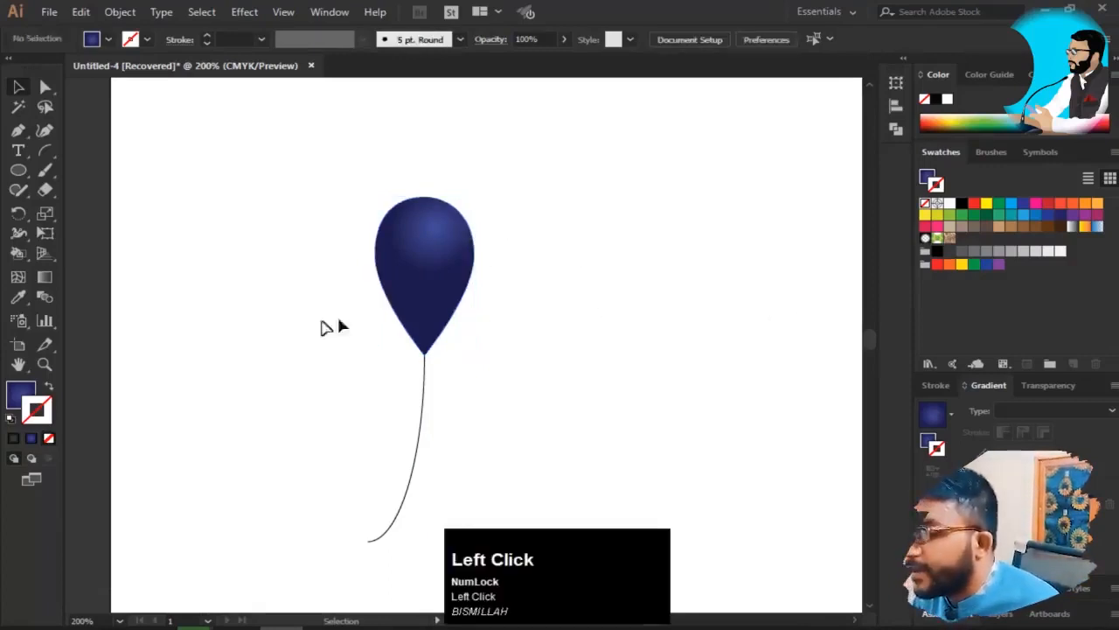
pyautogui.press('g')
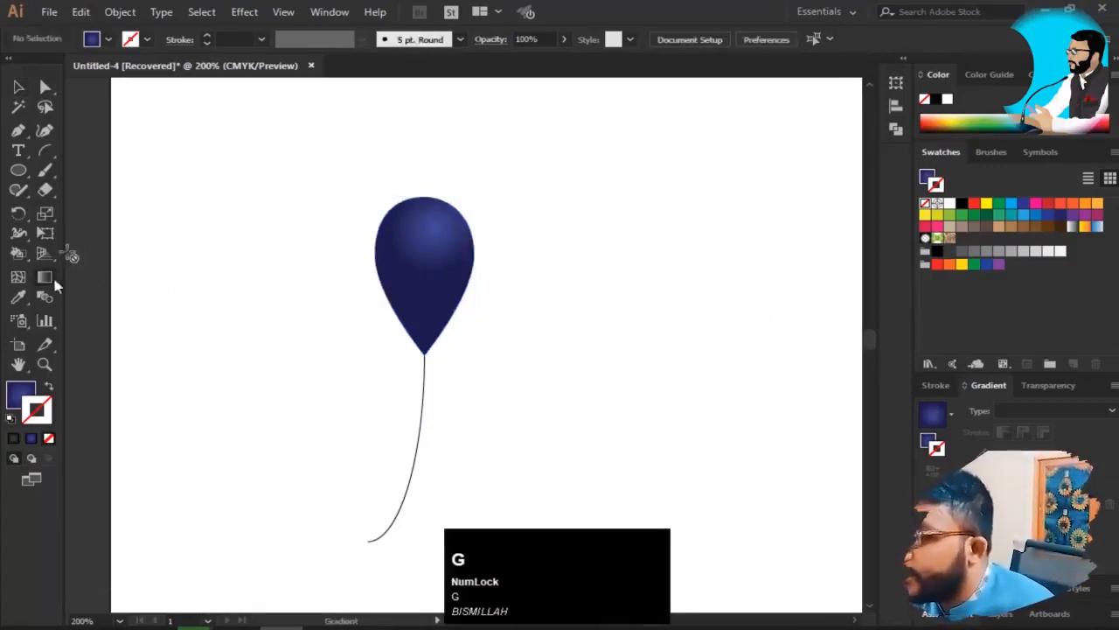
pyautogui.rightClick(34, 288)
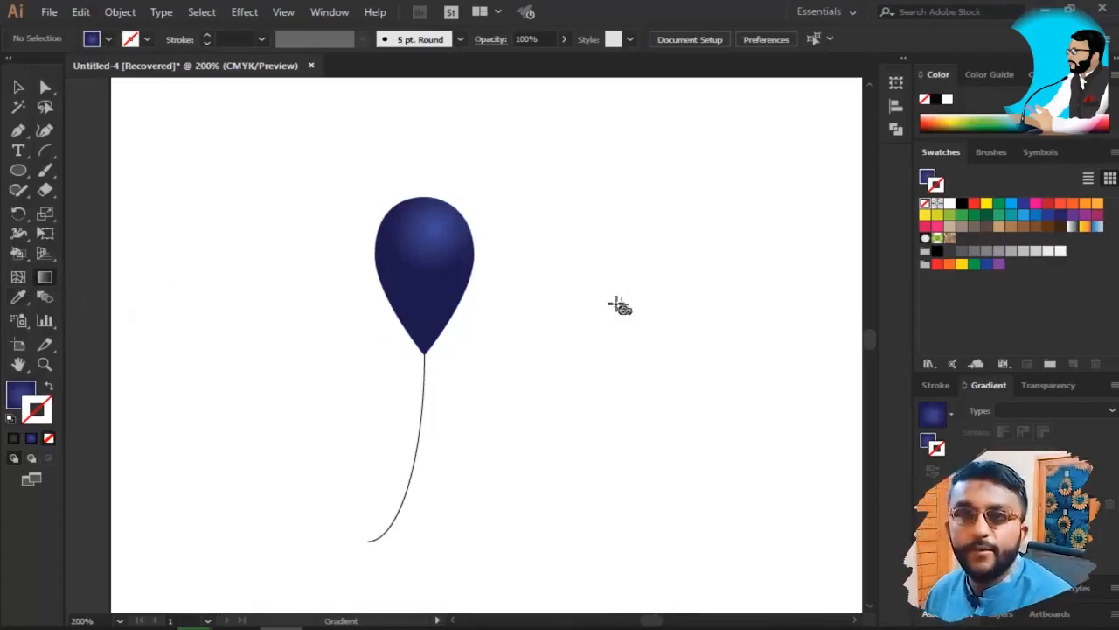
pyautogui.moveTo(392, 367); pyautogui.dragTo(342, 408)
pyautogui.press('v')
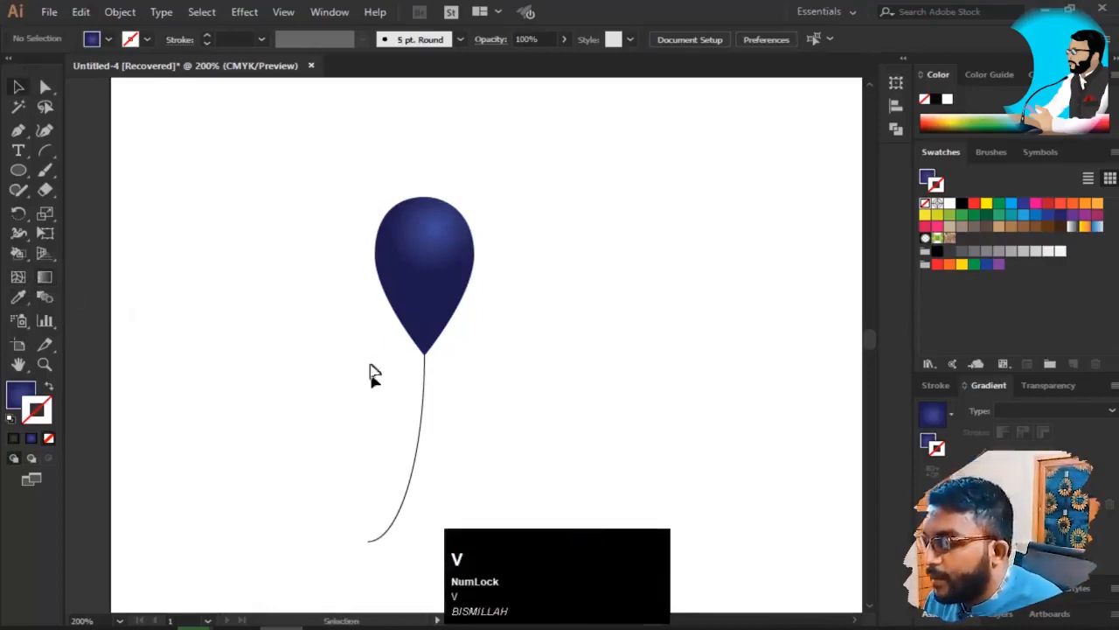
# - Delete the balloon together with its string, undo the deletion, and deselect everything
pyautogui.moveTo(338, 307); pyautogui.dragTo(737, 506)
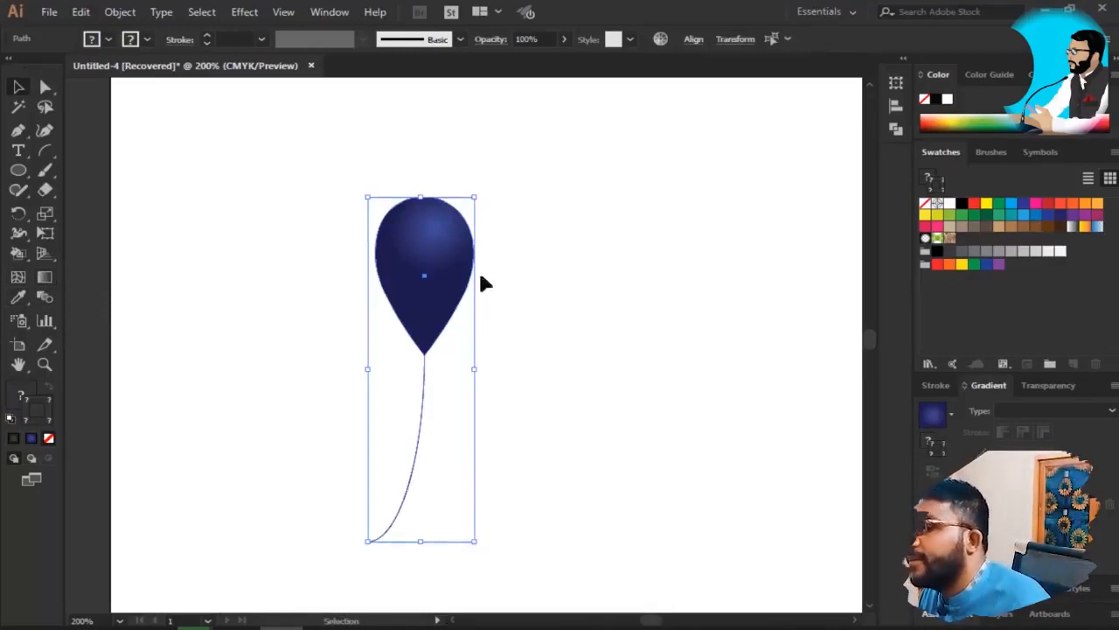
pyautogui.press('Delete')
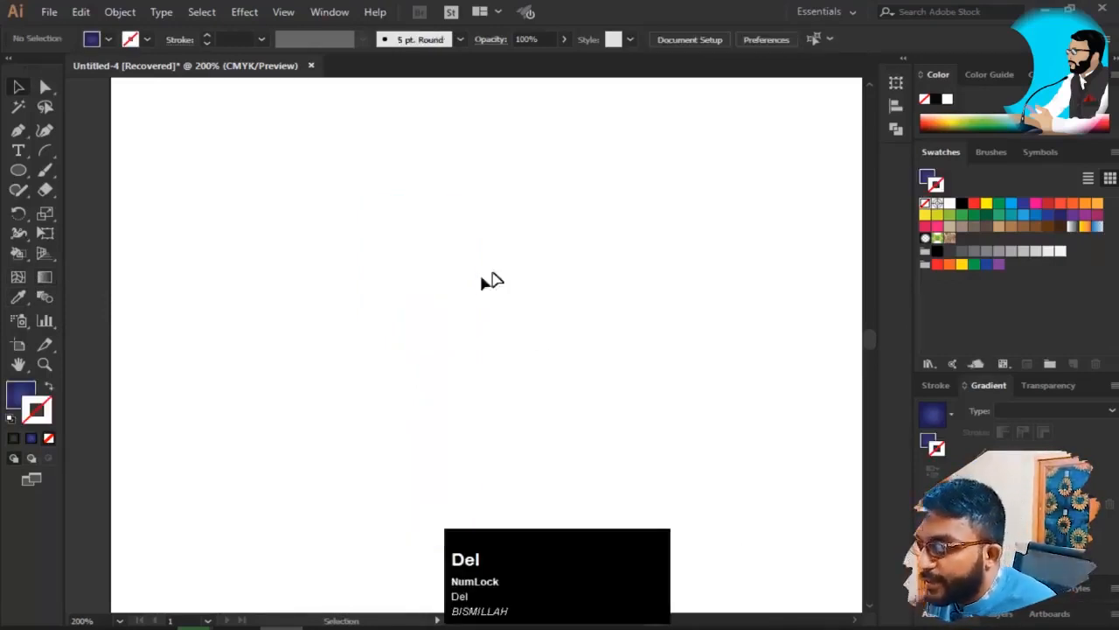
pyautogui.hotkey('ctrl', 'z')
pyautogui.click(521, 278)
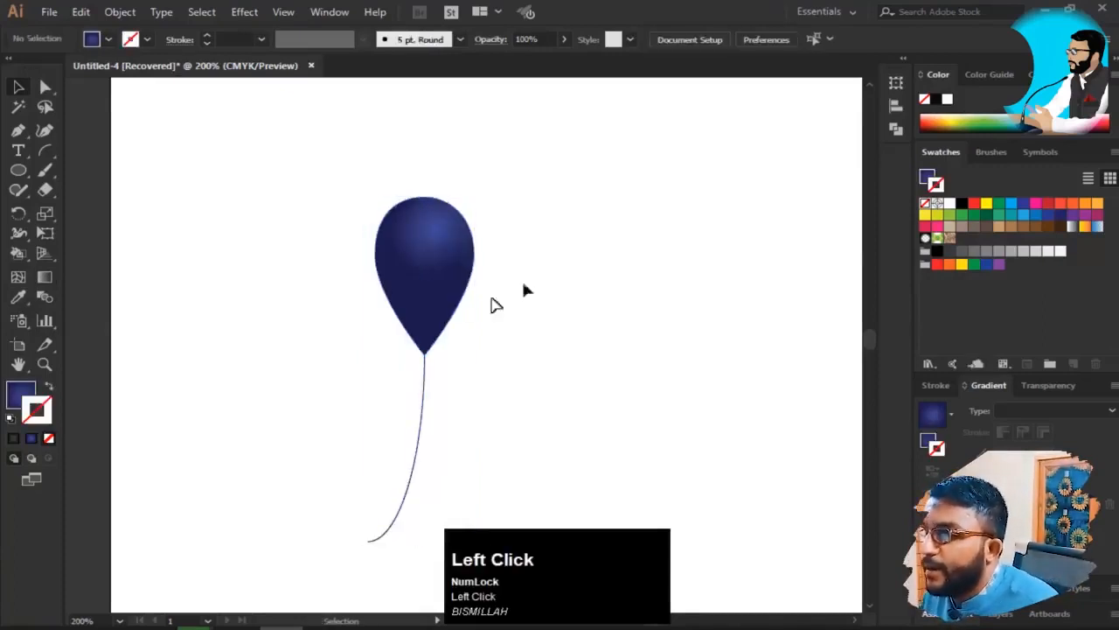
# - Select the balloon with the Direct Selection tool to show its anchor points, and look at the tool's variants
pyautogui.click(405, 291)
pyautogui.click(44, 87)
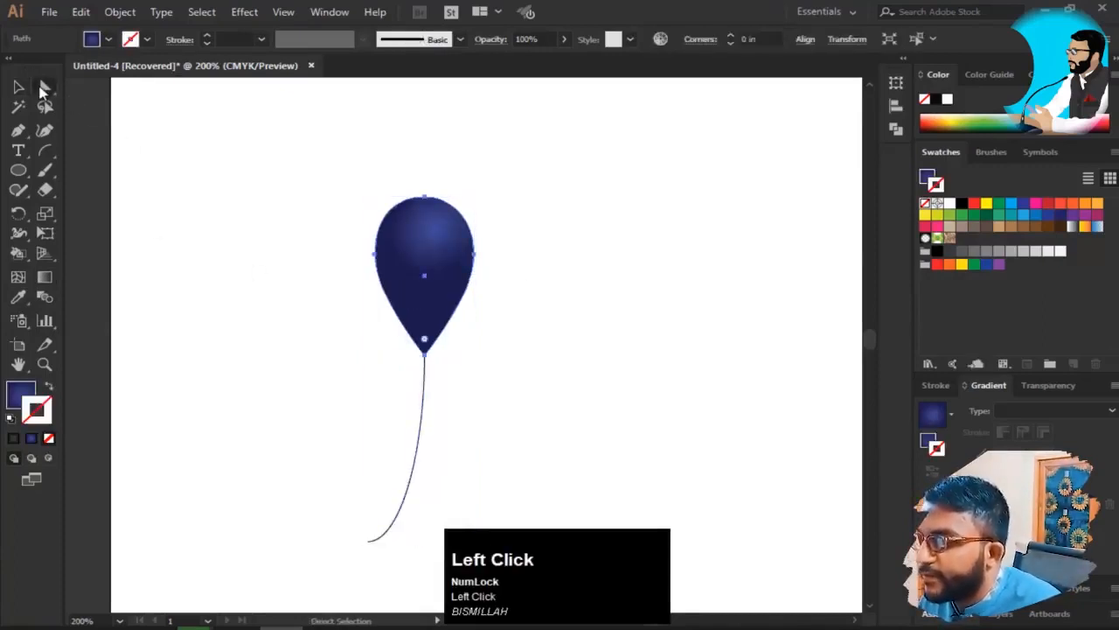
pyautogui.rightClick(44, 88)
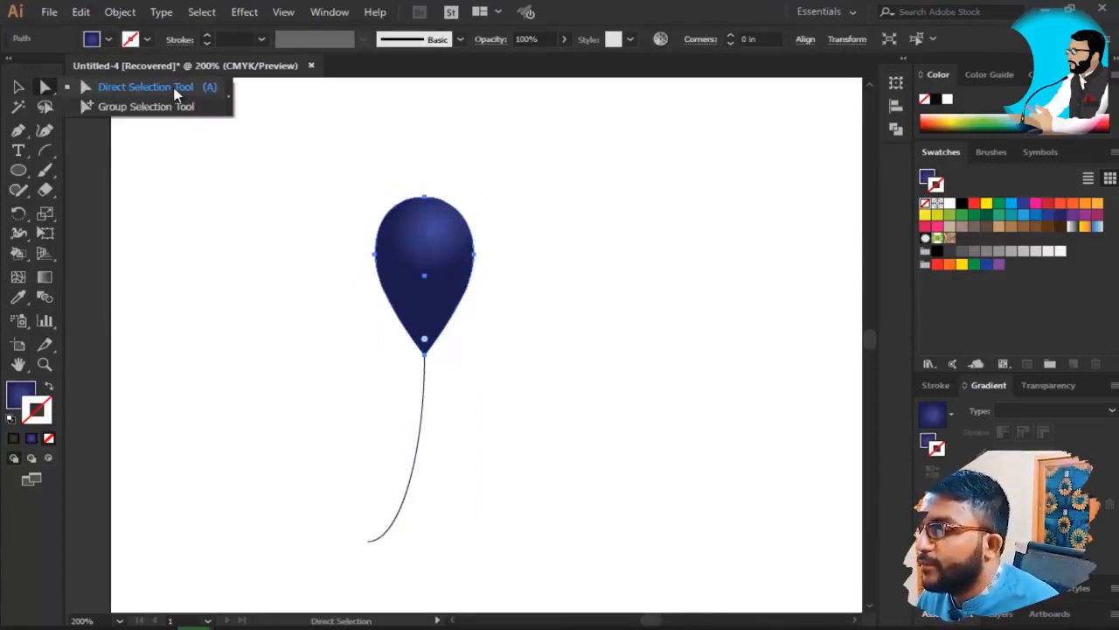
pyautogui.click(413, 298)
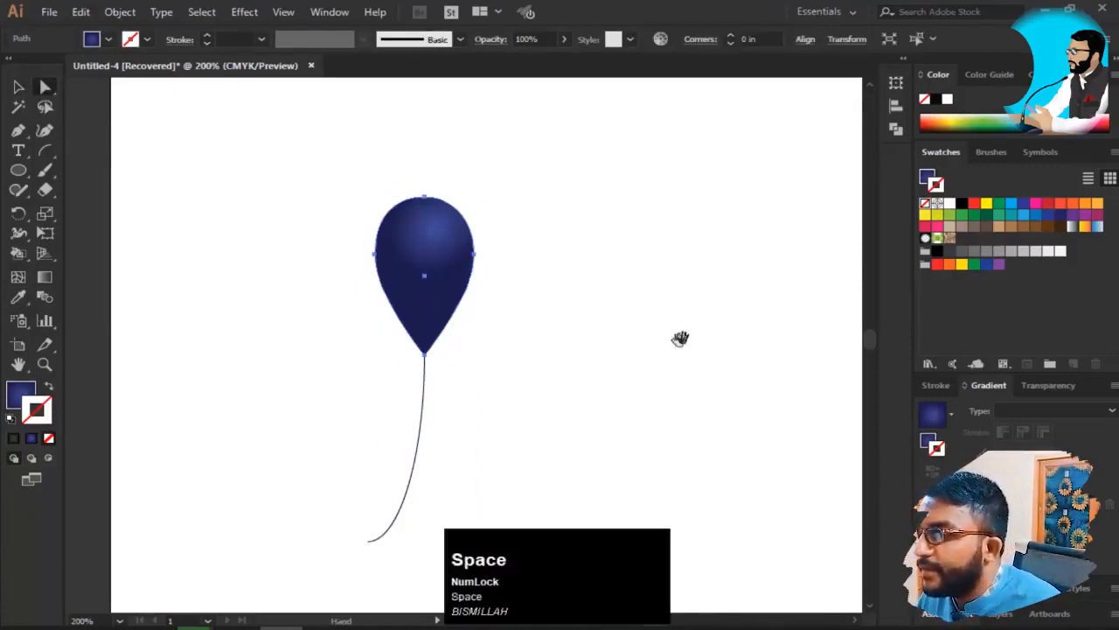
# - Draw a wide rounded rectangle in the empty area to the right of the balloon, and delete it
pyautogui.moveTo(679, 335); pyautogui.dragTo(433, 496)
pyautogui.click(408, 302)
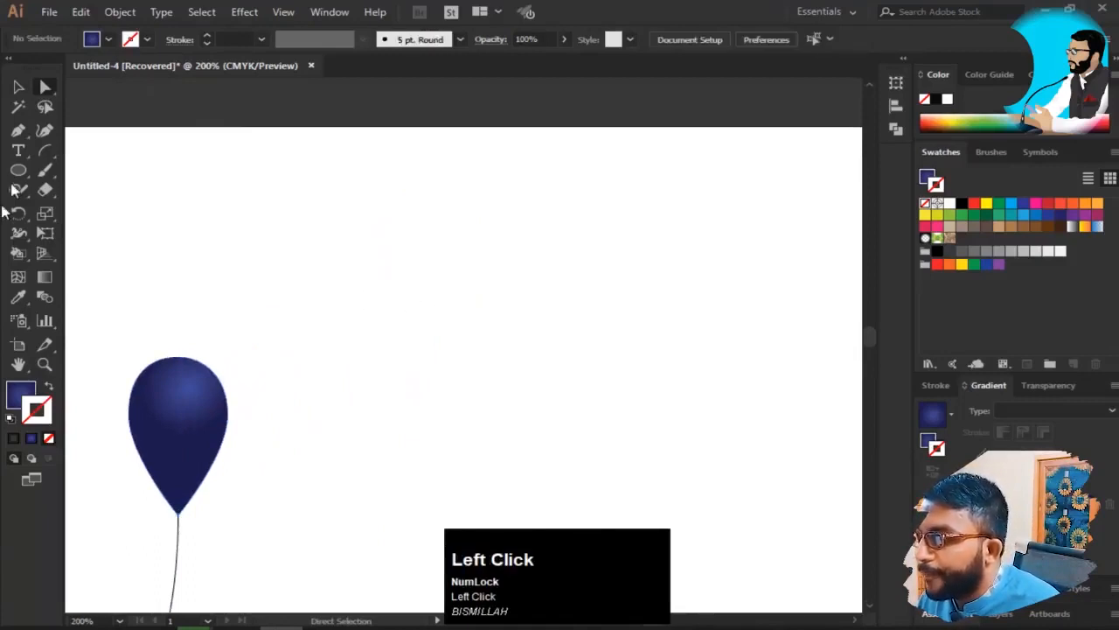
pyautogui.rightClick(17, 172)
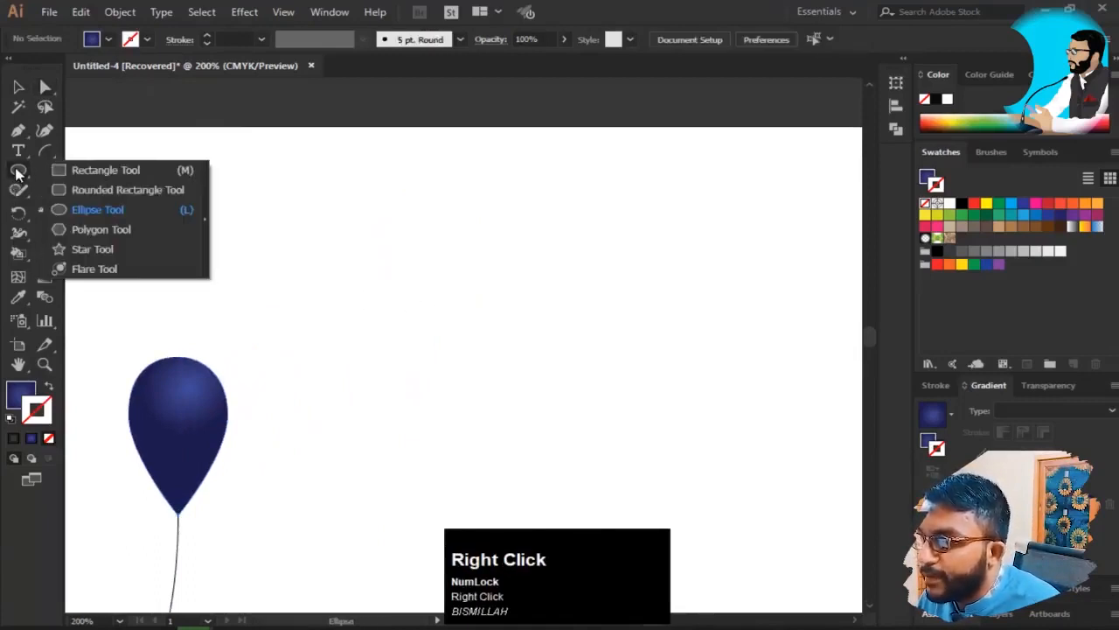
pyautogui.click(120, 189)
pyautogui.moveTo(583, 245); pyautogui.dragTo(555, 366)
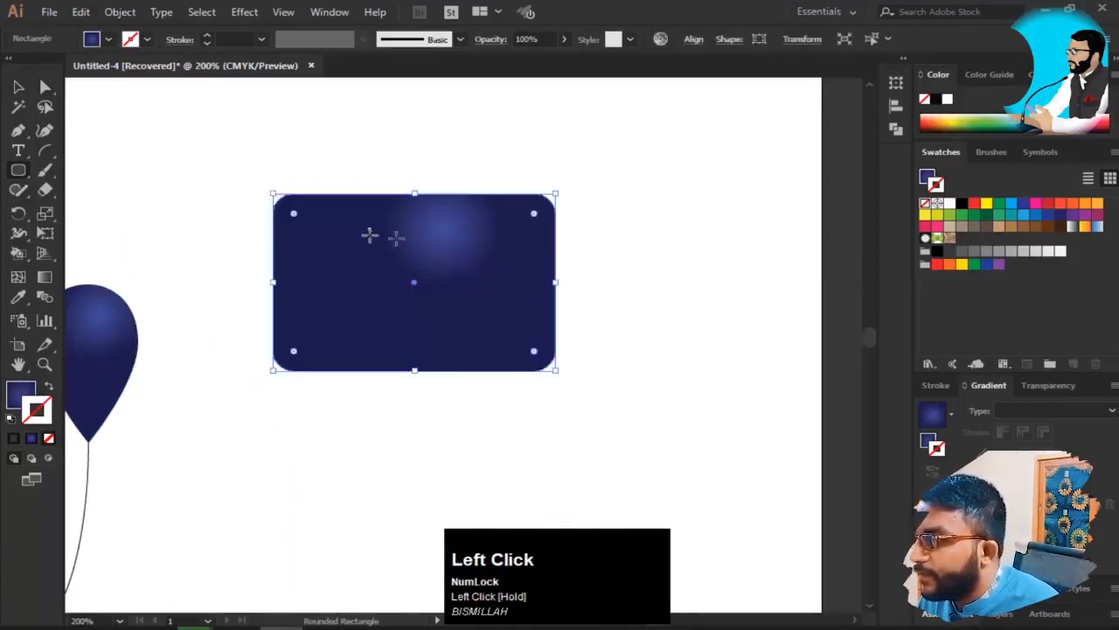
pyautogui.press('Delete')
# - Draw a tall rectangle, about twice as high as it is wide, to the right of the balloon and select it
pyautogui.rightClick(19, 169)
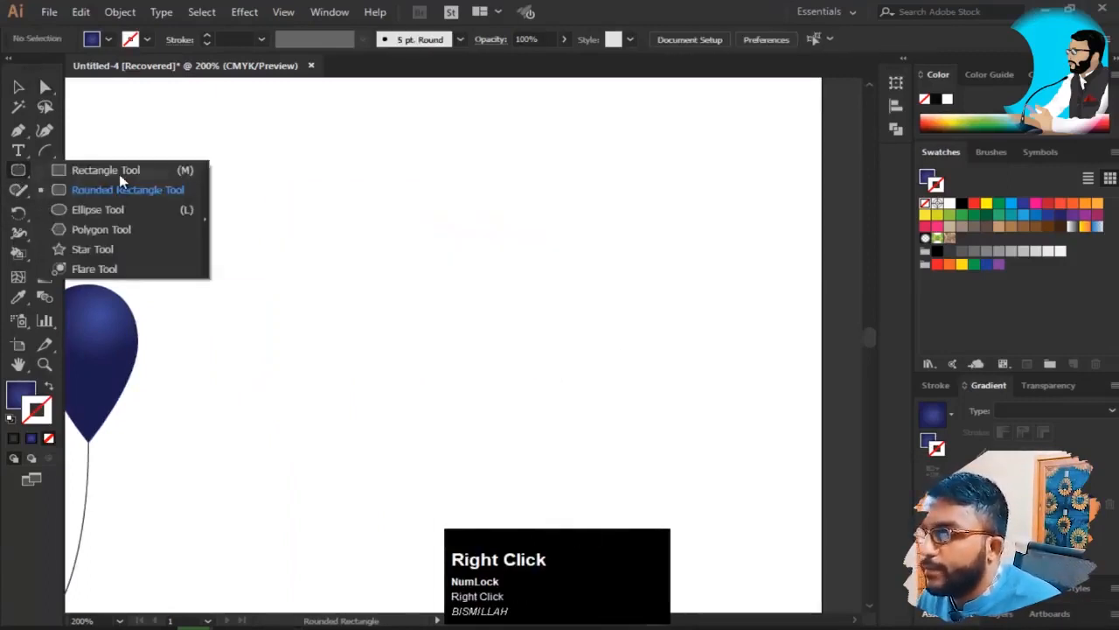
pyautogui.click(119, 174)
pyautogui.moveTo(343, 202); pyautogui.dragTo(465, 451)
pyautogui.press('v')
pyautogui.click(402, 260)
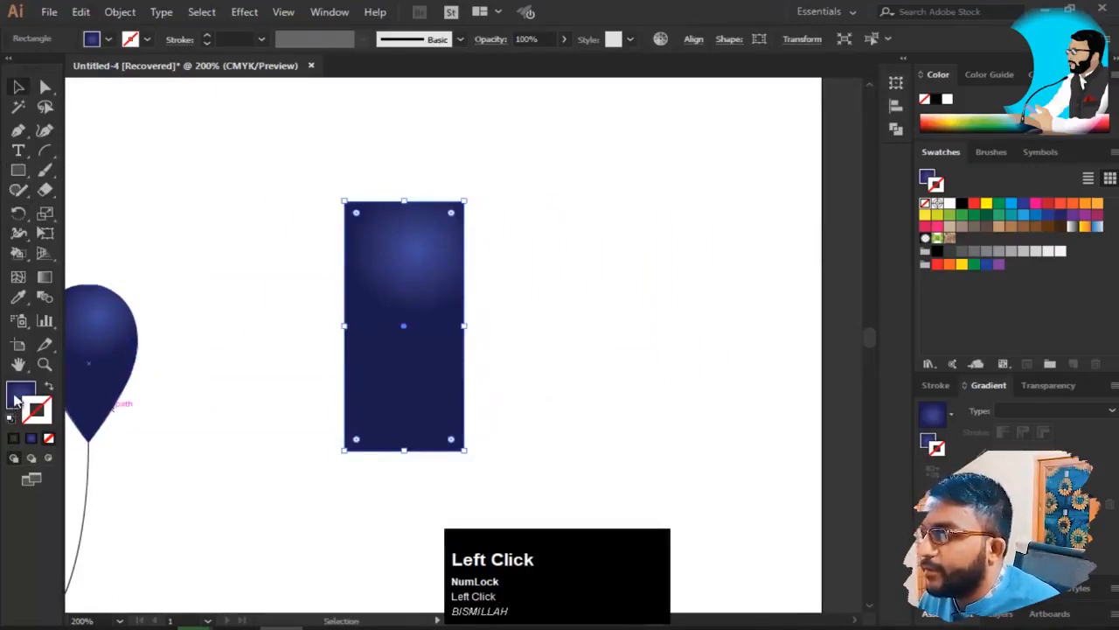
# - Remove the rectangle's gradient fill and give it a black stroke
pyautogui.click(18, 395)
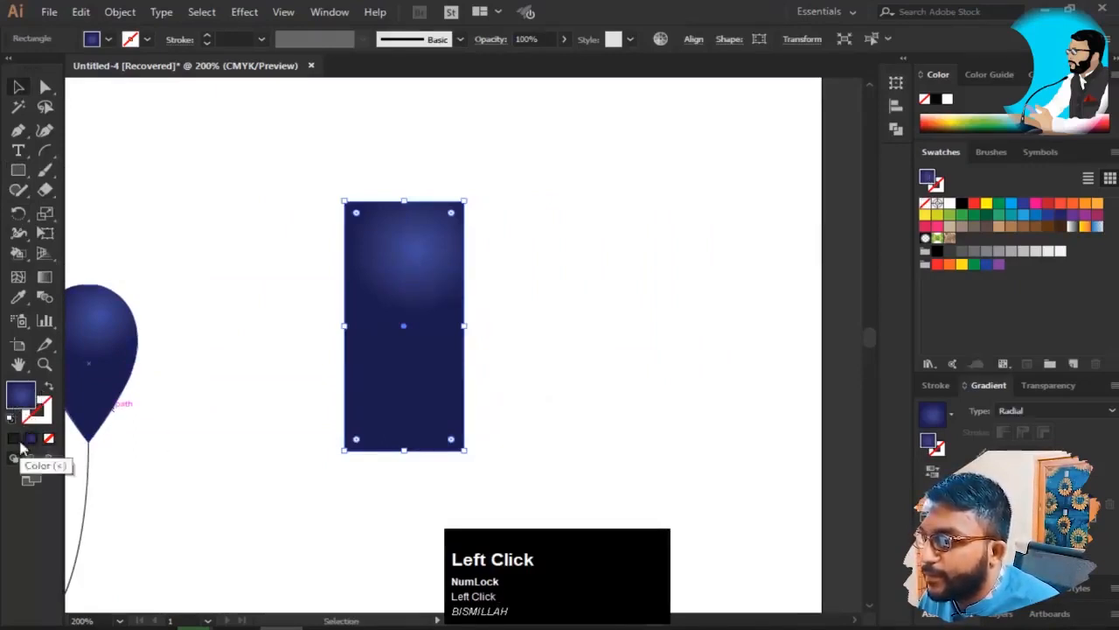
pyautogui.click(48, 438)
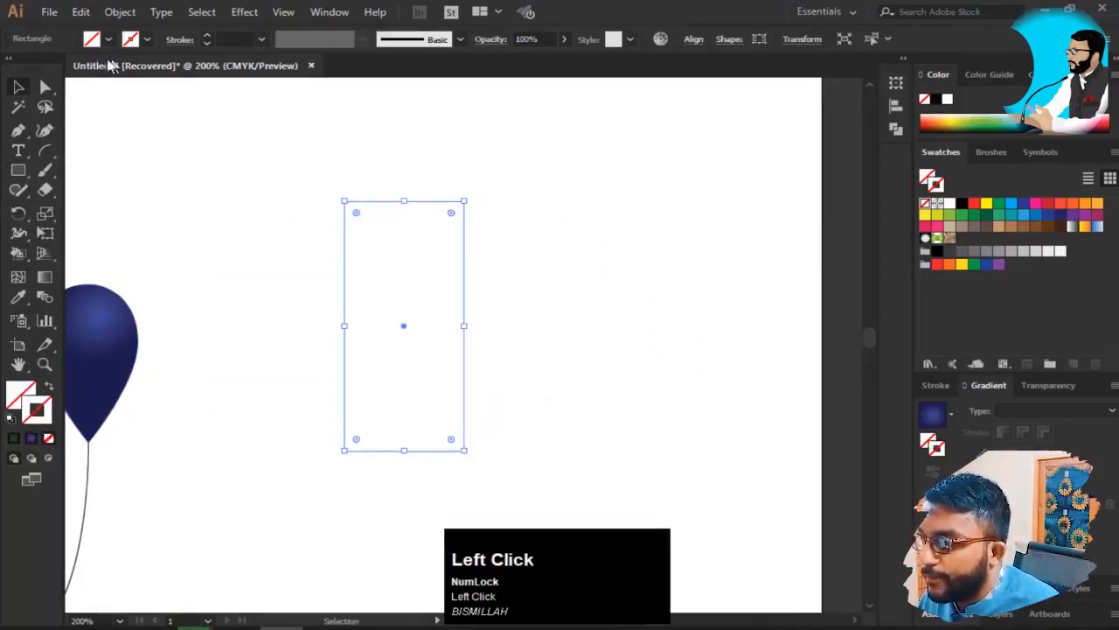
pyautogui.click(149, 41)
pyautogui.click(49, 67)
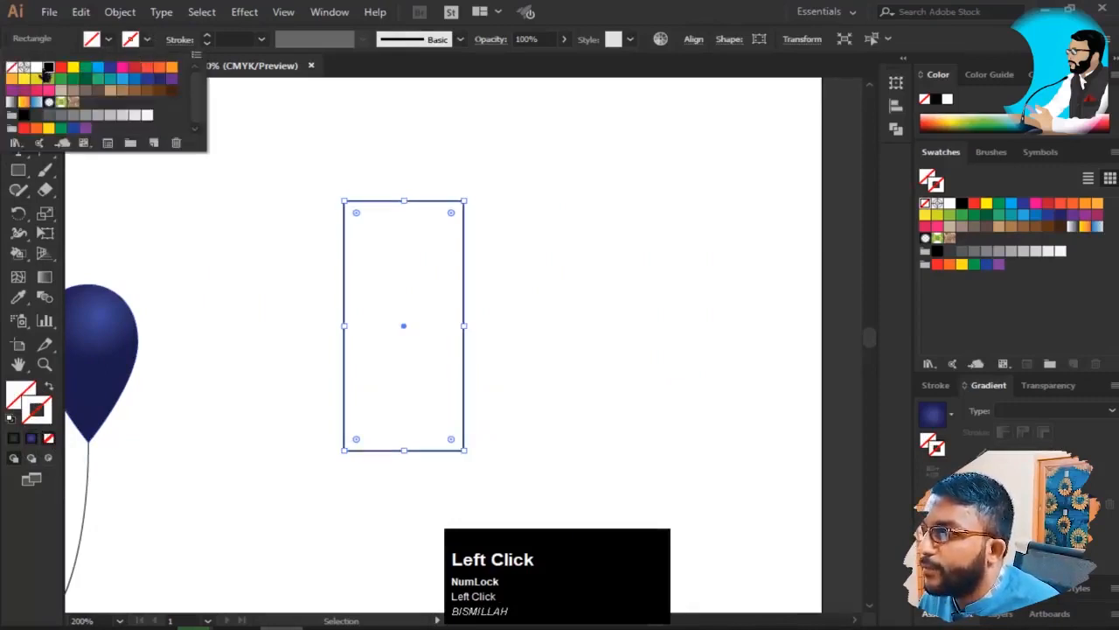
pyautogui.click(612, 285)
# - Duplicate the outlined rectangle horizontally so the copy sits flush against the original's right edge
pyautogui.click(418, 208)
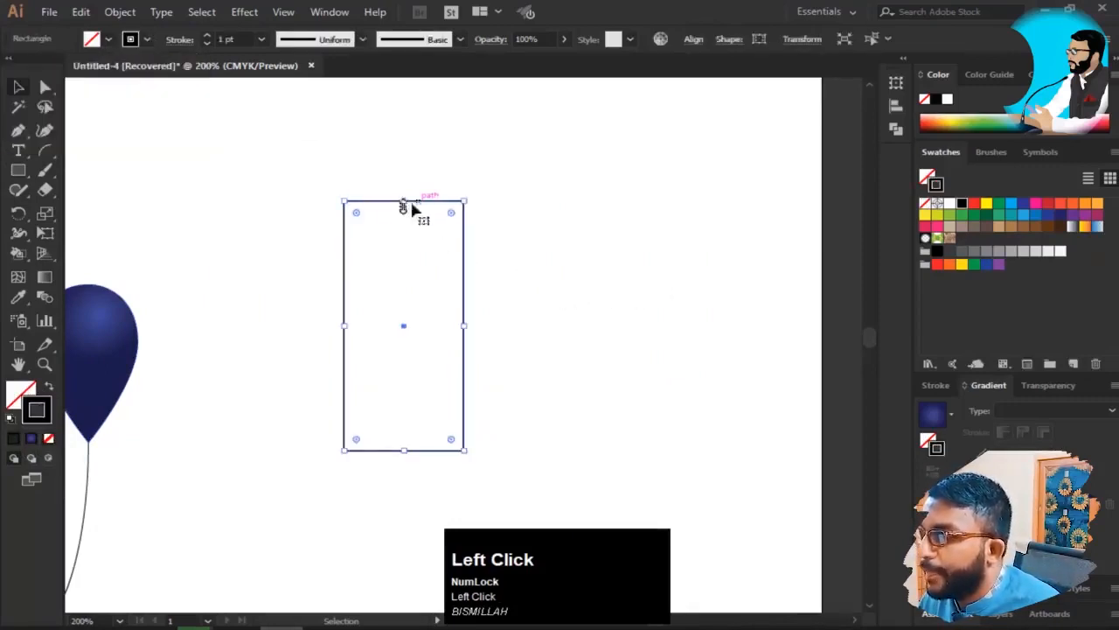
pyautogui.moveTo(382, 204); pyautogui.dragTo(503, 205)
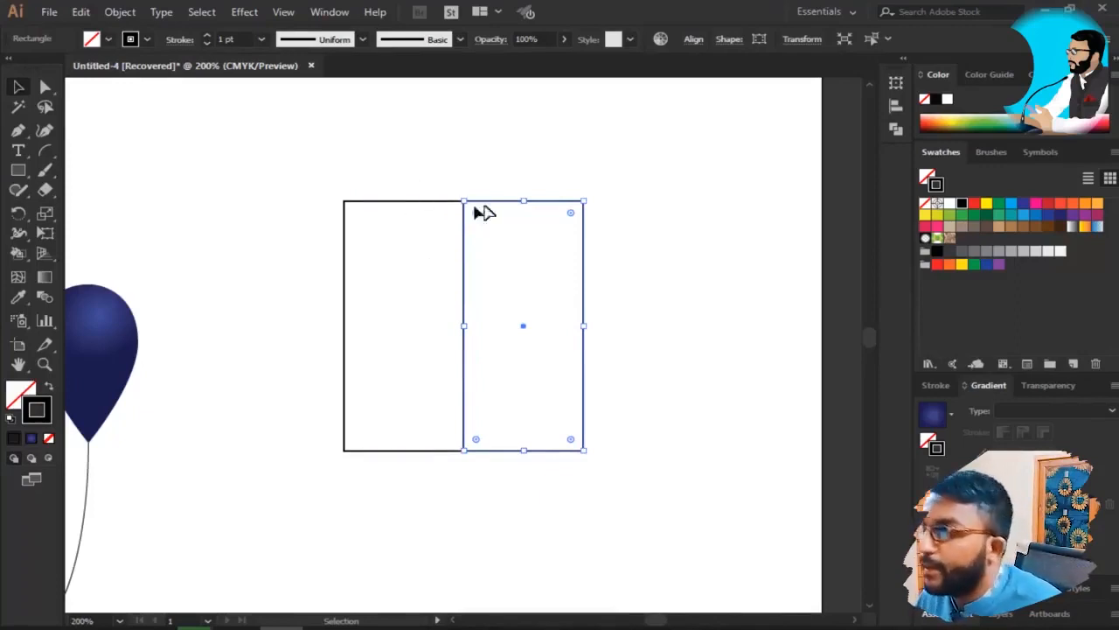
# - Duplicate the left outlined rectangle upward and shorten the copy to under half height, seated flush on the original's top edge
pyautogui.moveTo(492, 201); pyautogui.dragTo(414, 204)
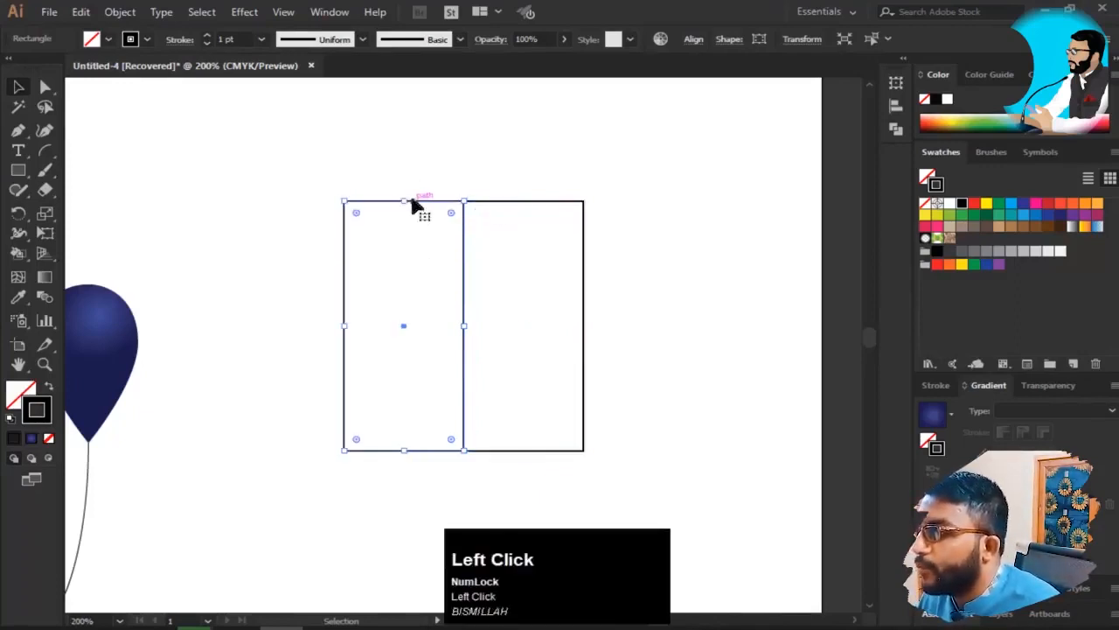
pyautogui.moveTo(415, 263); pyautogui.dragTo(407, 118)
pyautogui.press('space')
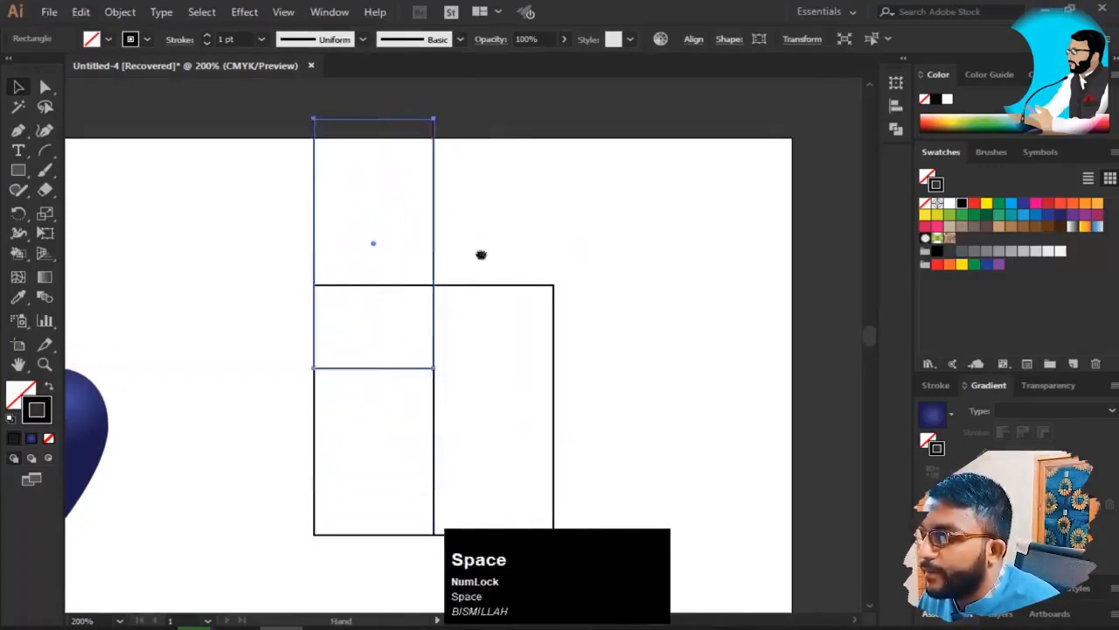
pyautogui.moveTo(481, 254); pyautogui.dragTo(485, 366)
pyautogui.press('v')
pyautogui.moveTo(383, 483); pyautogui.dragTo(400, 399)
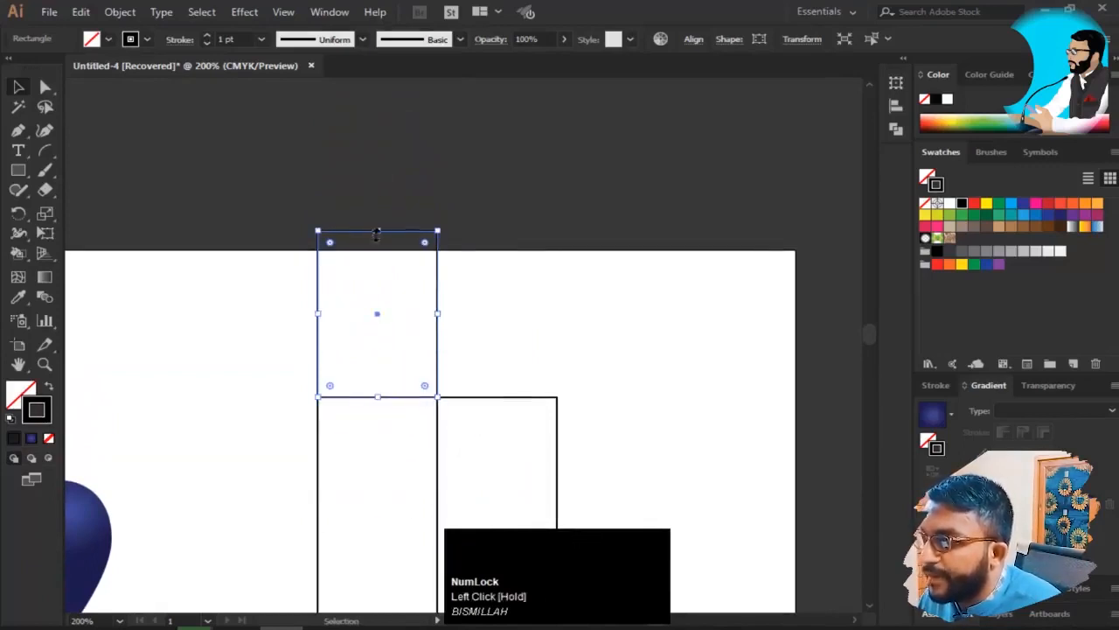
pyautogui.moveTo(377, 229); pyautogui.dragTo(526, 292)
# - Duplicate the short upper rectangle horizontally so the copy sits flush above the right tall rectangle
pyautogui.press('v')
pyautogui.press('alt')
pyautogui.click(717, 353)
pyautogui.press('space')
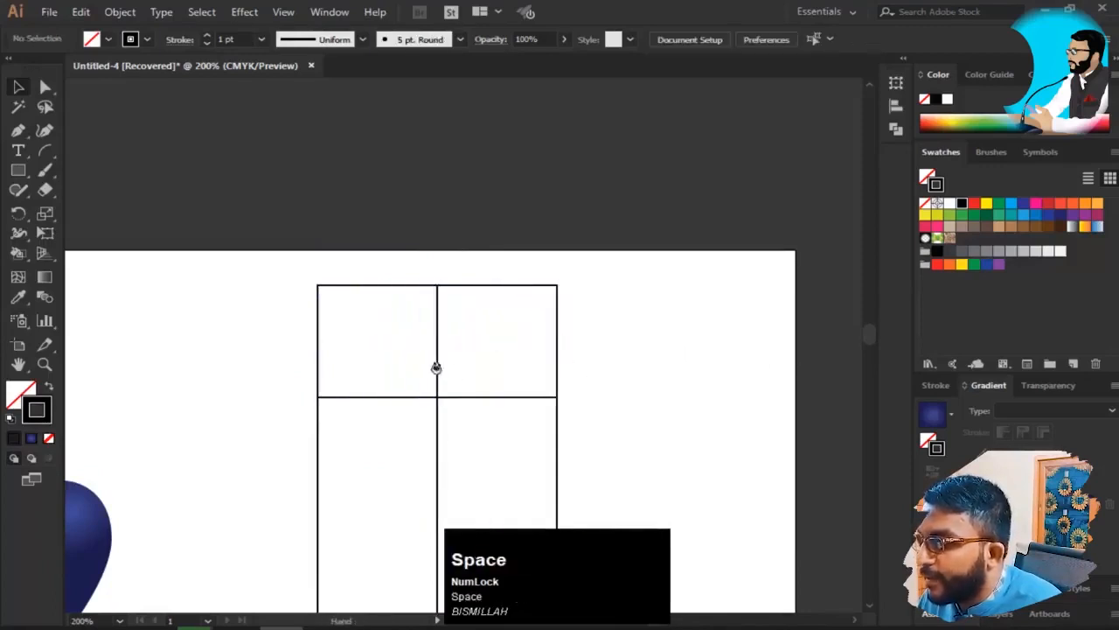
pyautogui.moveTo(437, 368); pyautogui.dragTo(379, 230)
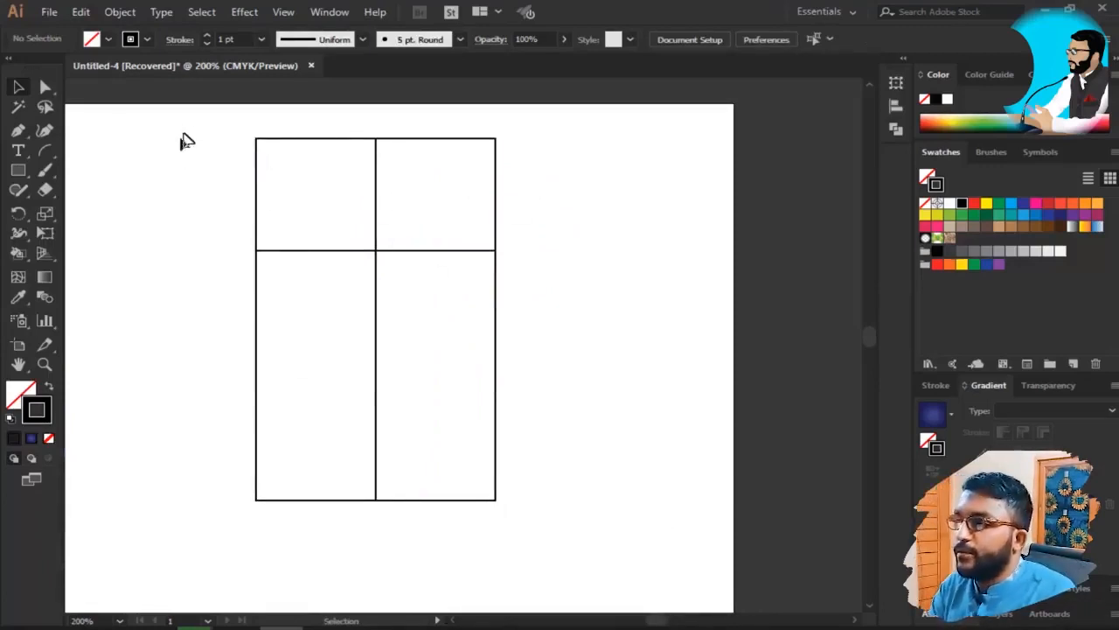
# - Directly select the top anchor points of the two short rectangles and round those corners to 0.17 in
pyautogui.moveTo(235, 115); pyautogui.dragTo(390, 123)
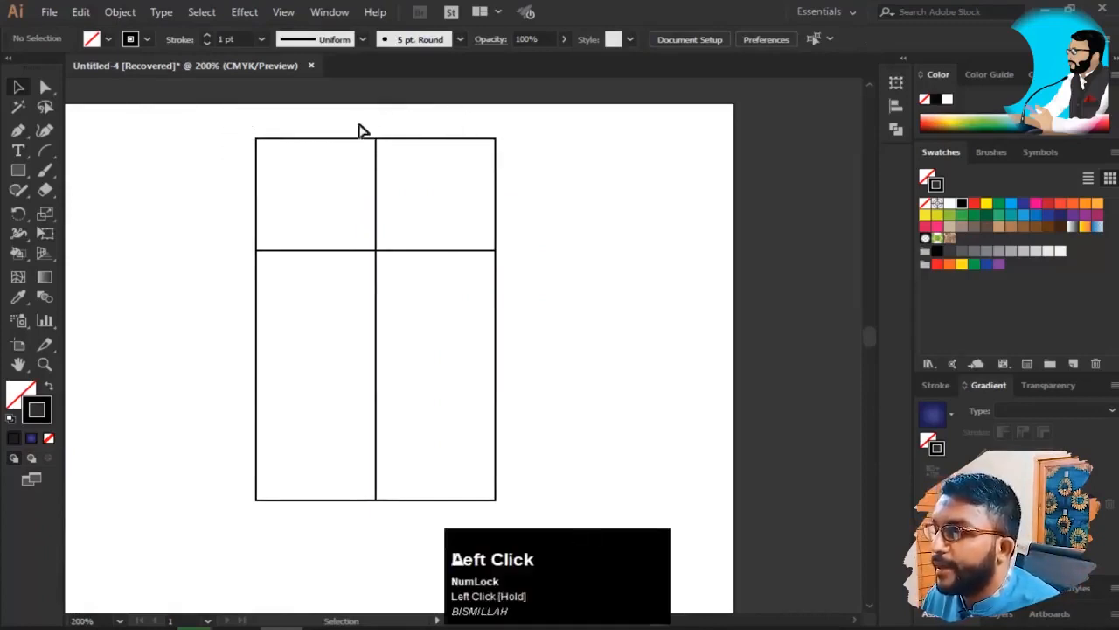
pyautogui.press('a')
pyautogui.moveTo(193, 120); pyautogui.dragTo(561, 175)
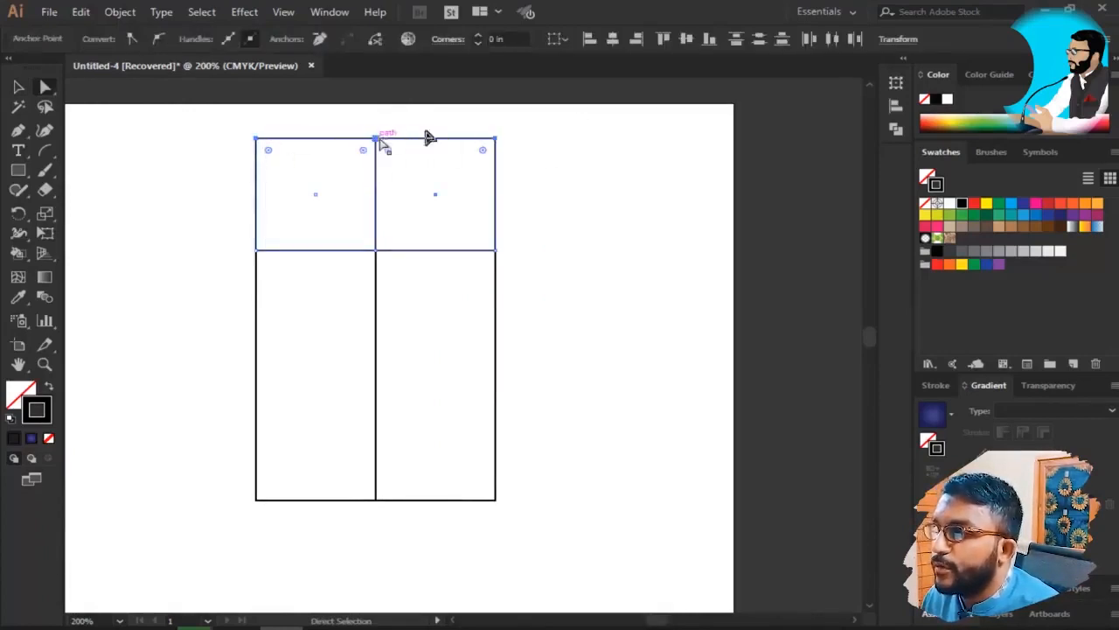
pyautogui.moveTo(483, 151); pyautogui.dragTo(476, 164)
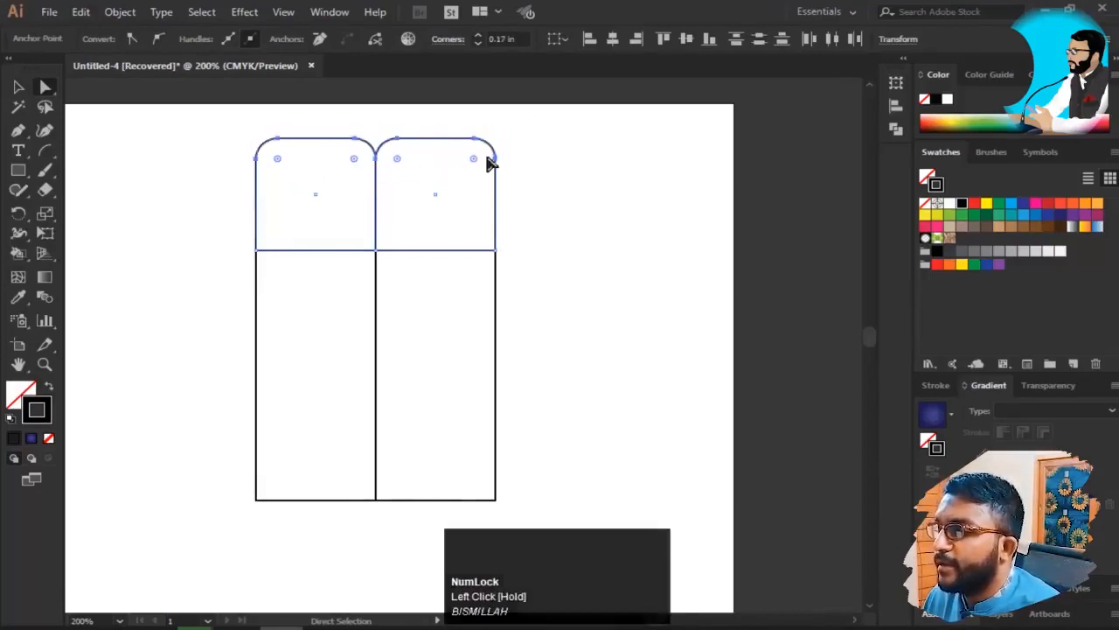
pyautogui.click(495, 161)
# - Try slanting the two rounded rectangles by moving their top points, undo the move, and make the corners square again
pyautogui.moveTo(503, 161); pyautogui.dragTo(567, 203)
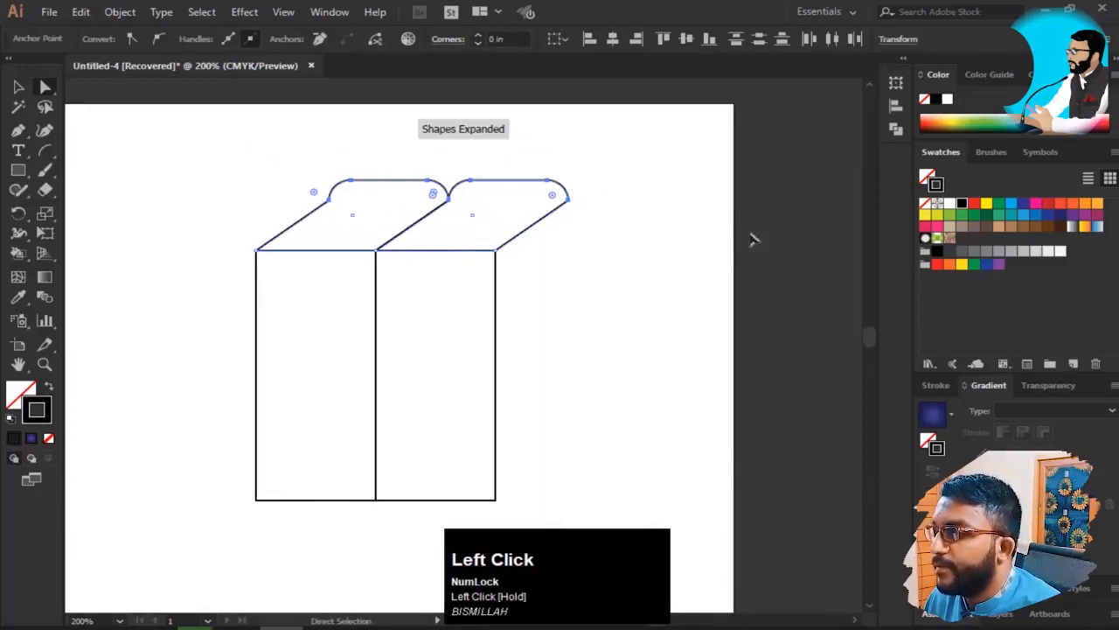
pyautogui.press('ctrl')
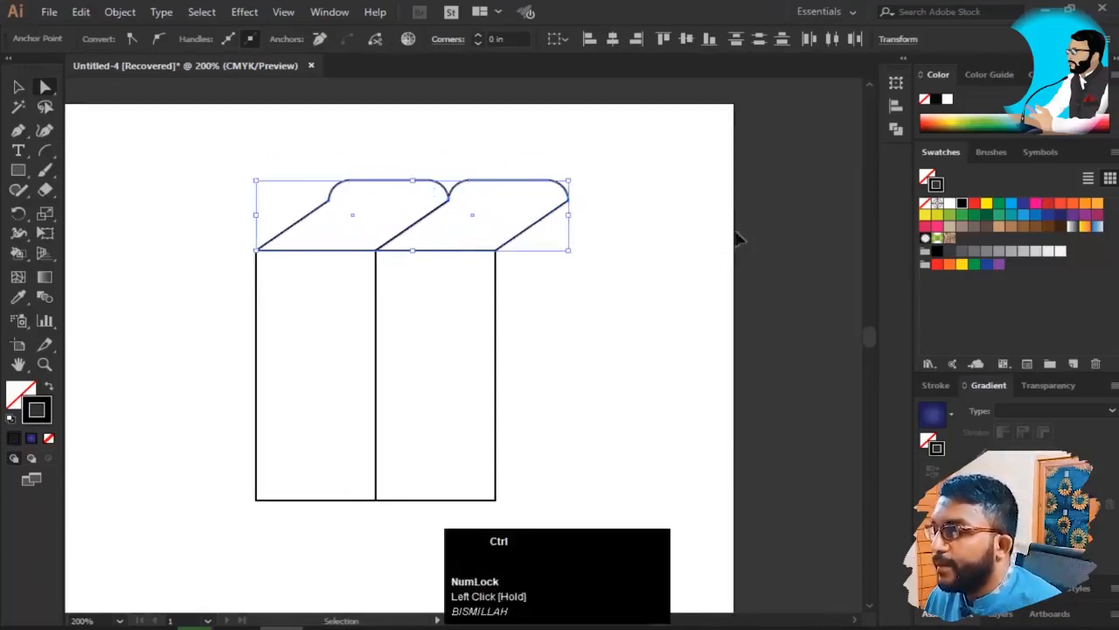
pyautogui.hotkey('ctrl', 'z')
pyautogui.hotkey('ctrl', 'z')
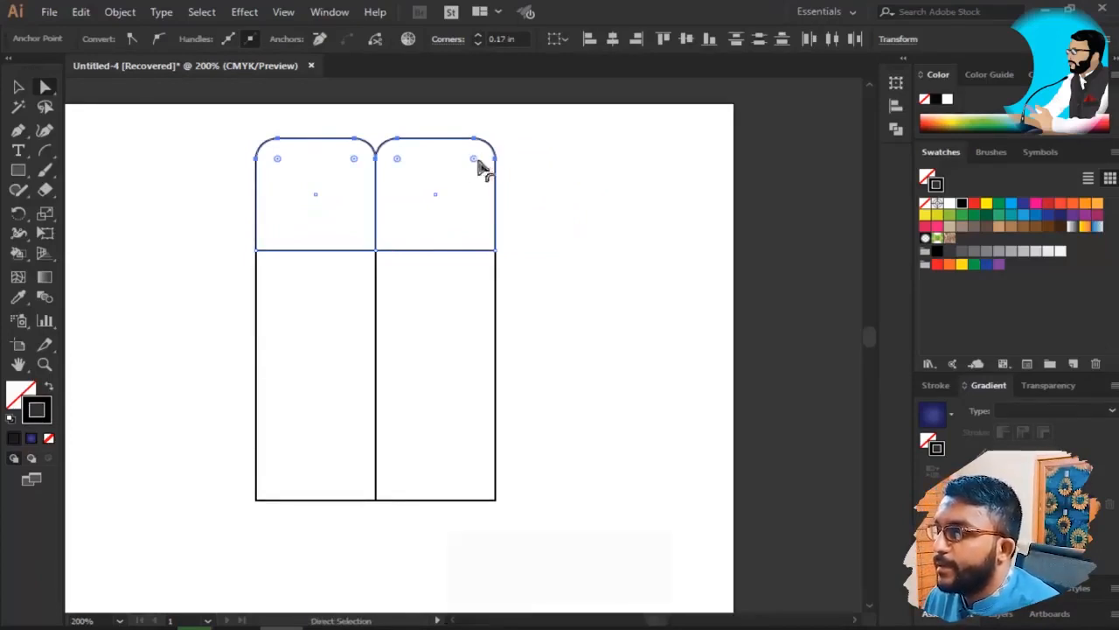
pyautogui.moveTo(473, 160); pyautogui.dragTo(523, 144)
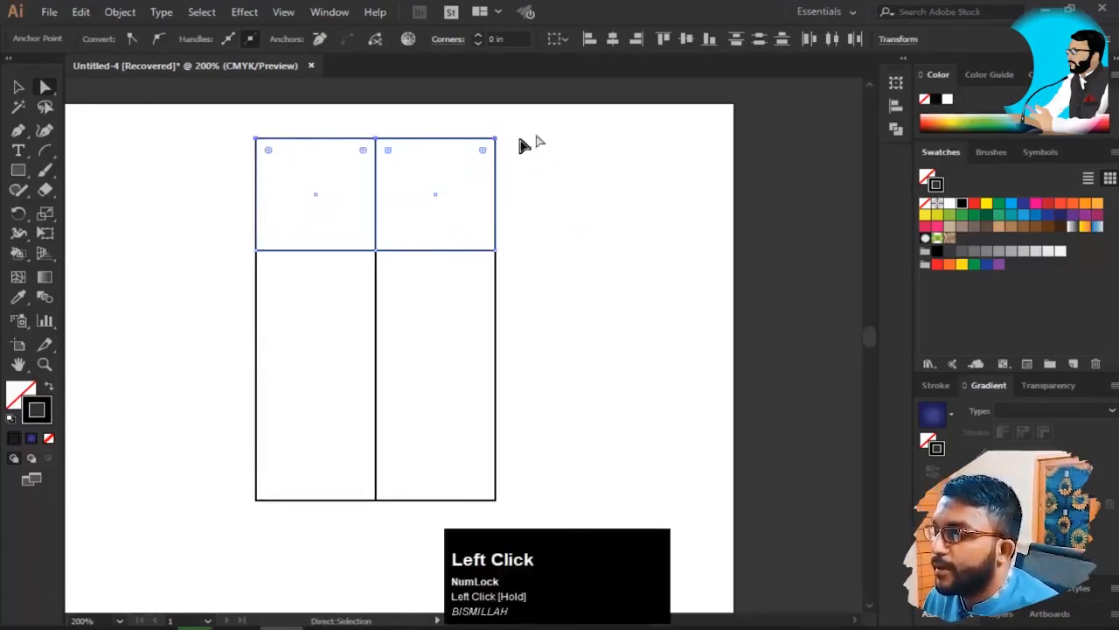
# - Move only the top anchor points of the two short rectangles right and slightly down, slanting them into the box's top face
pyautogui.moveTo(185, 127); pyautogui.dragTo(602, 167)
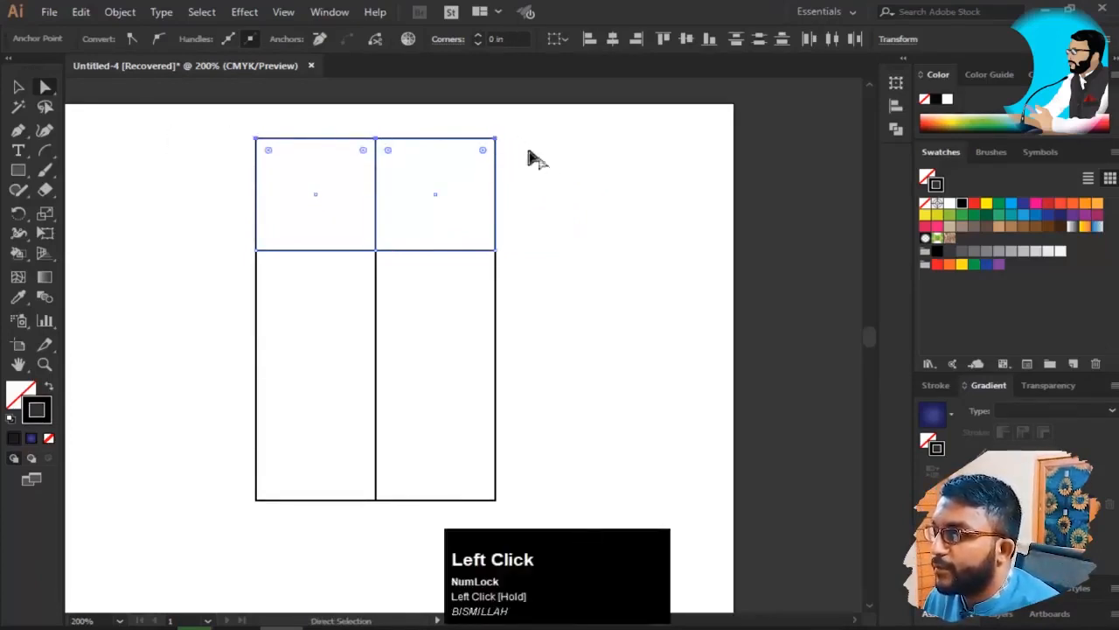
pyautogui.moveTo(496, 140); pyautogui.dragTo(602, 185)
pyautogui.hotkey('ctrl', 'z')
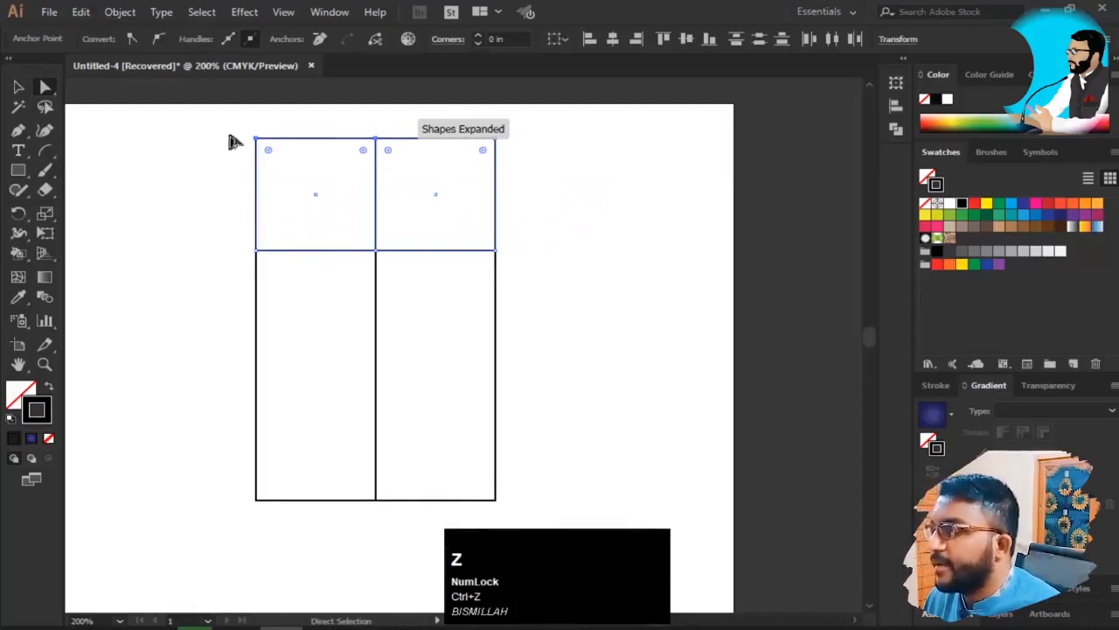
pyautogui.moveTo(232, 131); pyautogui.dragTo(596, 178)
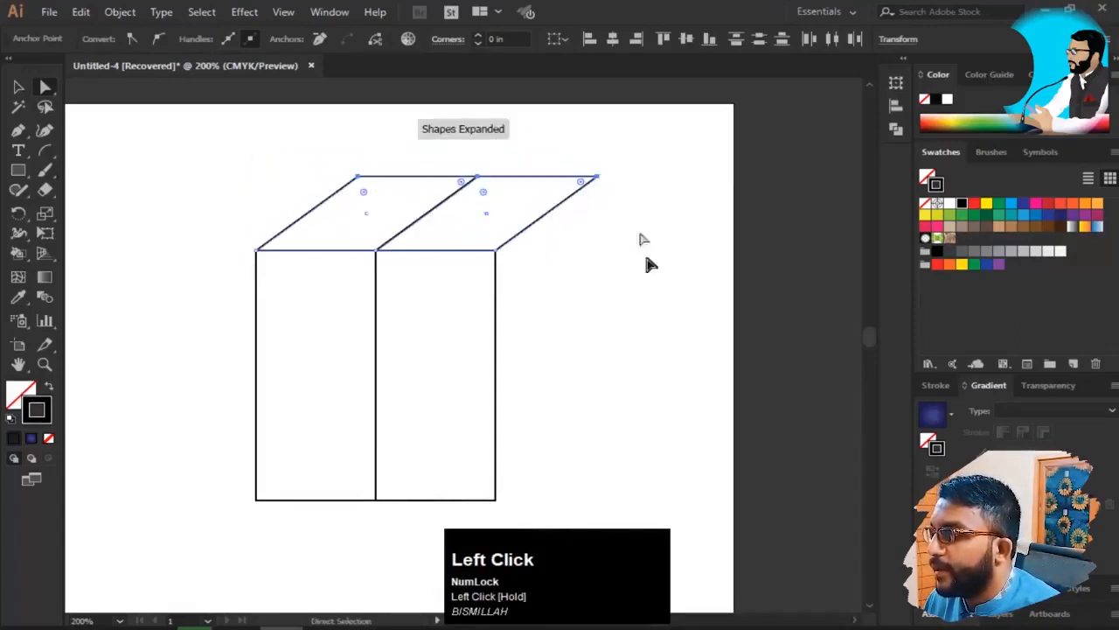
pyautogui.hscroll(2, 439, 314)
pyautogui.press('v')
# - Duplicate the right tall rectangle horizontally so the copy sits flush against its right edge
pyautogui.click(442, 273)
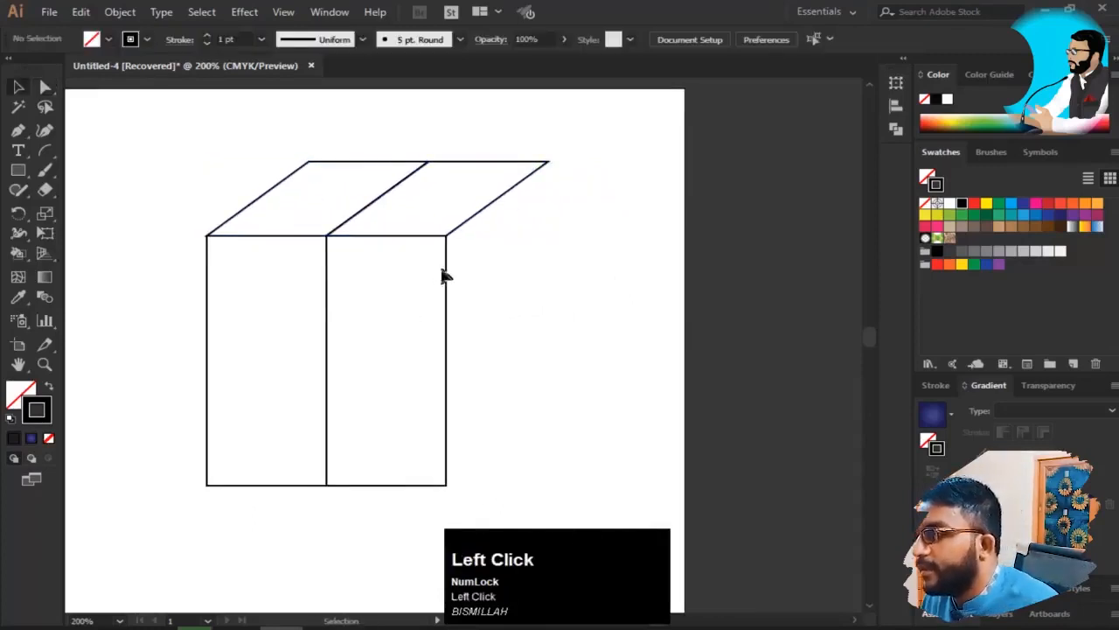
pyautogui.click(444, 278)
pyautogui.moveTo(445, 278); pyautogui.dragTo(502, 253)
pyautogui.press('space')
pyautogui.click(603, 226)
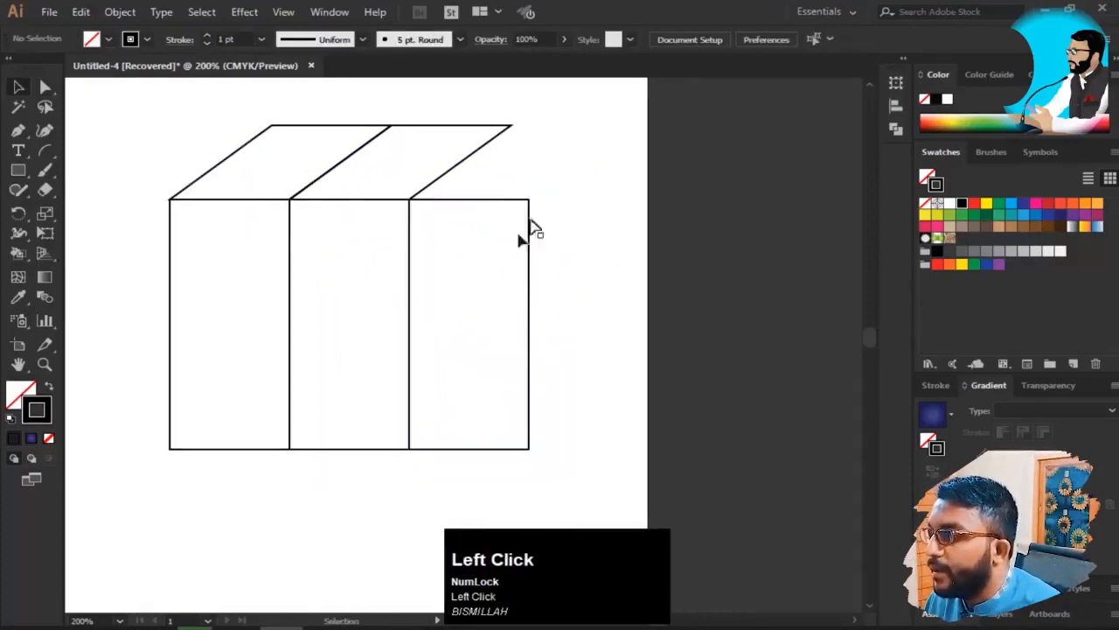
# - Move the new rectangle's right anchor points up to meet the top face's back-right corner, forming the box's side face
pyautogui.moveTo(577, 166); pyautogui.dragTo(502, 495)
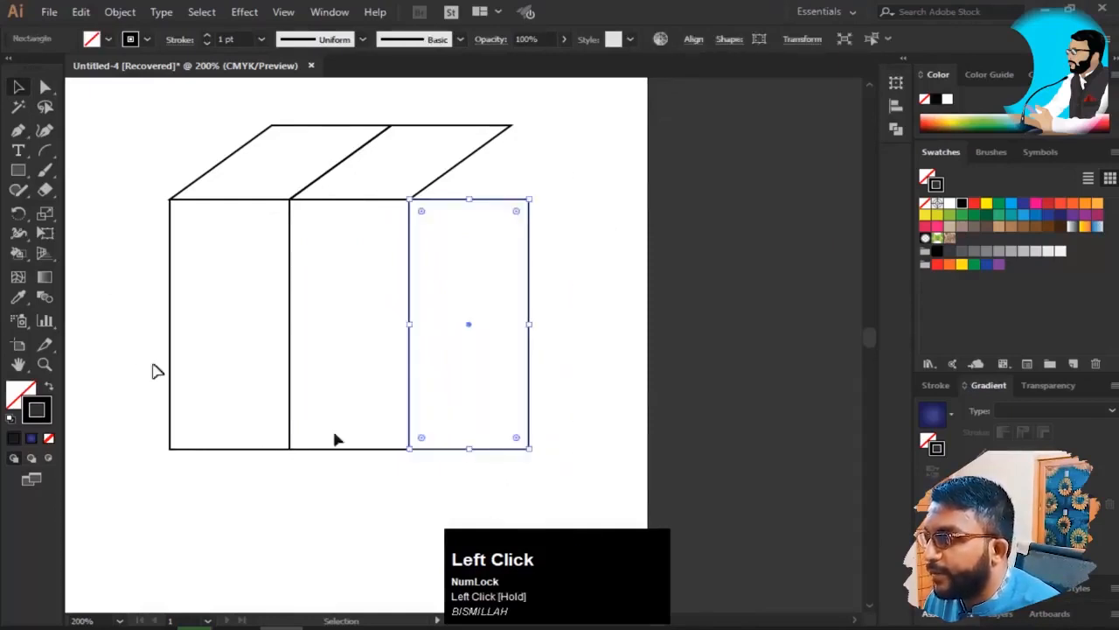
pyautogui.press('a')
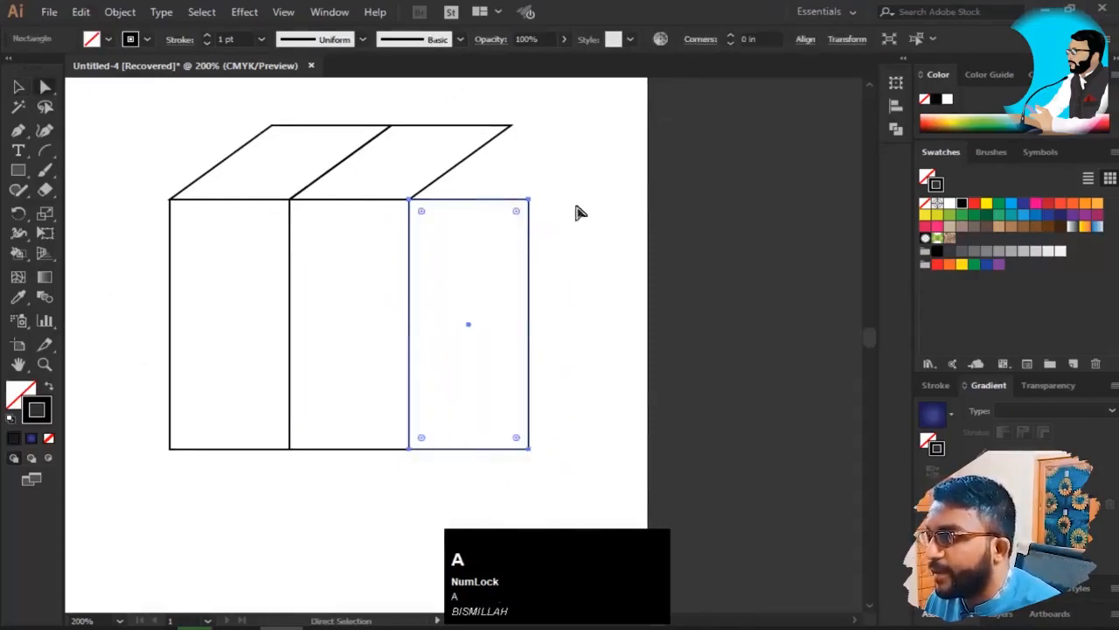
pyautogui.click(568, 194)
pyautogui.moveTo(592, 152); pyautogui.dragTo(500, 461)
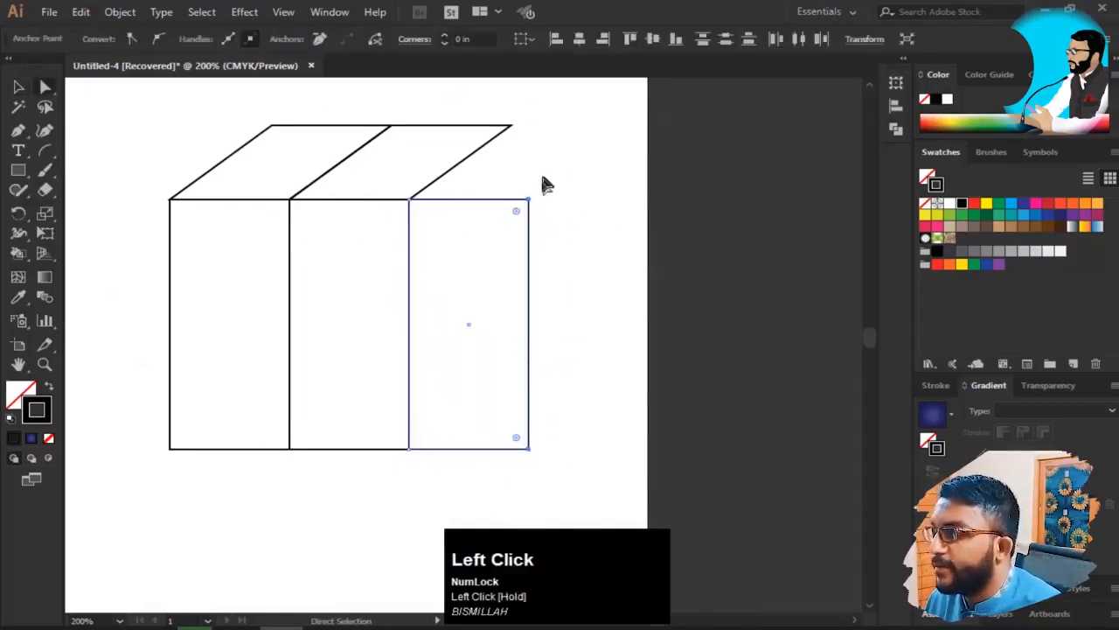
pyautogui.moveTo(531, 204); pyautogui.dragTo(514, 129)
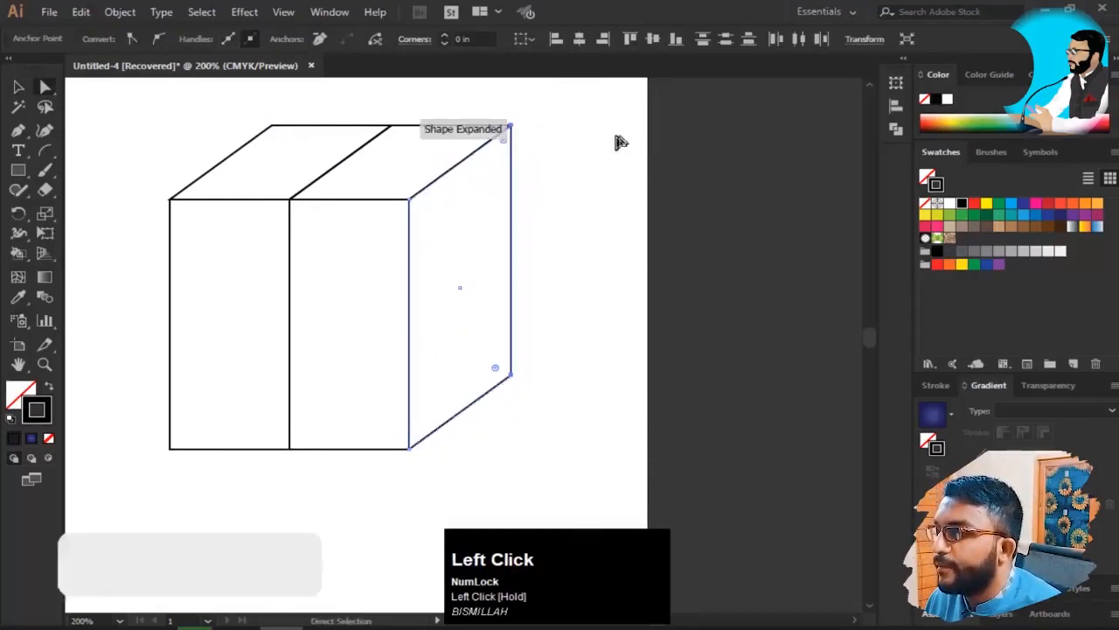
pyautogui.click(532, 322)
pyautogui.press('v')
pyautogui.press('space')
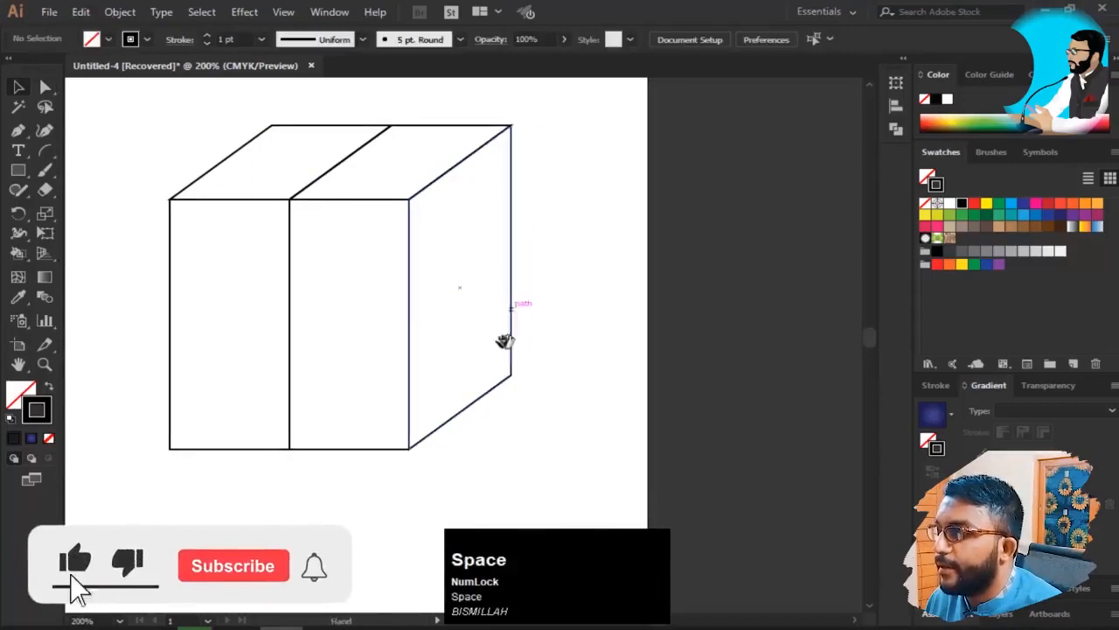
pyautogui.moveTo(356, 300); pyautogui.dragTo(529, 309)
pyautogui.moveTo(338, 182); pyautogui.dragTo(416, 329)
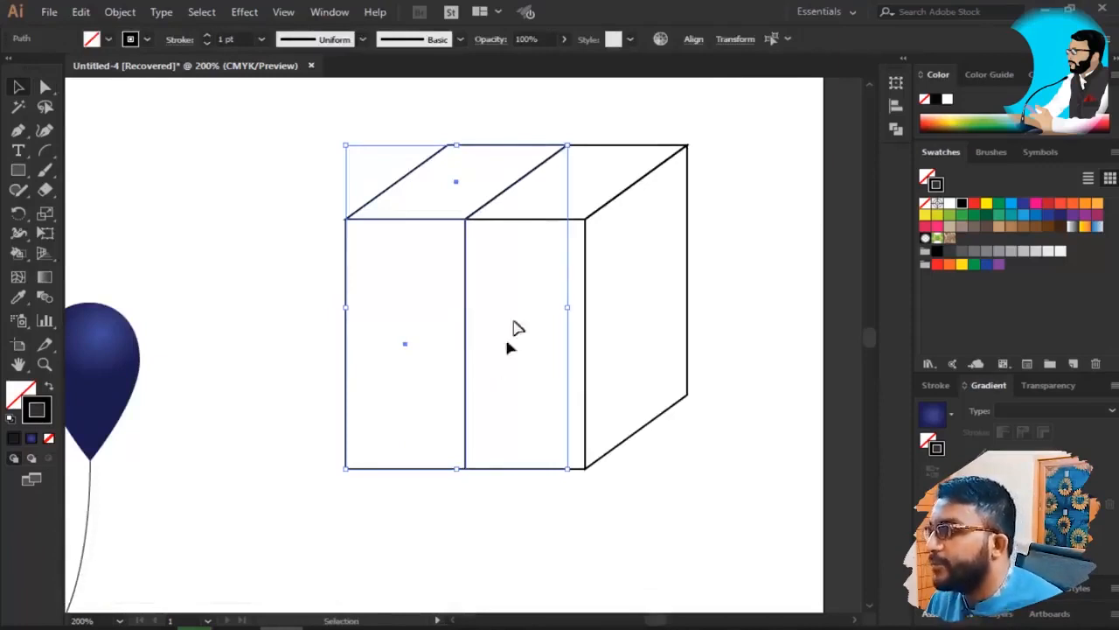
pyautogui.click(512, 320)
pyautogui.press('space')
pyautogui.moveTo(788, 398); pyautogui.dragTo(744, 360)
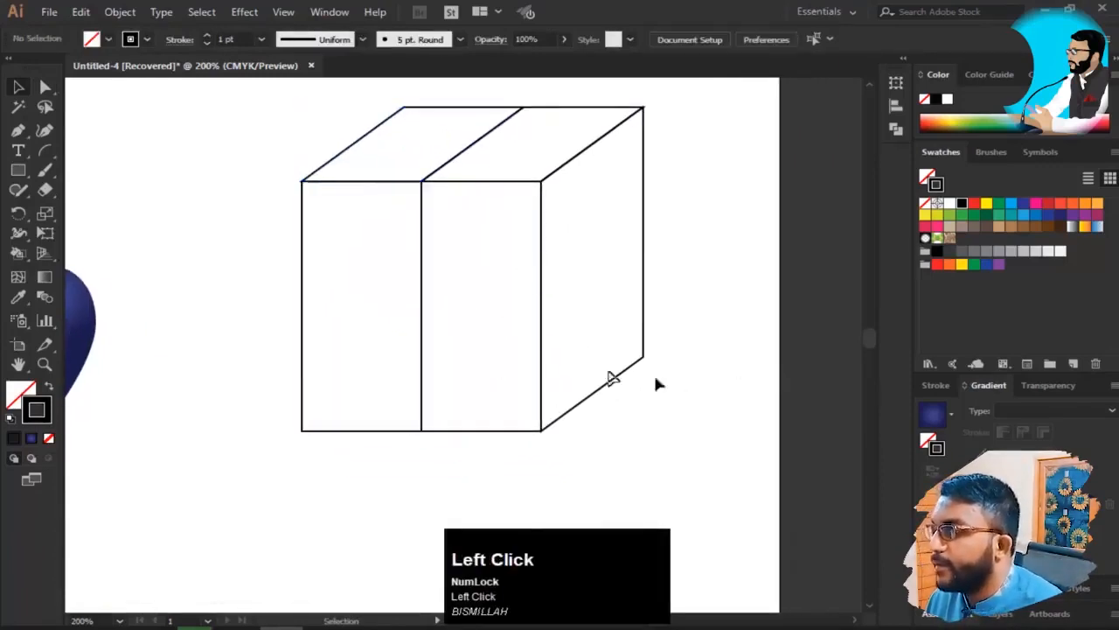
pyautogui.moveTo(242, 109); pyautogui.dragTo(240, 188)
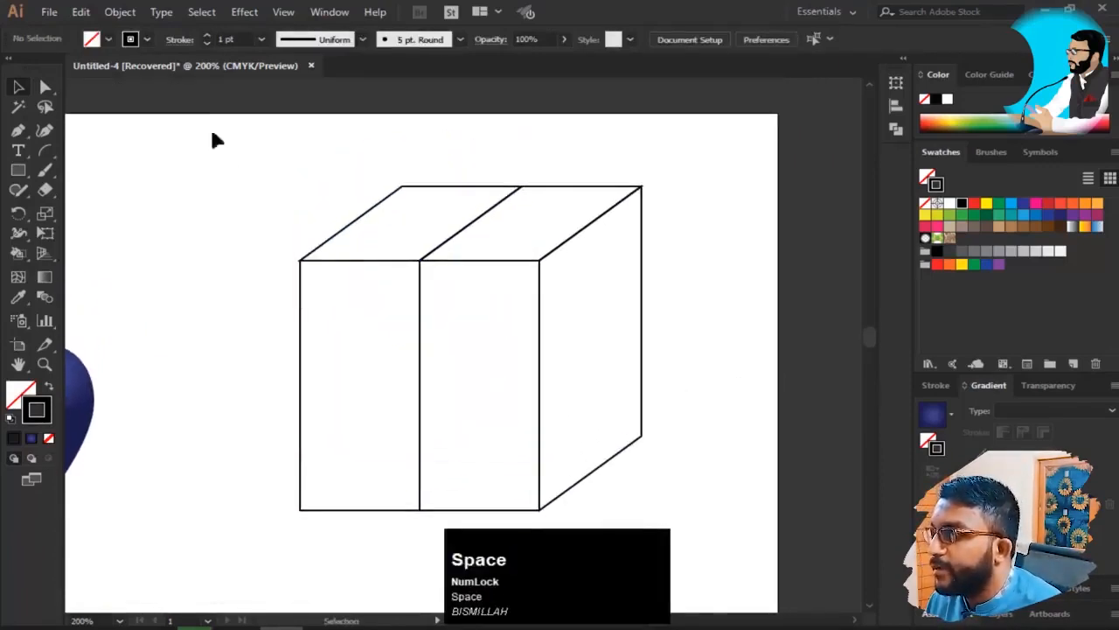
# - Select all five faces of the box, try squashing it vertically, undo that, and stretch the whole box very slightly downward
pyautogui.moveTo(214, 135); pyautogui.dragTo(717, 518)
pyautogui.press('space')
pyautogui.moveTo(619, 387); pyautogui.dragTo(598, 316)
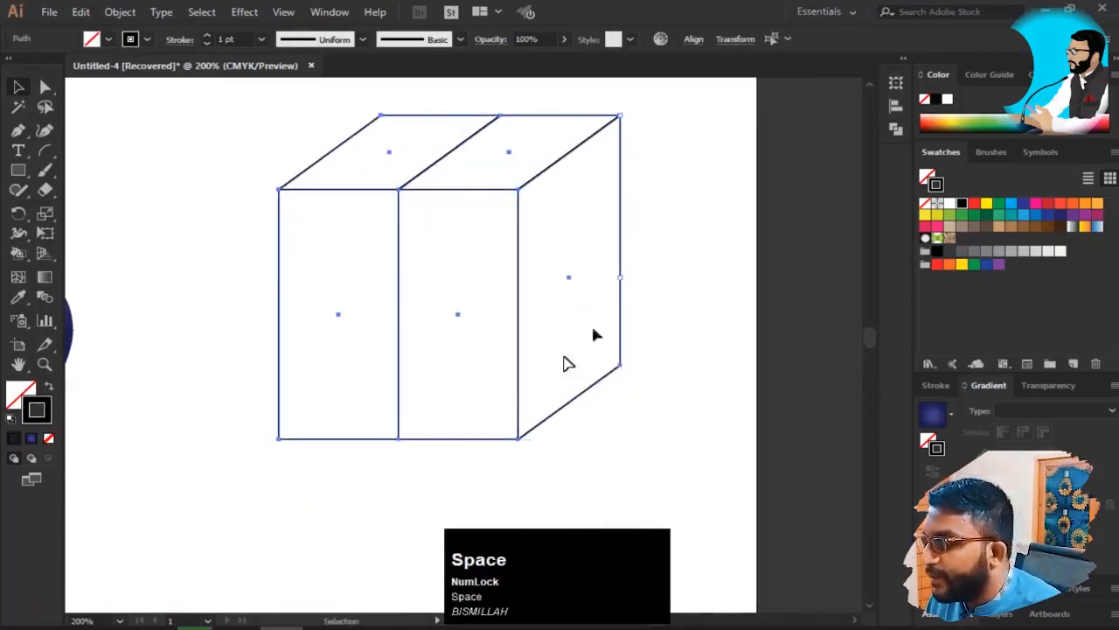
pyautogui.press('v')
pyautogui.moveTo(450, 438); pyautogui.dragTo(454, 292)
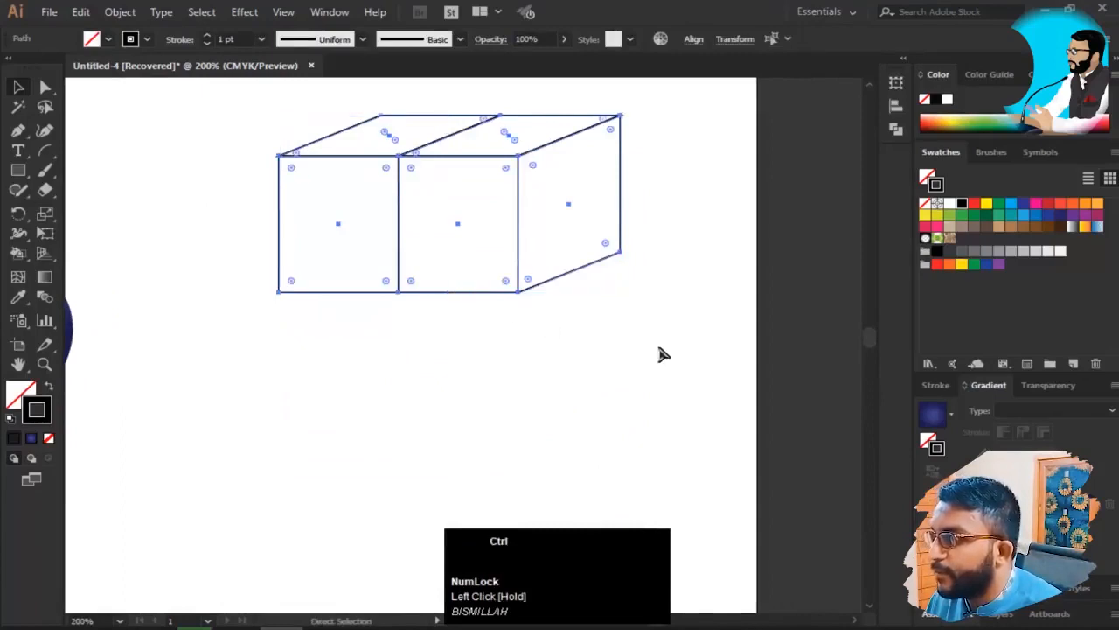
pyautogui.hotkey('ctrl', 'z')
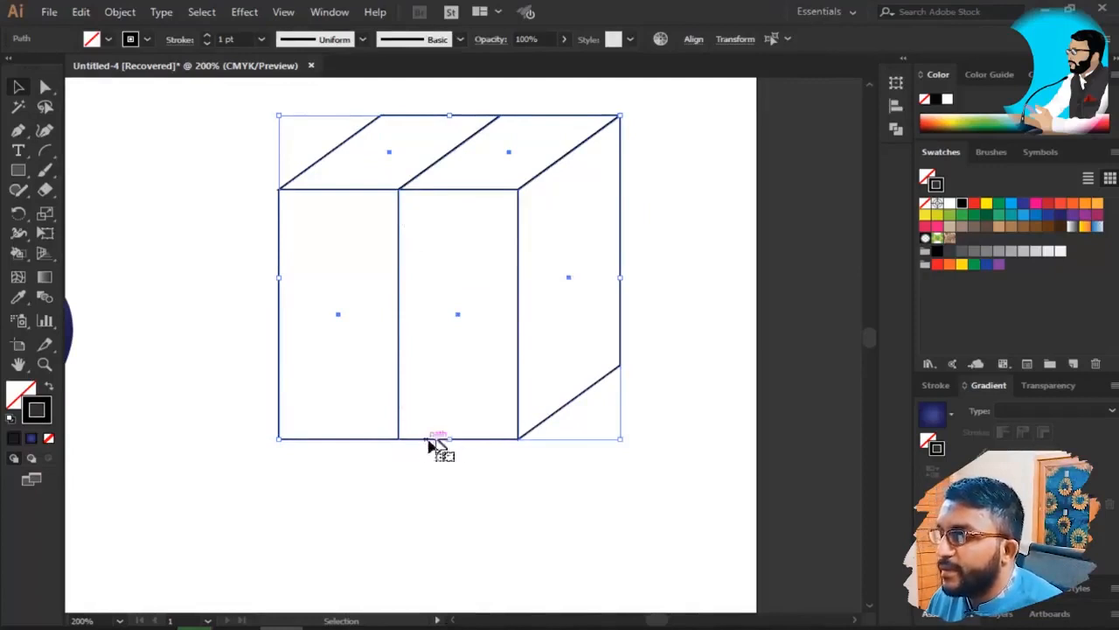
pyautogui.moveTo(449, 438); pyautogui.dragTo(458, 318)
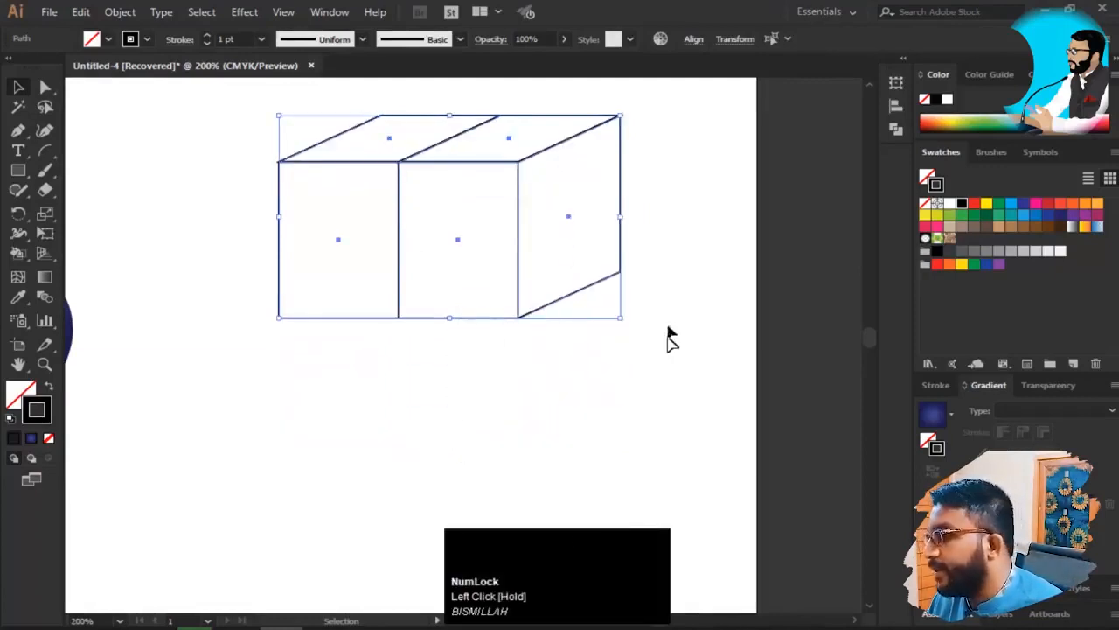
pyautogui.hotkey('ctrl', 'z')
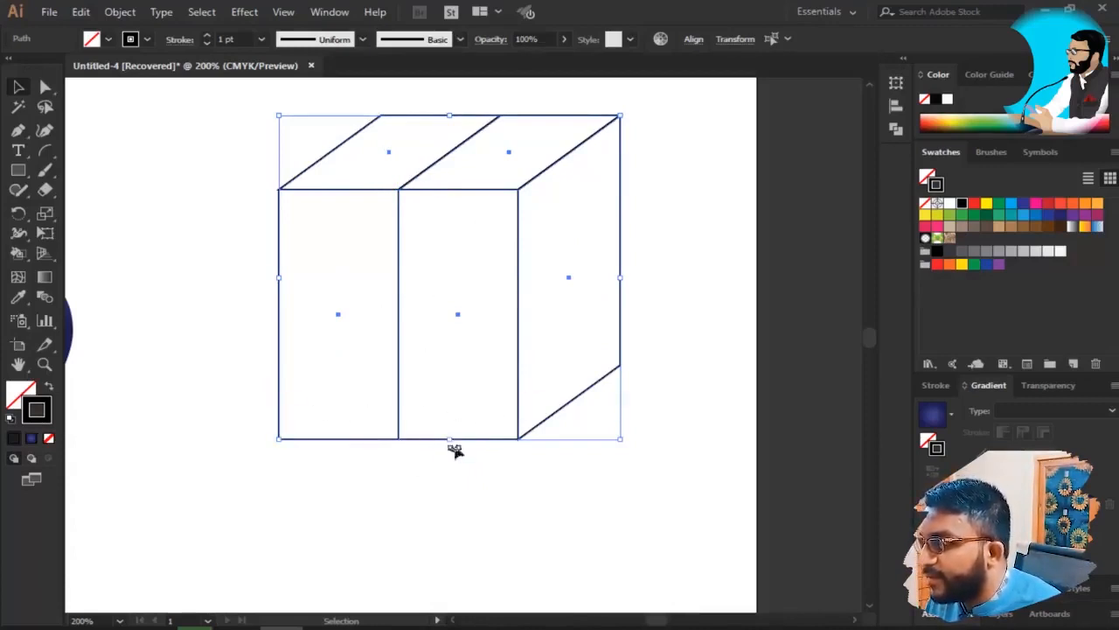
pyautogui.moveTo(454, 444)
pyautogui.mouseDown()
pyautogui.moveTo(459, 329)
pyautogui.moveTo(458, 443)
pyautogui.mouseUp()
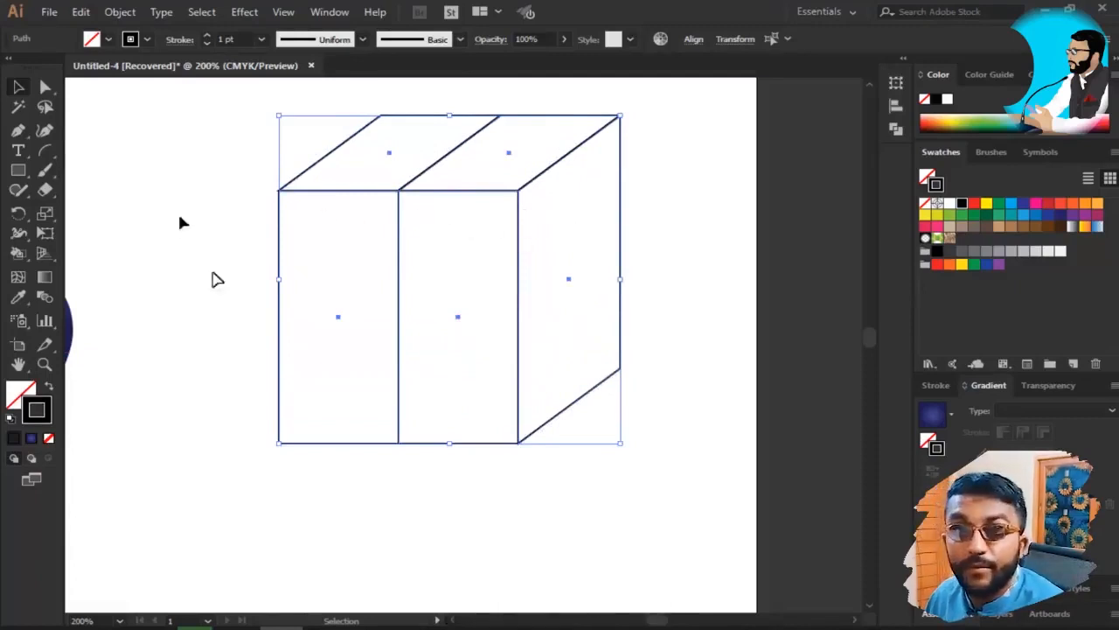
pyautogui.click(318, 487)
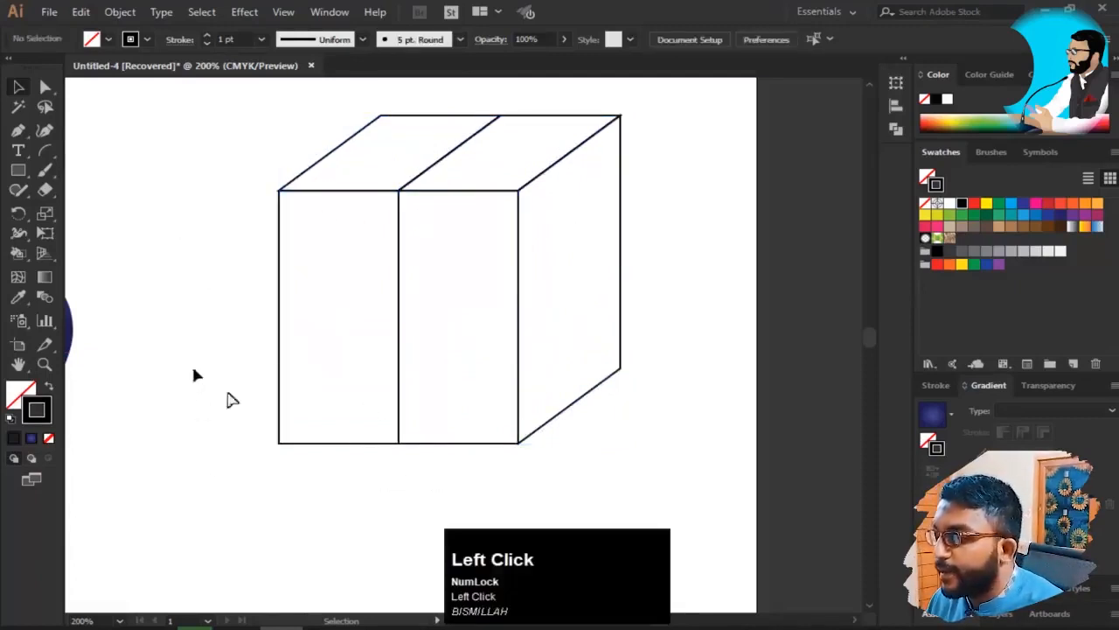
# - Try to shorten the box by raising the bottom anchor points of the two front faces and the side face, and undo it
pyautogui.moveTo(193, 368); pyautogui.dragTo(553, 470)
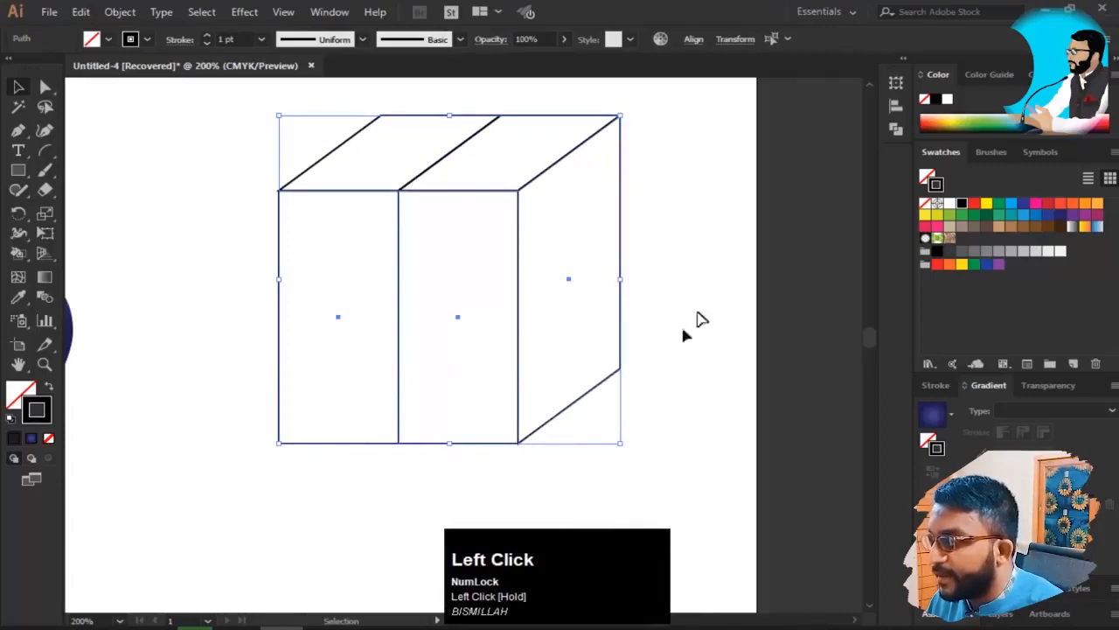
pyautogui.moveTo(713, 296); pyautogui.dragTo(516, 446)
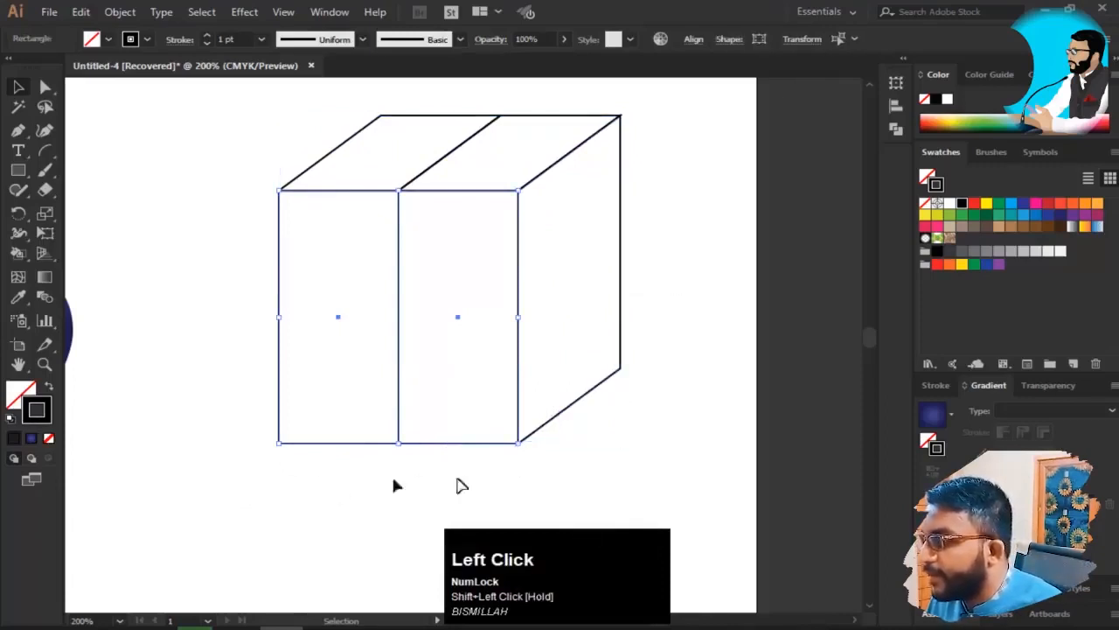
pyautogui.press('v')
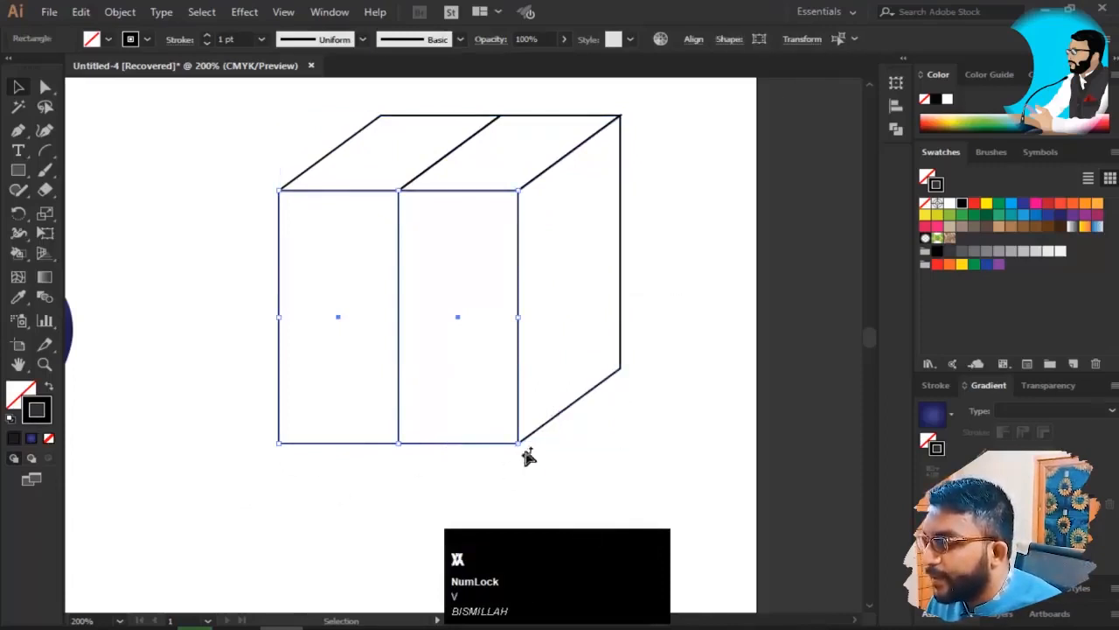
pyautogui.press('a')
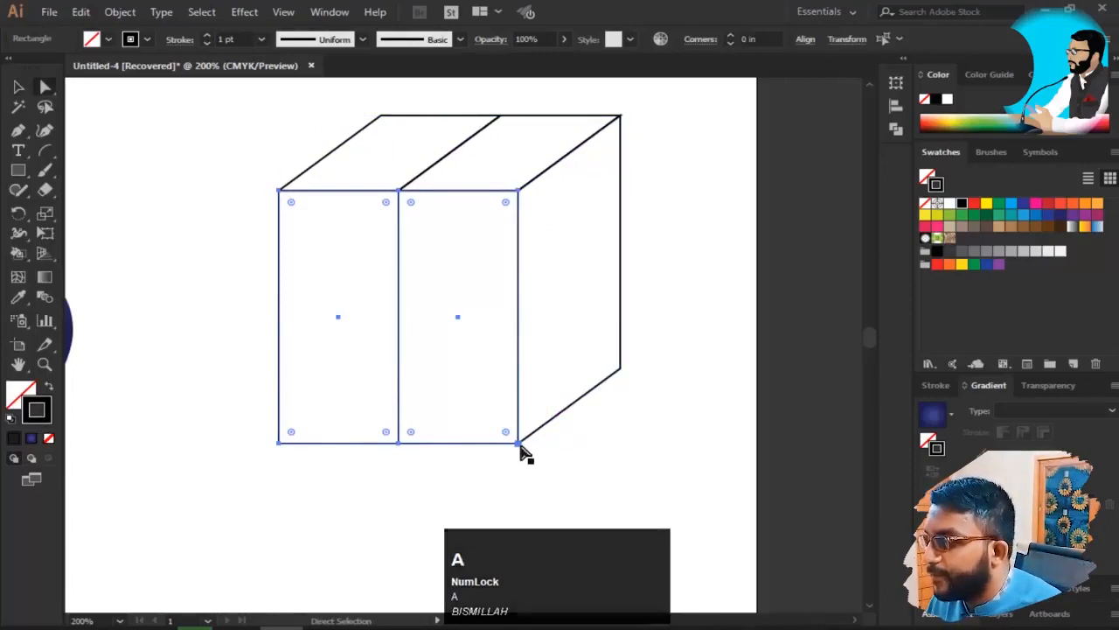
pyautogui.moveTo(687, 310); pyautogui.dragTo(248, 513)
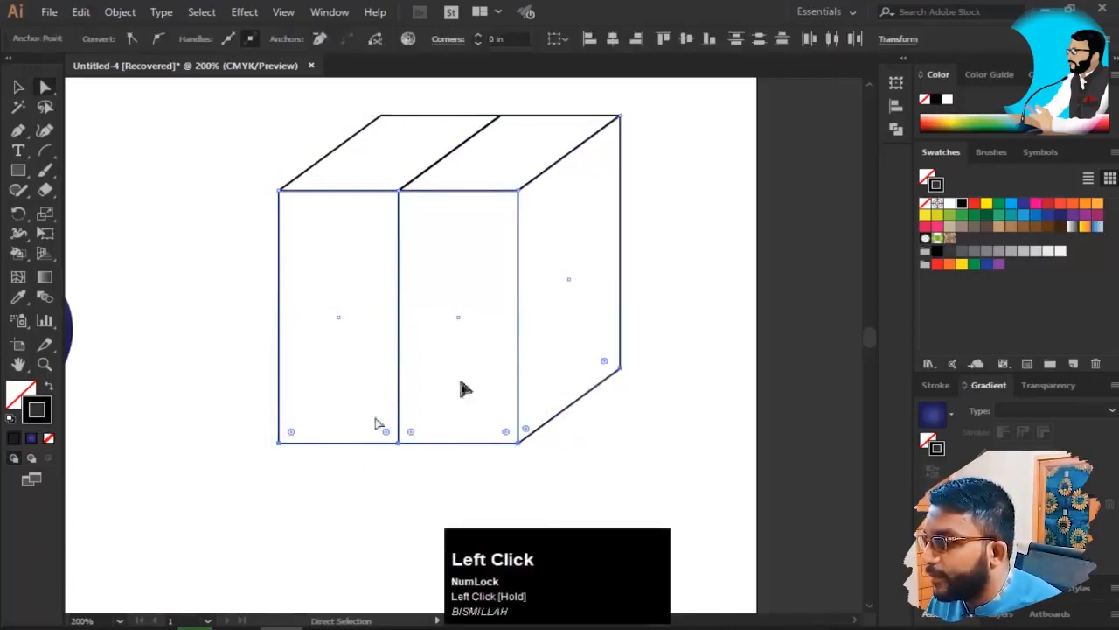
pyautogui.click(518, 442)
pyautogui.moveTo(518, 442); pyautogui.dragTo(520, 320)
pyautogui.hotkey('ctrl', 'z')
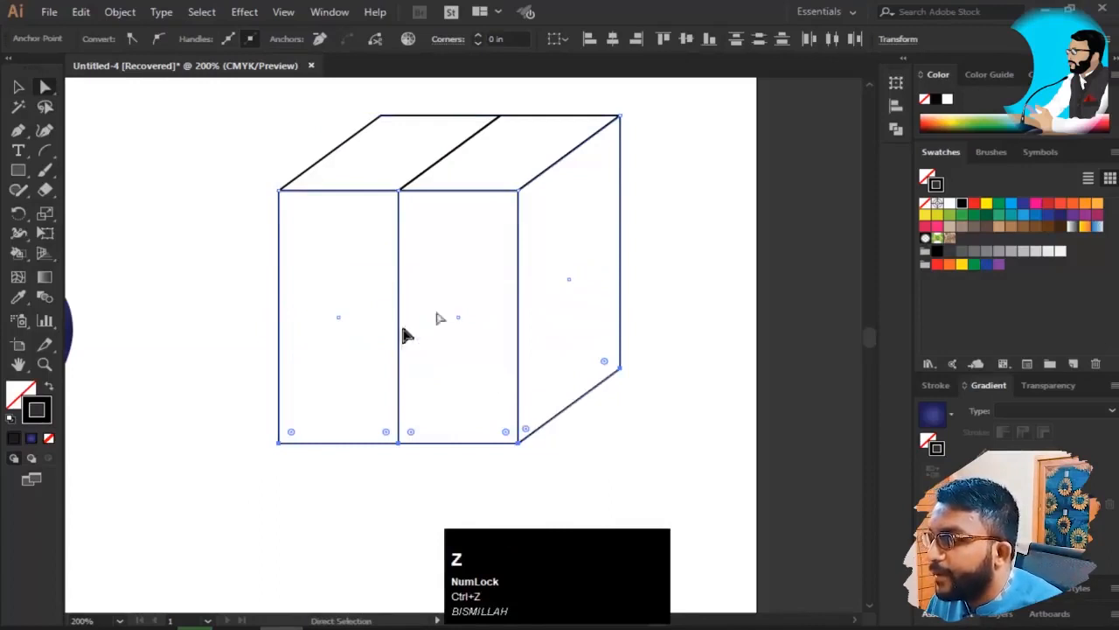
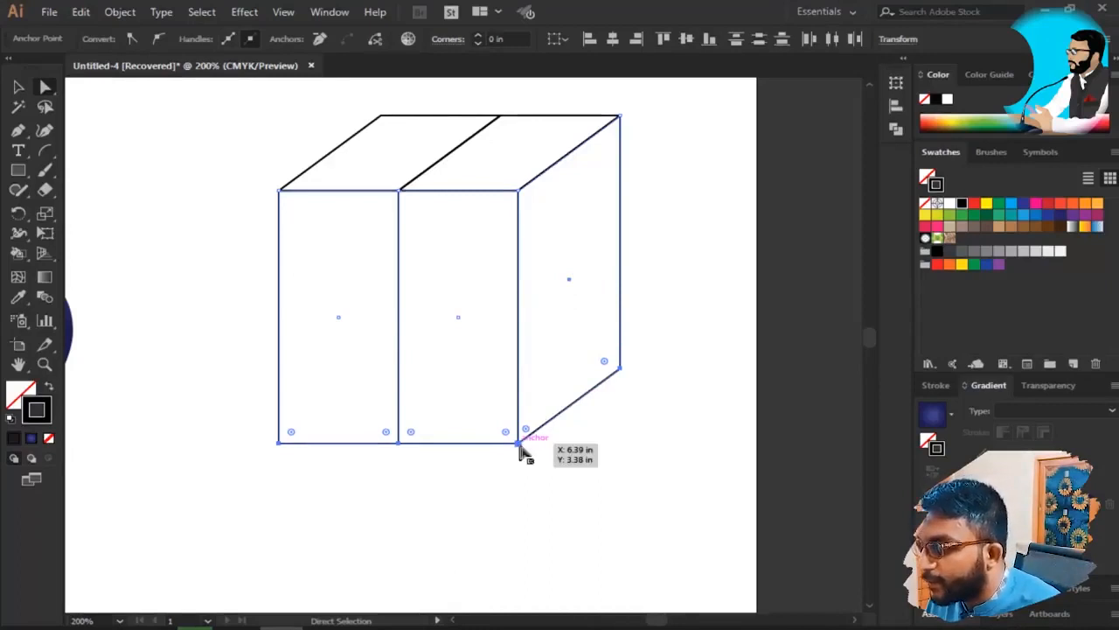
# - Try twice to move the box's lower front corner shared with the side face upward, undoing each move
pyautogui.moveTo(522, 445); pyautogui.dragTo(519, 398)
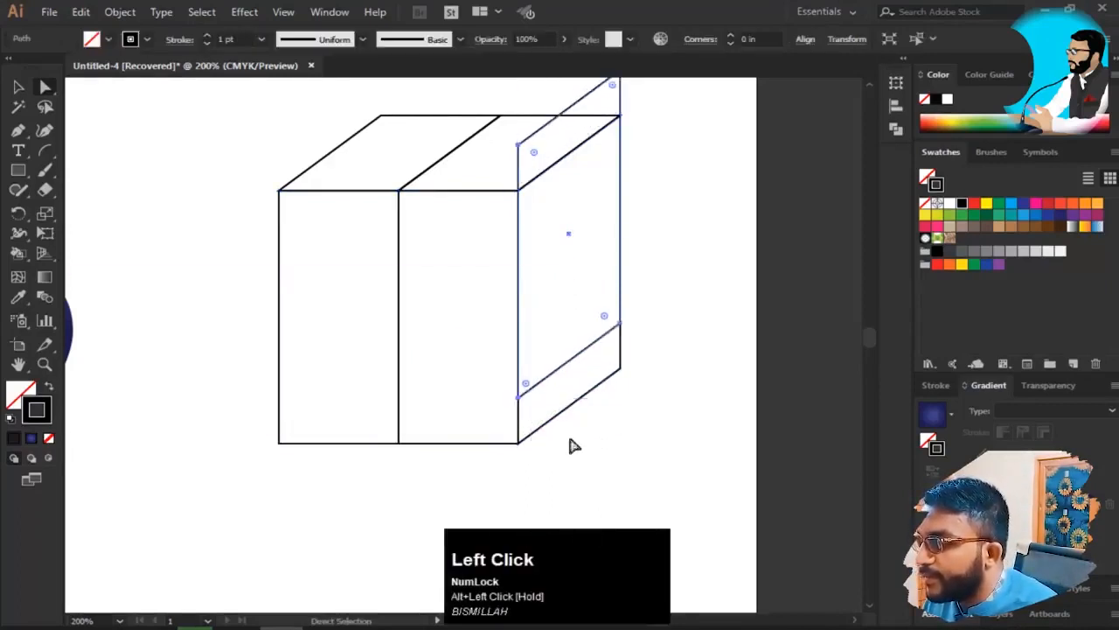
pyautogui.hotkey('ctrl', 'z')
pyautogui.moveTo(211, 380); pyautogui.dragTo(732, 487)
pyautogui.moveTo(710, 316); pyautogui.dragTo(187, 523)
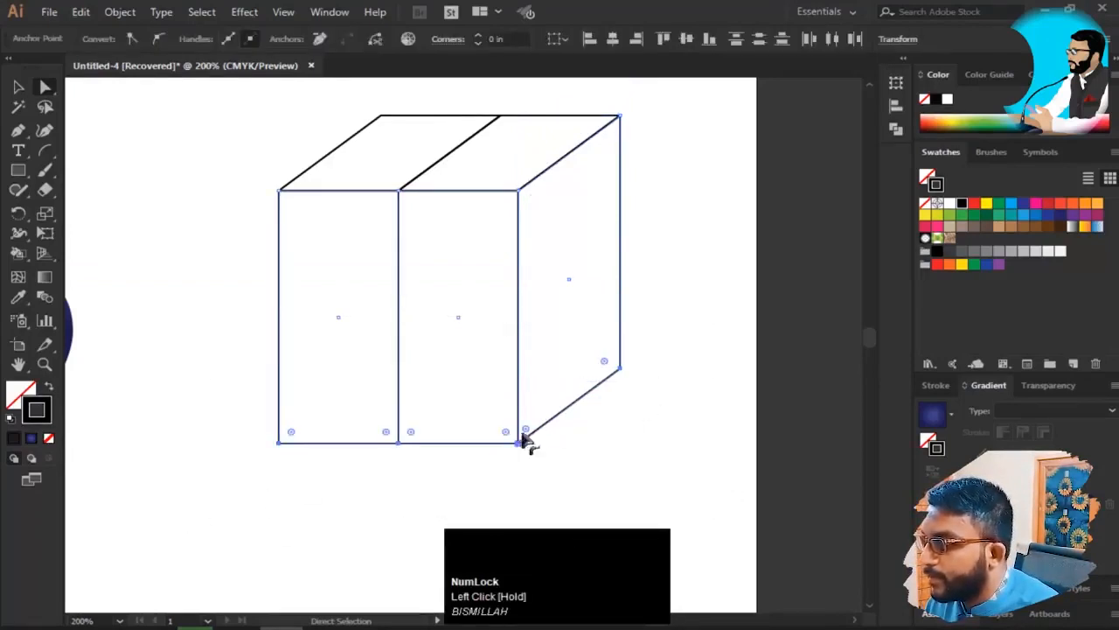
pyautogui.moveTo(518, 442); pyautogui.dragTo(520, 398)
pyautogui.hotkey('ctrl', 'z')
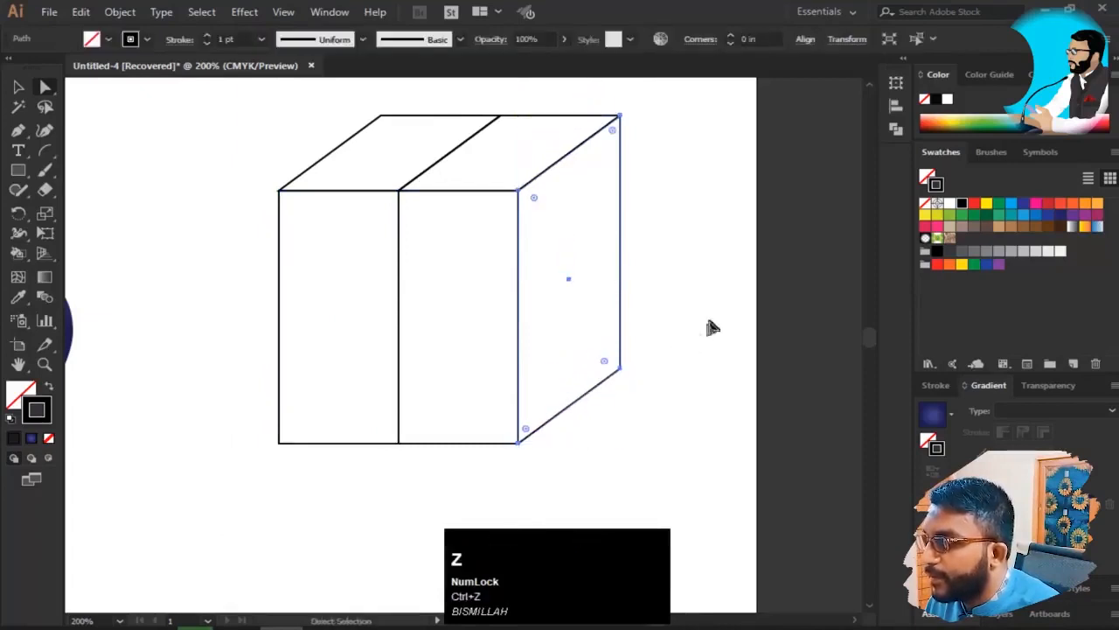
# - Copy the lower segments of the front and side faces, paste them in front, try moving the copies upward, and undo that move
pyautogui.moveTo(717, 303); pyautogui.dragTo(201, 497)
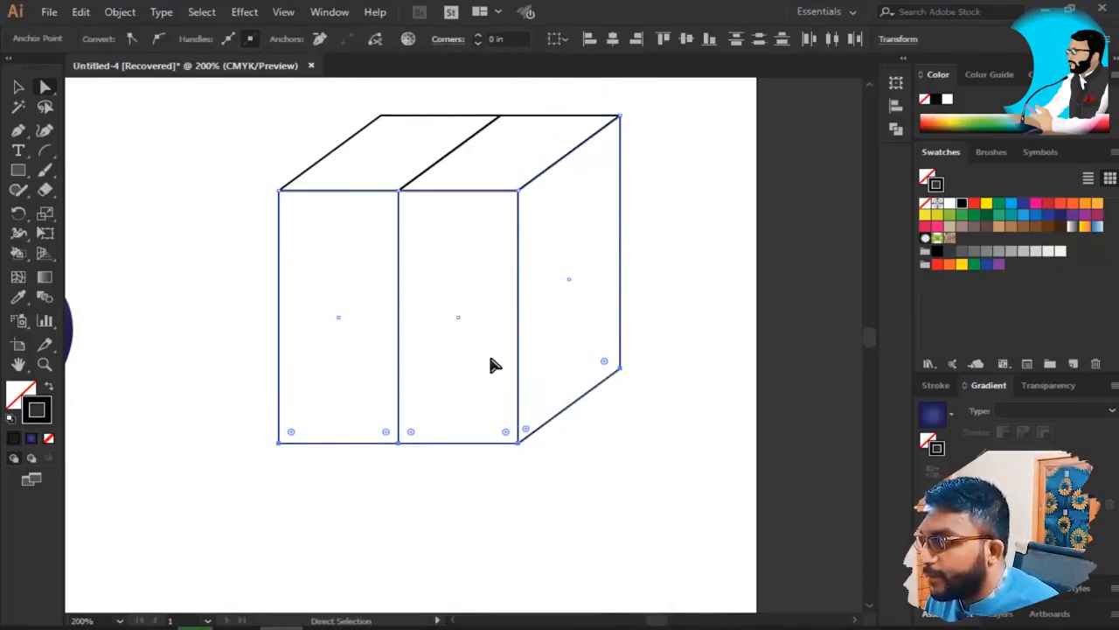
pyautogui.hotkey('ctrl', 'c')
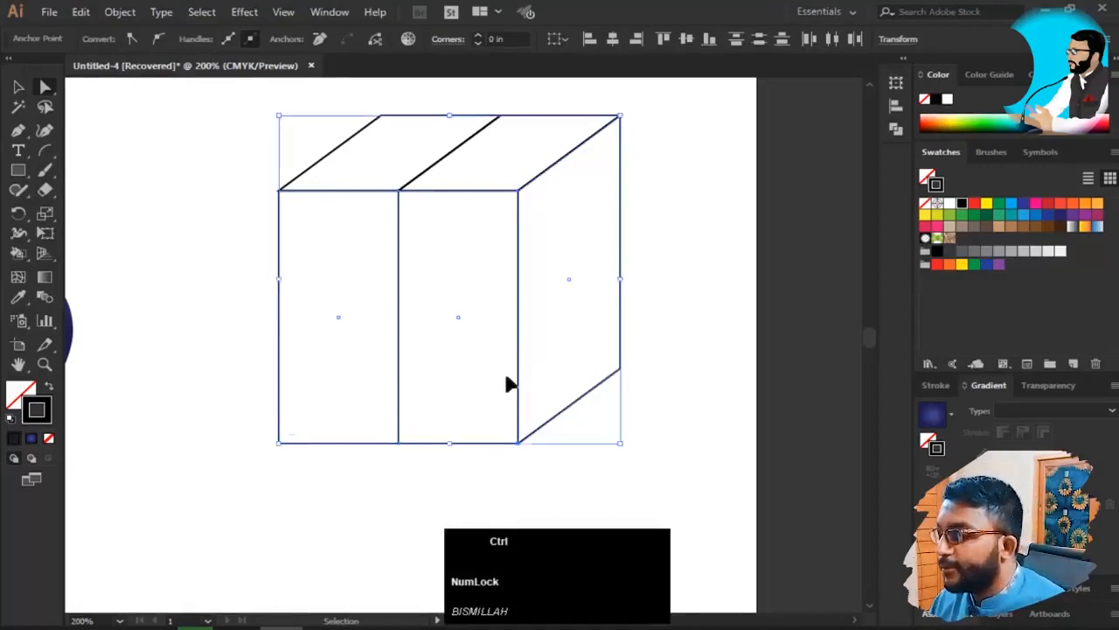
pyautogui.hotkey('ctrl', 'f')
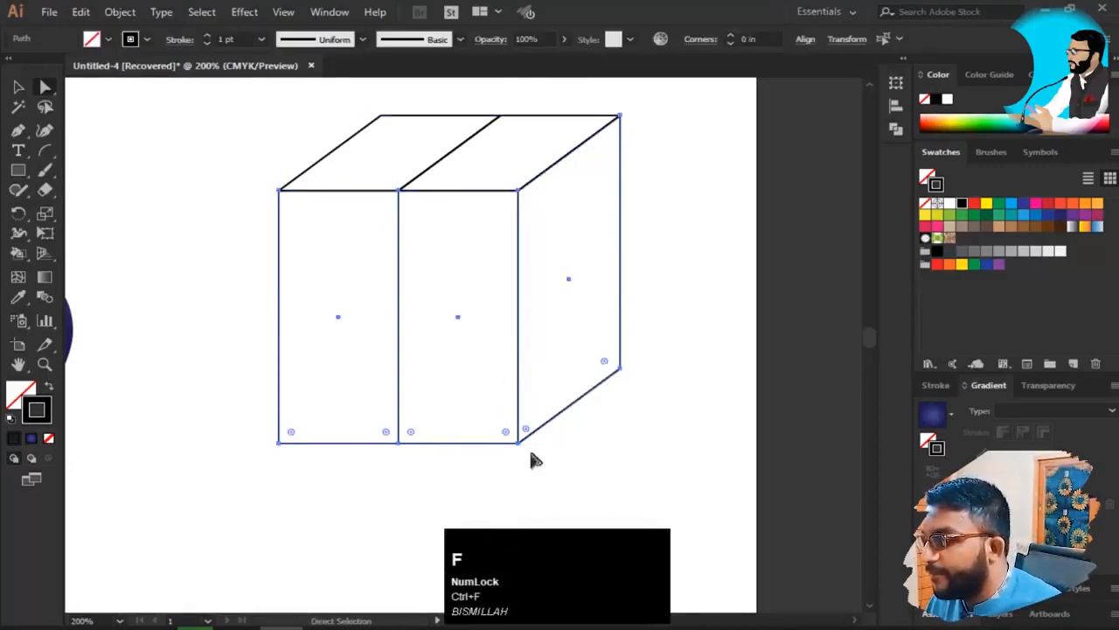
pyautogui.moveTo(518, 442); pyautogui.dragTo(522, 385)
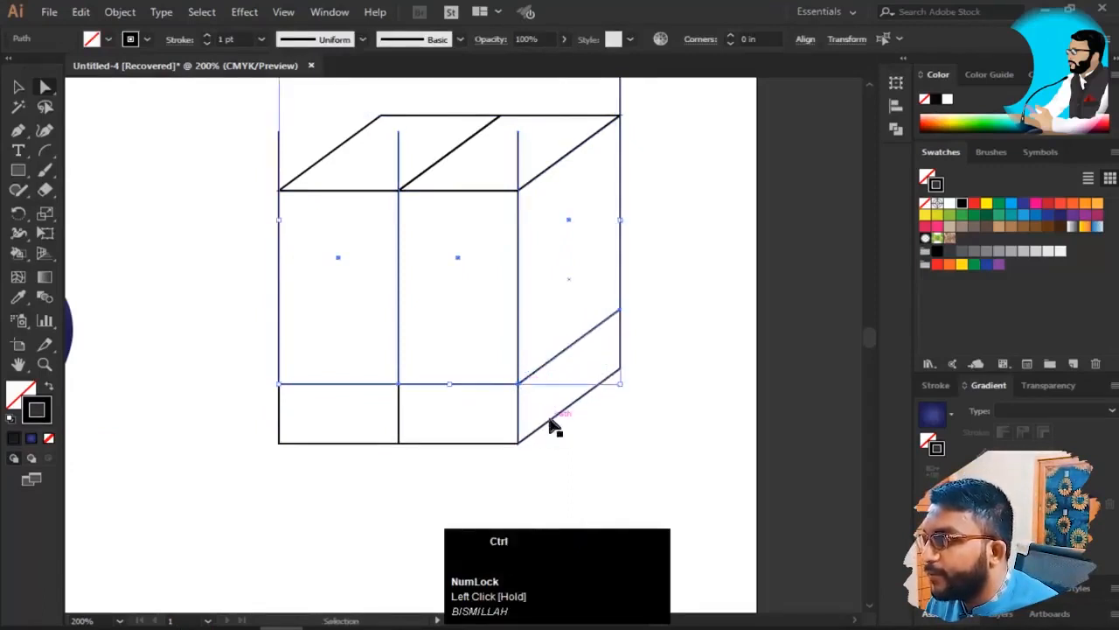
pyautogui.hotkey('ctrl', 'z')
# - Delete the pasted copies lying over the side face and the two front faces
pyautogui.press('v')
pyautogui.click(649, 402)
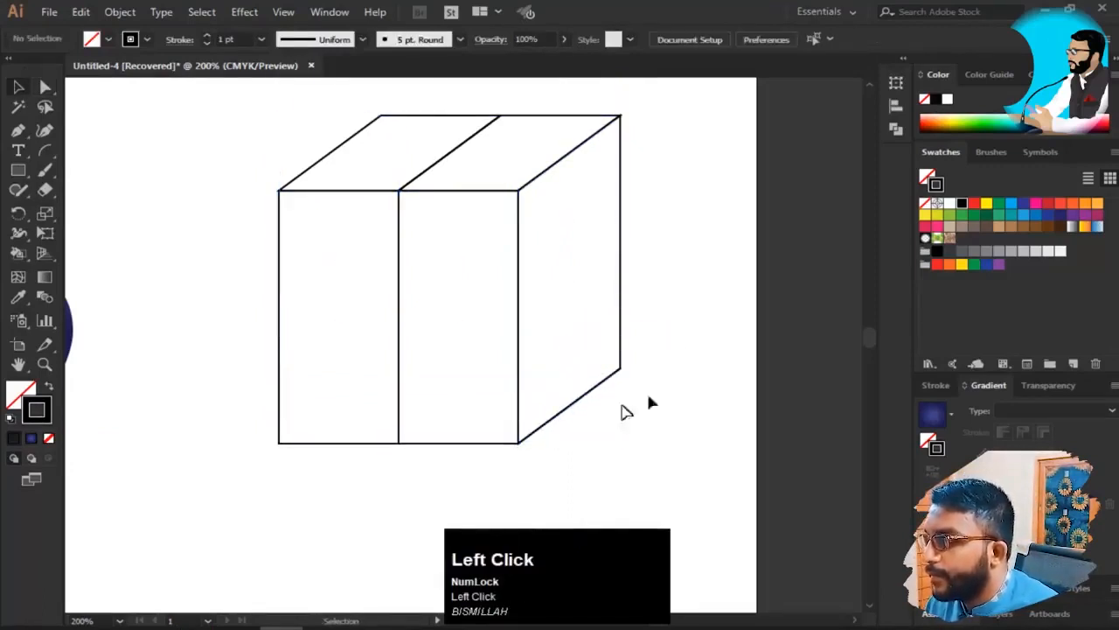
pyautogui.click(574, 404)
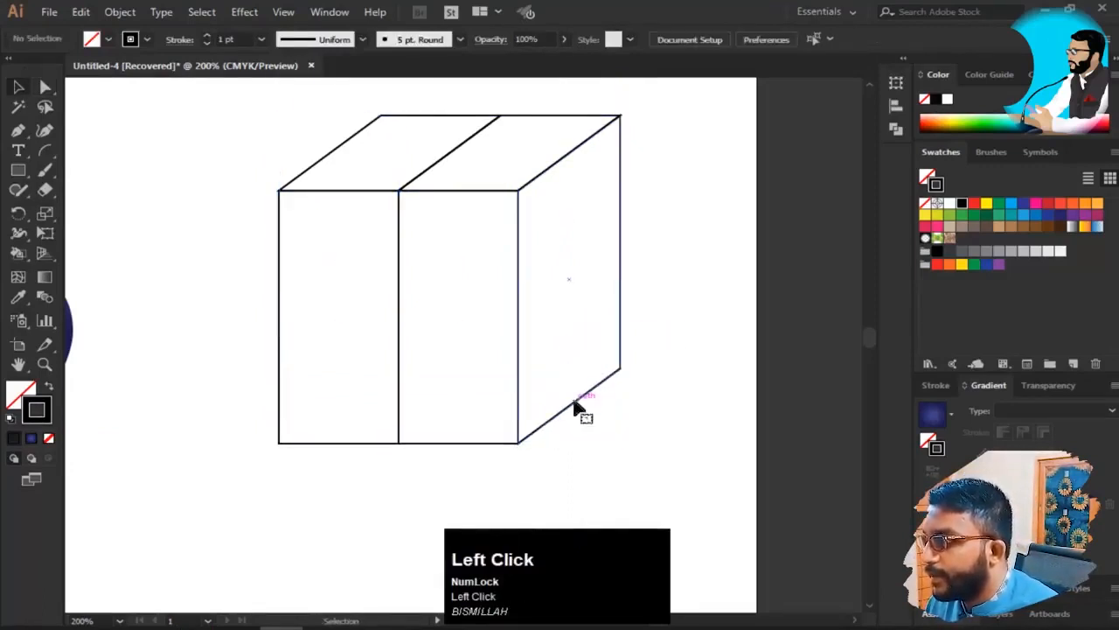
pyautogui.press('Delete')
pyautogui.click(485, 443)
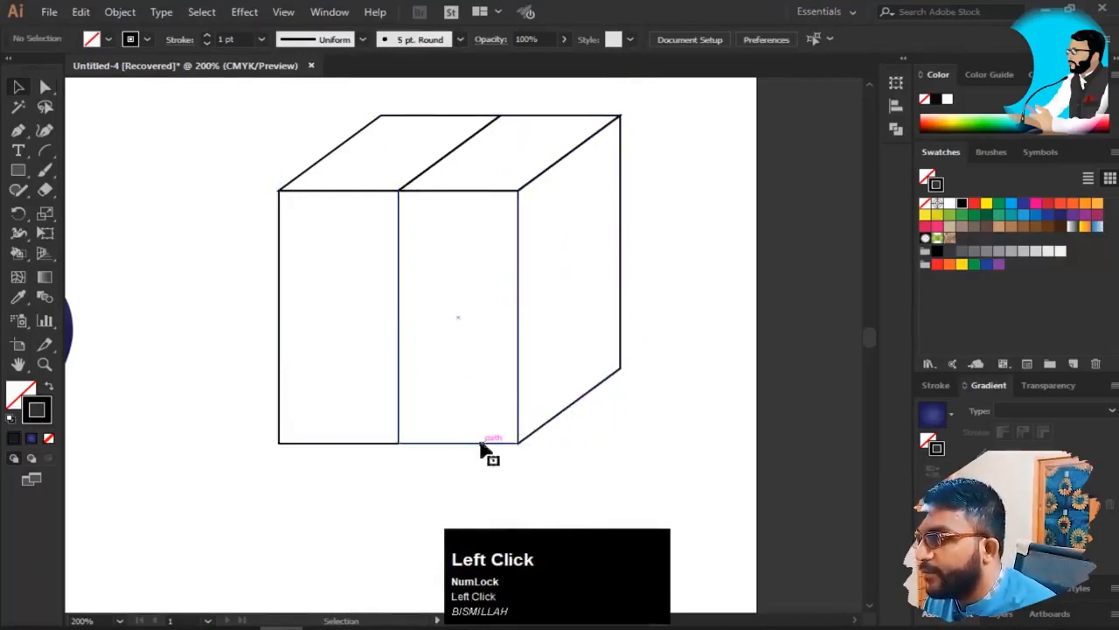
pyautogui.press('Delete')
pyautogui.click(350, 443)
pyautogui.press('Delete')
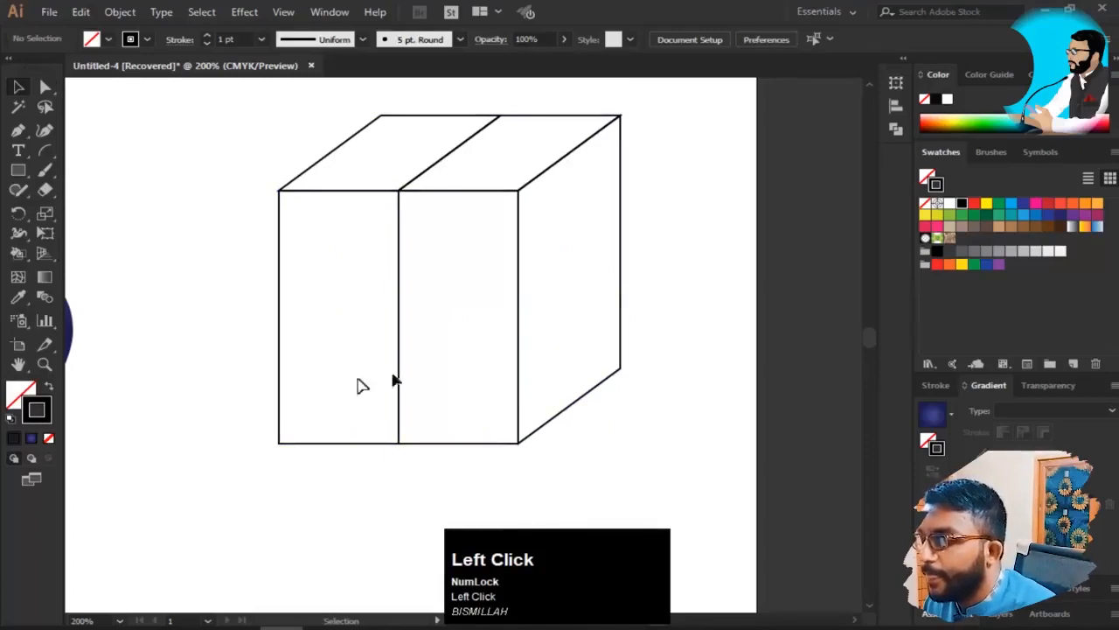
# - Copy the box's two complete front faces and its side face, and paste them in front at the same position
pyautogui.moveTo(330, 379); pyautogui.dragTo(516, 442)
pyautogui.click(658, 322)
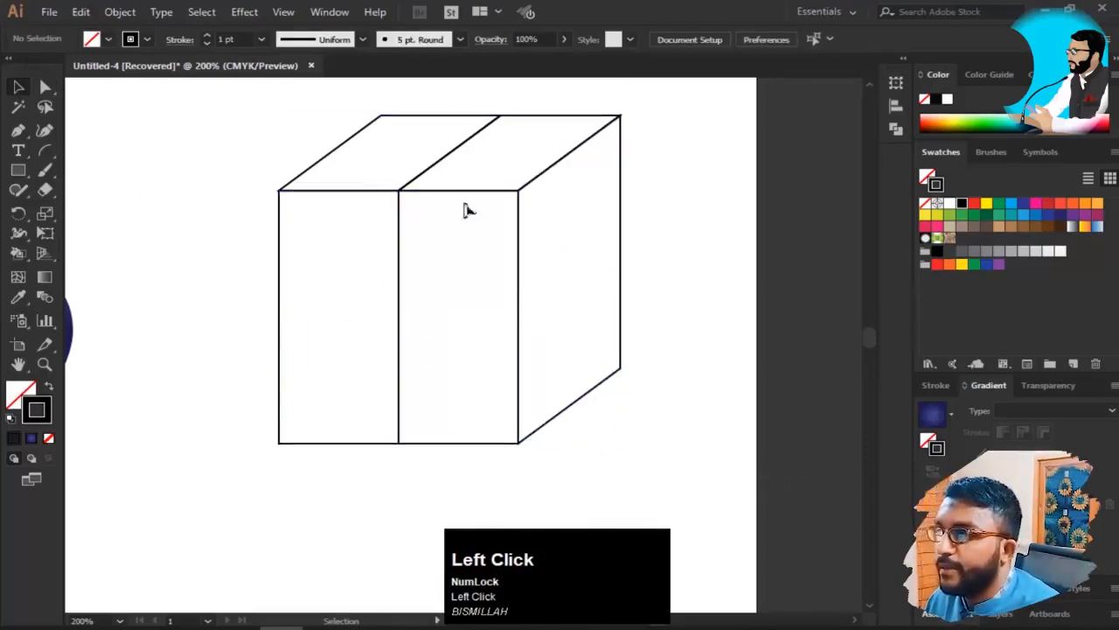
pyautogui.moveTo(757, 270); pyautogui.dragTo(519, 356)
pyautogui.press('space')
pyautogui.moveTo(644, 379); pyautogui.dragTo(362, 384)
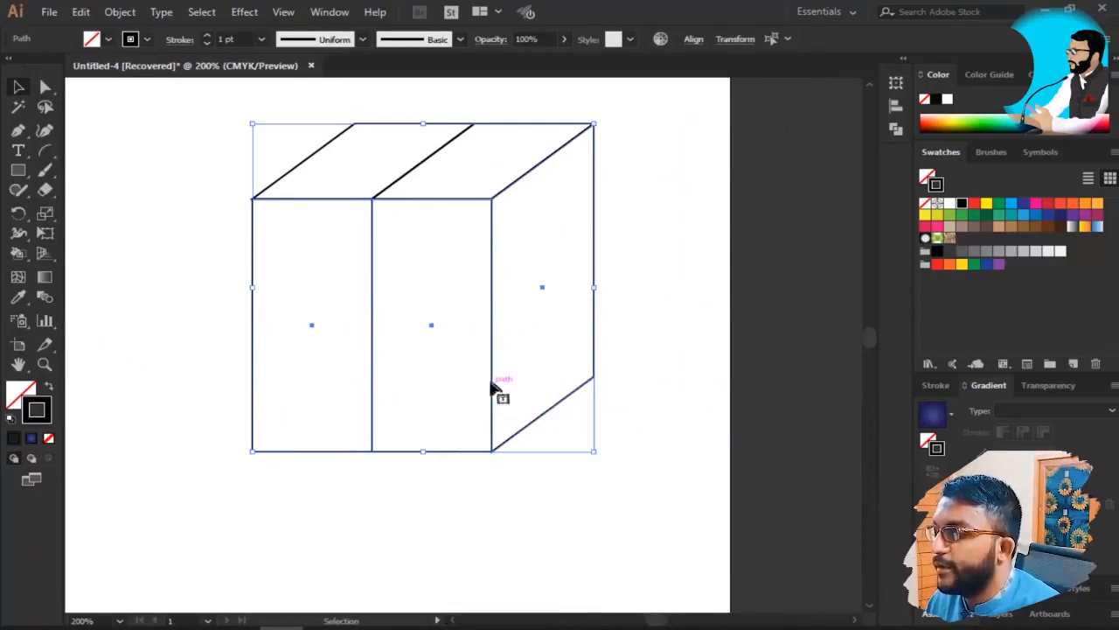
pyautogui.press('ctrl')
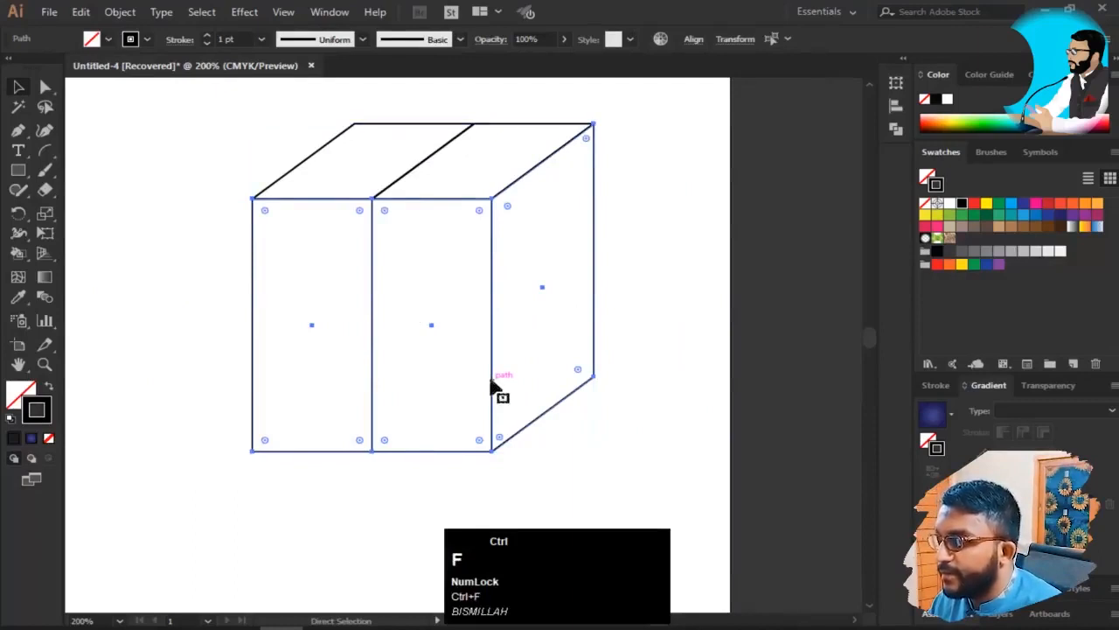
pyautogui.click(636, 354)
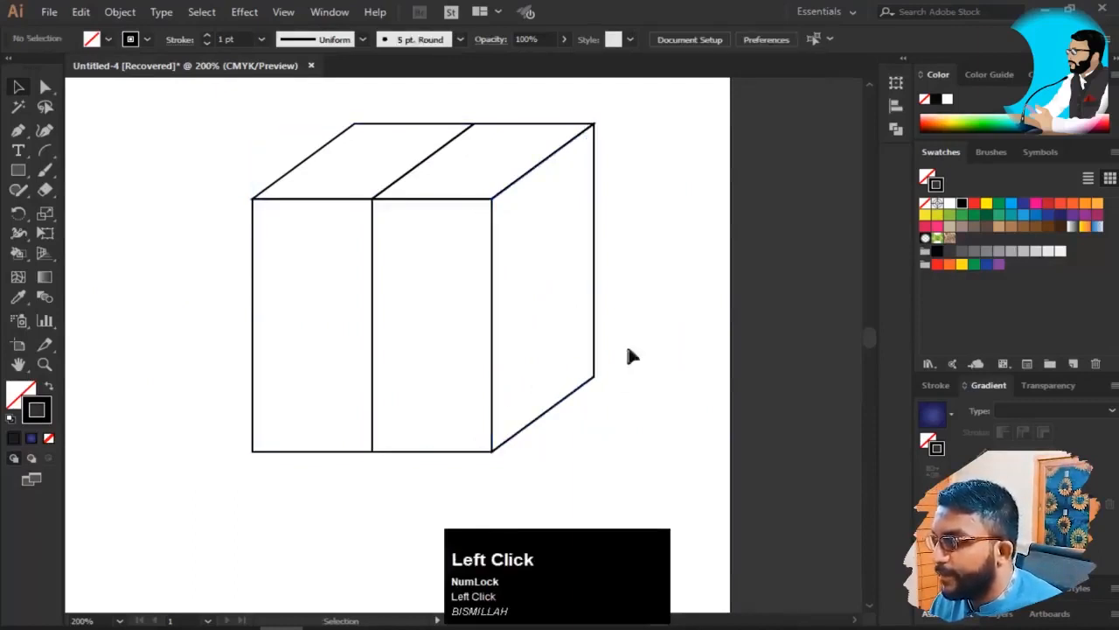
# - Try raising only the bottom anchor points of the front and side faces to make a shorter box, and undo the change
pyautogui.click(560, 411)
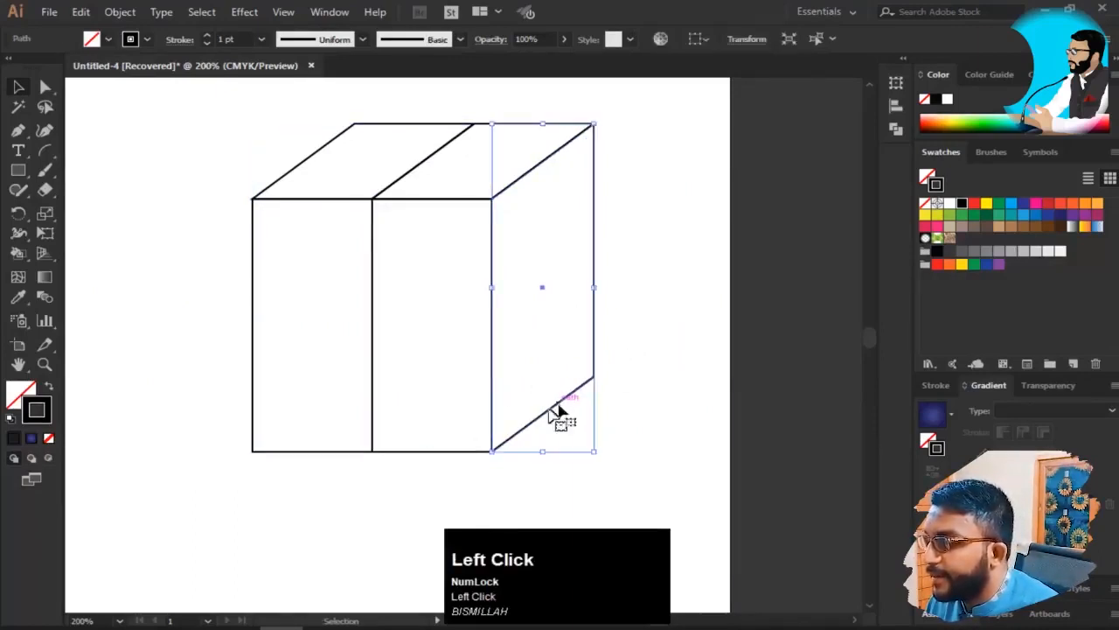
pyautogui.keyDown('shift'); pyautogui.click(411, 450); pyautogui.keyUp('shift')
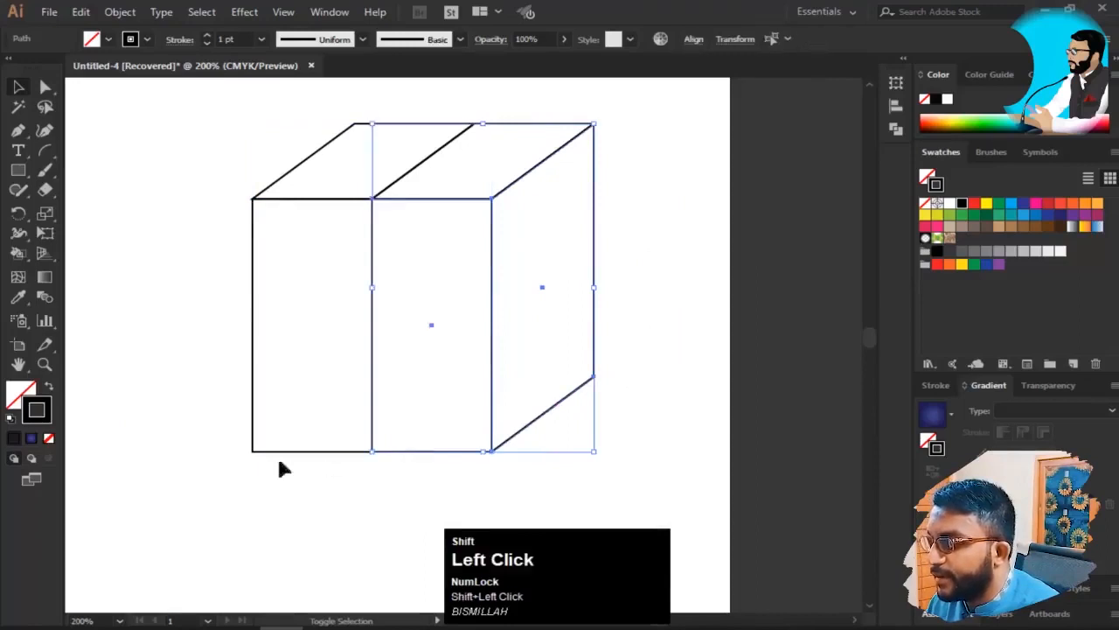
pyautogui.keyDown('shift'); pyautogui.click(323, 452); pyautogui.keyUp('shift')
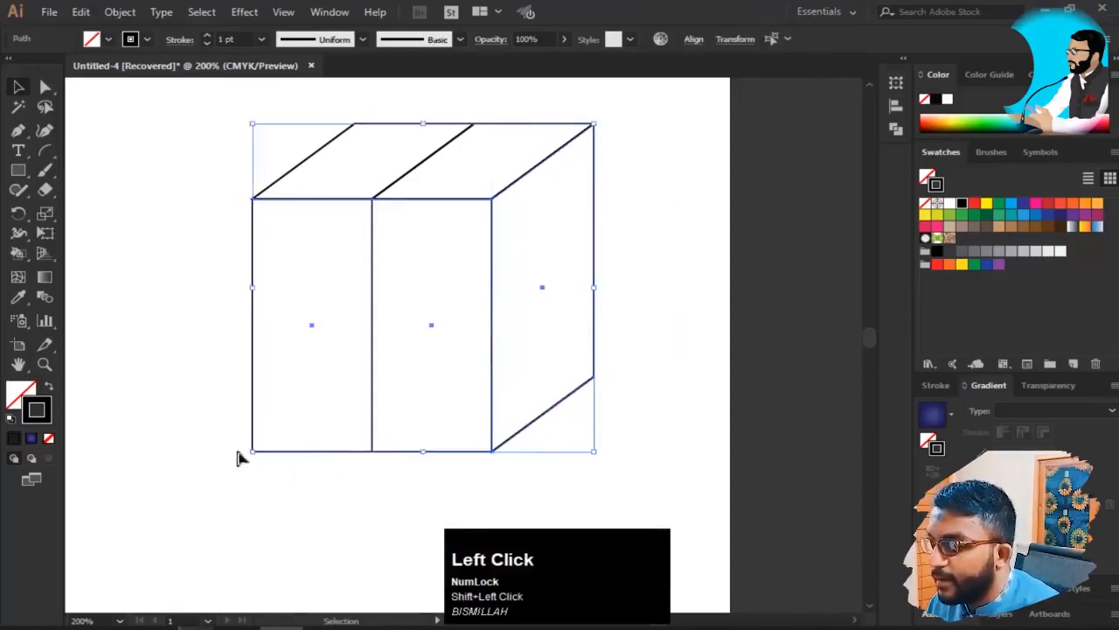
pyautogui.press('a')
pyautogui.moveTo(233, 432); pyautogui.dragTo(435, 455)
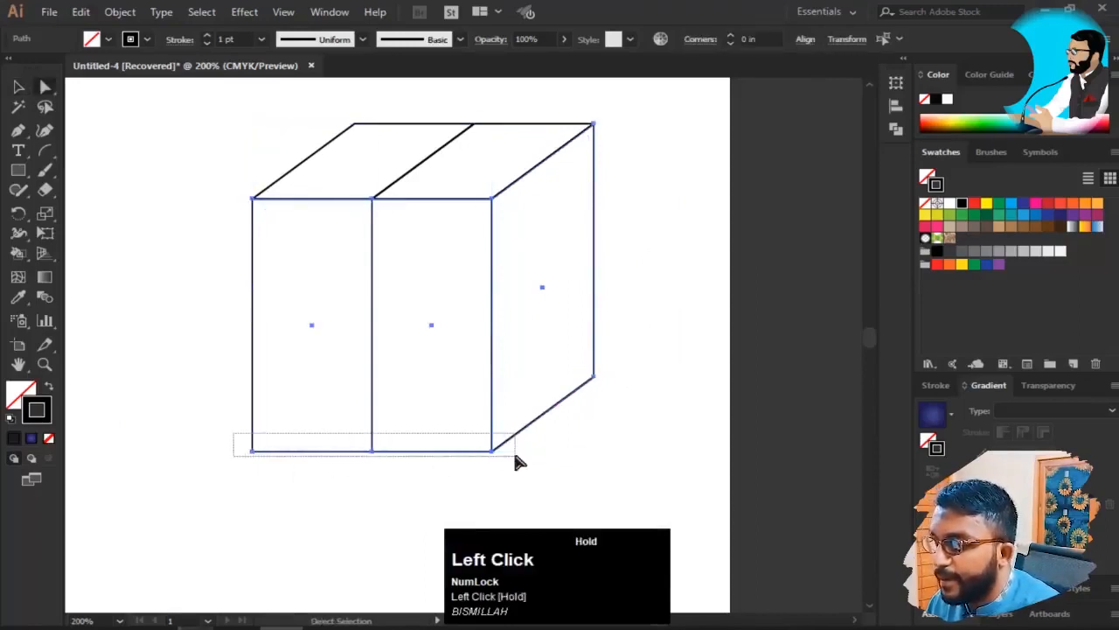
pyautogui.moveTo(515, 461); pyautogui.dragTo(515, 462)
pyautogui.keyDown('shift'); pyautogui.moveTo(676, 332); pyautogui.dragTo(560, 456); pyautogui.keyUp('shift')
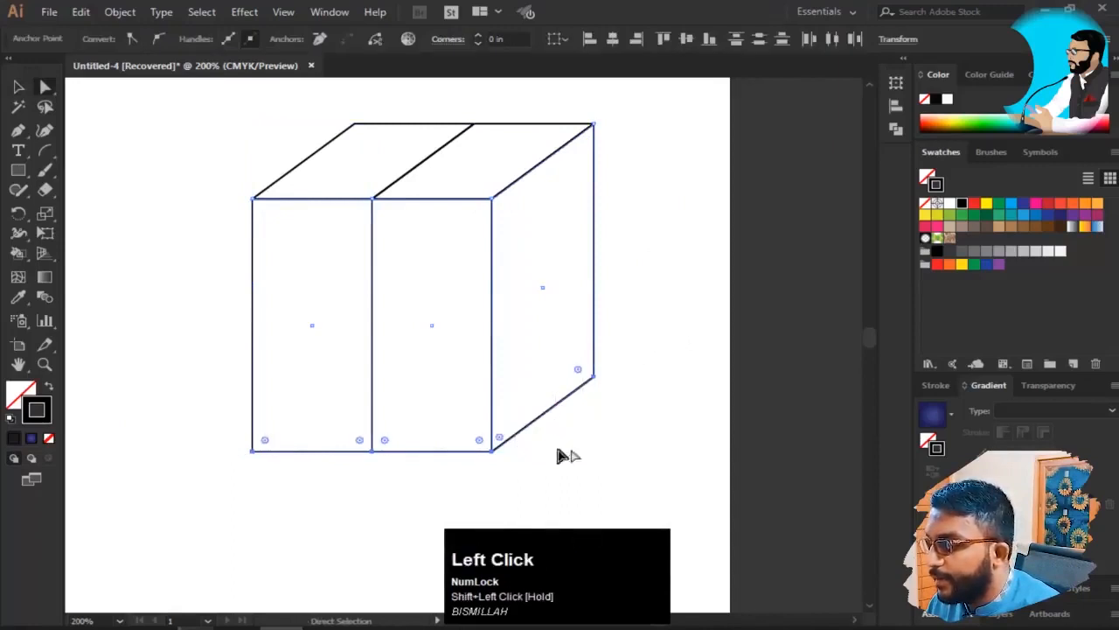
pyautogui.moveTo(493, 452); pyautogui.dragTo(493, 344)
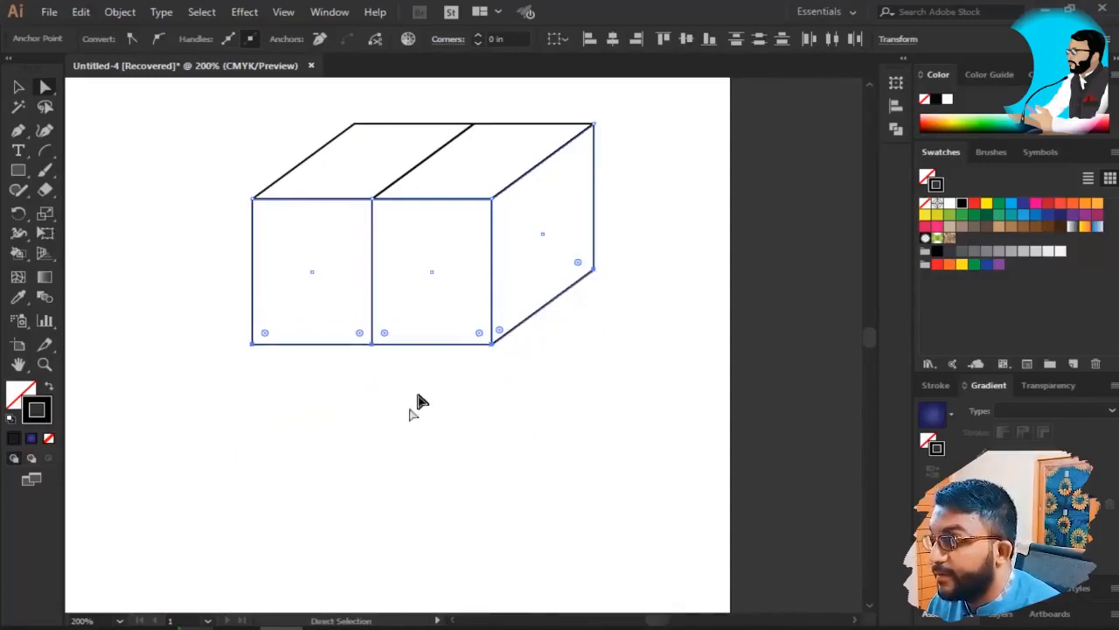
pyautogui.press('ctrl')
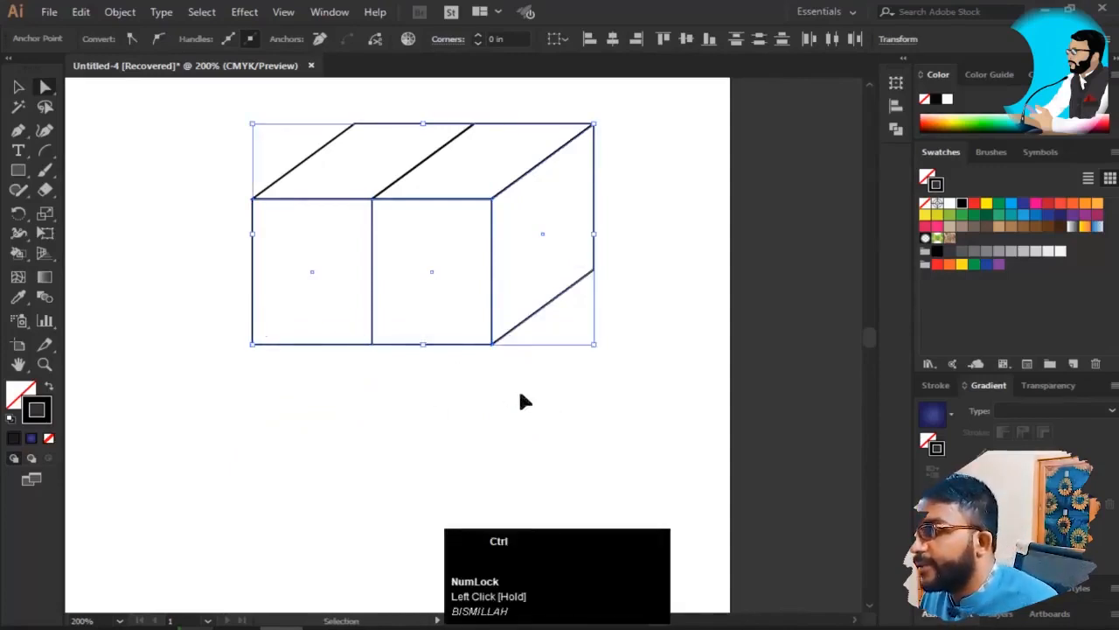
pyautogui.hotkey('ctrl', 'z')
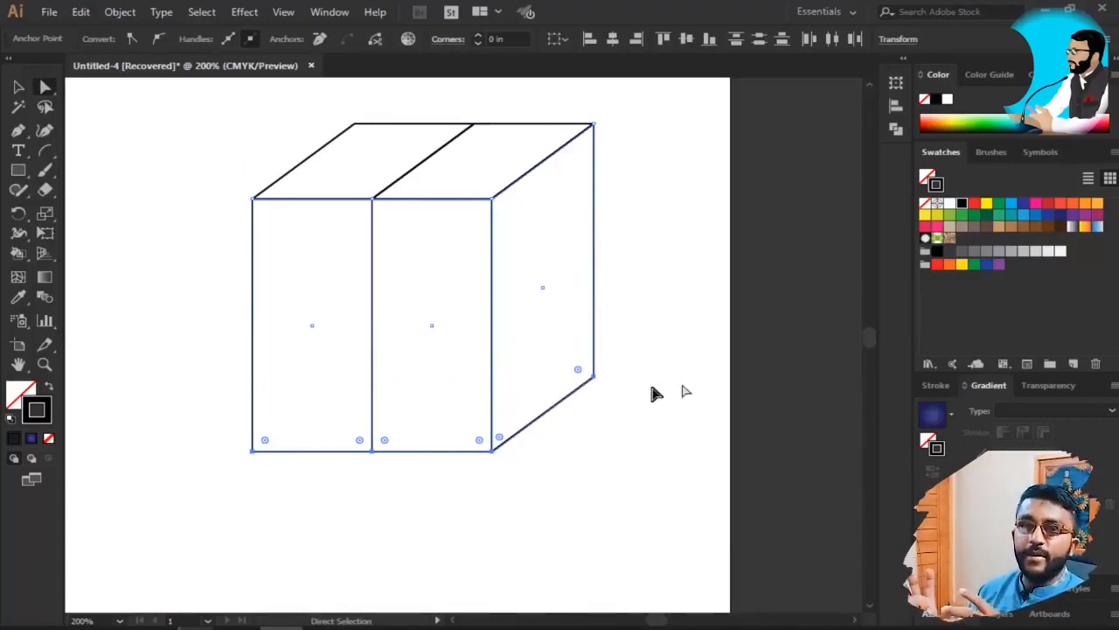
pyautogui.click(568, 464)
pyautogui.press('space')
pyautogui.moveTo(559, 464)
pyautogui.mouseDown()
pyautogui.moveTo(582, 382)
pyautogui.moveTo(566, 465)
pyautogui.mouseUp()
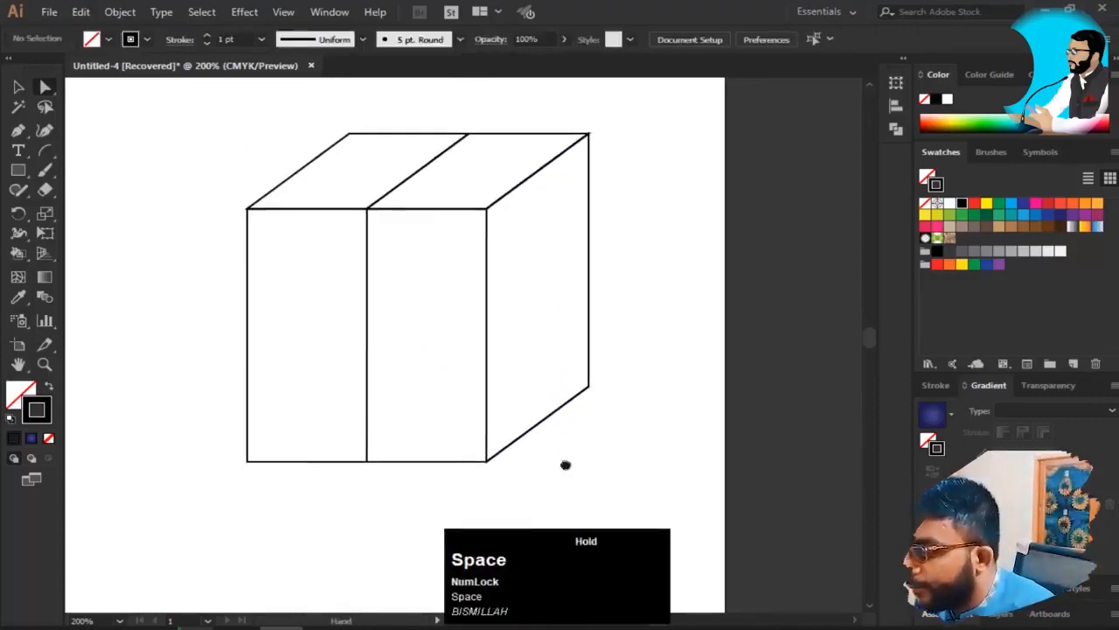
pyautogui.click(665, 313)
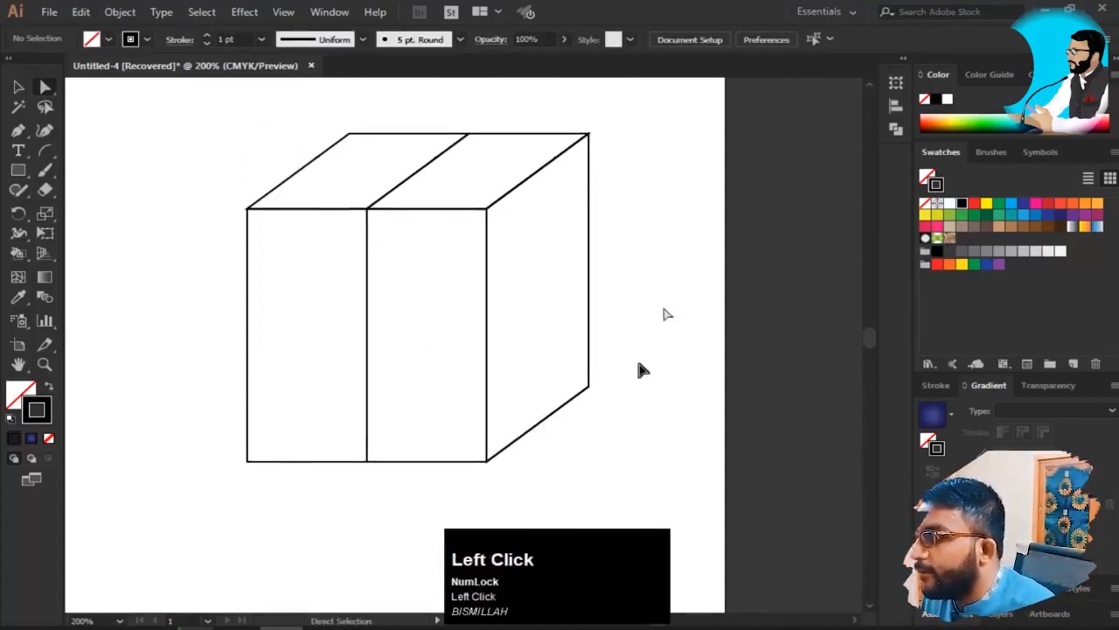
pyautogui.moveTo(664, 308); pyautogui.dragTo(255, 492)
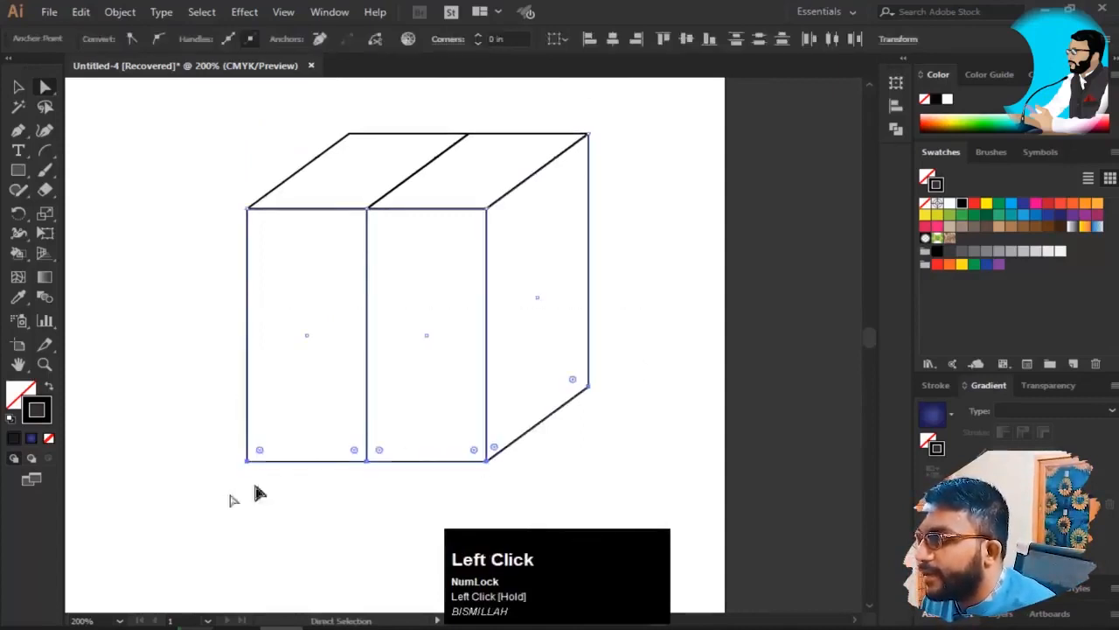
pyautogui.click(393, 417)
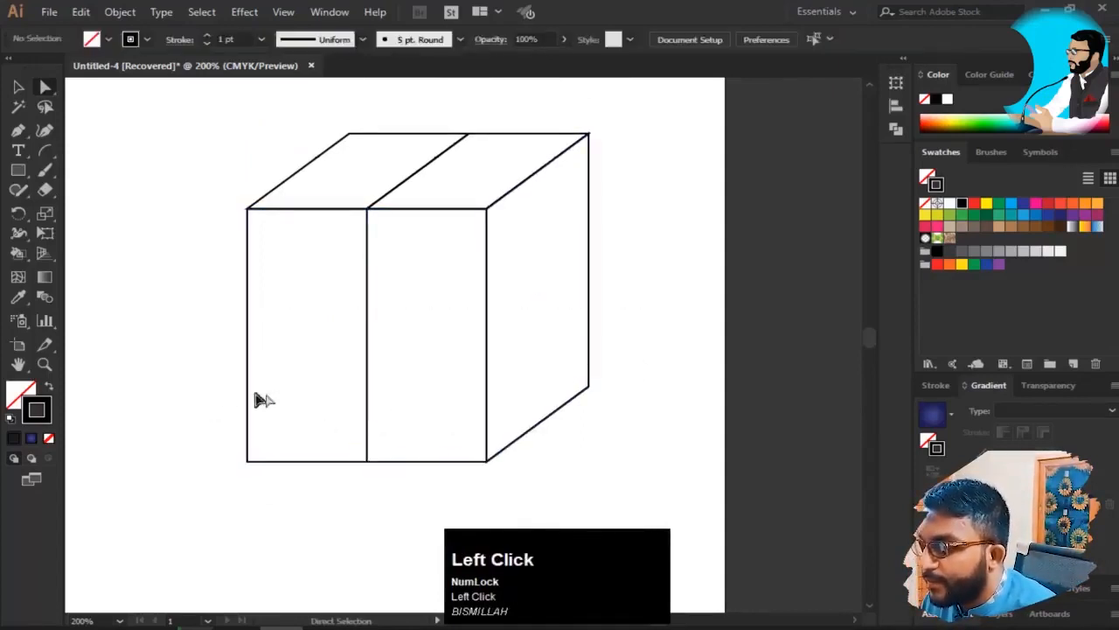
# - Try shortening the two front faces and the side face together by raising their shared lower boundary, and undo the scaling
pyautogui.click(367, 408)
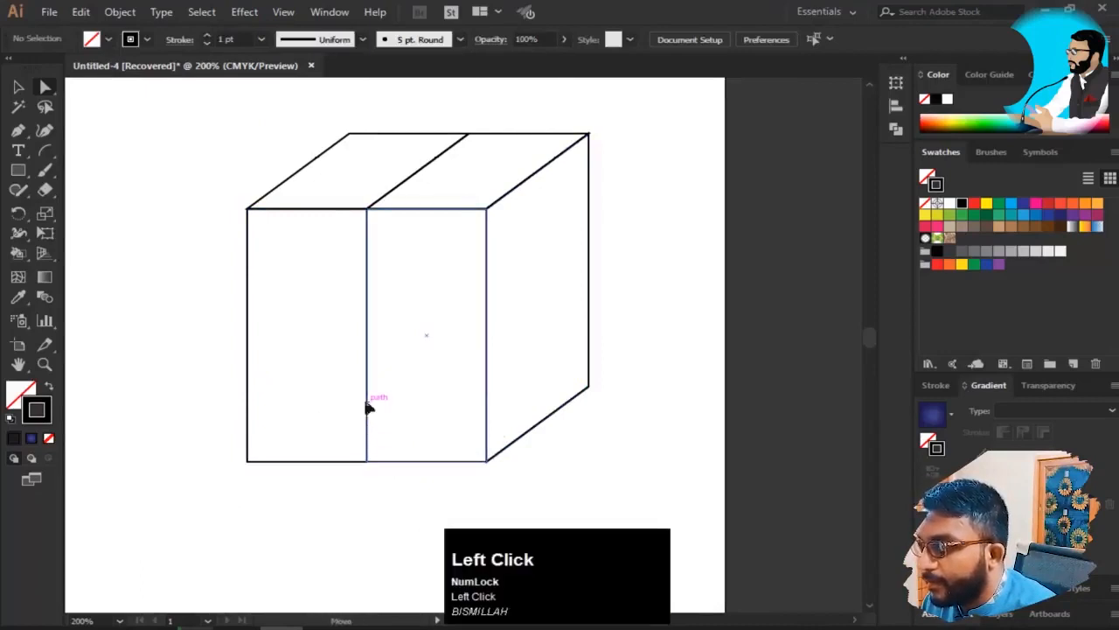
pyautogui.keyDown('shift'); pyautogui.click(247, 378); pyautogui.keyUp('shift')
pyautogui.keyDown('shift'); pyautogui.click(517, 326); pyautogui.keyUp('shift')
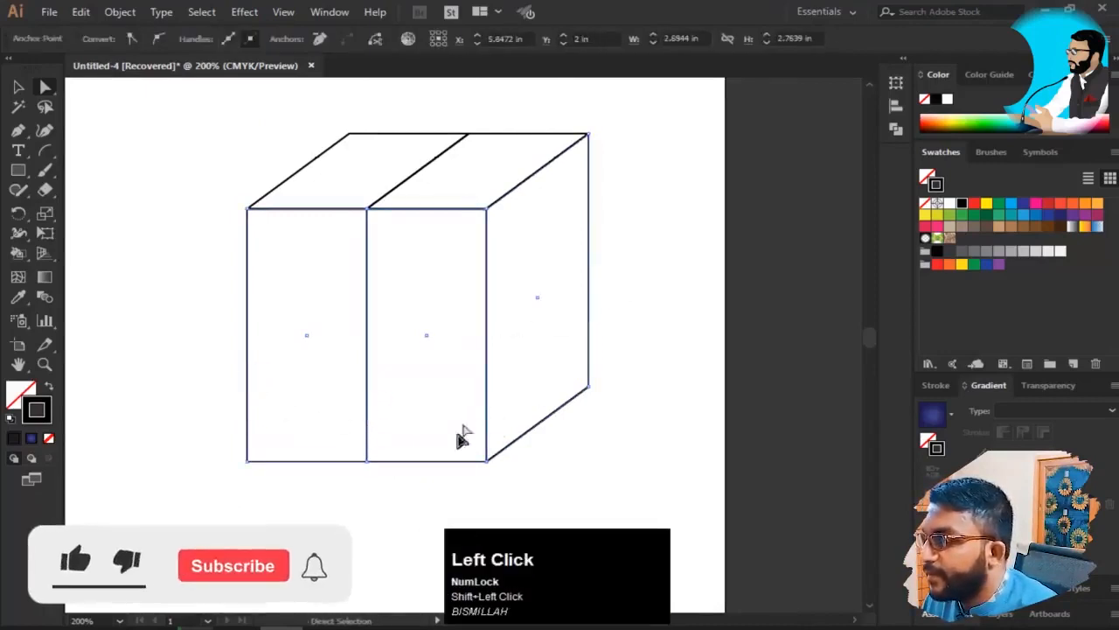
pyautogui.press('v')
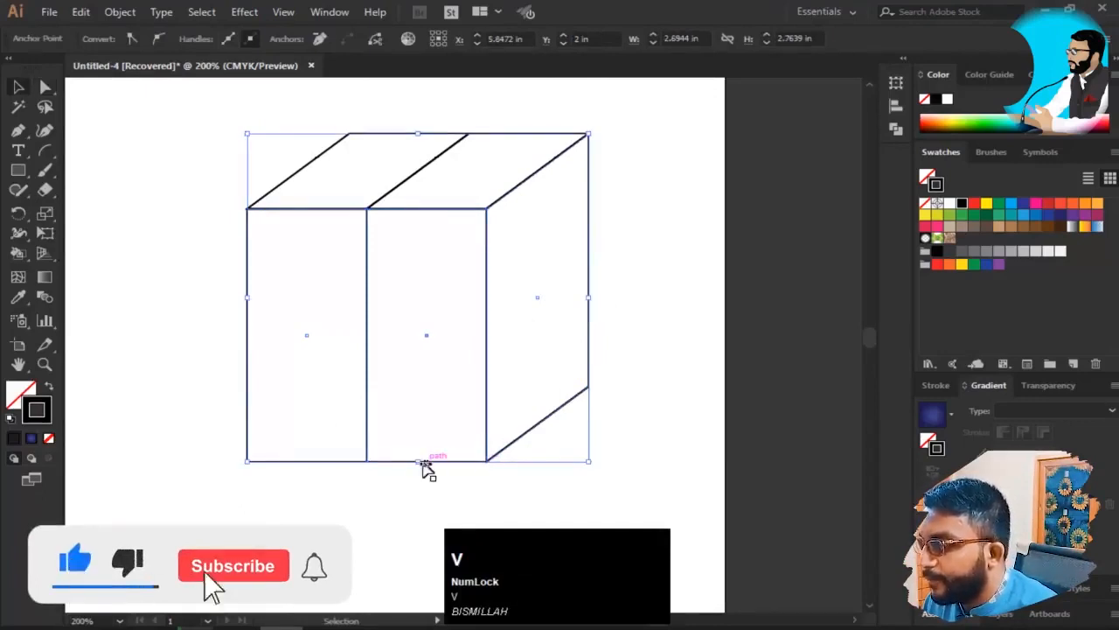
pyautogui.moveTo(426, 463); pyautogui.dragTo(439, 405)
pyautogui.hotkey('ctrl', 'z')
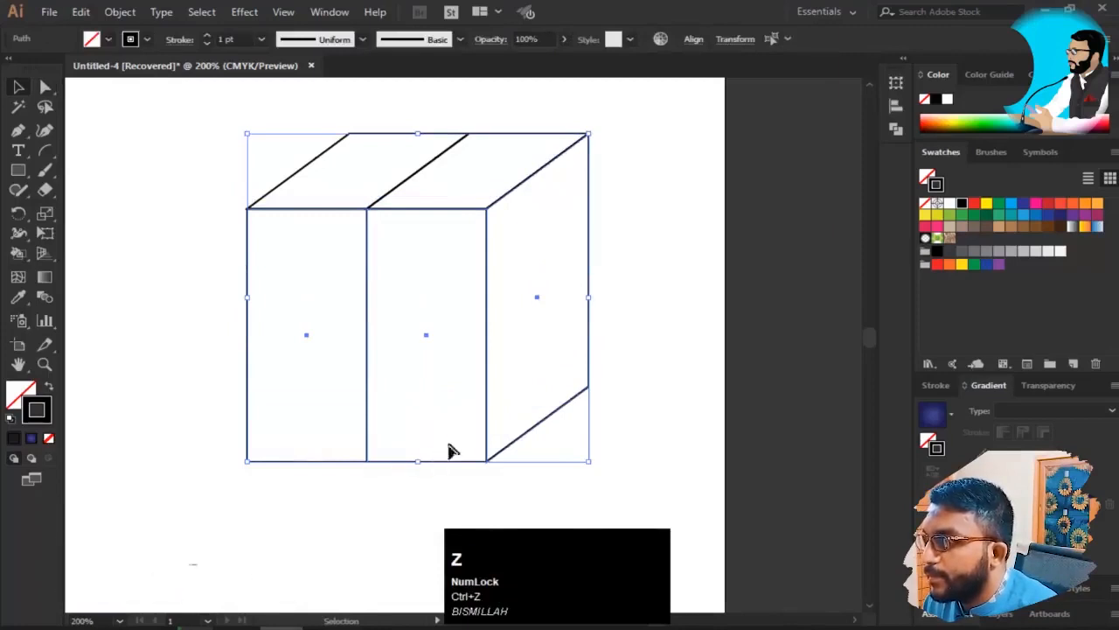
# - Try moving the selected faces by their shared bottom corner anchor with Direct Selection, undo each move, and clear the selection
pyautogui.press('a')
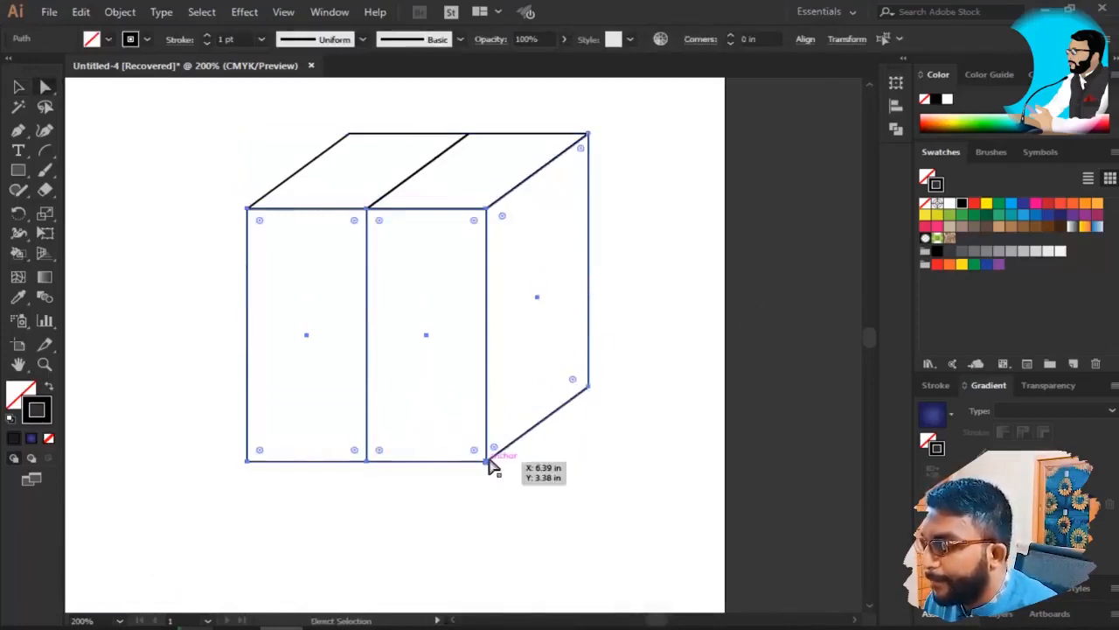
pyautogui.moveTo(494, 466); pyautogui.dragTo(491, 424)
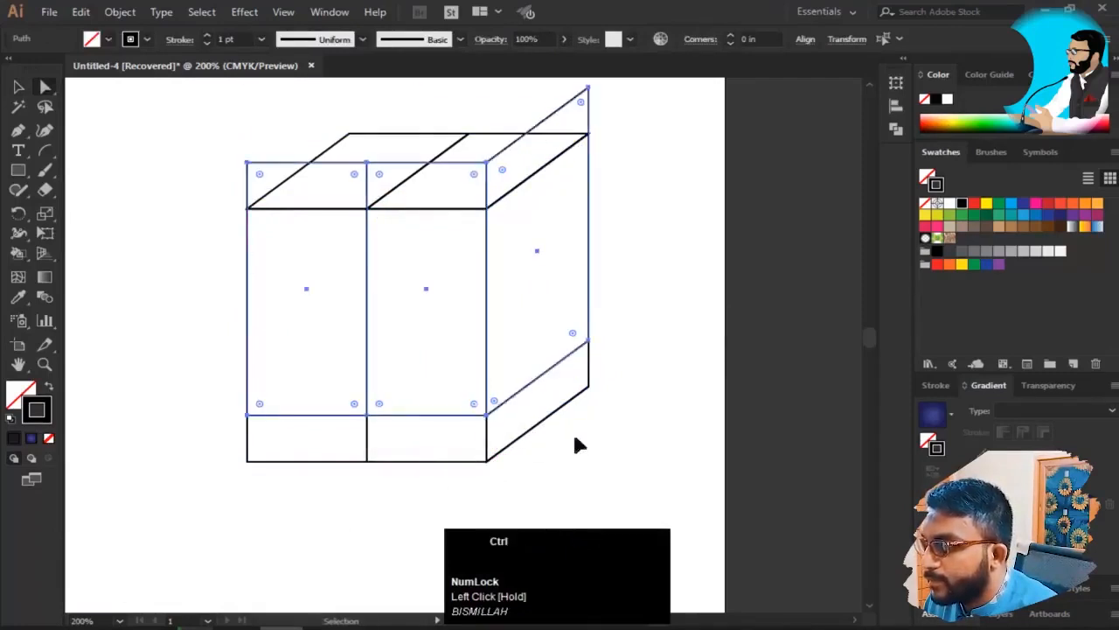
pyautogui.hotkey('ctrl', 'z')
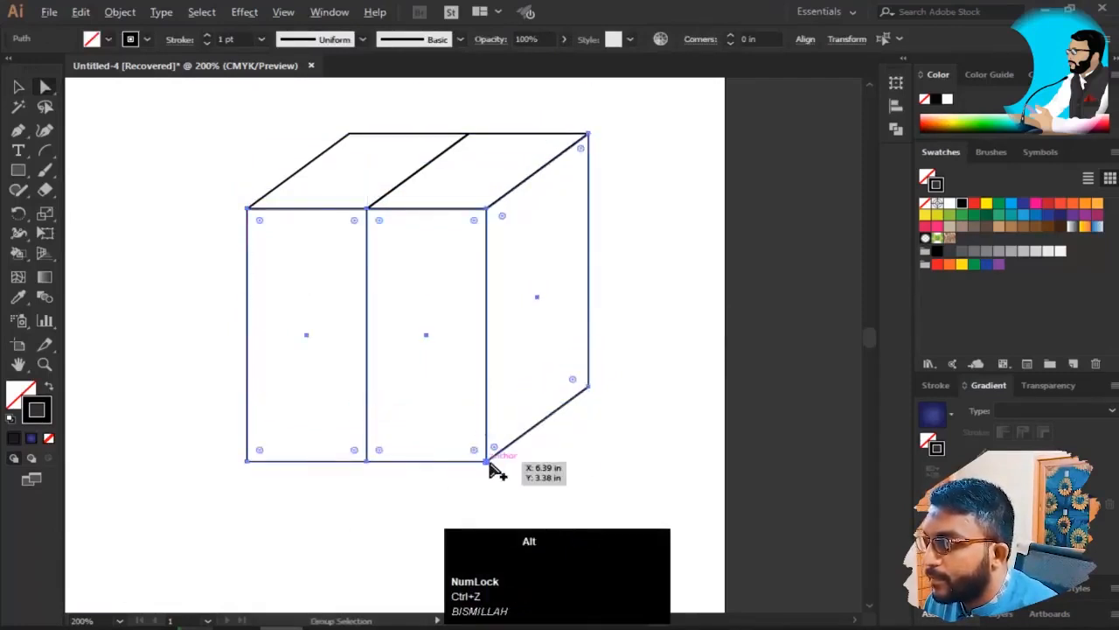
pyautogui.moveTo(492, 464)
pyautogui.mouseDown()
pyautogui.moveTo(490, 446)
pyautogui.moveTo(500, 457)
pyautogui.mouseUp()
pyautogui.hotkey('ctrl', 'z')
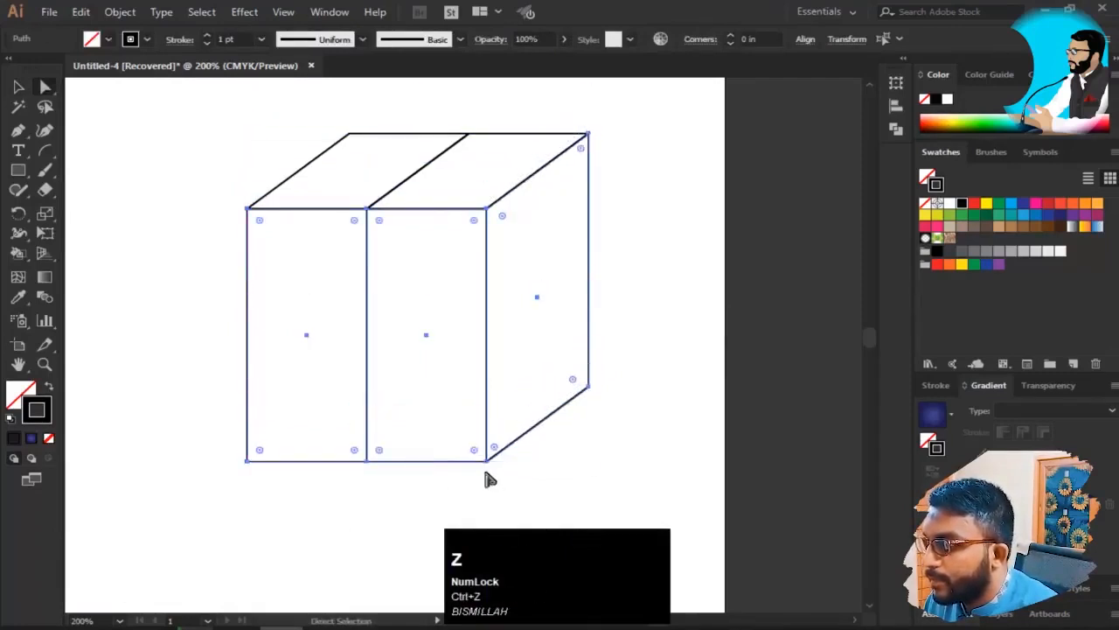
pyautogui.keyDown('shift'); pyautogui.click(491, 453); pyautogui.keyUp('shift')
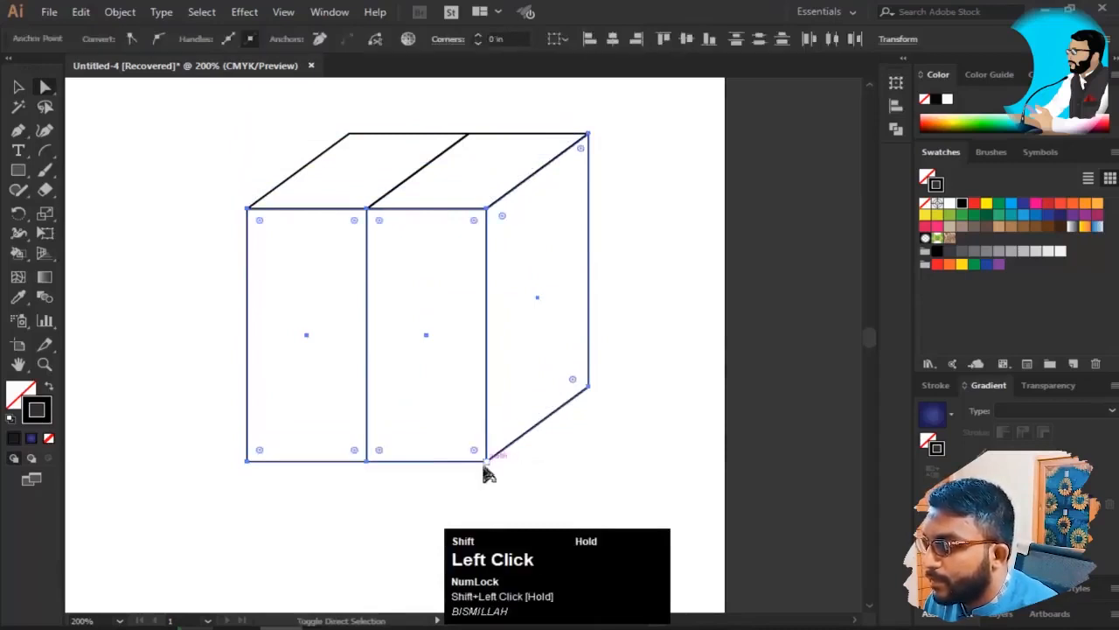
pyautogui.click(518, 440)
pyautogui.click(626, 392)
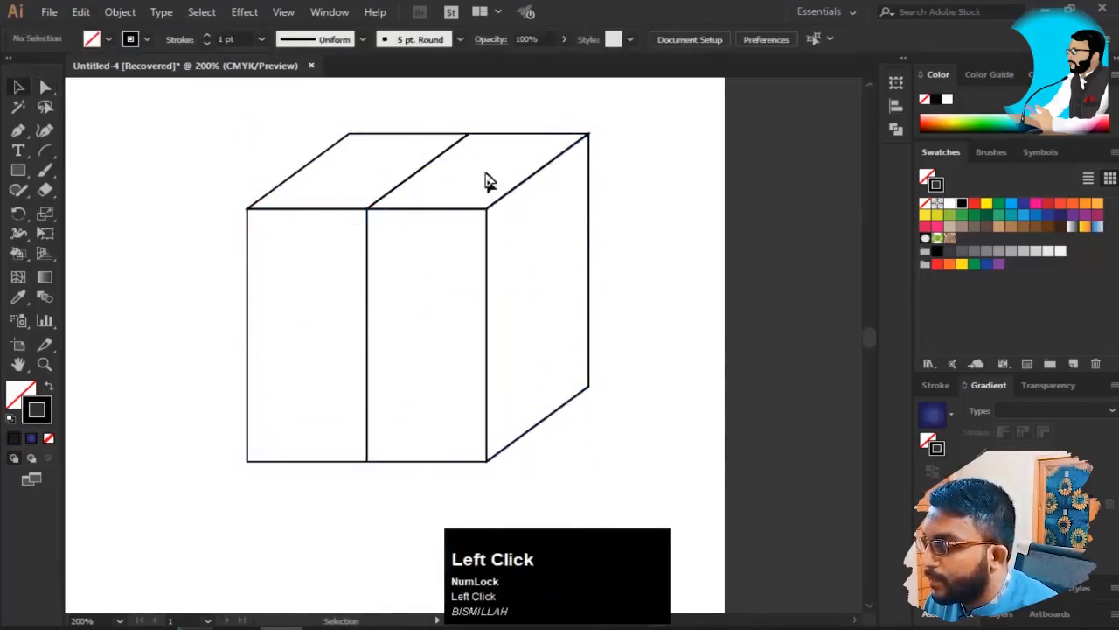
# - Try grouping the two front faces with the side face and moving the group diagonally down, and undo both the move and the grouping
pyautogui.click(368, 277)
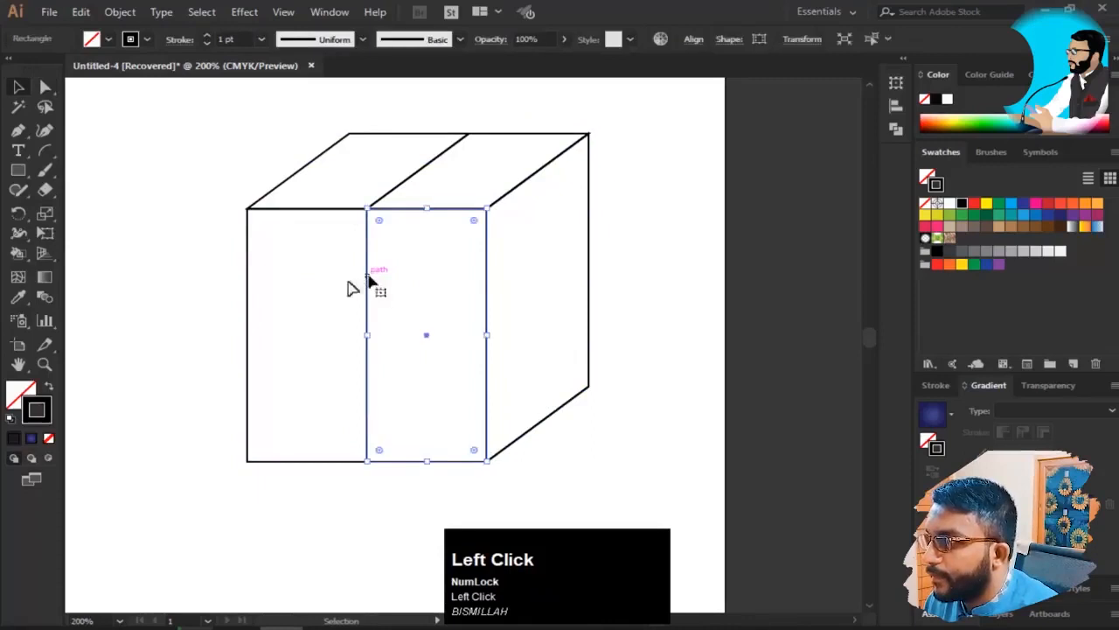
pyautogui.keyDown('shift'); pyautogui.click(248, 289); pyautogui.keyUp('shift')
pyautogui.keyDown('shift'); pyautogui.click(590, 267); pyautogui.keyUp('shift')
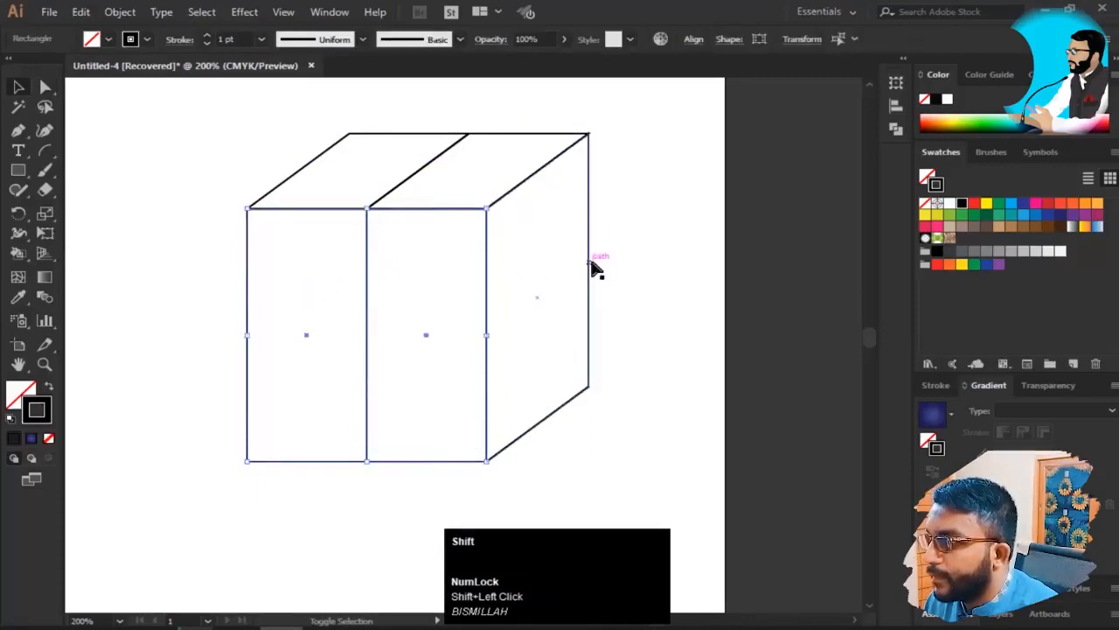
pyautogui.press('ctrl')
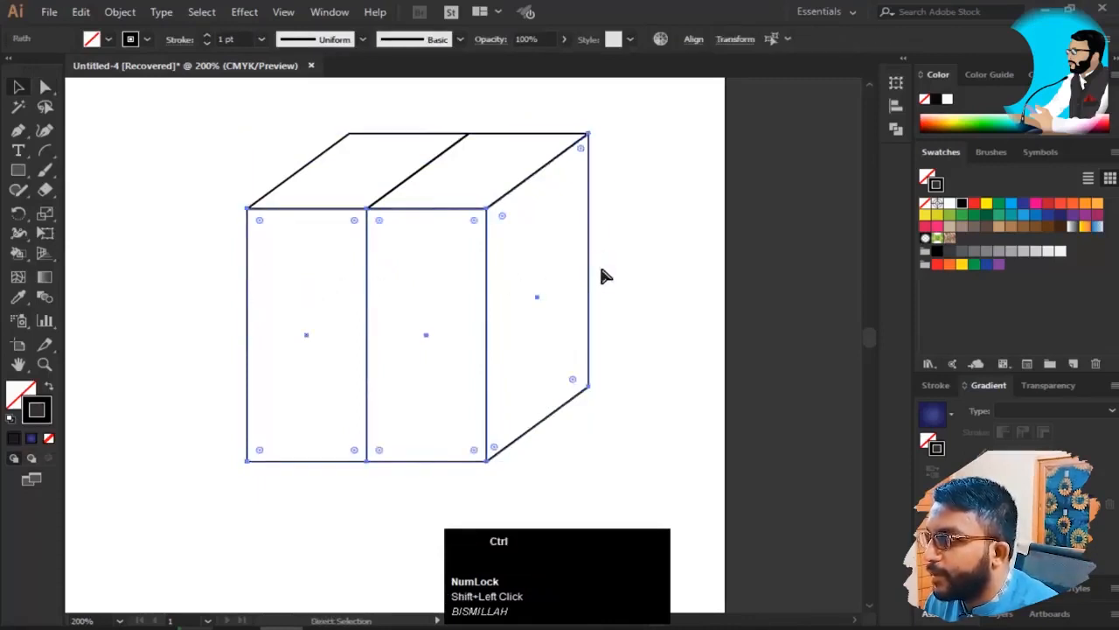
pyautogui.hotkey('ctrl', 'g')
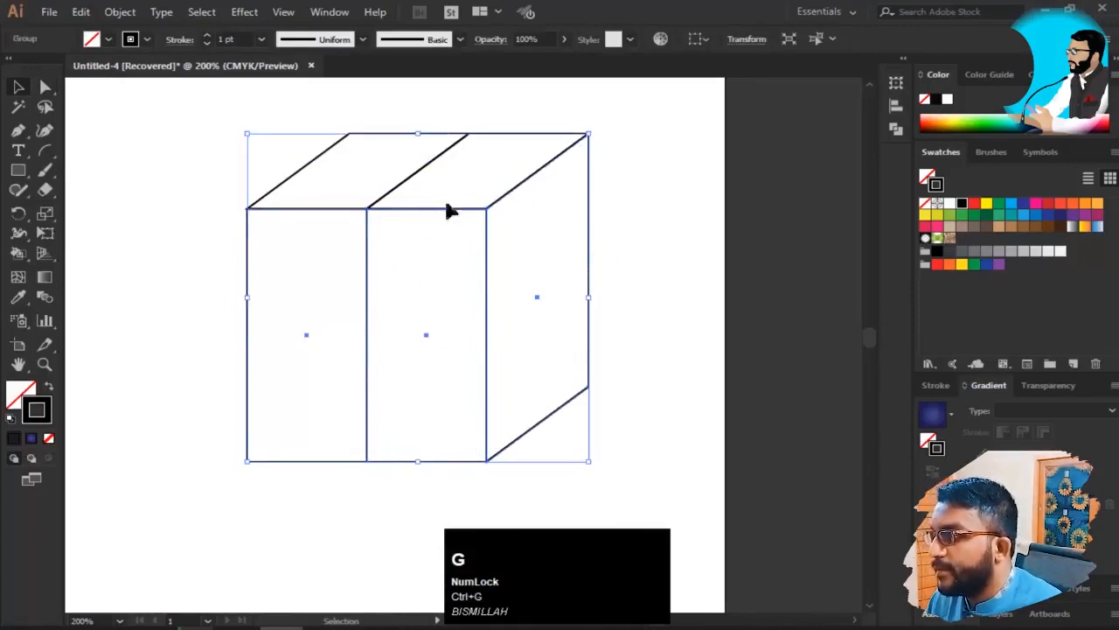
pyautogui.moveTo(446, 208); pyautogui.dragTo(515, 280)
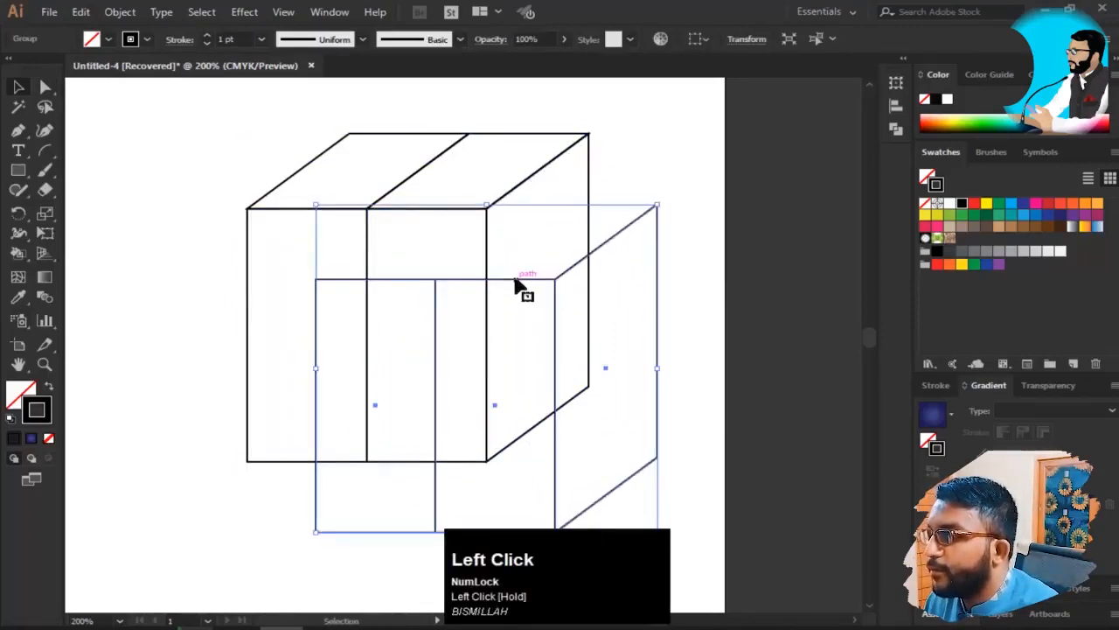
pyautogui.hotkey('ctrl', 'z')
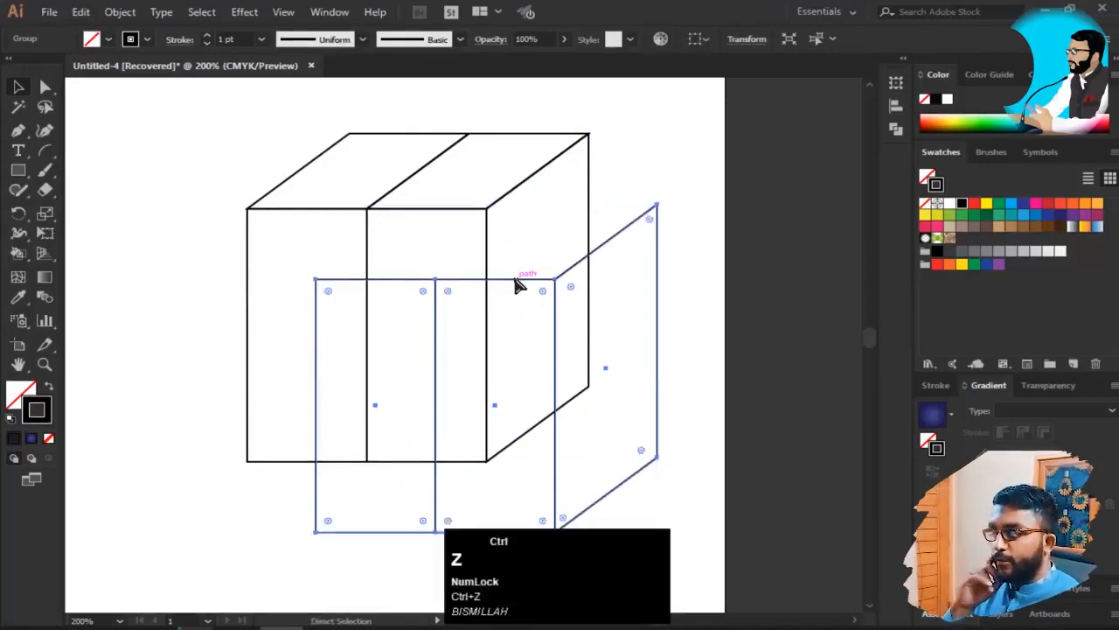
pyautogui.click(617, 256)
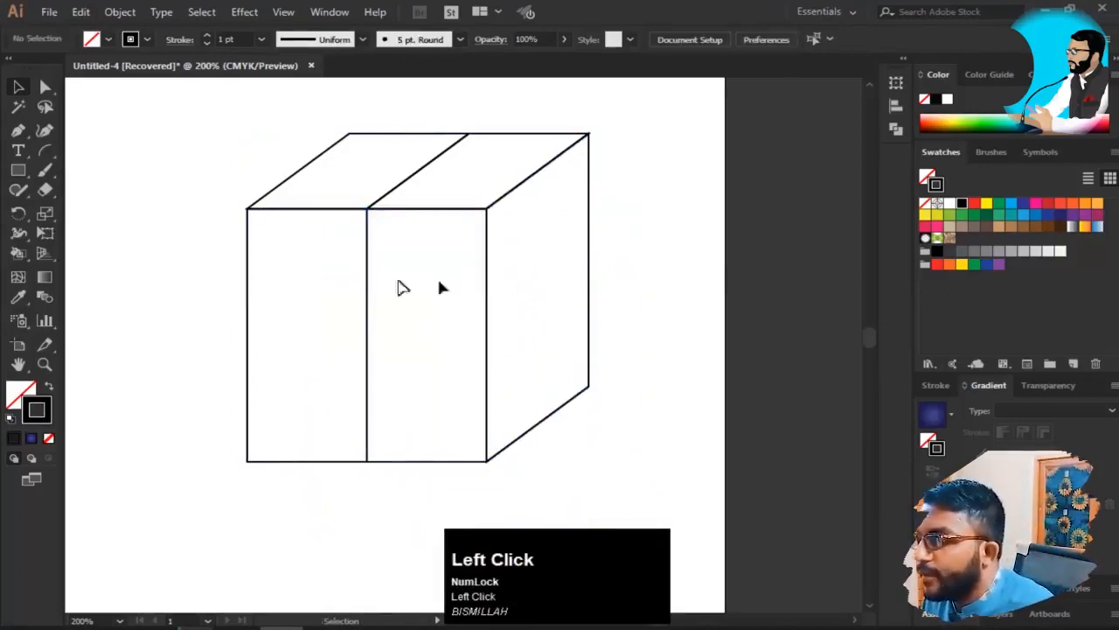
# - Select the box's two front faces and its side face and group them into one object
pyautogui.click(372, 291)
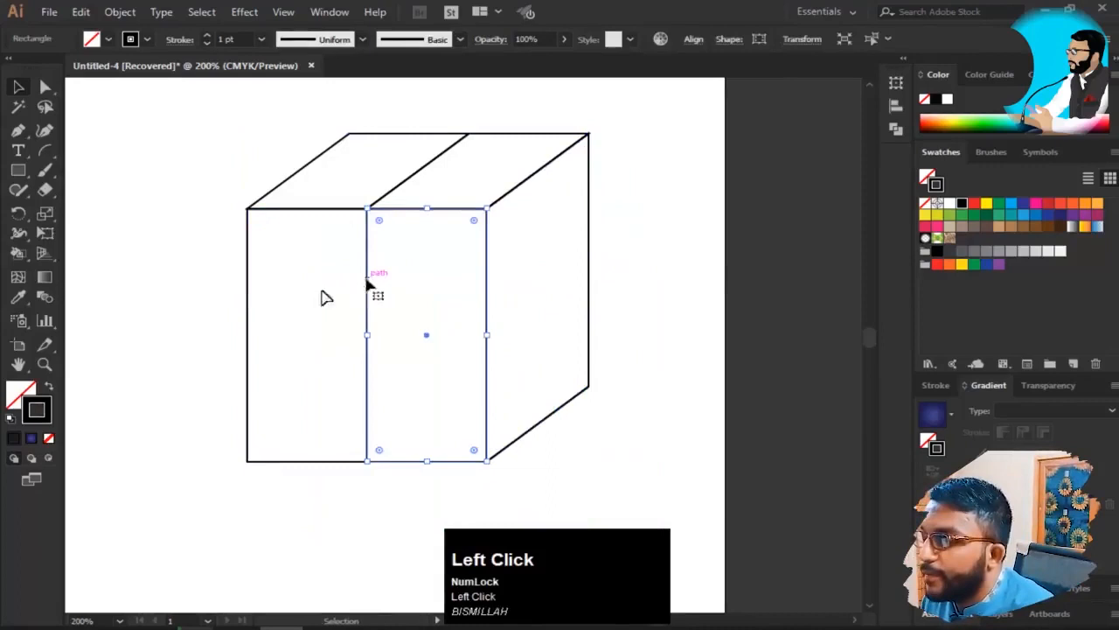
pyautogui.keyDown('shift'); pyautogui.click(248, 284); pyautogui.keyUp('shift')
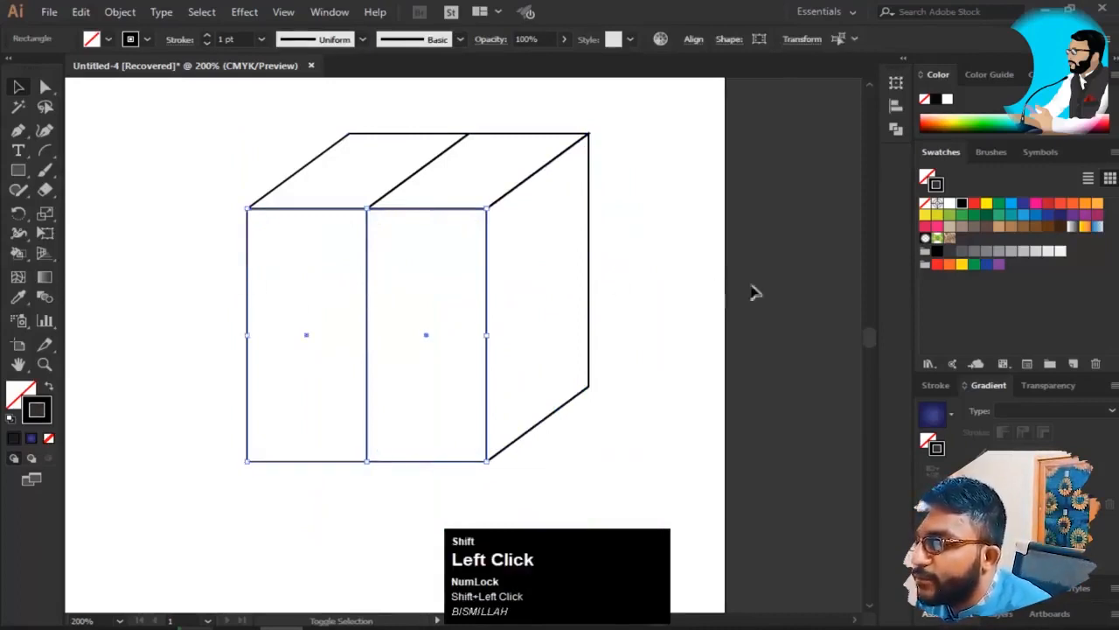
pyautogui.keyDown('shift'); pyautogui.click(587, 283); pyautogui.keyUp('shift')
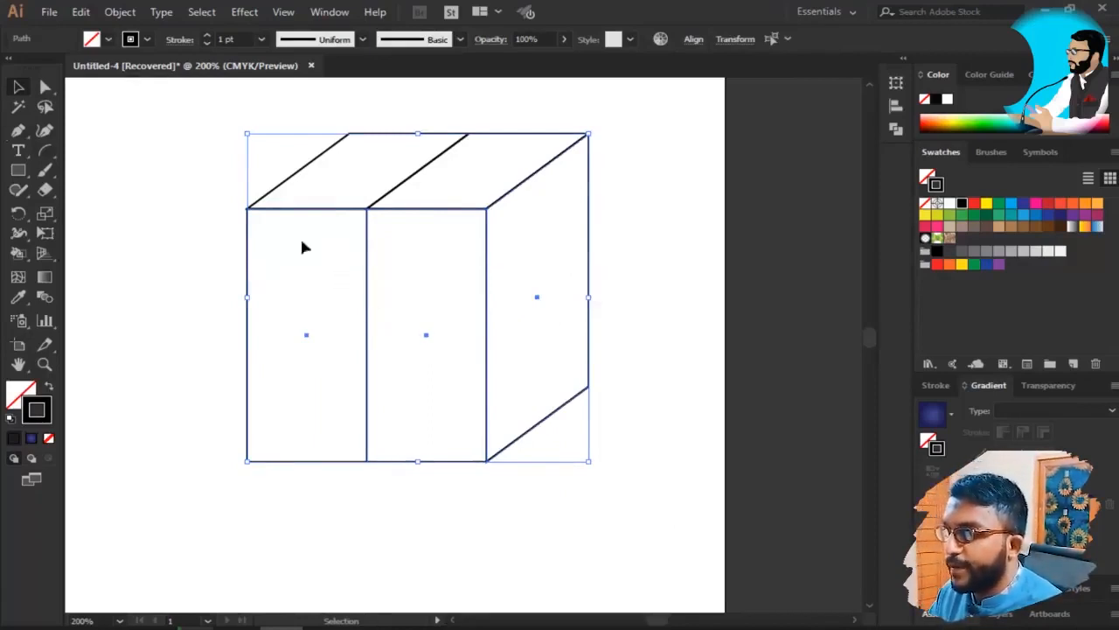
pyautogui.click(77, 12)
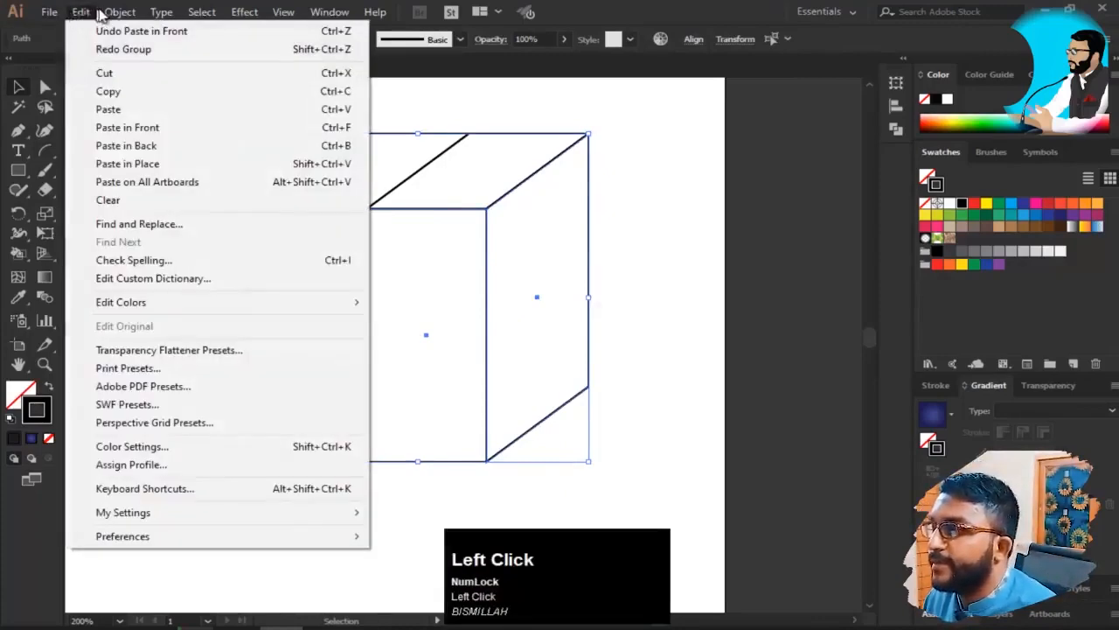
pyautogui.moveTo(101, 15)
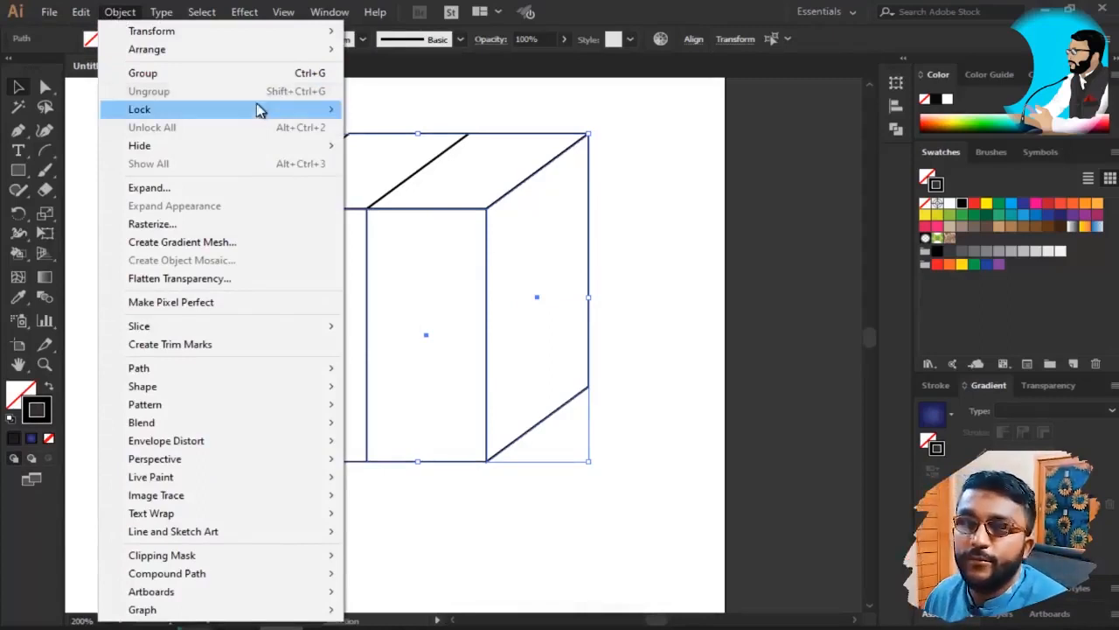
pyautogui.moveTo(249, 111)
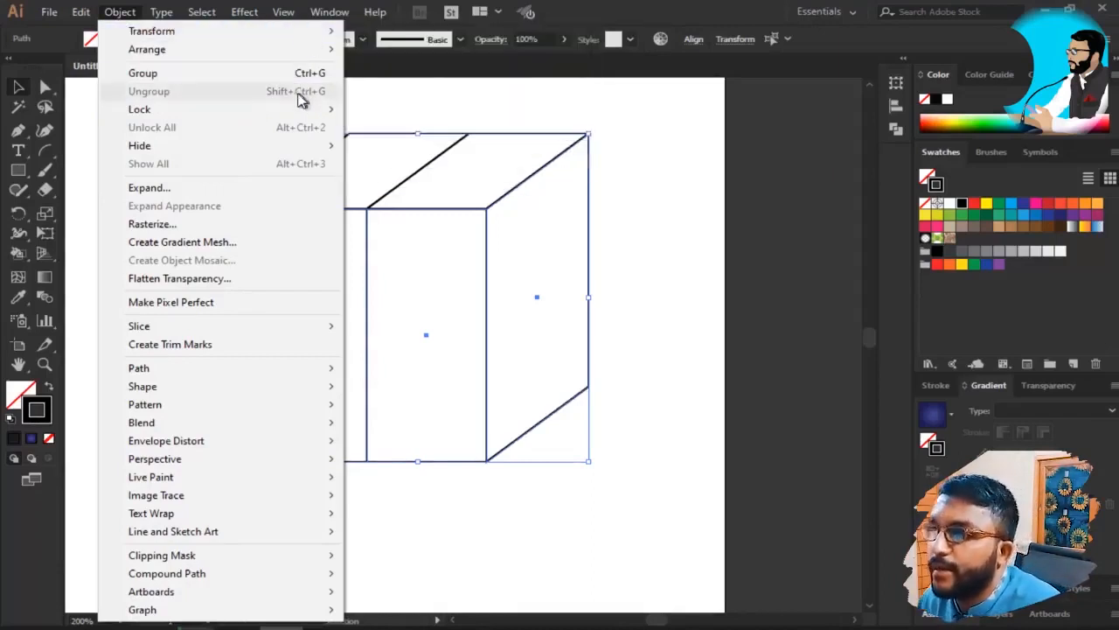
pyautogui.click(248, 81)
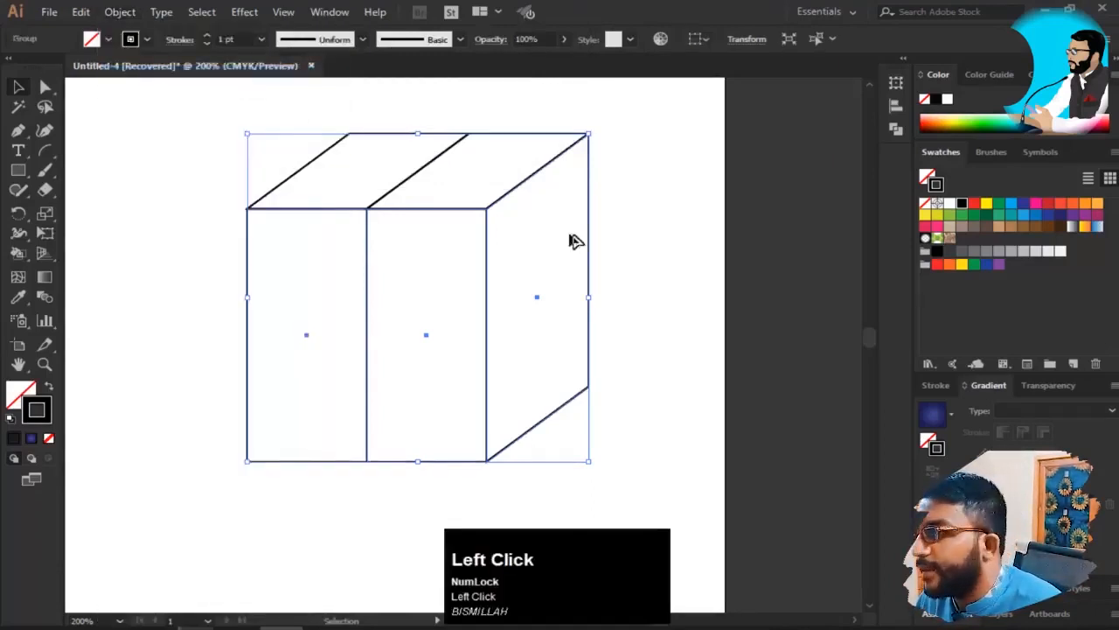
# - Examine the Direct Selection Tool and the Group Selection Tool that share one toolbox slot
pyautogui.press('space')
pyautogui.moveTo(445, 280); pyautogui.dragTo(422, 277)
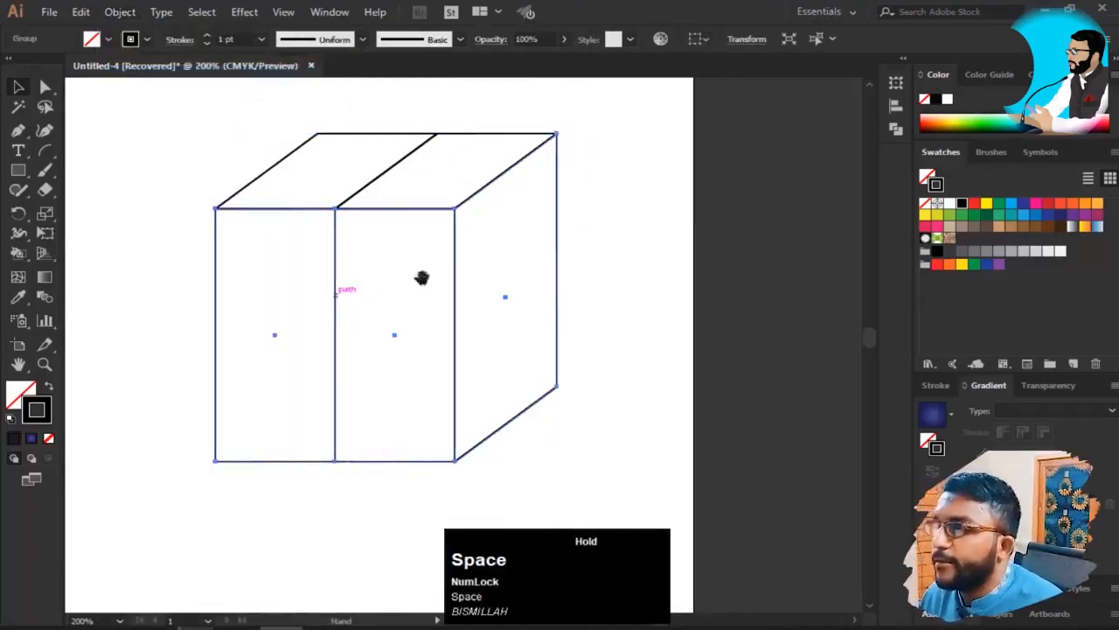
pyautogui.click(45, 88)
pyautogui.rightClick(46, 87)
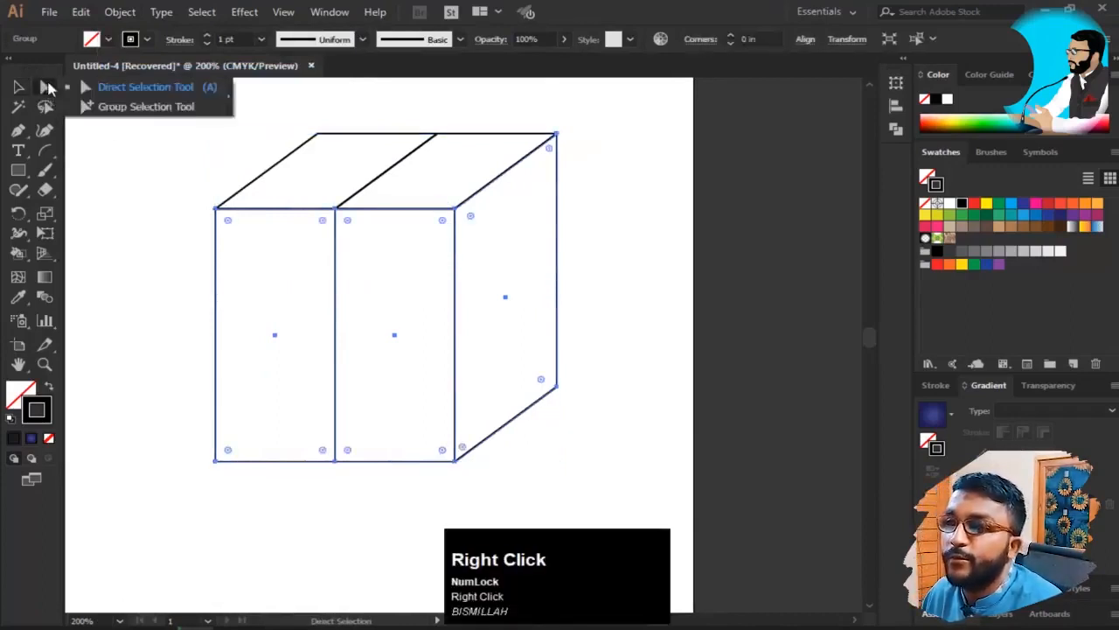
pyautogui.press('super+equal')
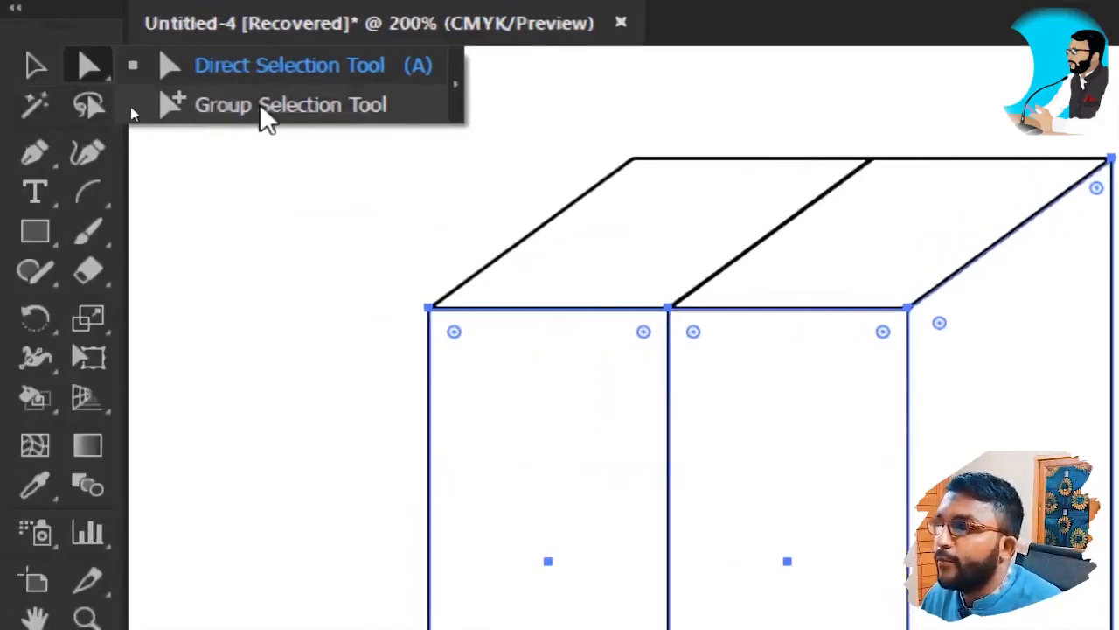
pyautogui.press('super+minus')
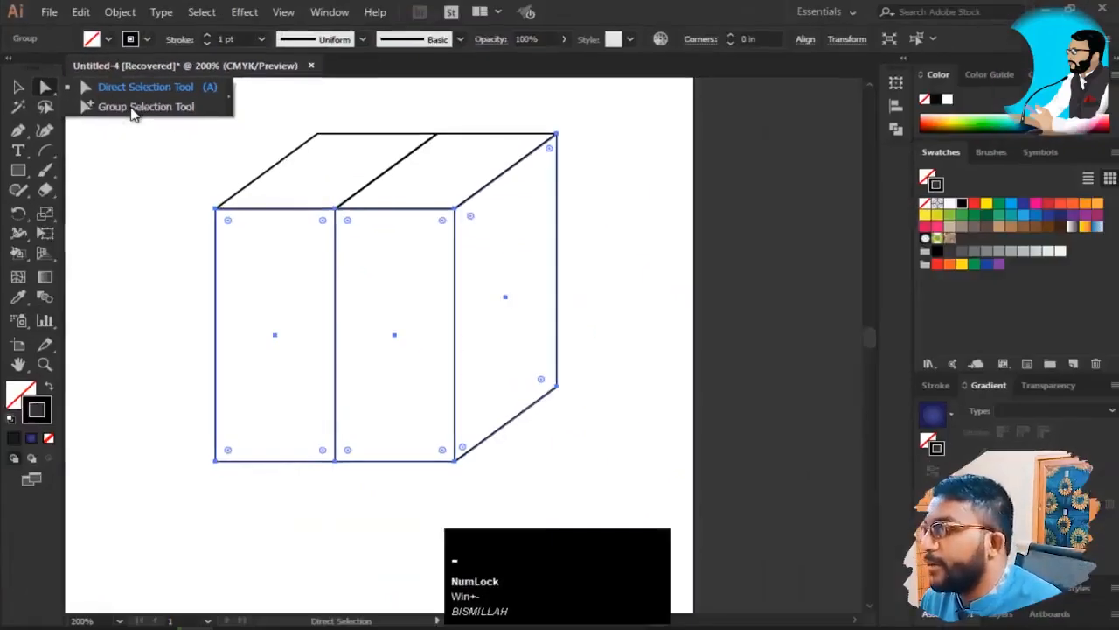
# - Select only the right front face with Direct Selection, clear it, and select the whole group of faces with the Selection tool
pyautogui.press('v')
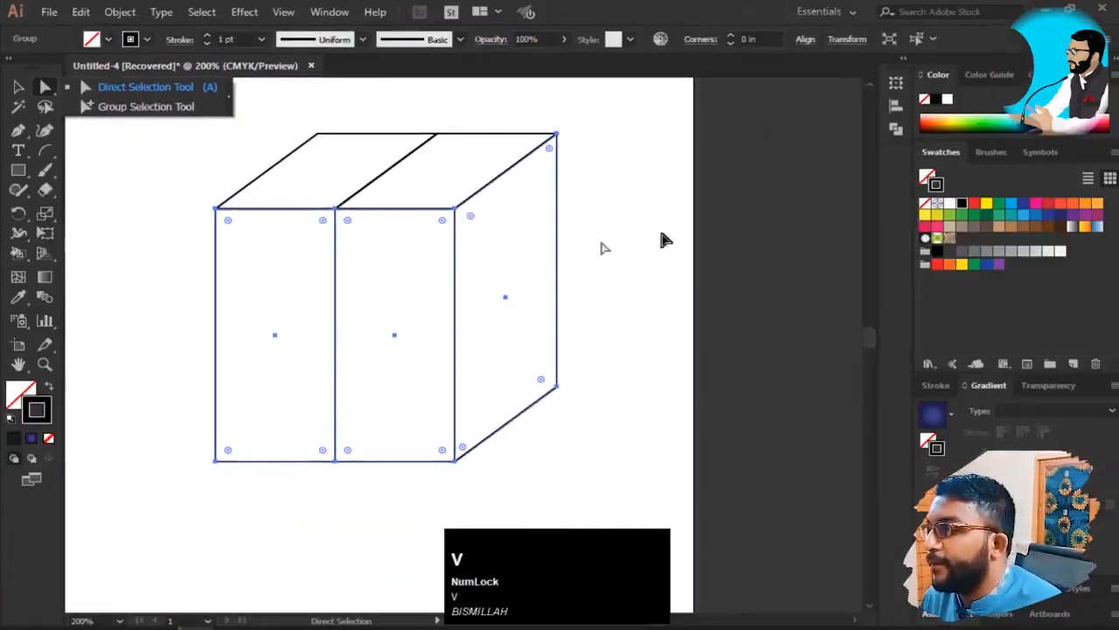
pyautogui.click(600, 247)
pyautogui.click(335, 257)
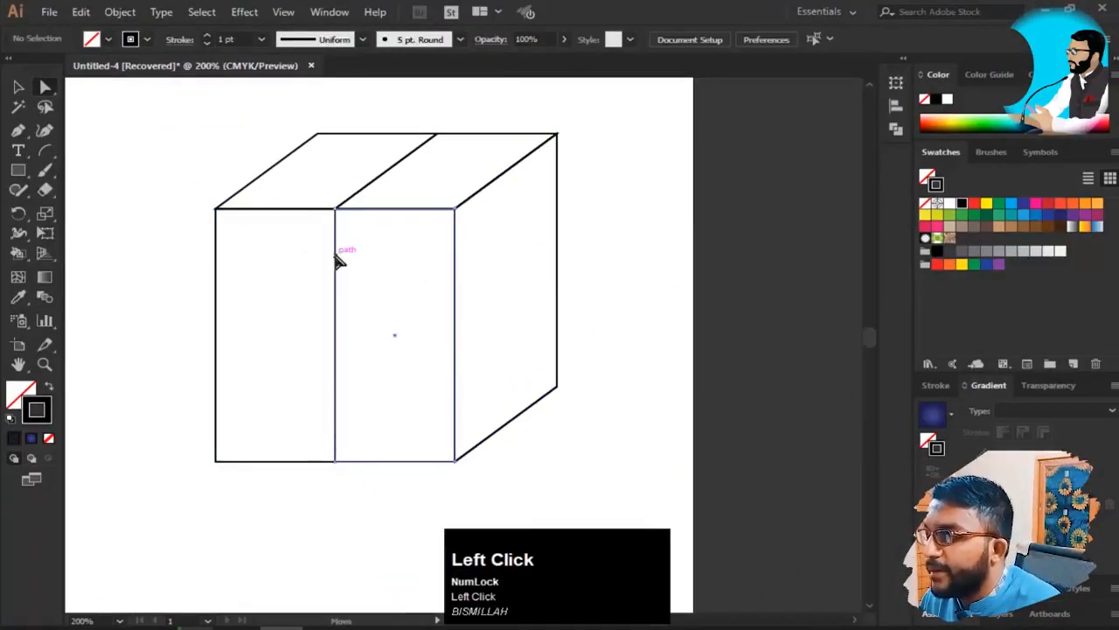
pyautogui.press('v')
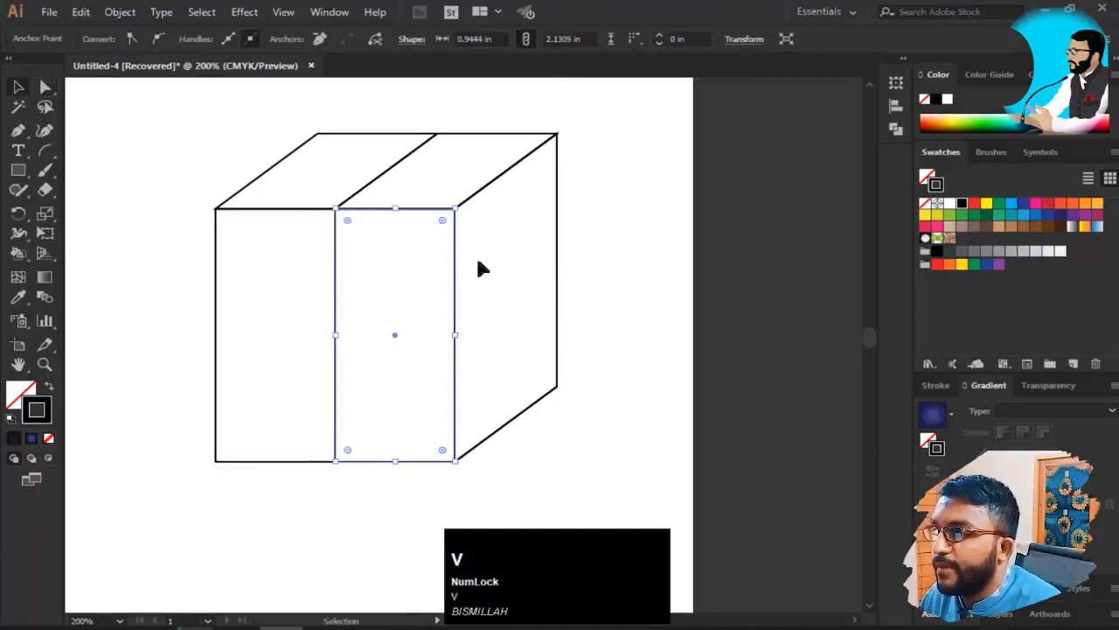
pyautogui.click(569, 255)
pyautogui.click(557, 254)
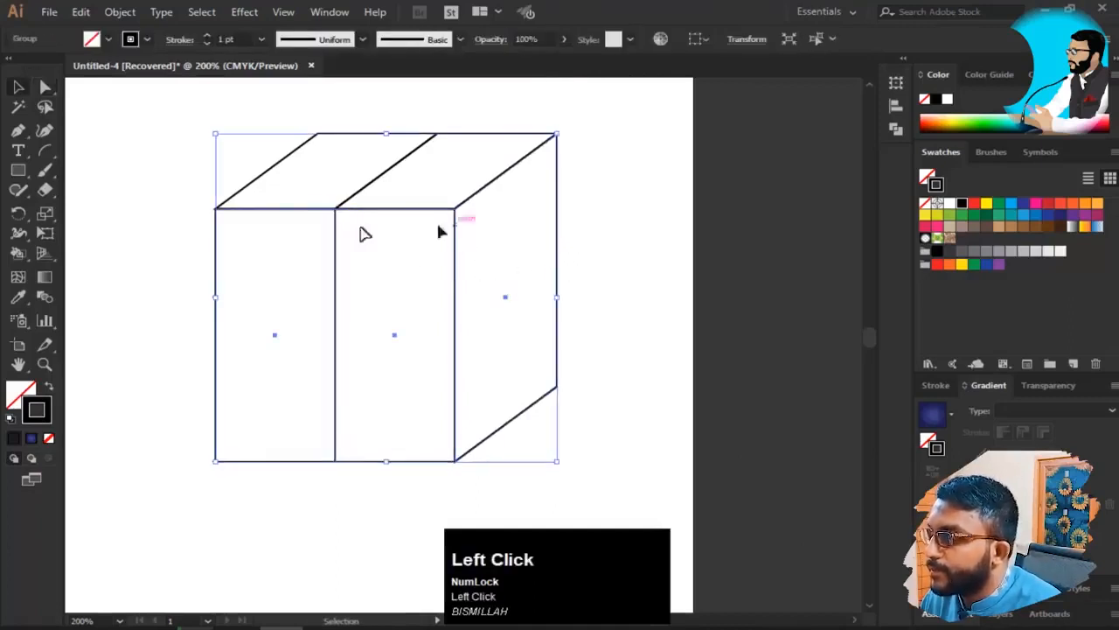
# - Select only the box's side face within the group using the Direct Selection tool
pyautogui.press('a')
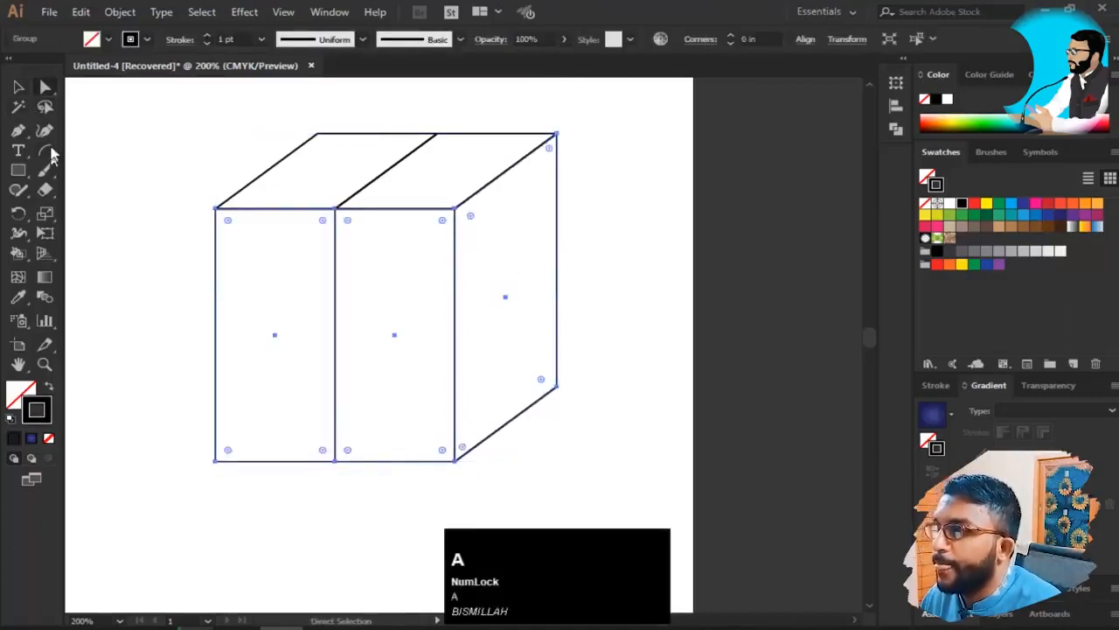
pyautogui.click(713, 254)
pyautogui.click(558, 226)
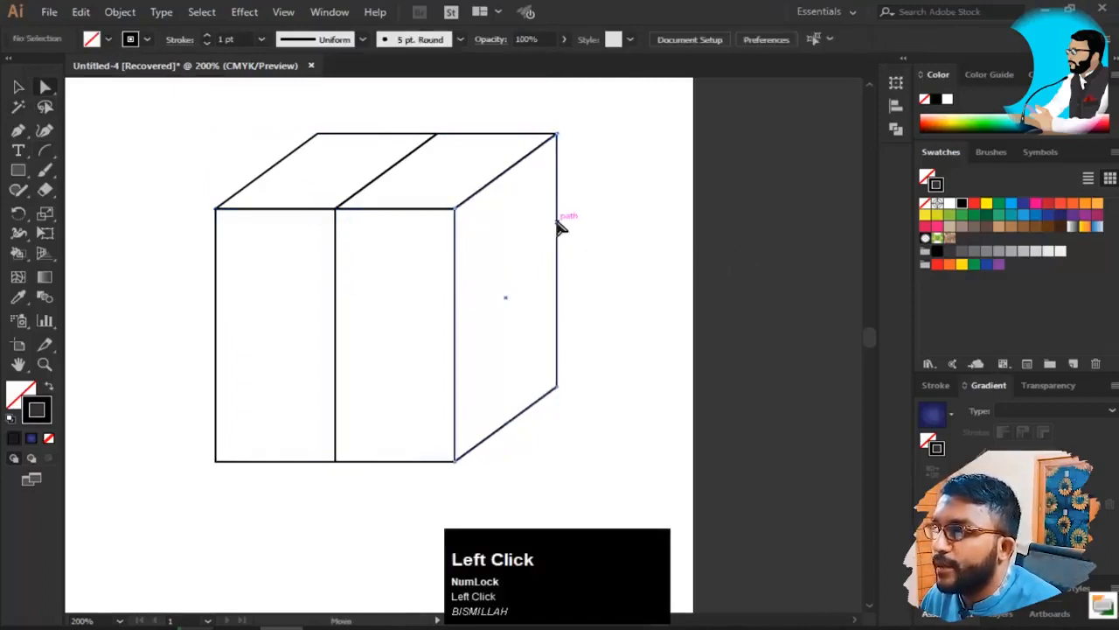
pyautogui.rightClick(48, 91)
pyautogui.click(96, 84)
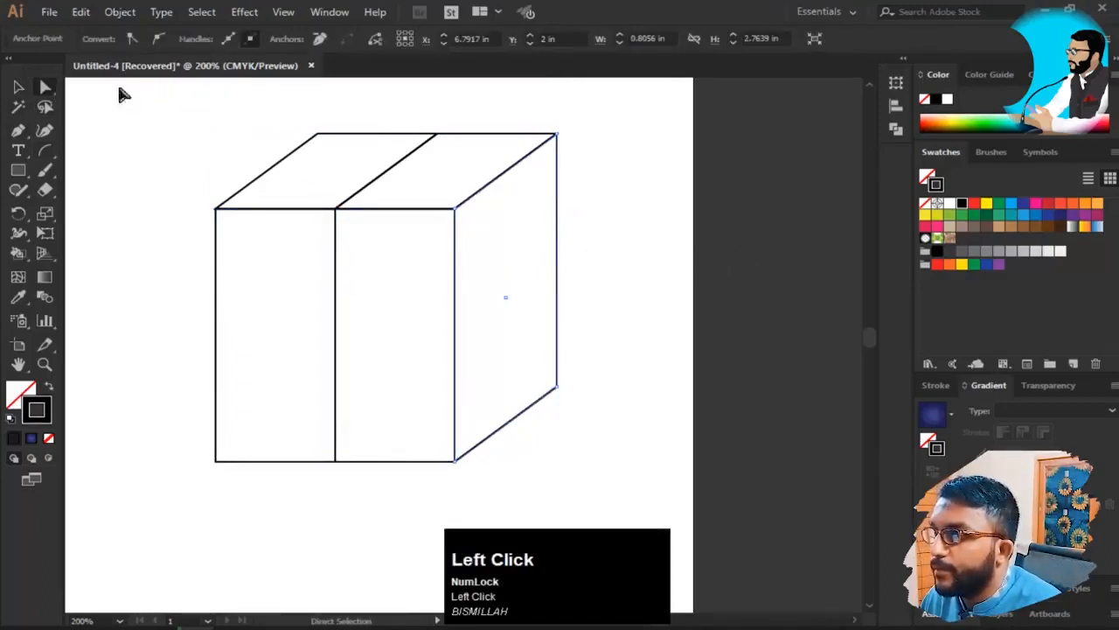
# - Select the left front face, side face and right front face together one by one with Direct Selection, and clear the selection
pyautogui.click(210, 291)
pyautogui.click(212, 292)
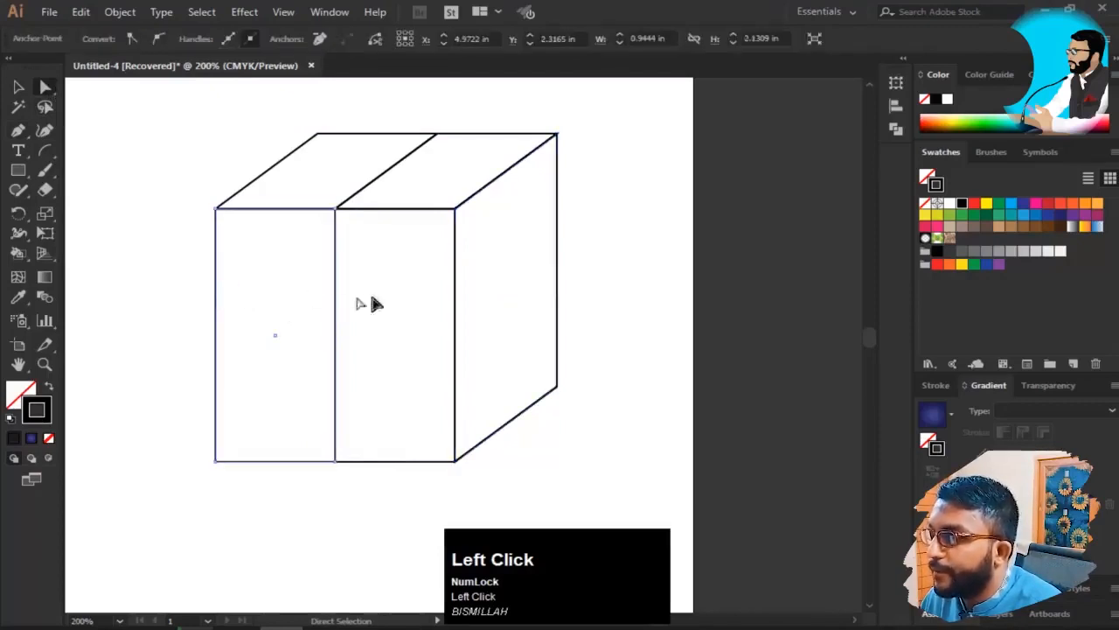
pyautogui.keyDown('shift'); pyautogui.click(456, 269); pyautogui.keyUp('shift')
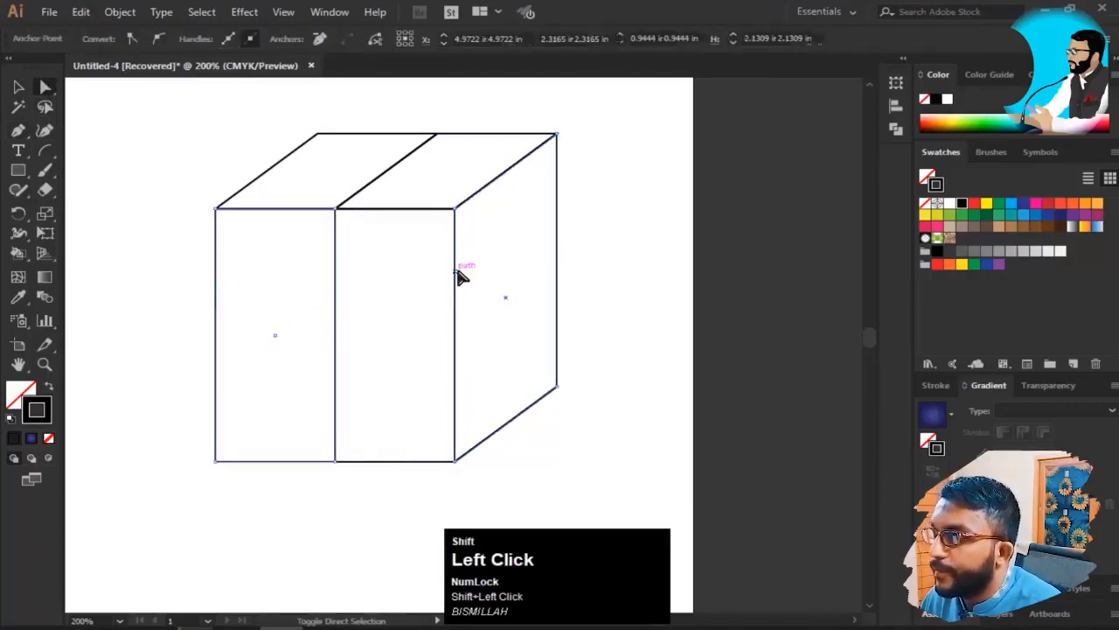
pyautogui.keyDown('shift'); pyautogui.click(410, 210); pyautogui.keyUp('shift')
pyautogui.press('v')
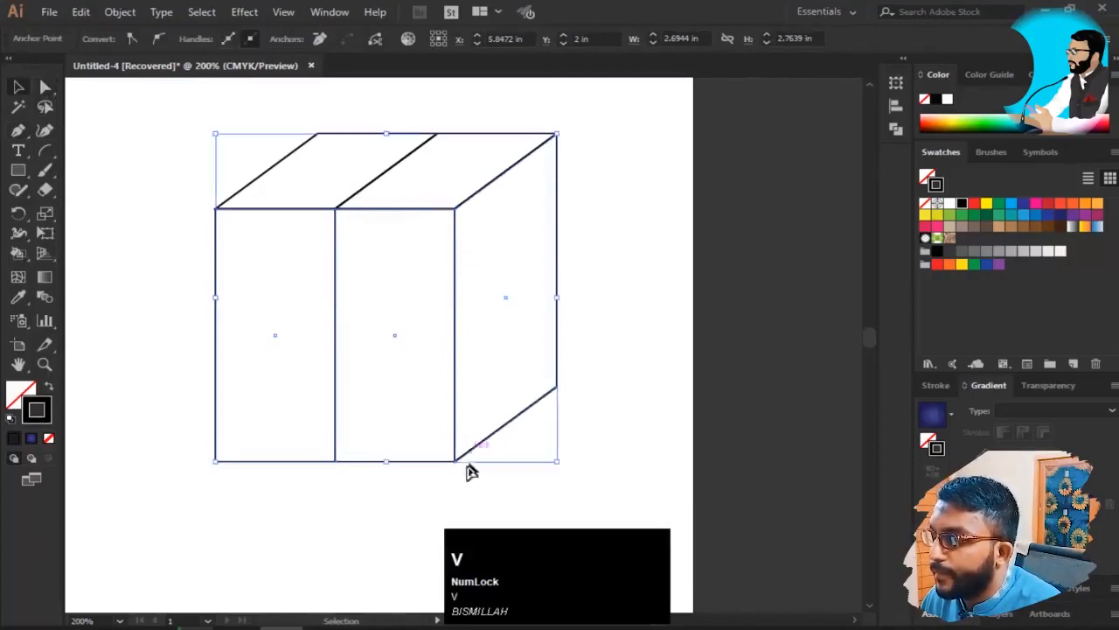
pyautogui.click(377, 492)
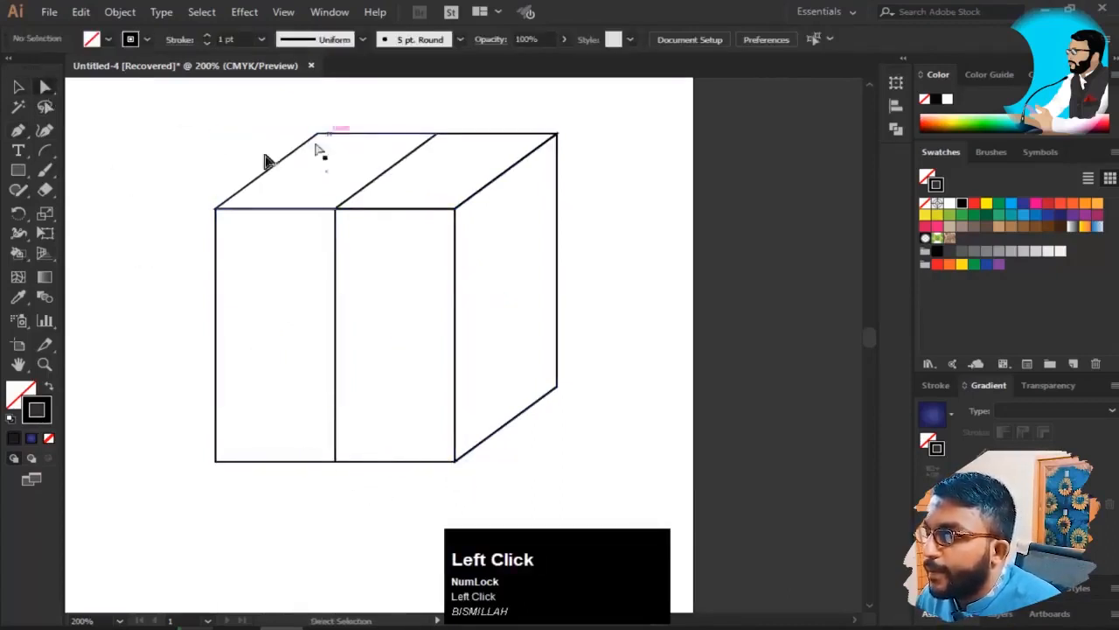
# - Select the grouped faces by their edges with the Selection tool, and clear the selection
pyautogui.click(339, 262)
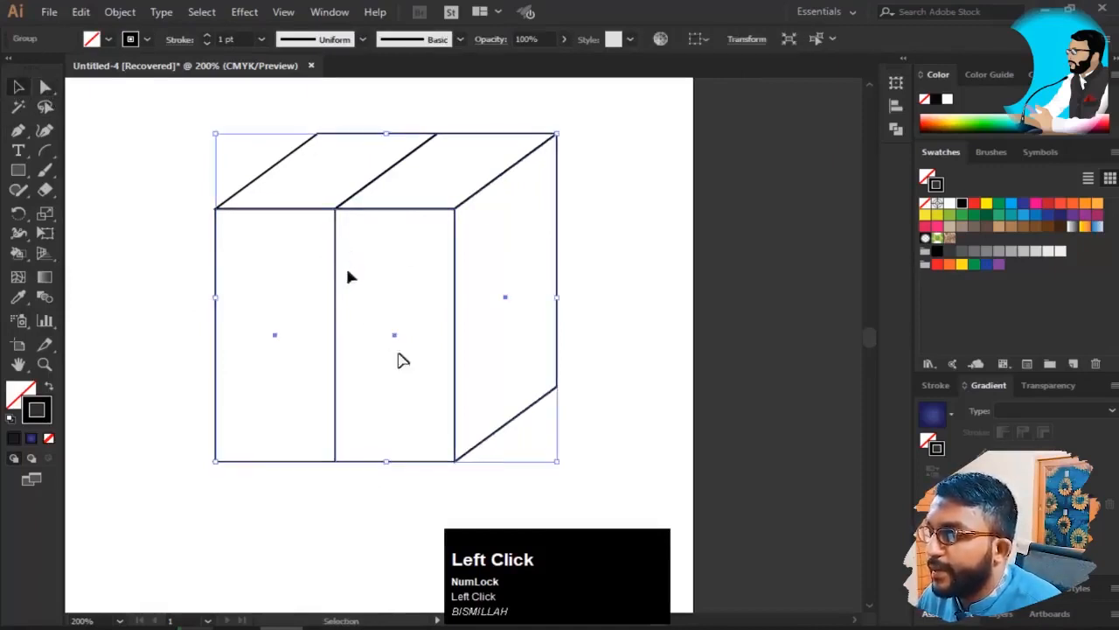
pyautogui.click(398, 452)
pyautogui.click(390, 457)
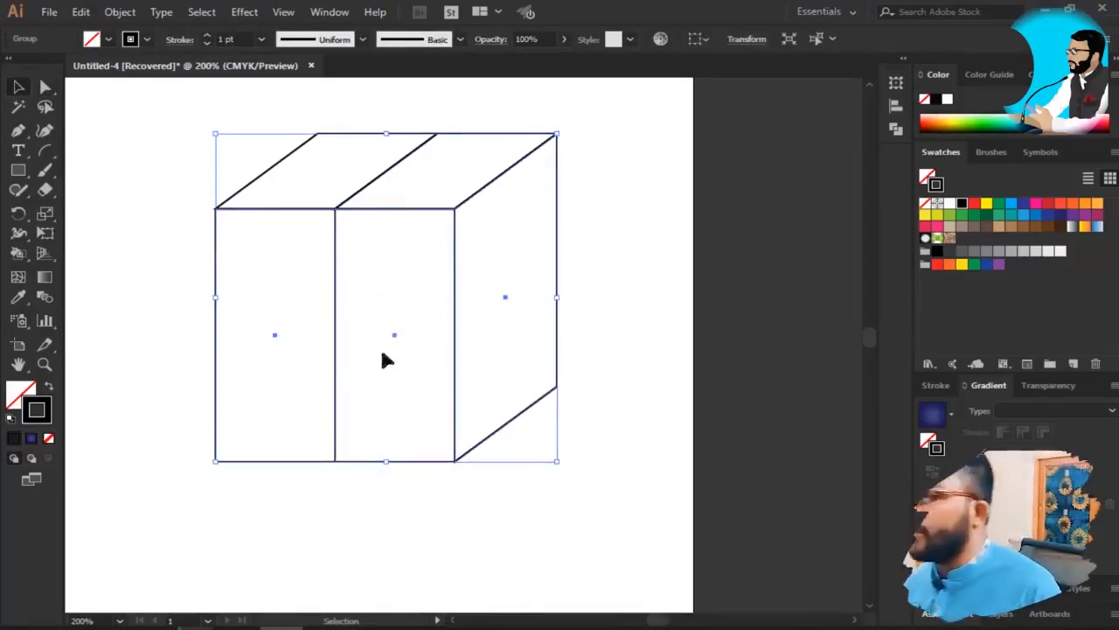
pyautogui.click(377, 256)
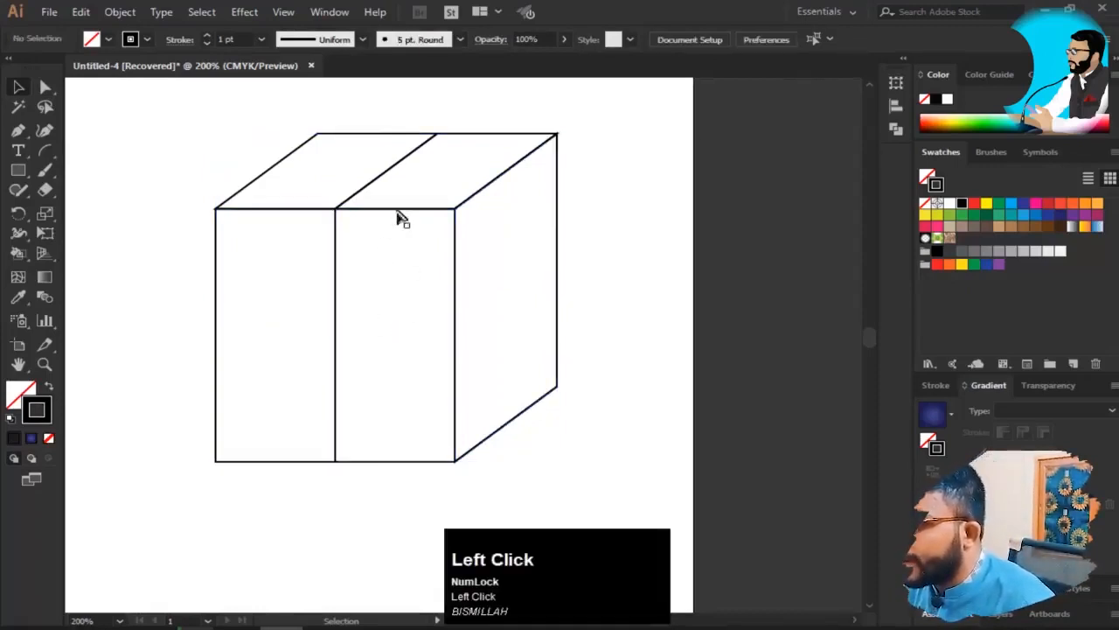
# - Try a green stroke on the grouped faces and undo it
pyautogui.click(397, 210)
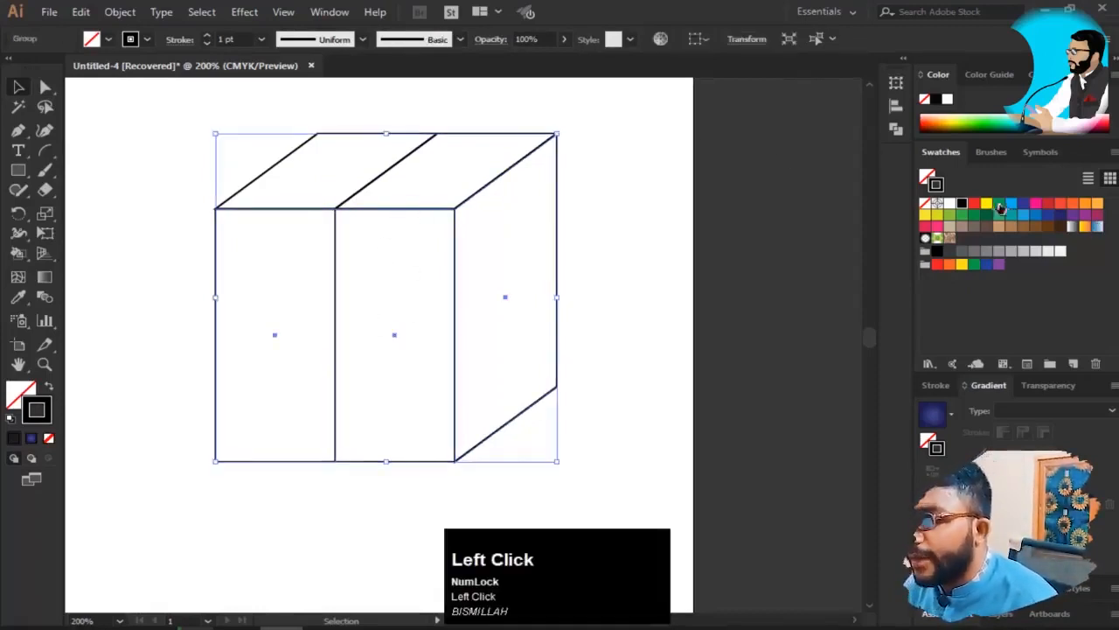
pyautogui.click(997, 206)
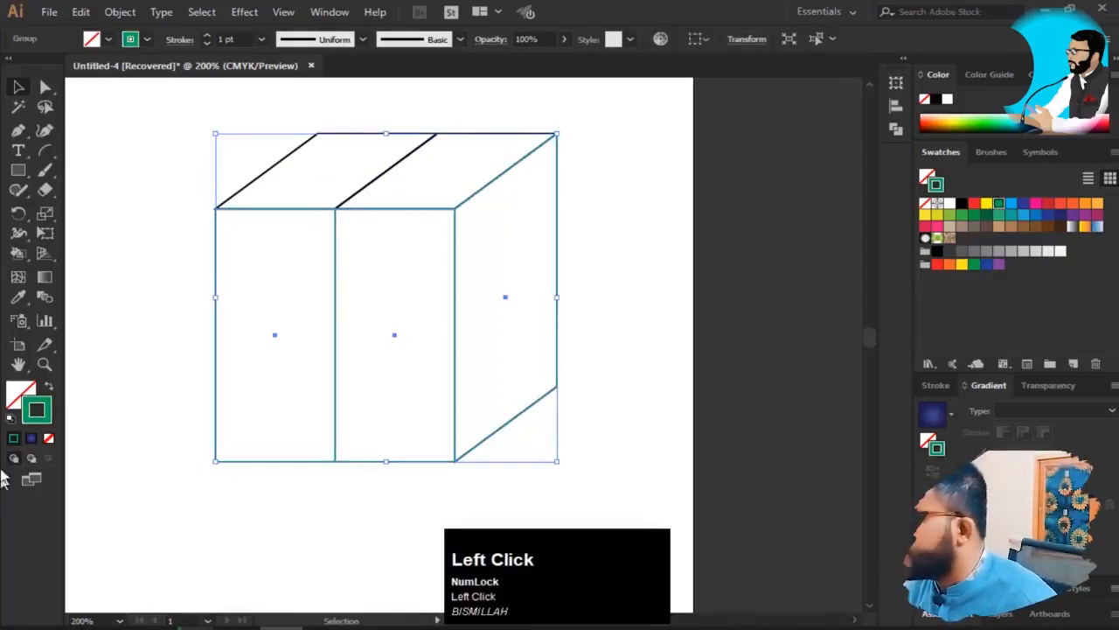
pyautogui.hotkey('ctrl', 'z')
# - Fill the grouped faces with CMYK Yellow and clear the selection
pyautogui.click(23, 449)
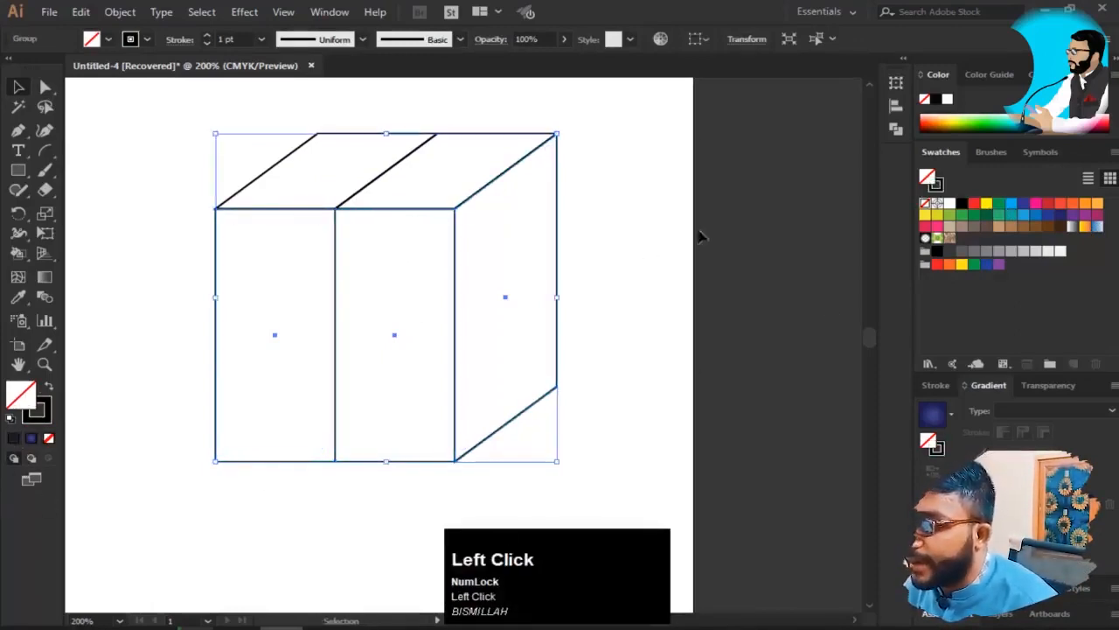
pyautogui.click(986, 204)
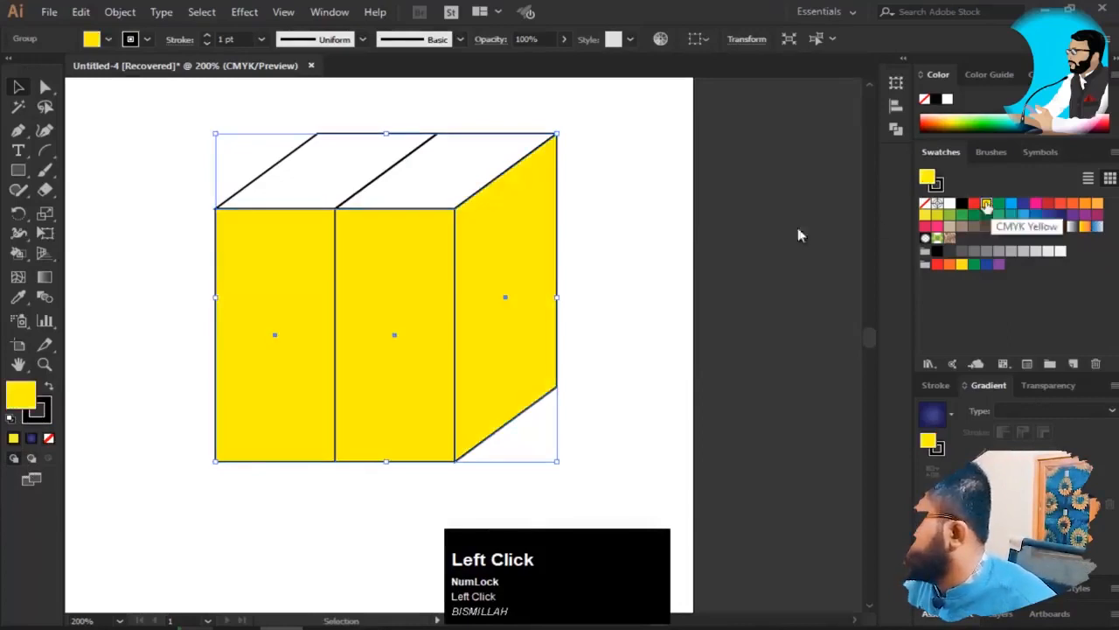
pyautogui.click(673, 345)
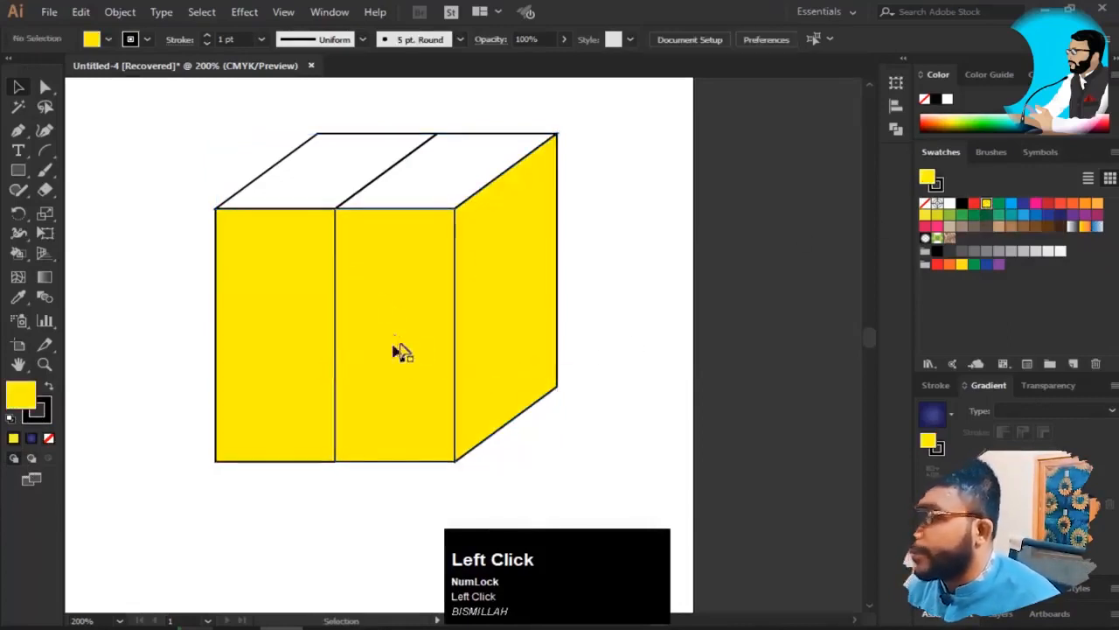
# - Select the whole yellow group through its right front face, clear it, and select the group again
pyautogui.click(418, 345)
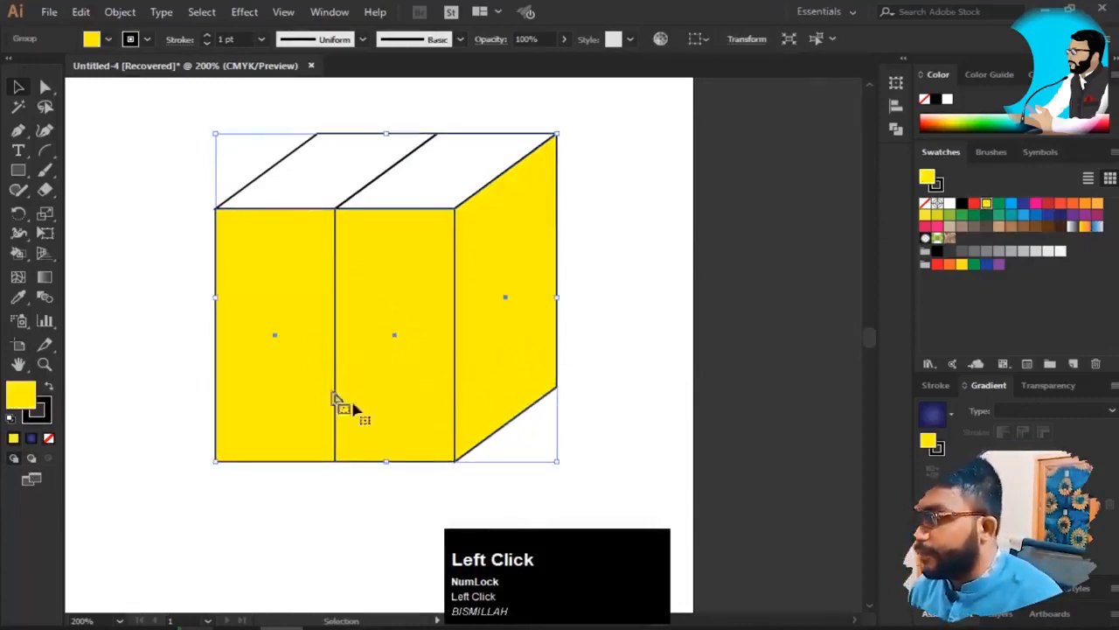
pyautogui.click(695, 253)
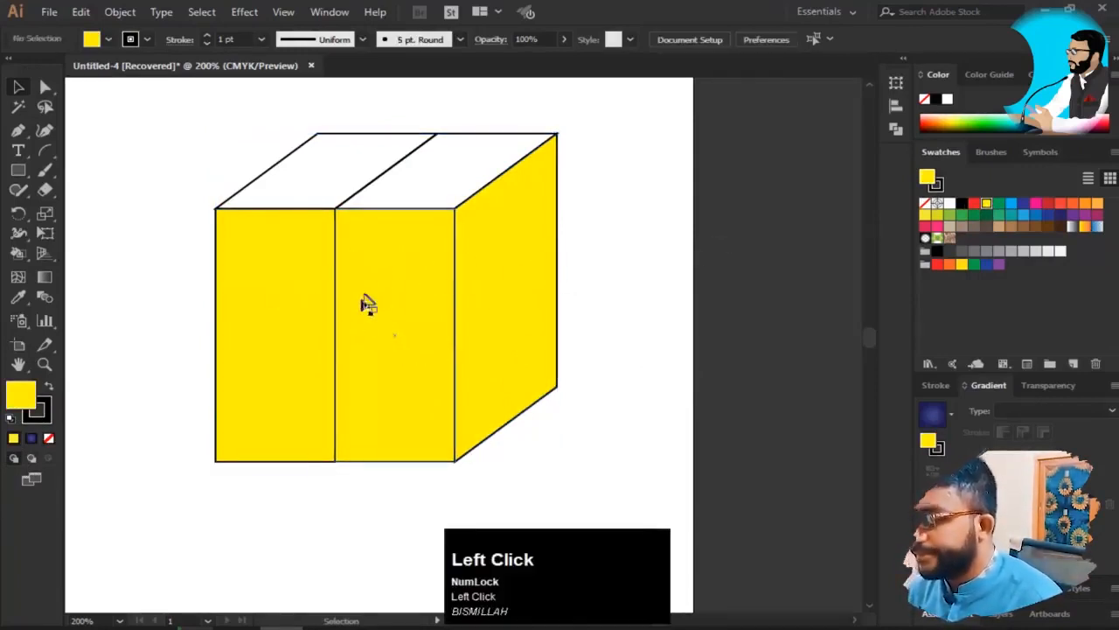
pyautogui.click(396, 258)
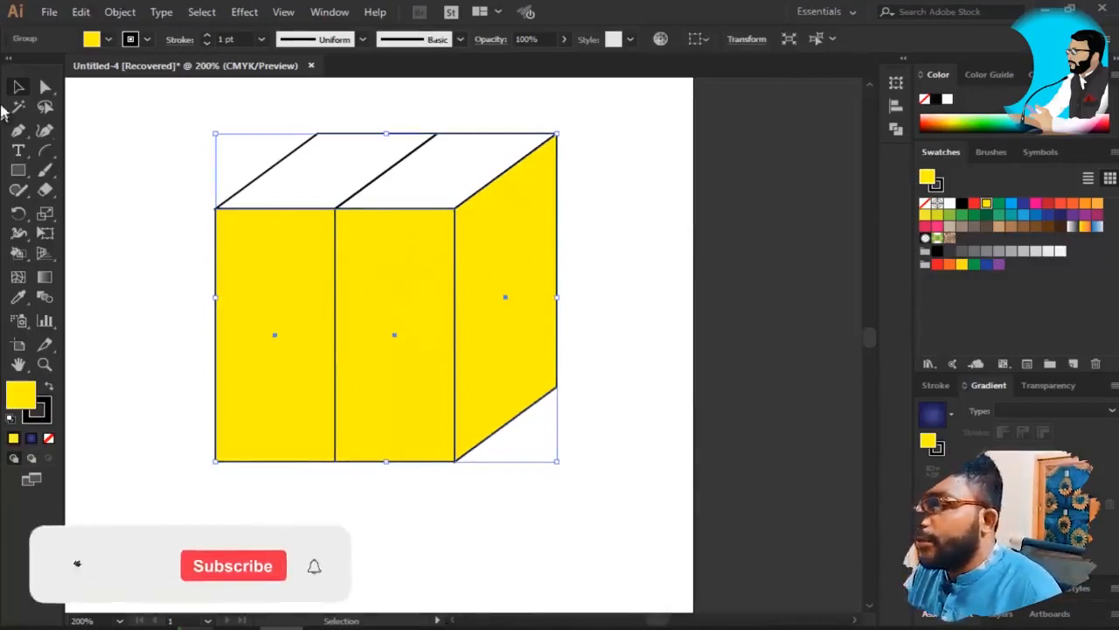
# - Switch to the Group Selection Tool and select only the right front face inside the group
pyautogui.click(44, 86)
pyautogui.rightClick(44, 87)
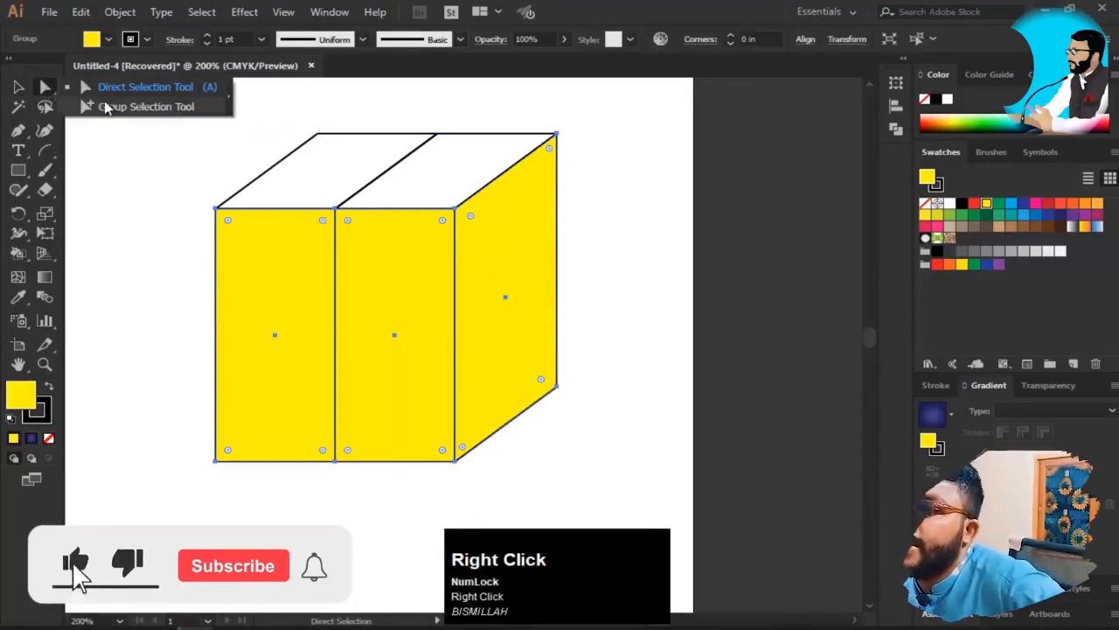
pyautogui.click(109, 106)
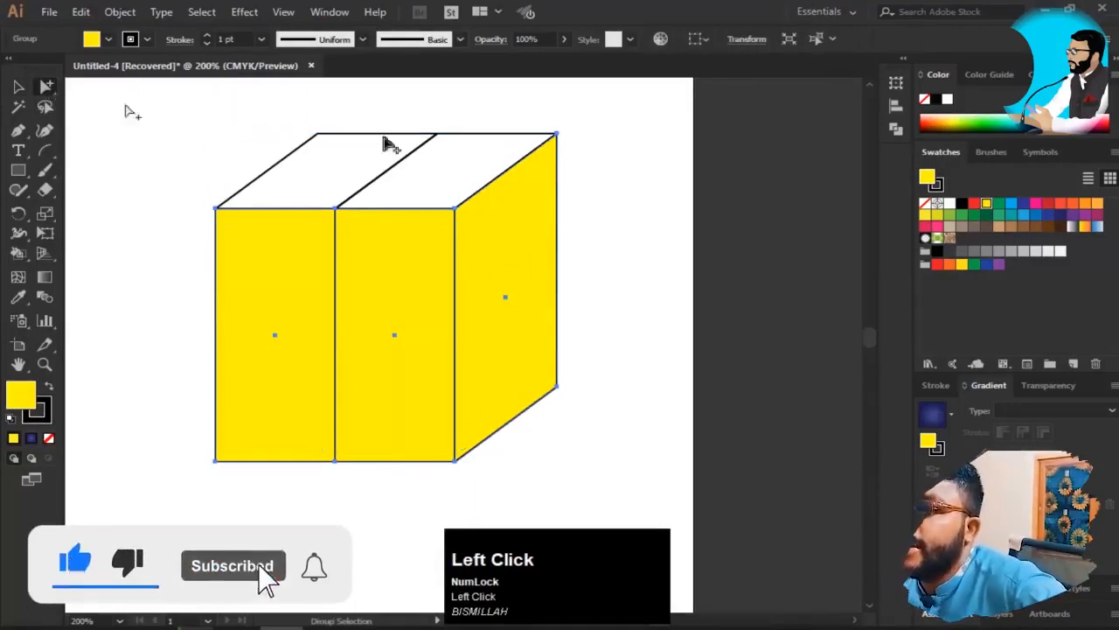
pyautogui.click(665, 280)
pyautogui.click(385, 293)
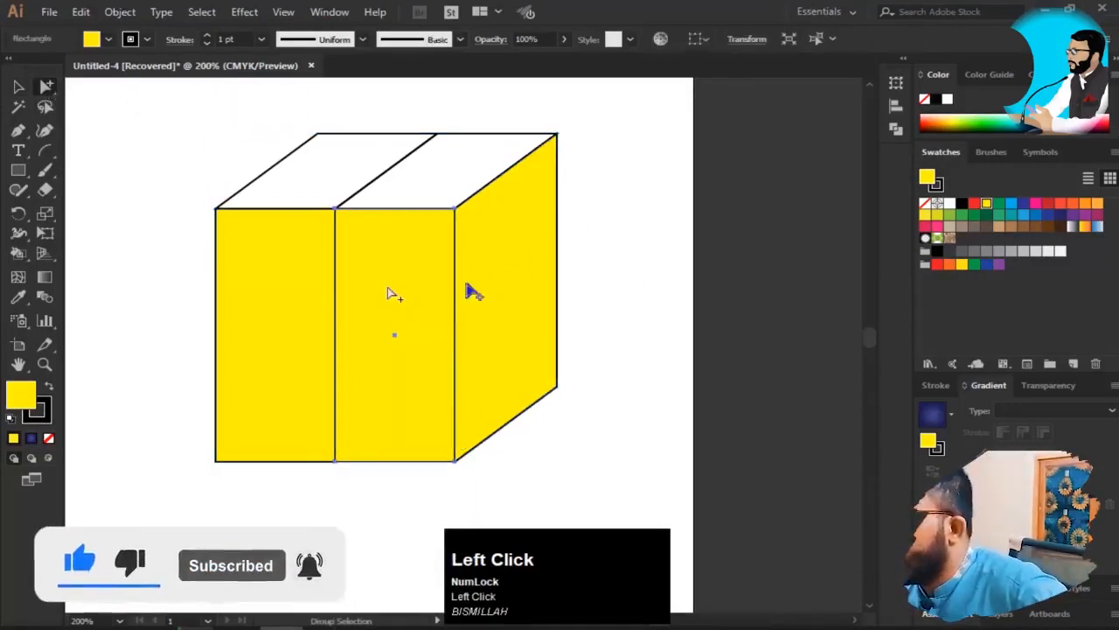
# - Select the side face, the right front face and the left front face in turn with the Group Selection Tool
pyautogui.click(632, 287)
pyautogui.click(517, 282)
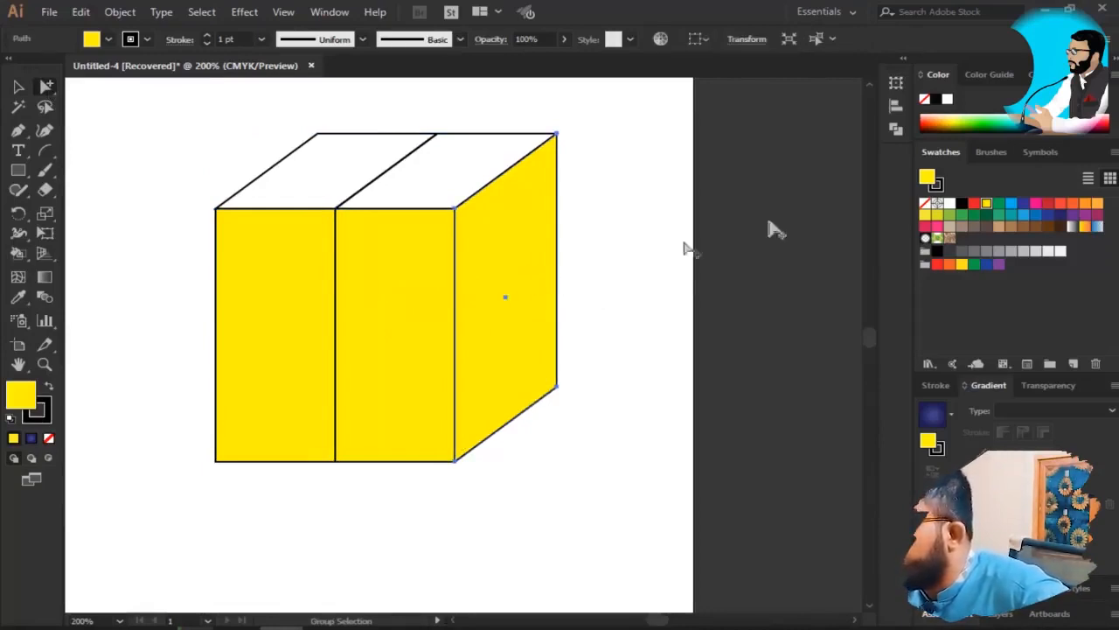
pyautogui.click(403, 307)
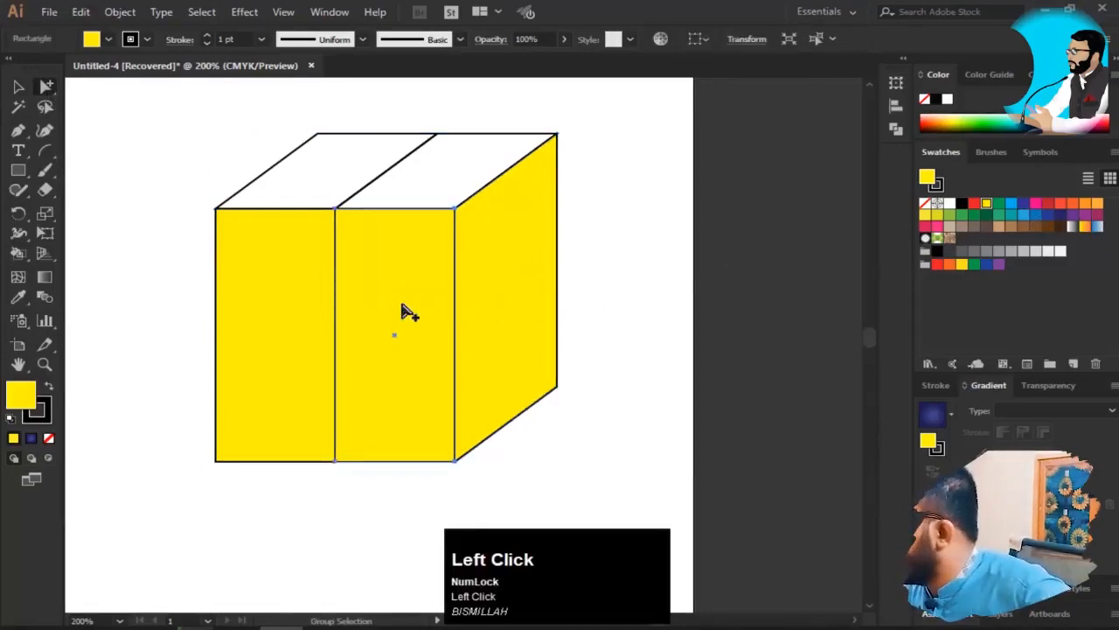
pyautogui.click(260, 289)
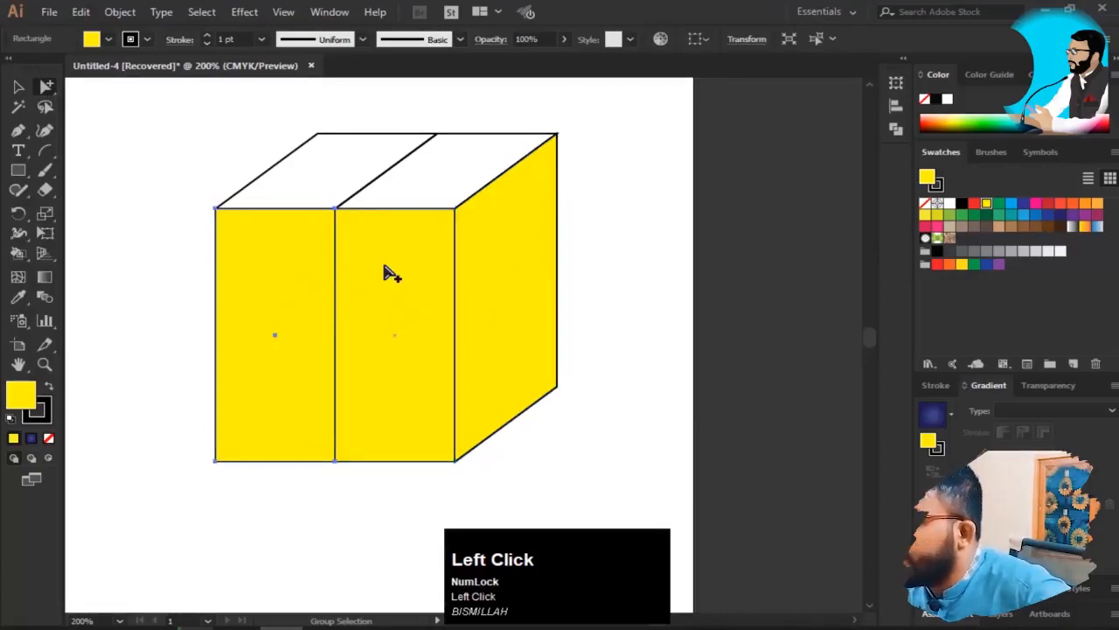
# - Fill only the right front face of the group with dark blue
pyautogui.click(392, 272)
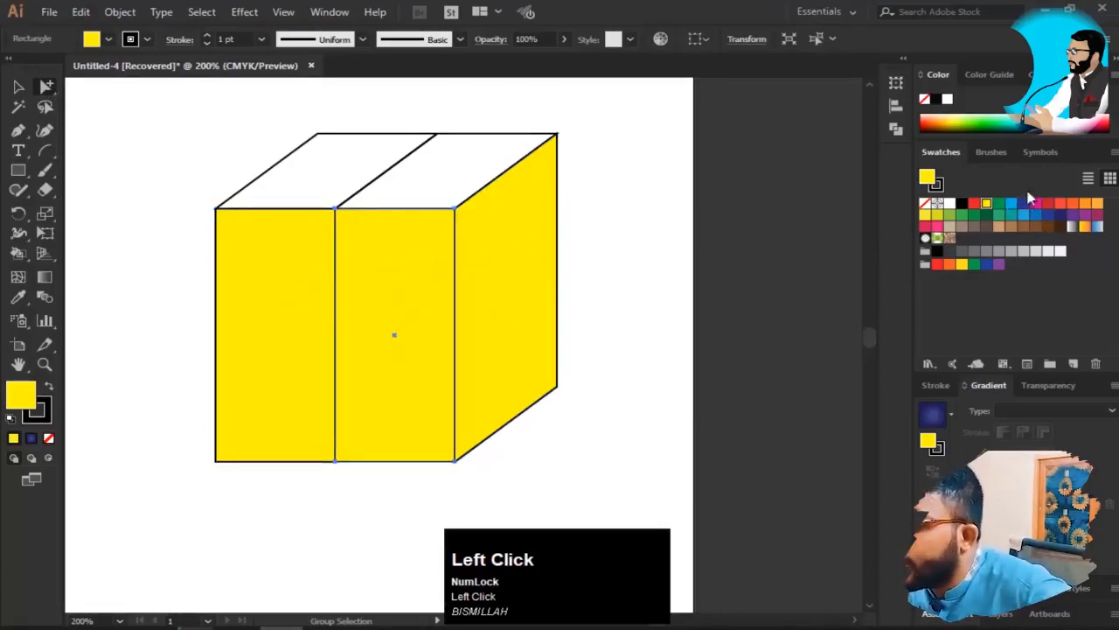
pyautogui.click(1023, 204)
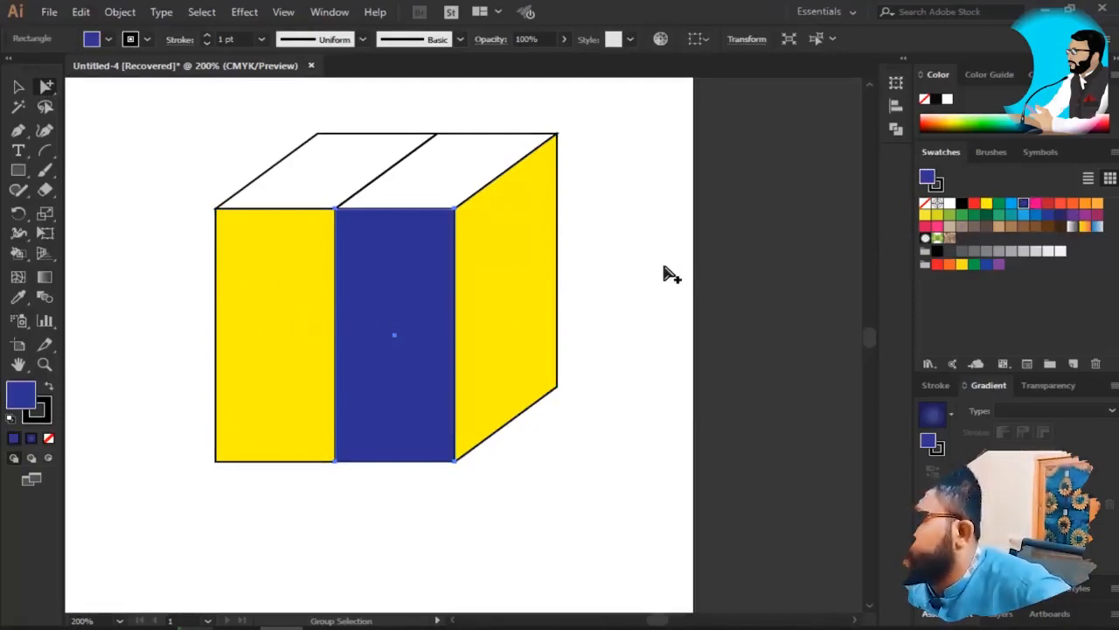
# - Select the whole group with the Selection tool and examine the Group and Ungroup commands that apply to it
pyautogui.press('v')
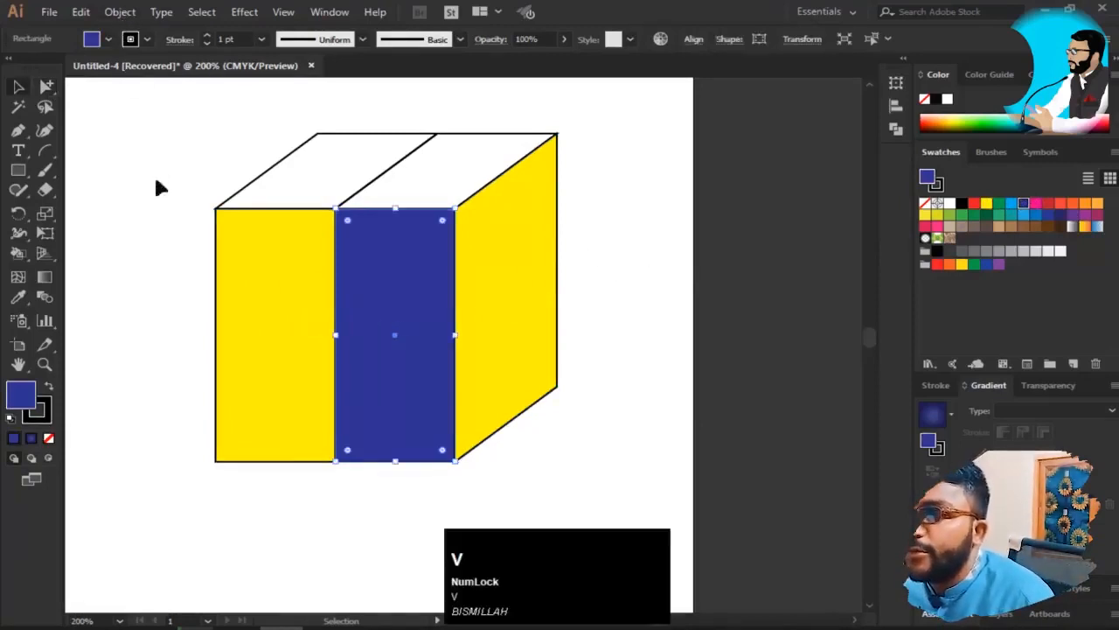
pyautogui.click(156, 175)
pyautogui.click(274, 245)
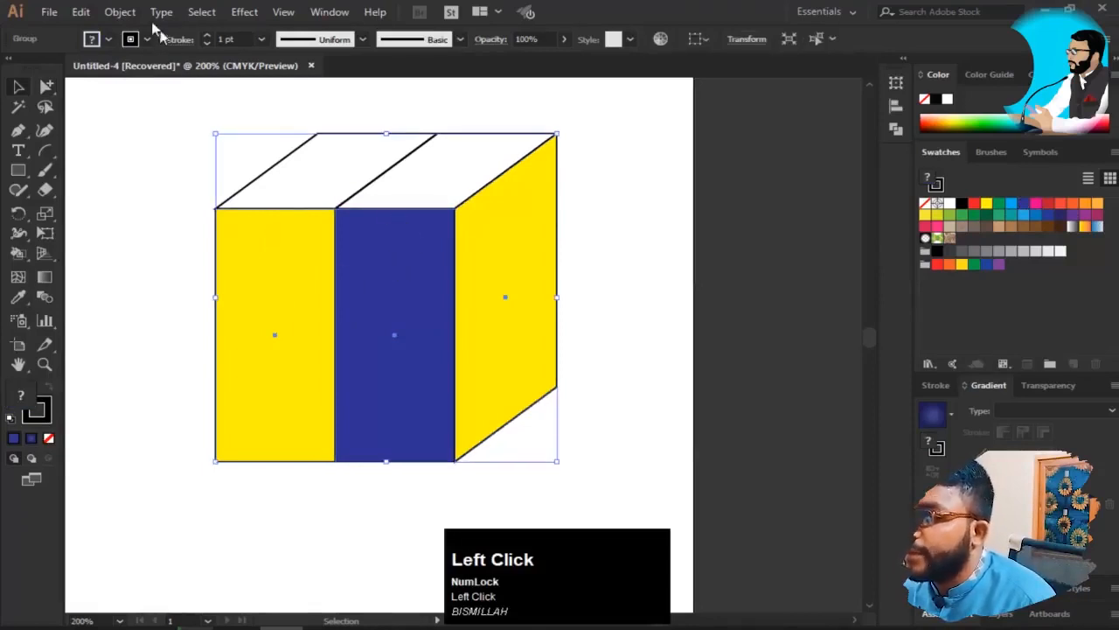
pyautogui.click(121, 12)
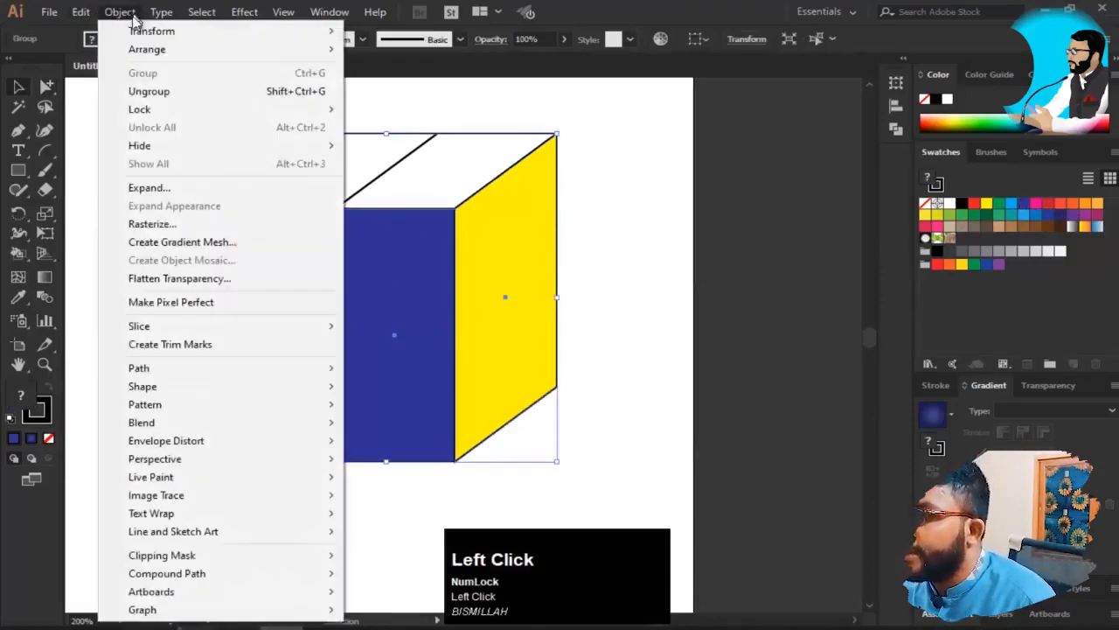
pyautogui.click(288, 91)
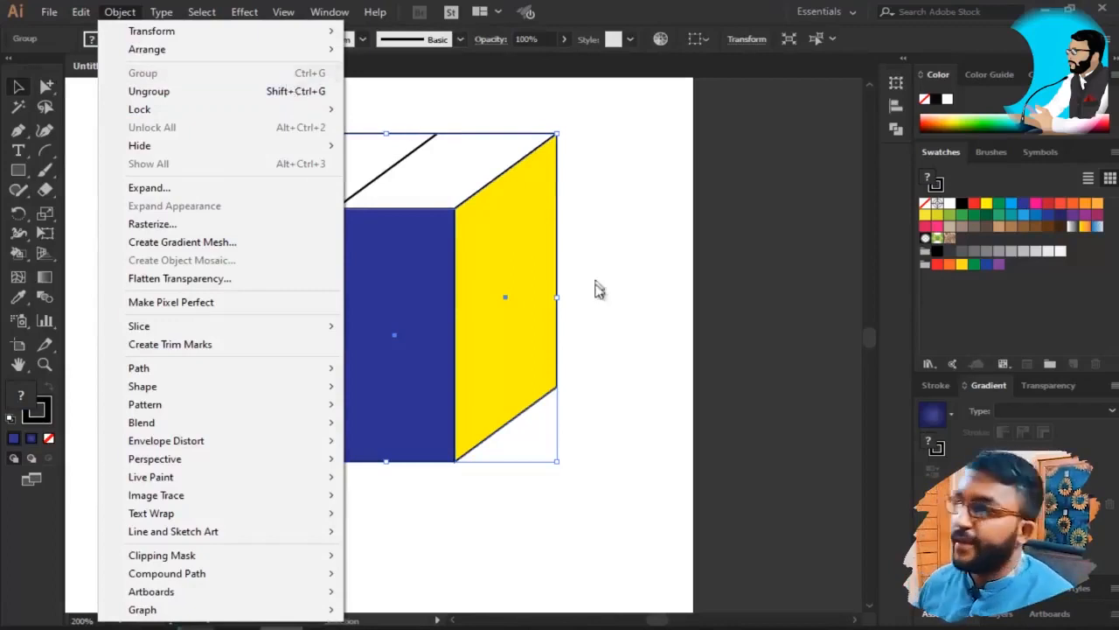
pyautogui.click(656, 291)
pyautogui.click(276, 261)
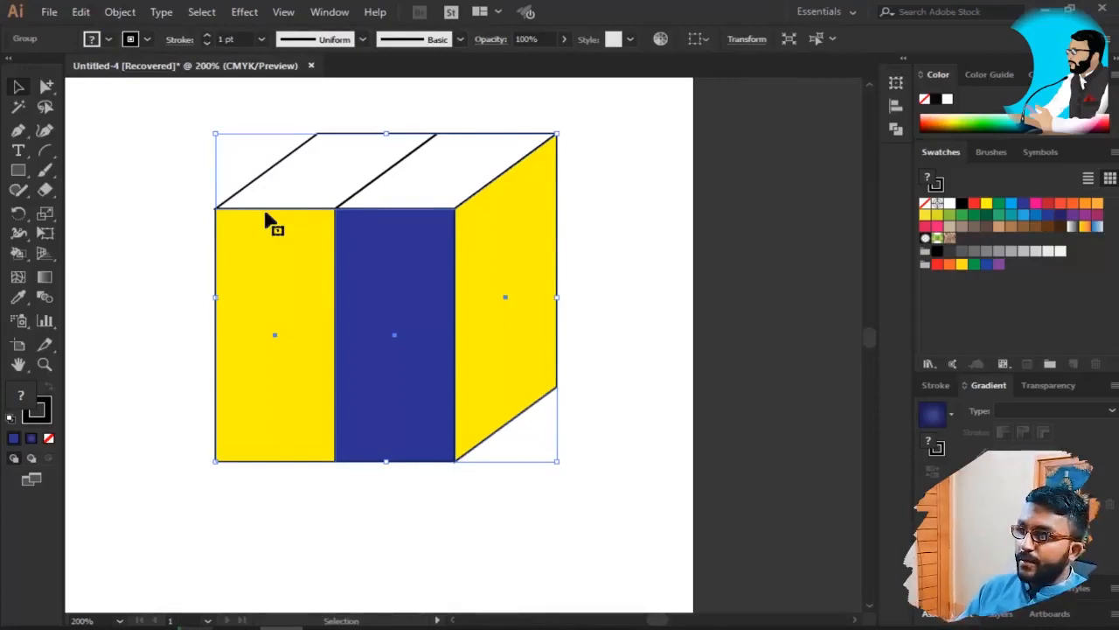
# - Deselect the group, select only its right front face with the Group Selection Tool and switch to the Selection tool
pyautogui.click(580, 393)
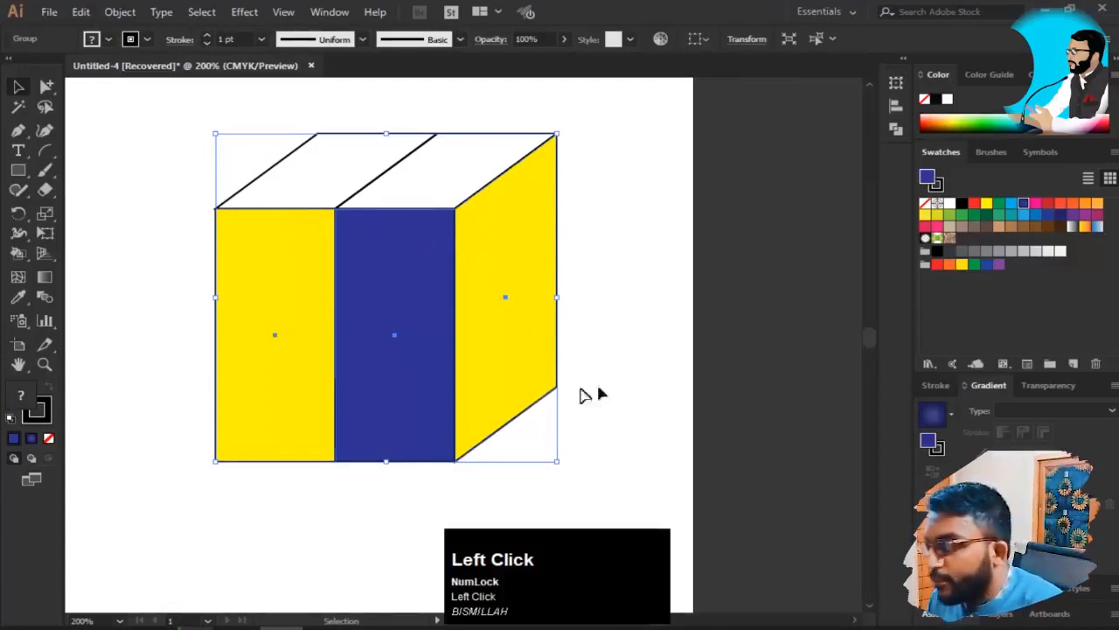
pyautogui.click(385, 366)
pyautogui.click(376, 385)
pyautogui.press('v')
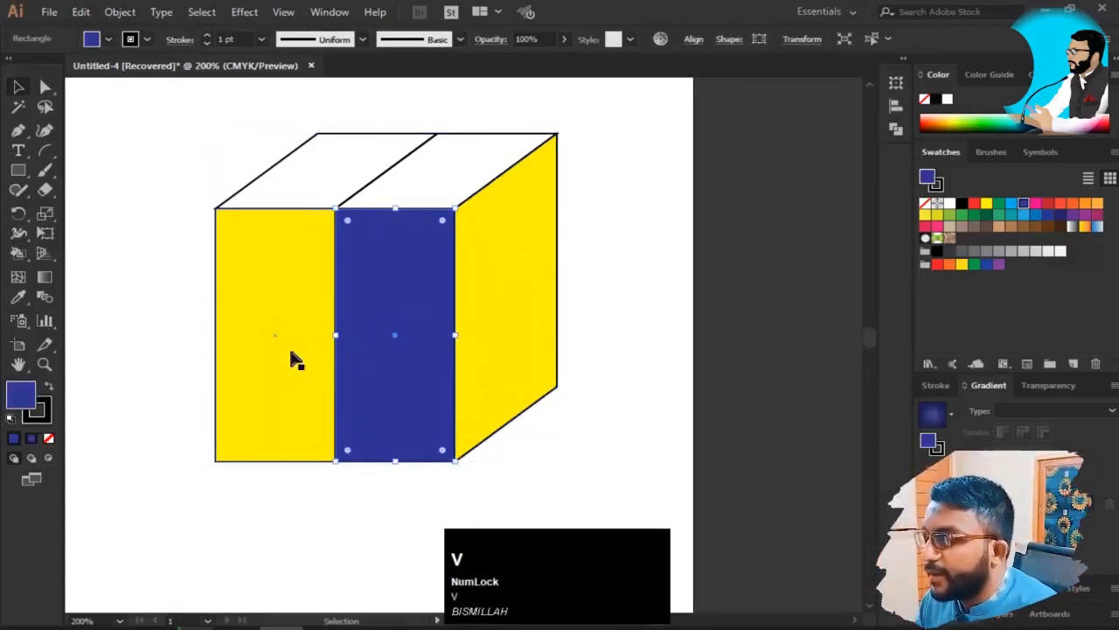
# - Try moving the whole coloured group straight up over the box outline and undo the move
pyautogui.click(298, 393)
pyautogui.moveTo(298, 393); pyautogui.dragTo(298, 287)
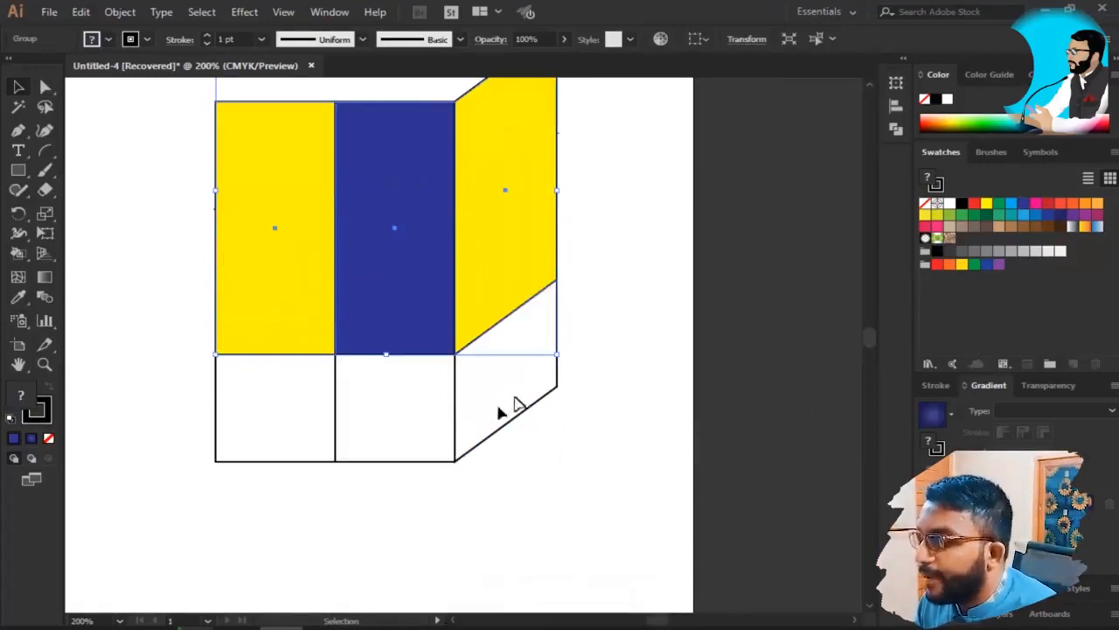
pyautogui.hotkey('ctrl', 'z')
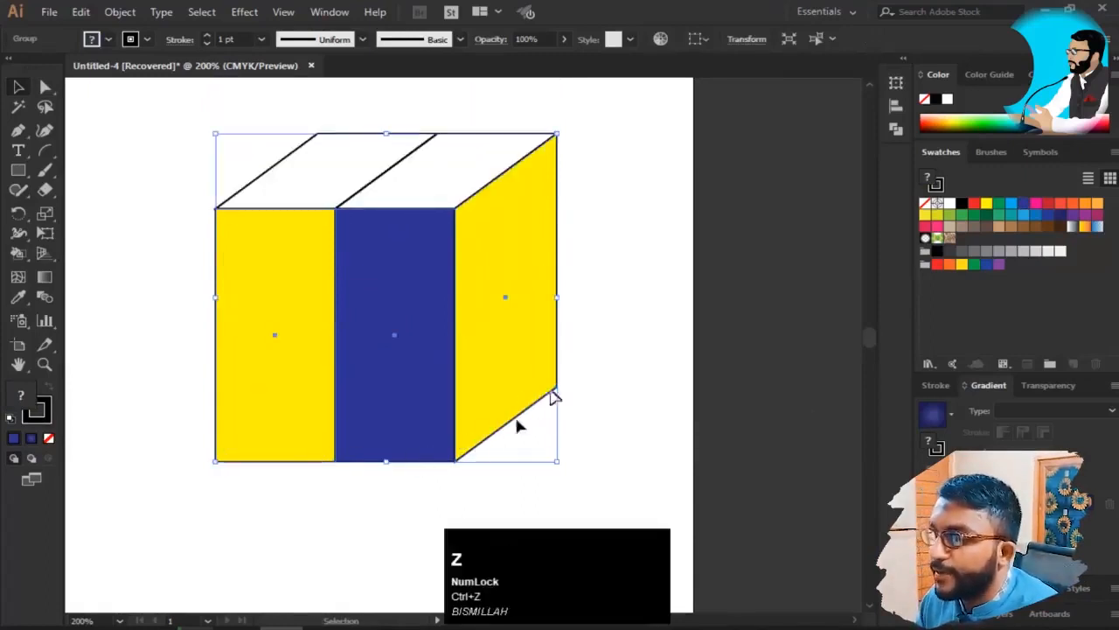
# - Deselect and reselect the whole coloured group with the Selection tool
pyautogui.click(429, 383)
pyautogui.click(591, 378)
pyautogui.click(383, 328)
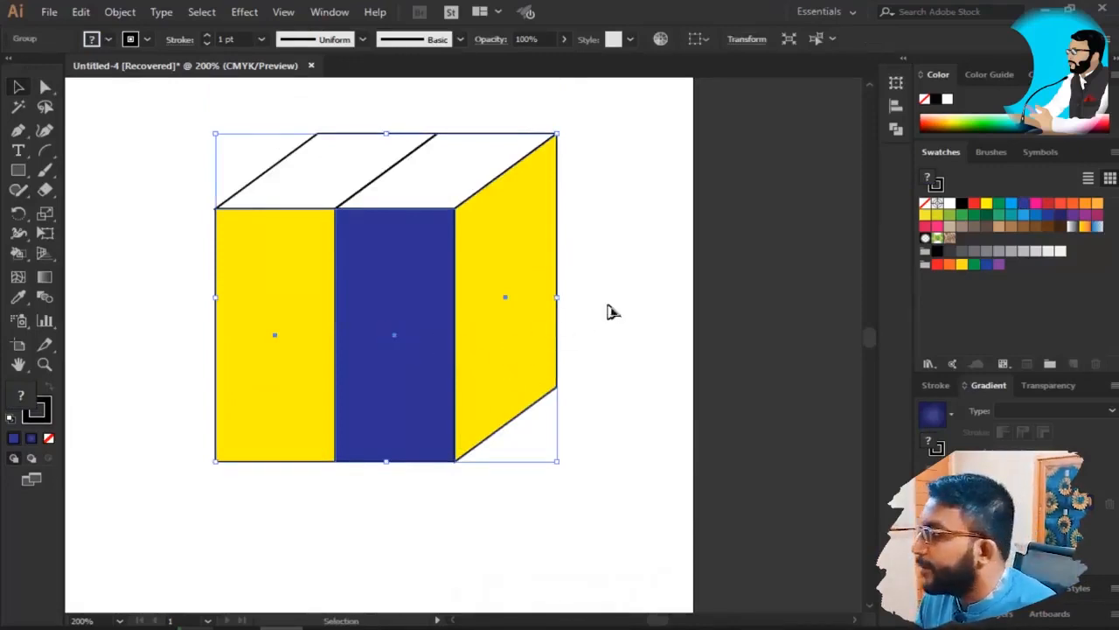
pyautogui.click(601, 271)
pyautogui.click(455, 291)
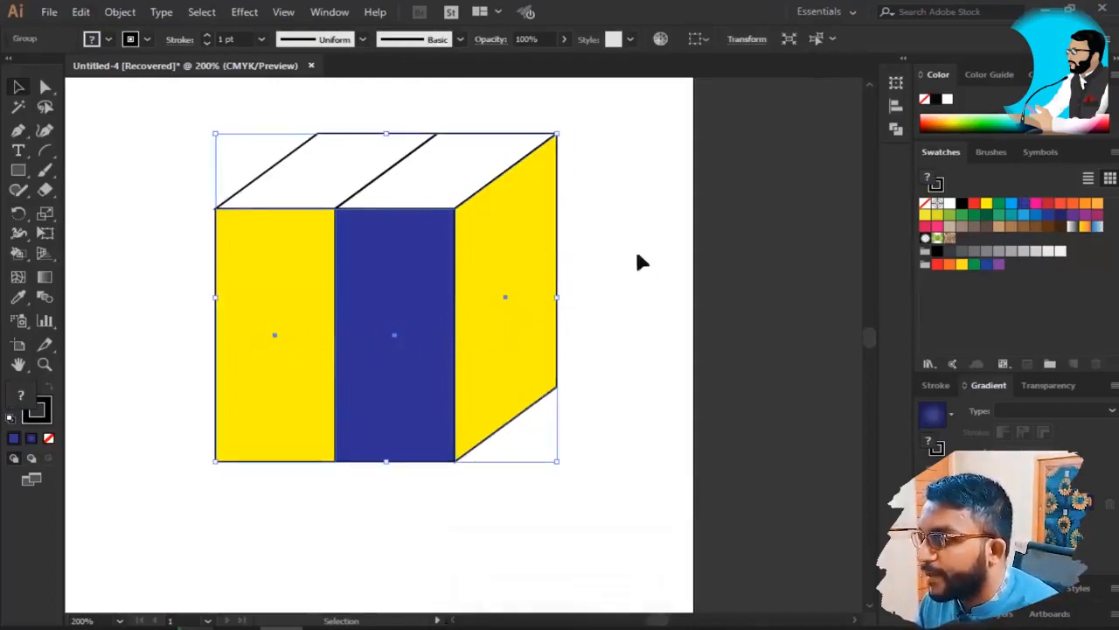
# - Display the layer list and enlarge its area so the objects inside Layer 1 are listed
pyautogui.click(985, 76)
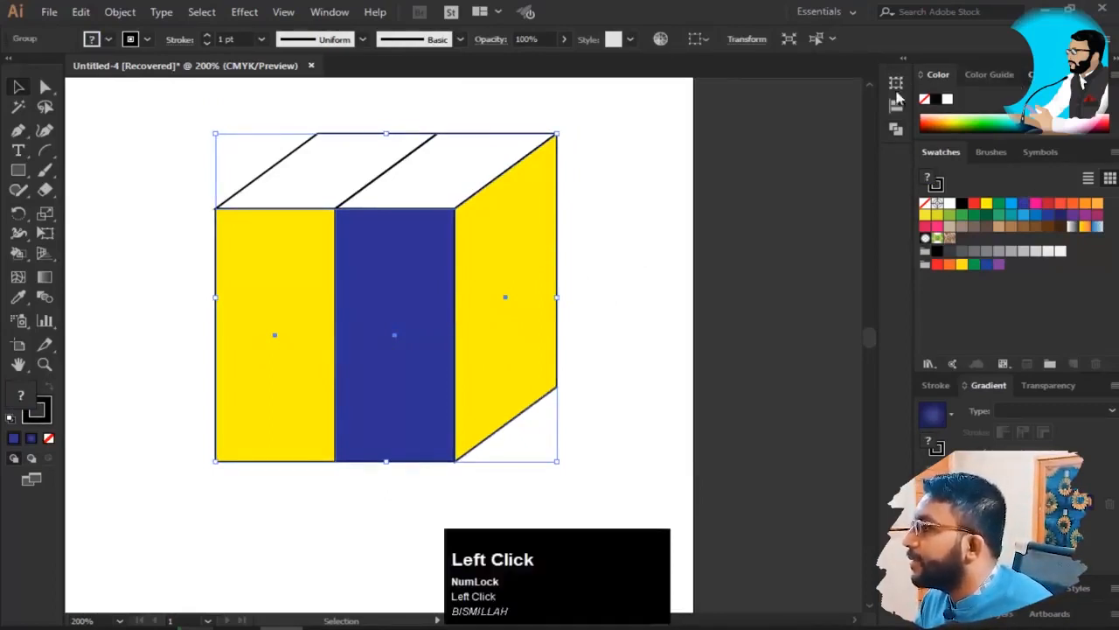
pyautogui.click(936, 75)
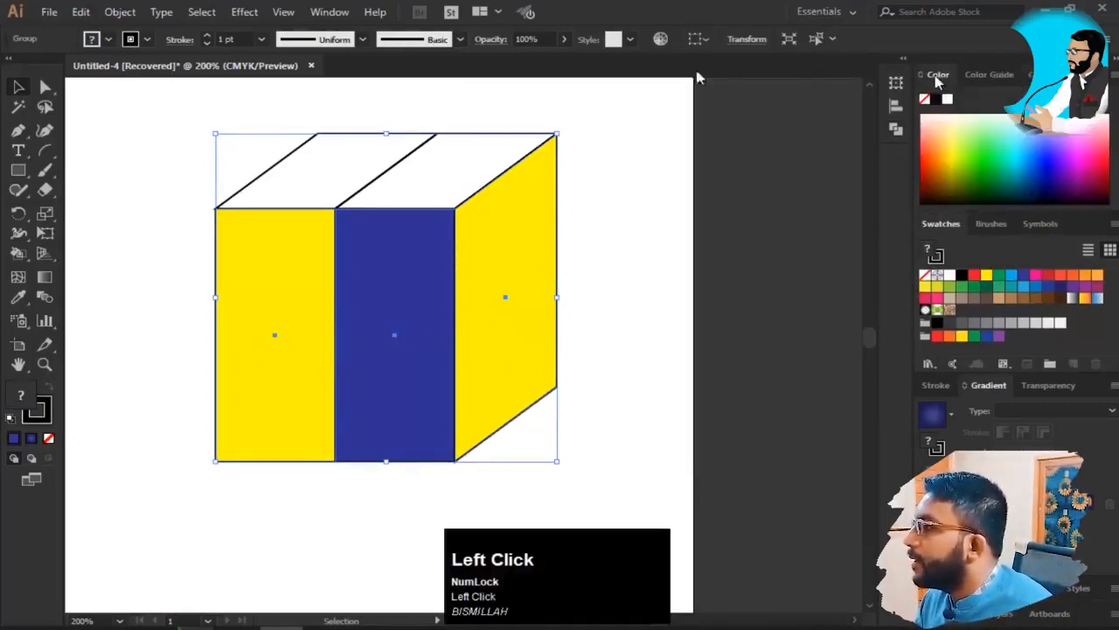
pyautogui.click(324, 12)
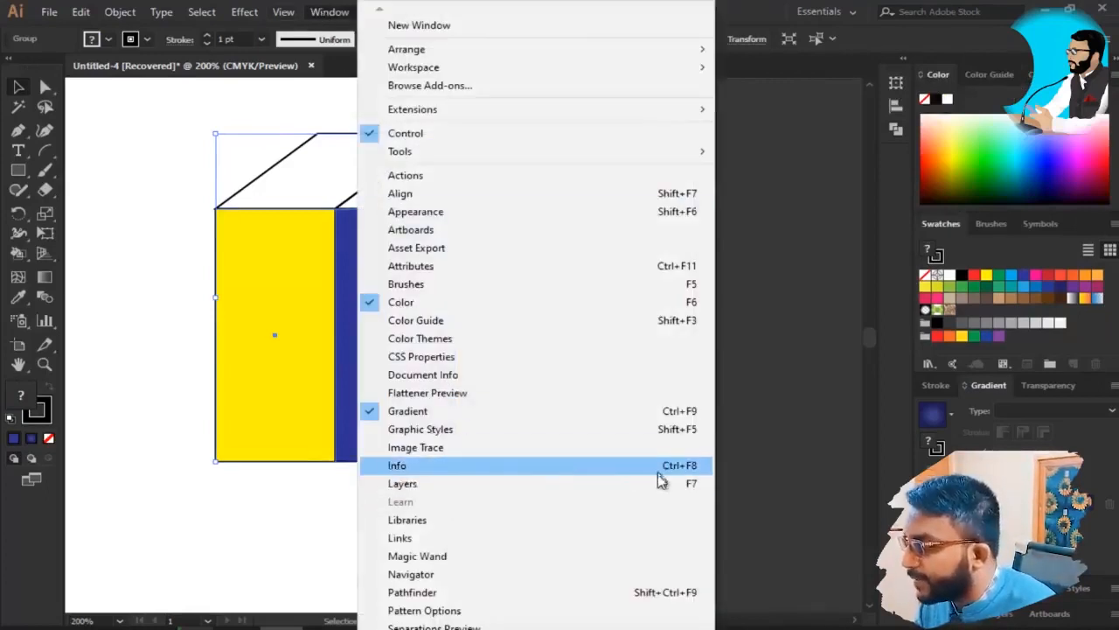
pyautogui.click(574, 487)
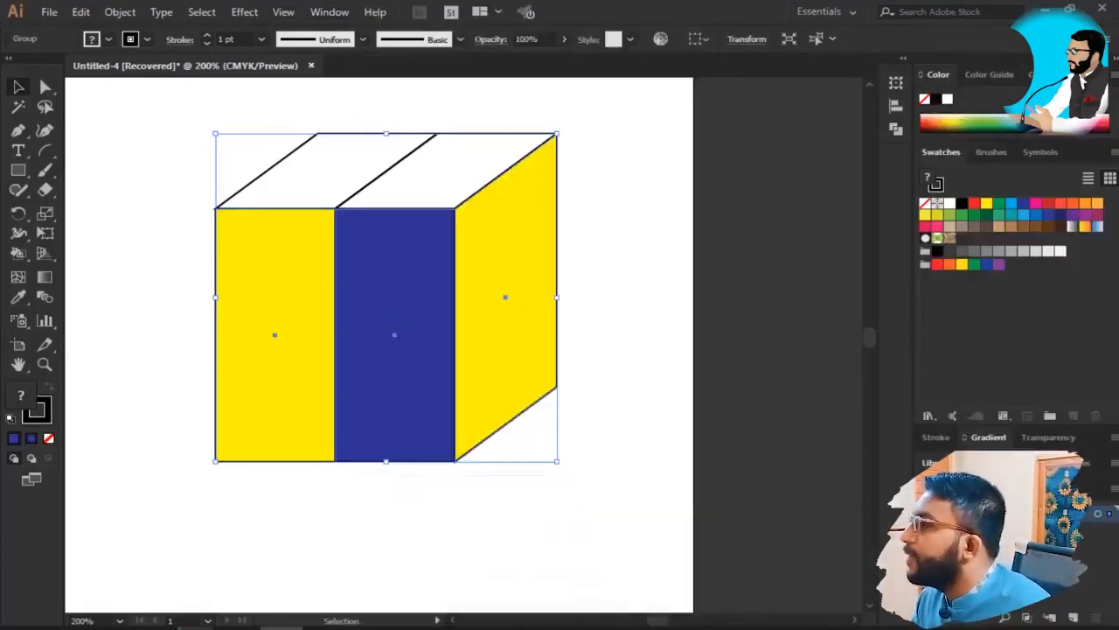
pyautogui.click(1087, 530)
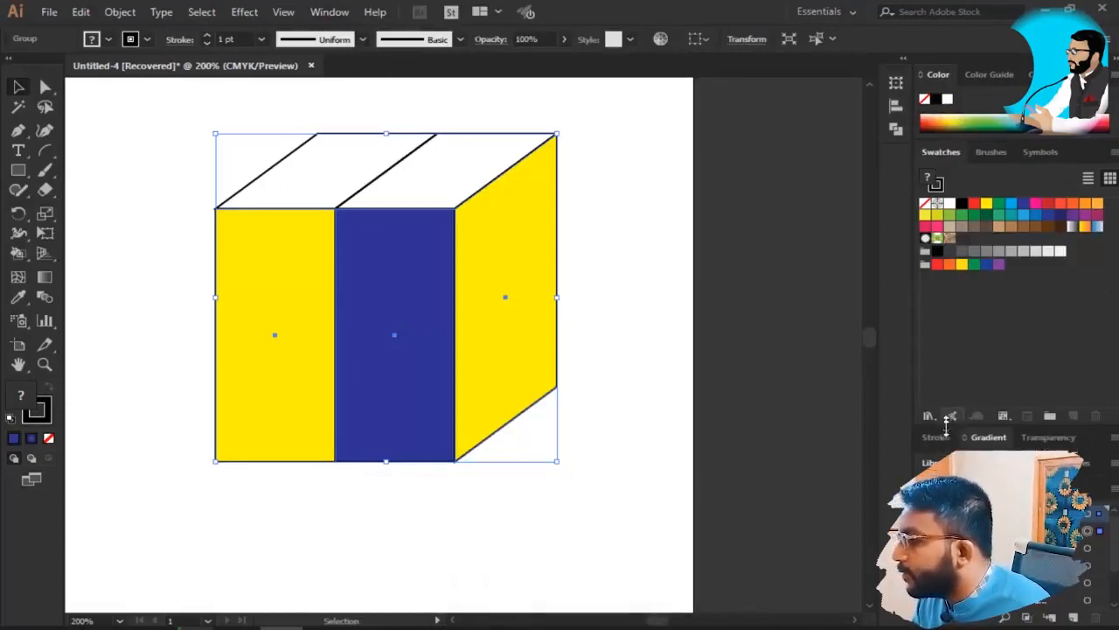
pyautogui.moveTo(946, 427); pyautogui.dragTo(945, 259)
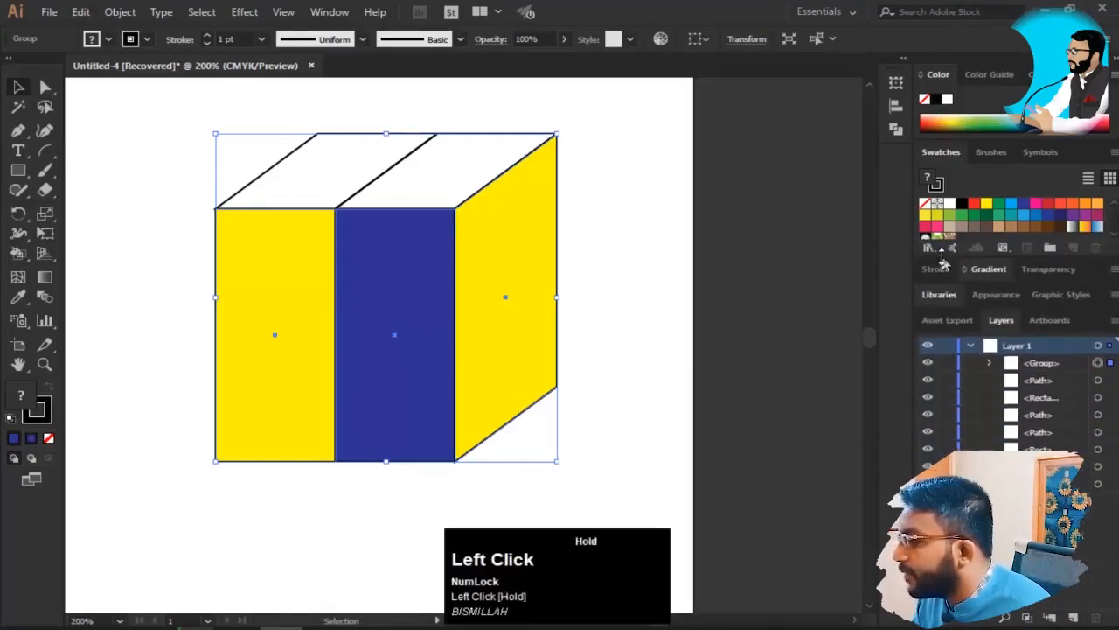
# - Toggle the visibility of the coloured group and the side face outline, leaving only the coloured group hidden
pyautogui.click(1032, 367)
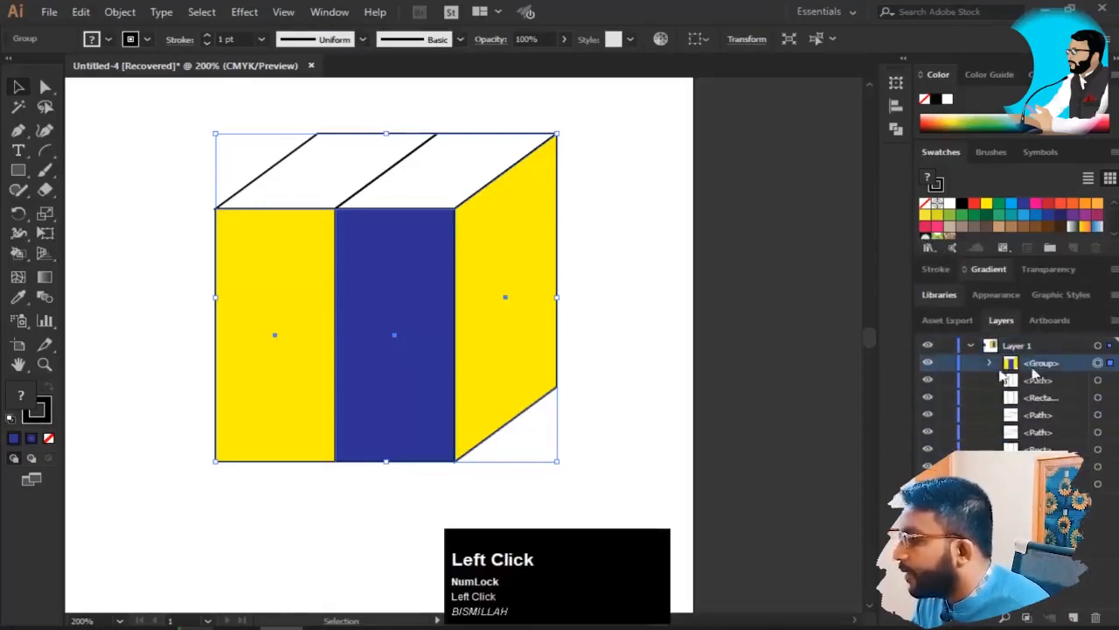
pyautogui.click(928, 367)
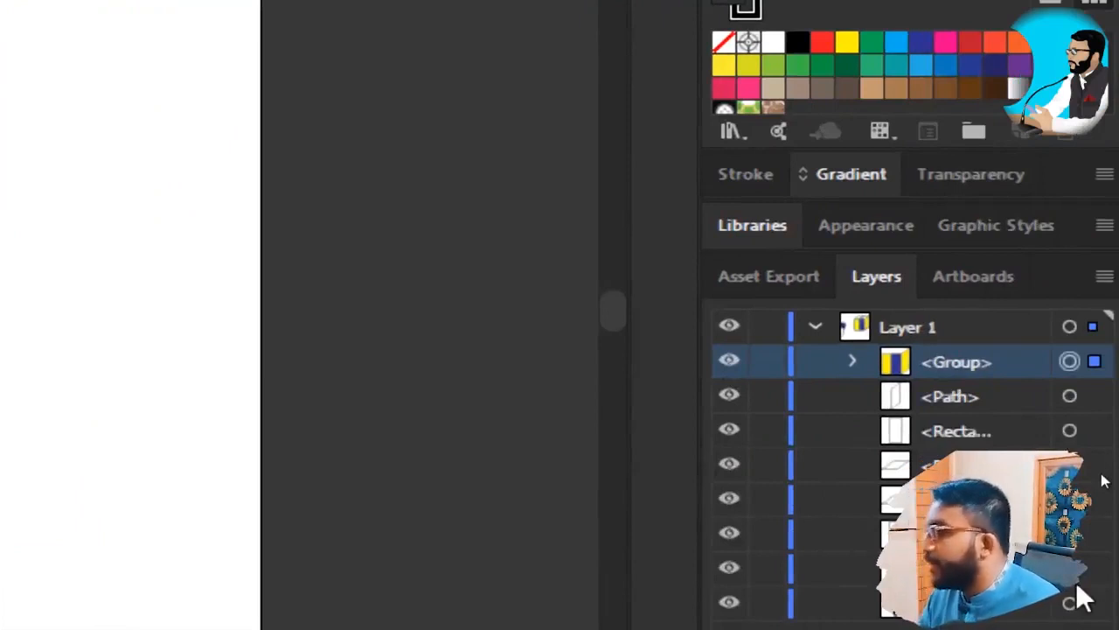
pyautogui.click(726, 366)
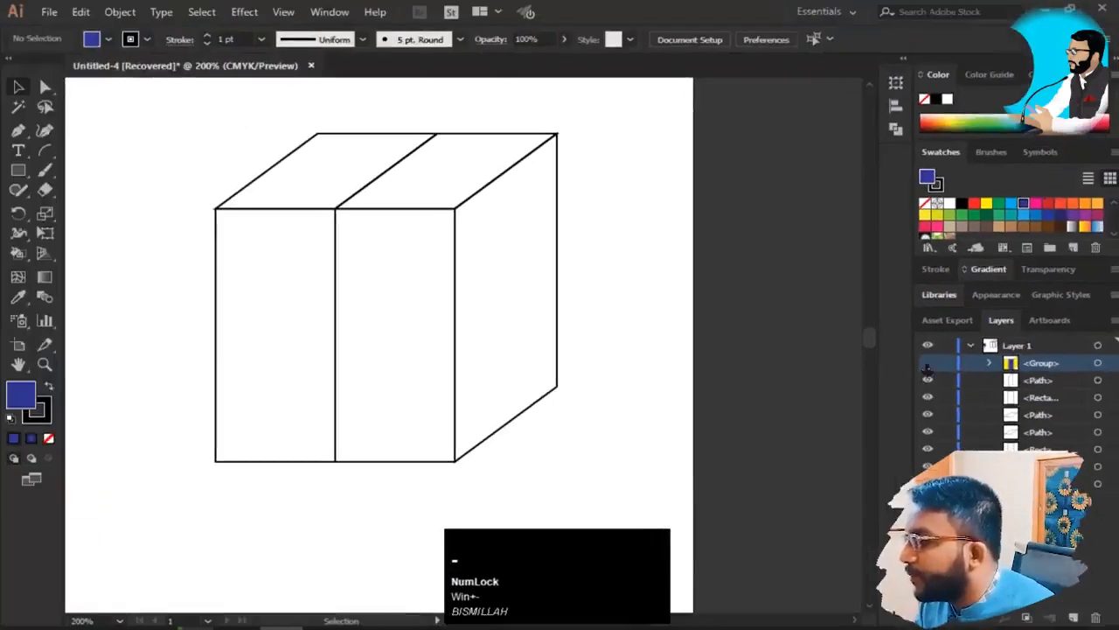
pyautogui.click(728, 363)
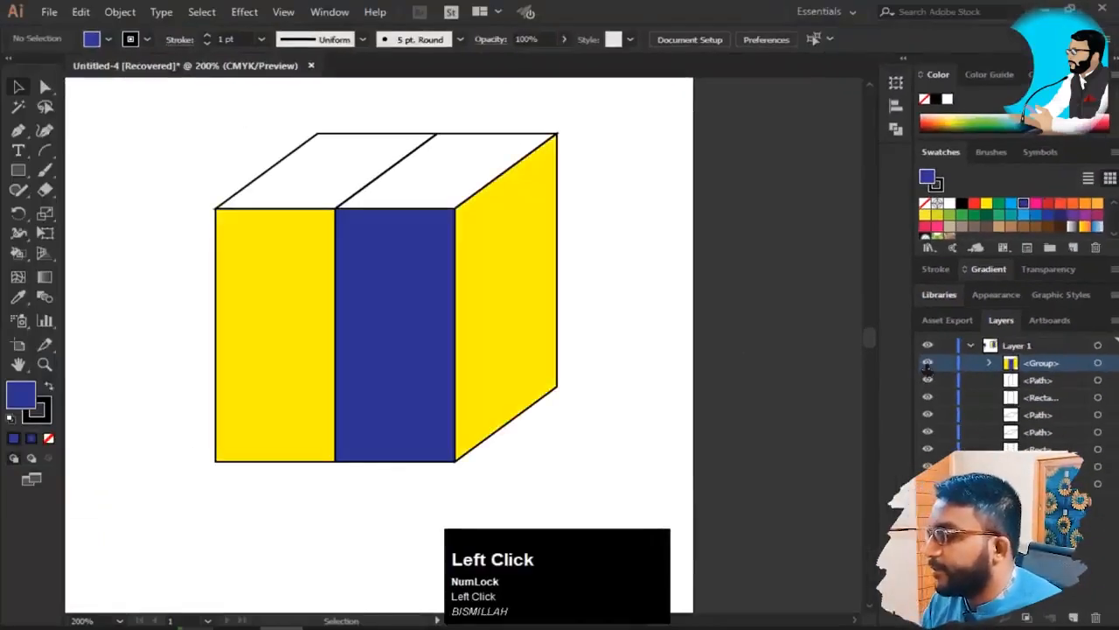
pyautogui.click(926, 364)
pyautogui.click(928, 363)
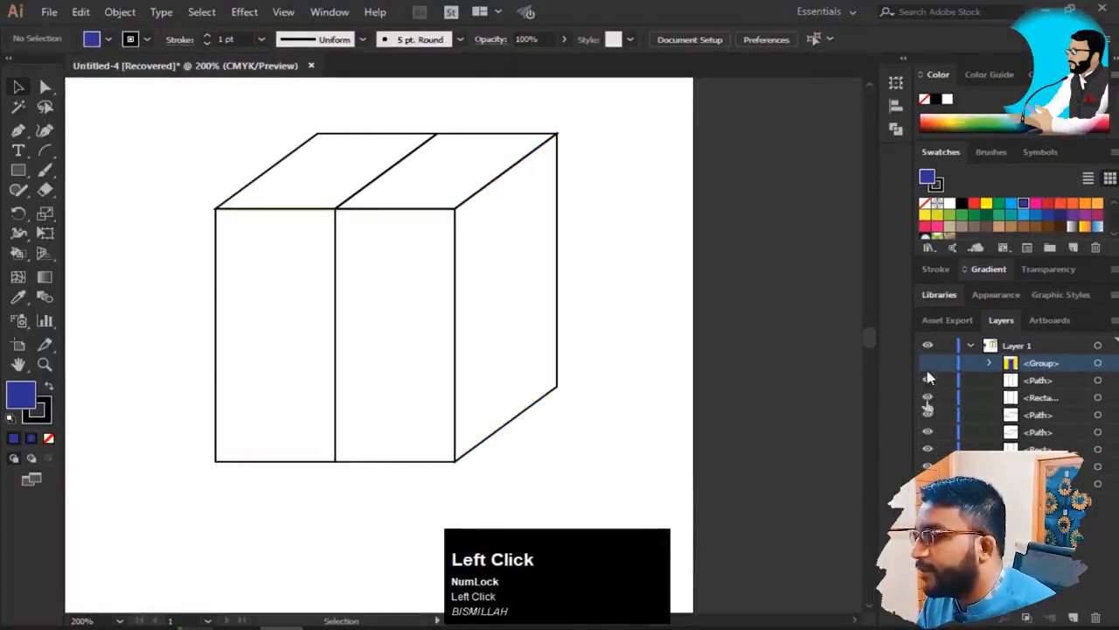
pyautogui.click(928, 390)
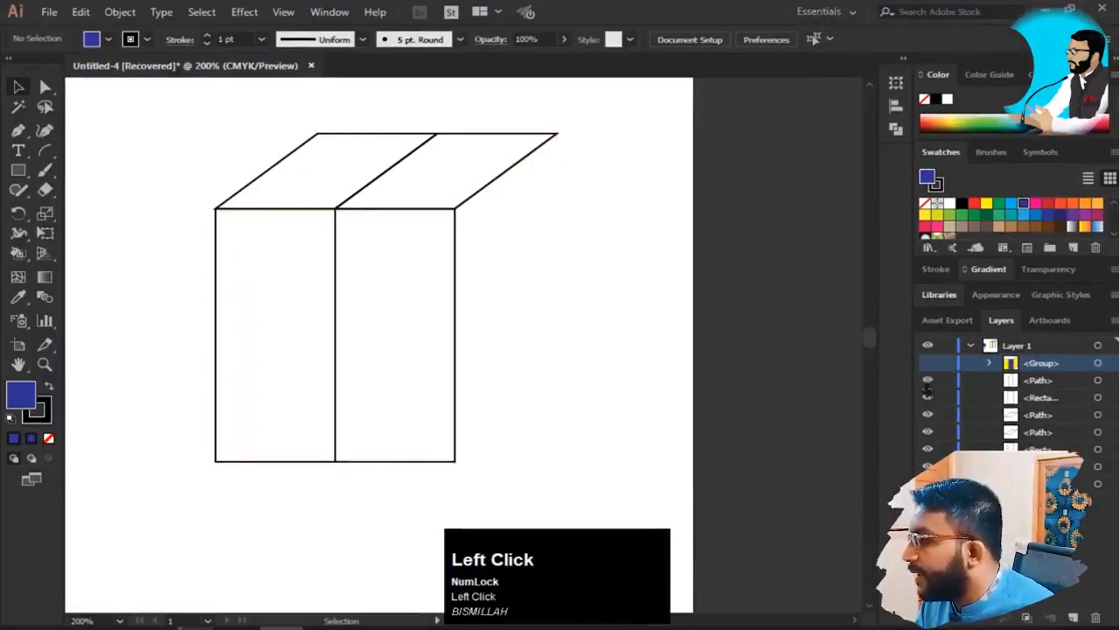
pyautogui.click(928, 390)
# - Select all the unfilled faces of the box outline and group them
pyautogui.press('v')
pyautogui.moveTo(213, 148); pyautogui.dragTo(597, 426)
pyautogui.press('ctrl')
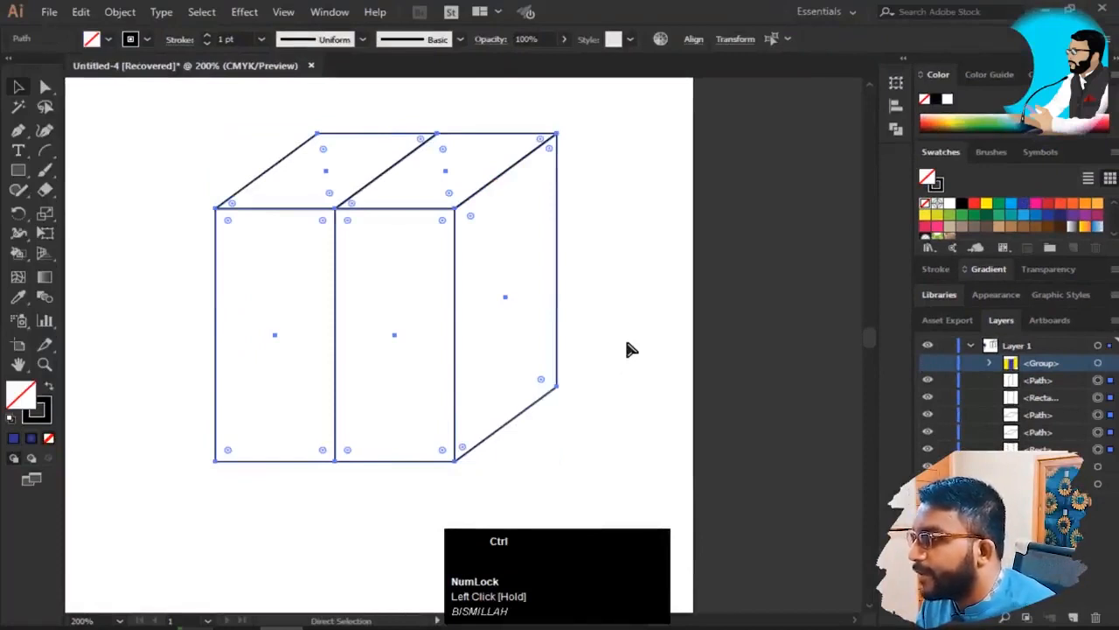
pyautogui.hotkey('ctrl', 'g')
pyautogui.click(628, 349)
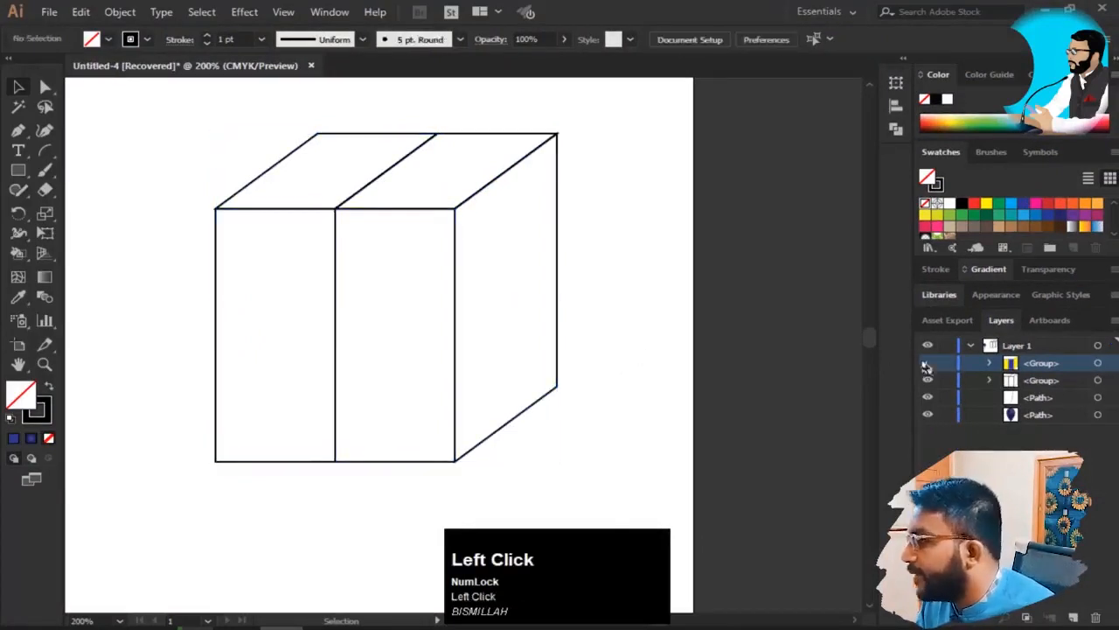
# - Show the coloured group again and hide the two loose paths listed below the groups
pyautogui.click(928, 363)
pyautogui.click(927, 398)
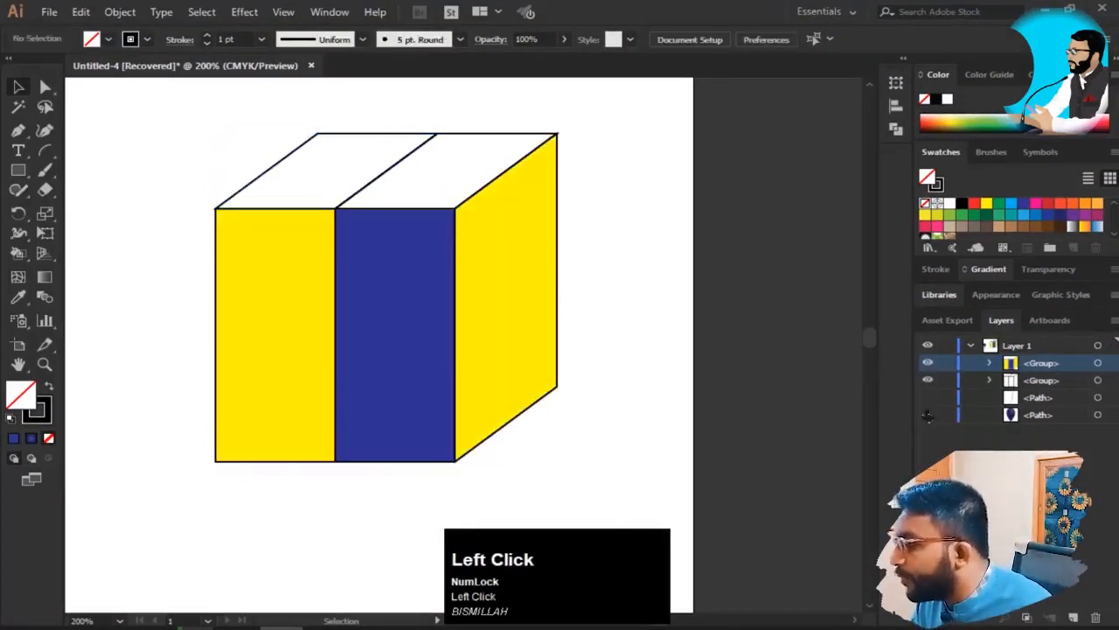
pyautogui.click(927, 363)
pyautogui.click(927, 363)
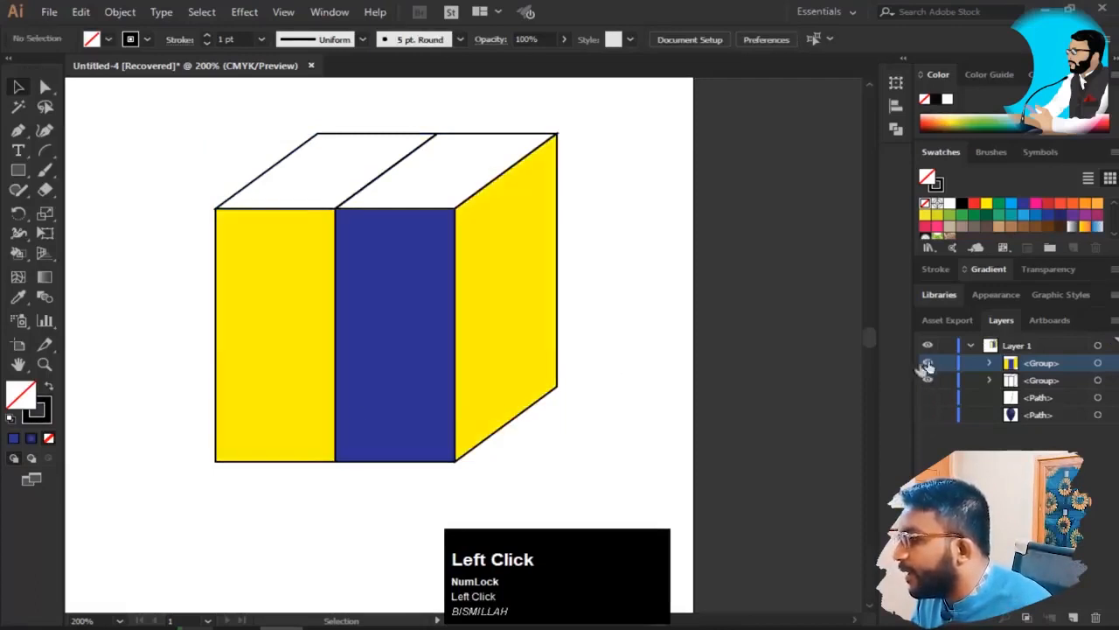
# - Select and hide the coloured group, and toggle the outline group's visibility off and on
pyautogui.click(356, 330)
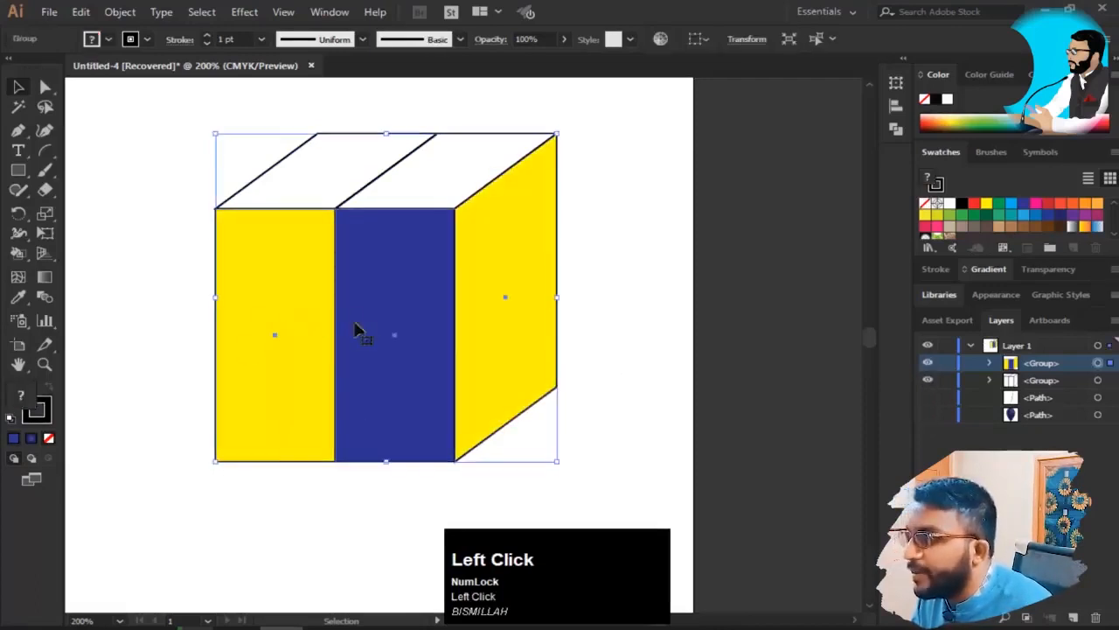
pyautogui.click(928, 365)
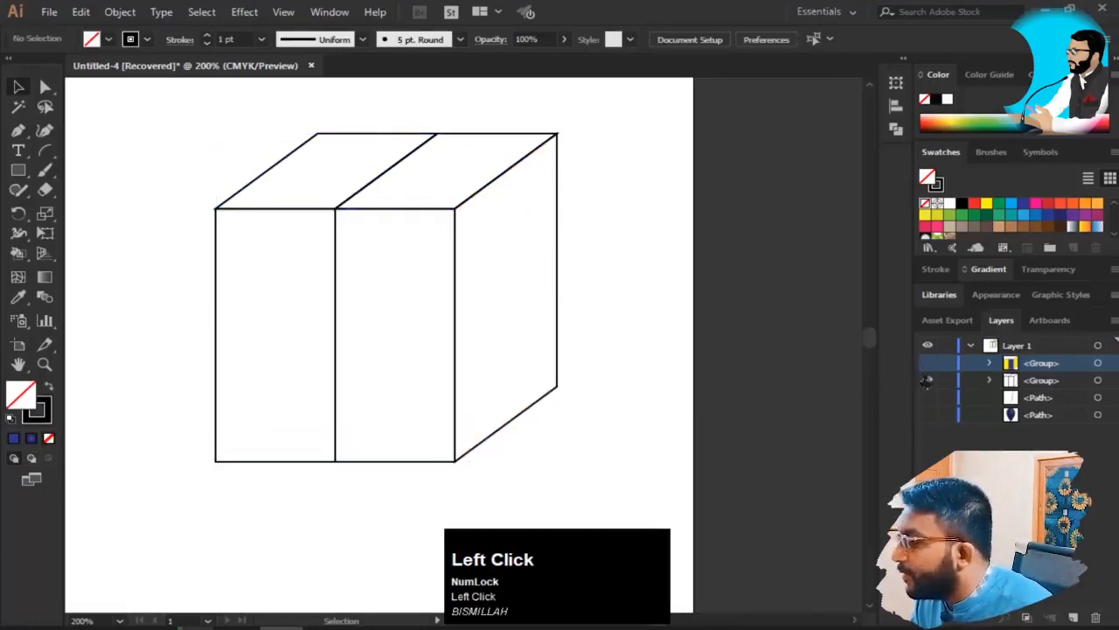
pyautogui.click(928, 379)
pyautogui.click(928, 380)
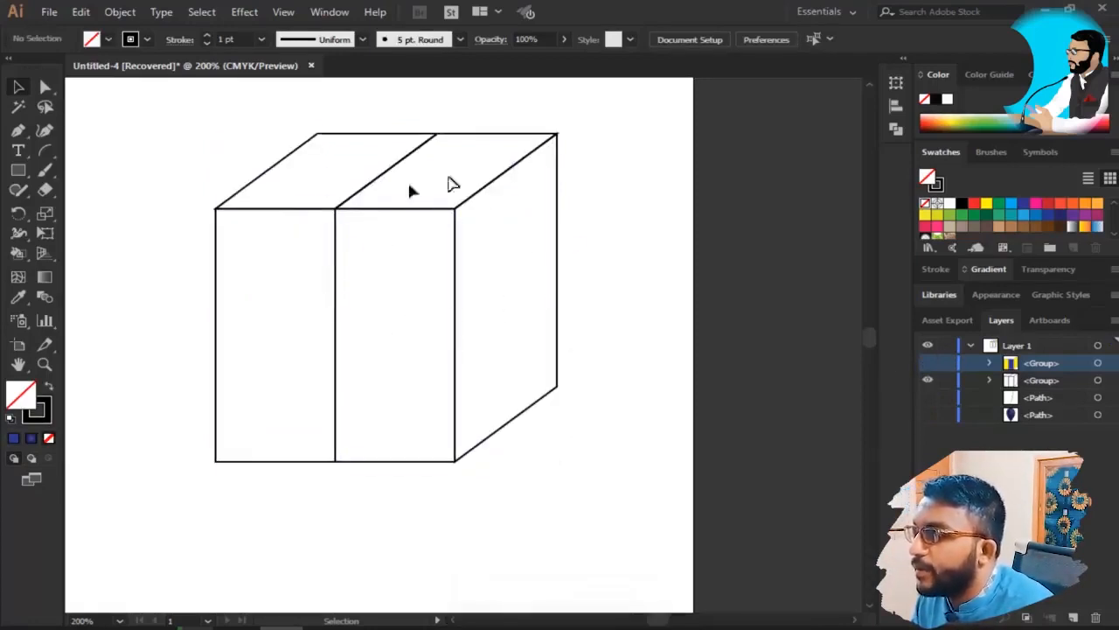
# - Select the unfilled outline group by one of its edges and show the coloured group again
pyautogui.click(519, 241)
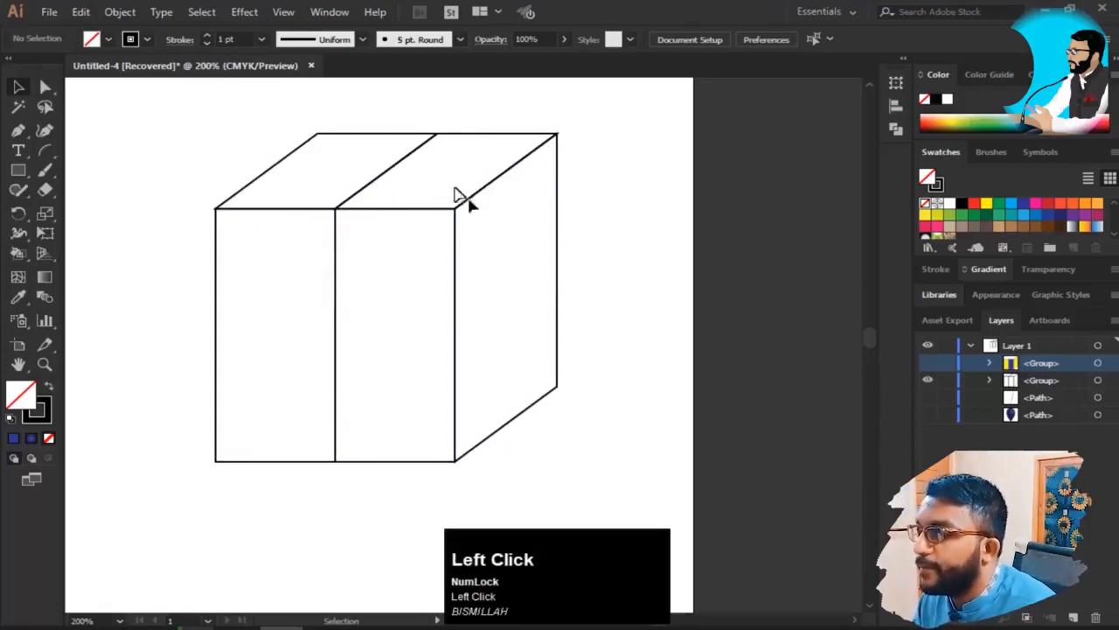
pyautogui.click(454, 216)
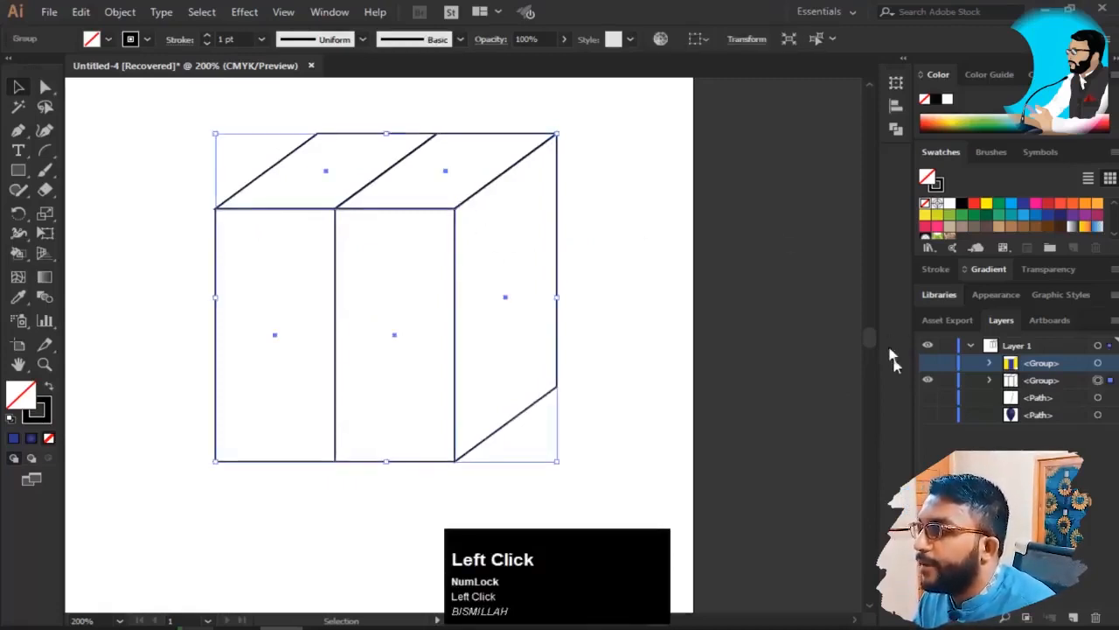
pyautogui.click(928, 362)
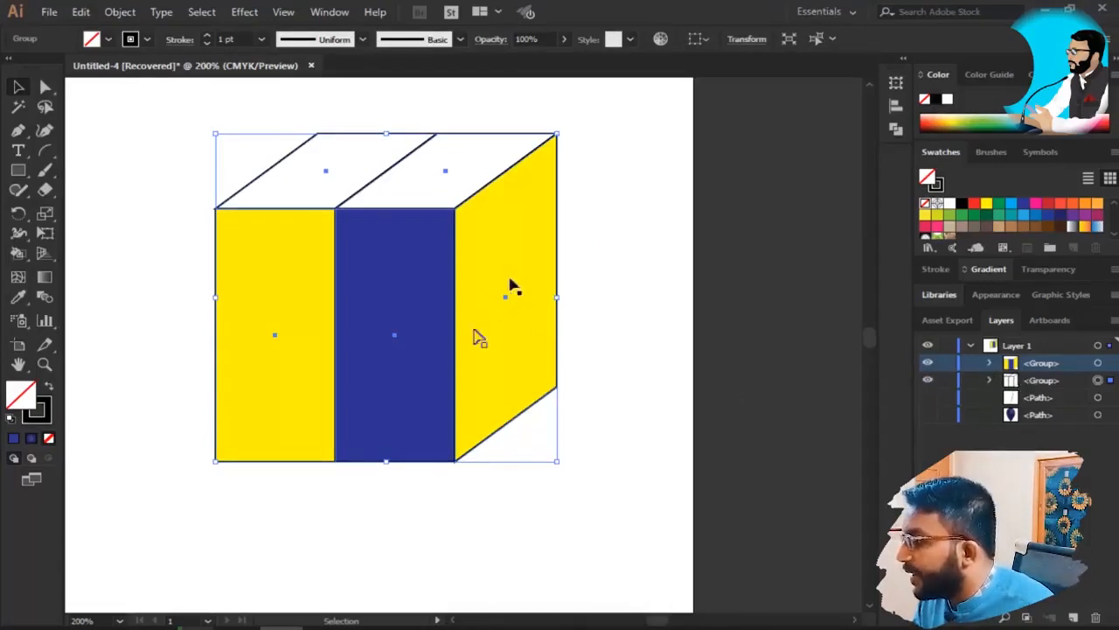
# - Select the coloured group on the artboard and lock the outline group beneath it
pyautogui.click(667, 355)
pyautogui.click(387, 393)
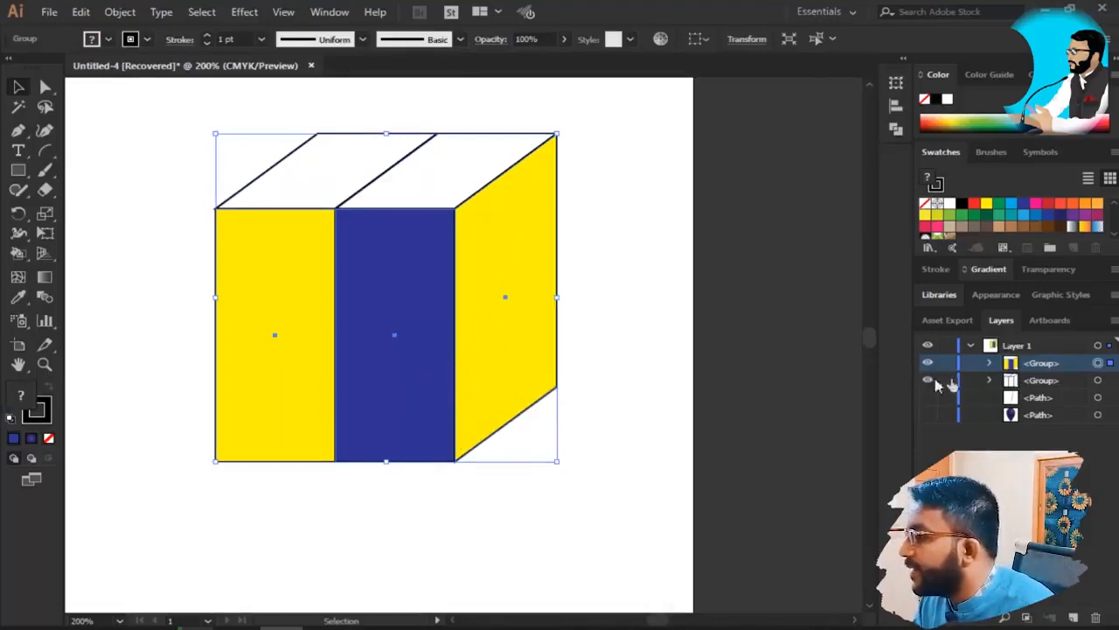
pyautogui.click(966, 384)
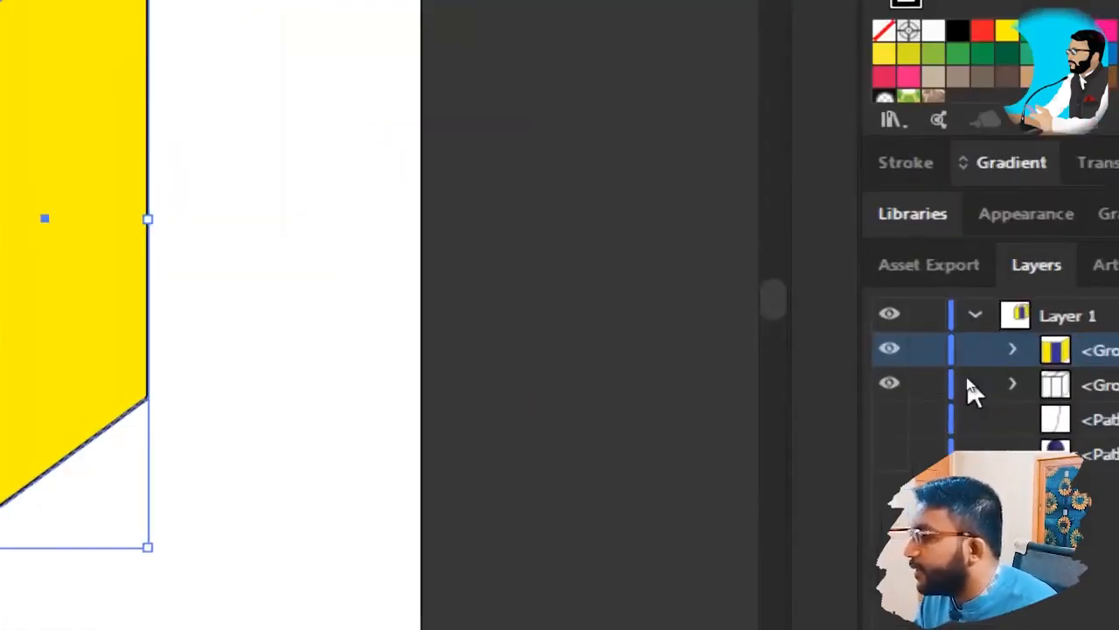
pyautogui.click(920, 386)
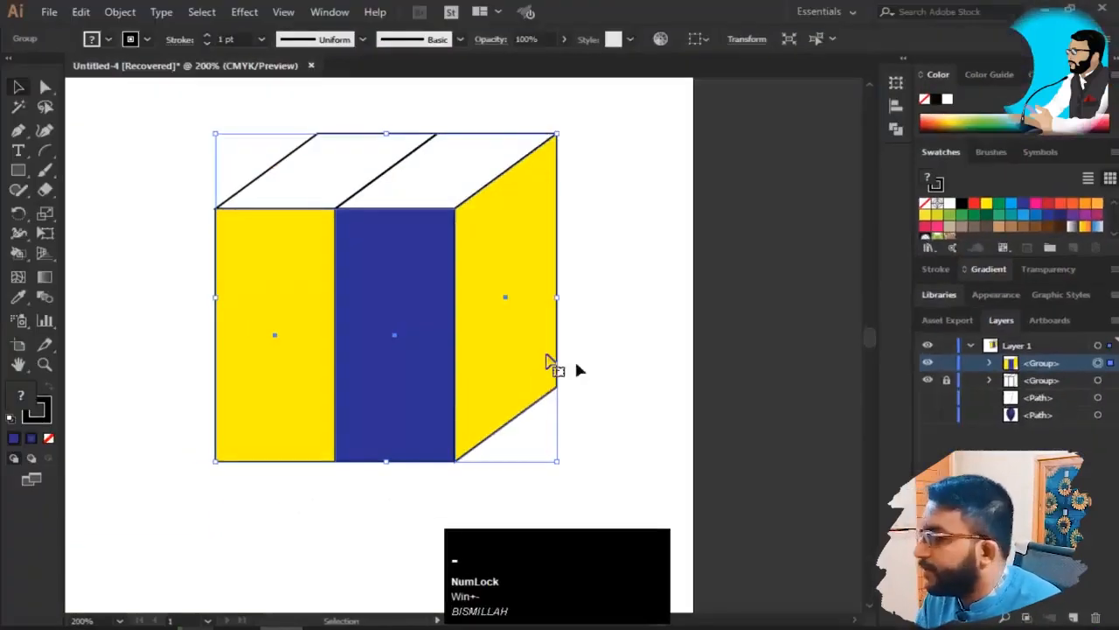
# - Try selecting the top faces of the locked outline group with the Selection and Direct Selection tools
pyautogui.click(171, 333)
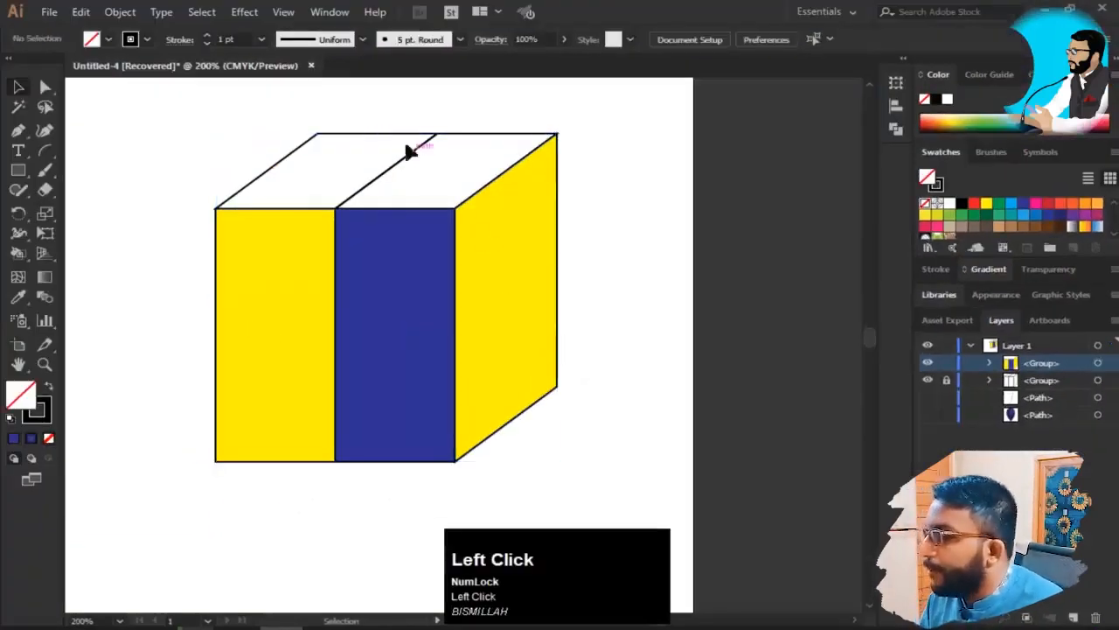
pyautogui.moveTo(312, 111); pyautogui.dragTo(477, 192)
pyautogui.moveTo(350, 133); pyautogui.dragTo(376, 170)
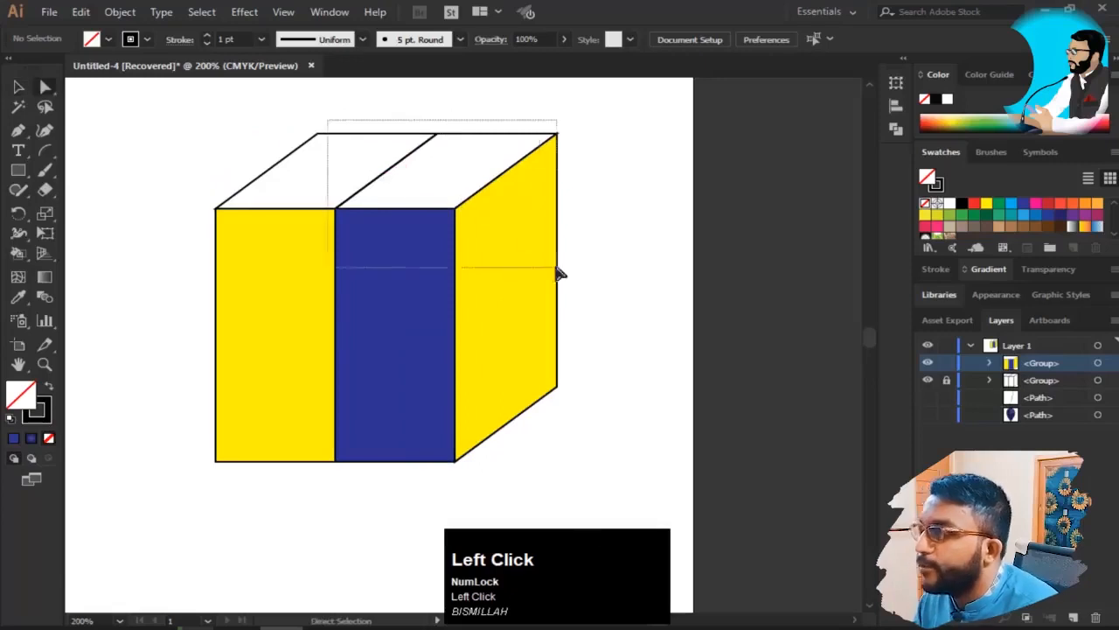
pyautogui.press('a')
pyautogui.click(347, 177)
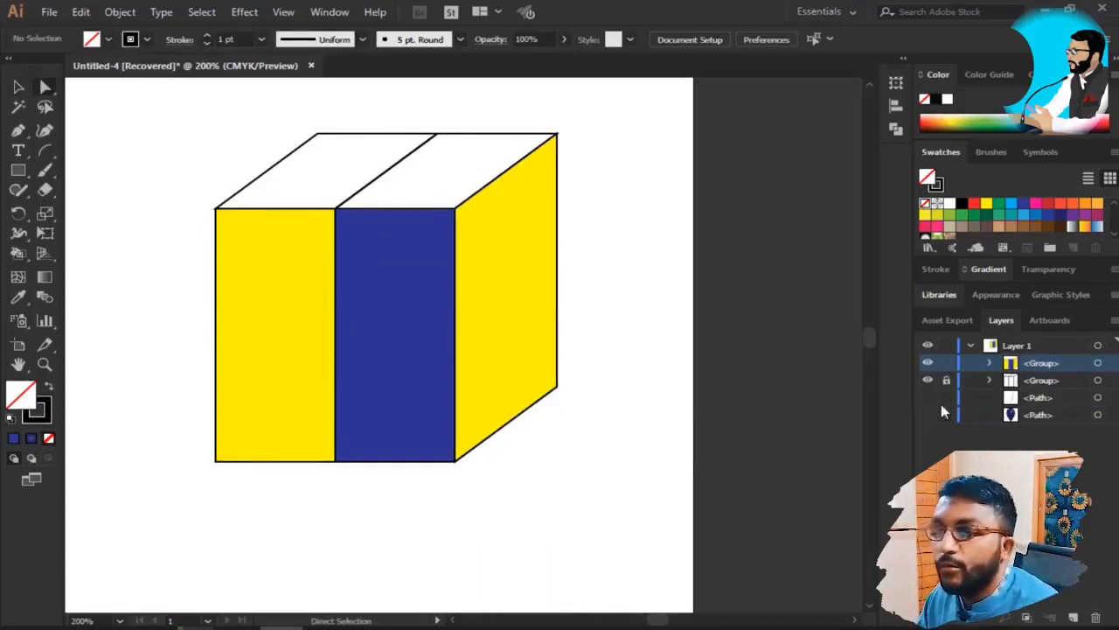
pyautogui.click(945, 399)
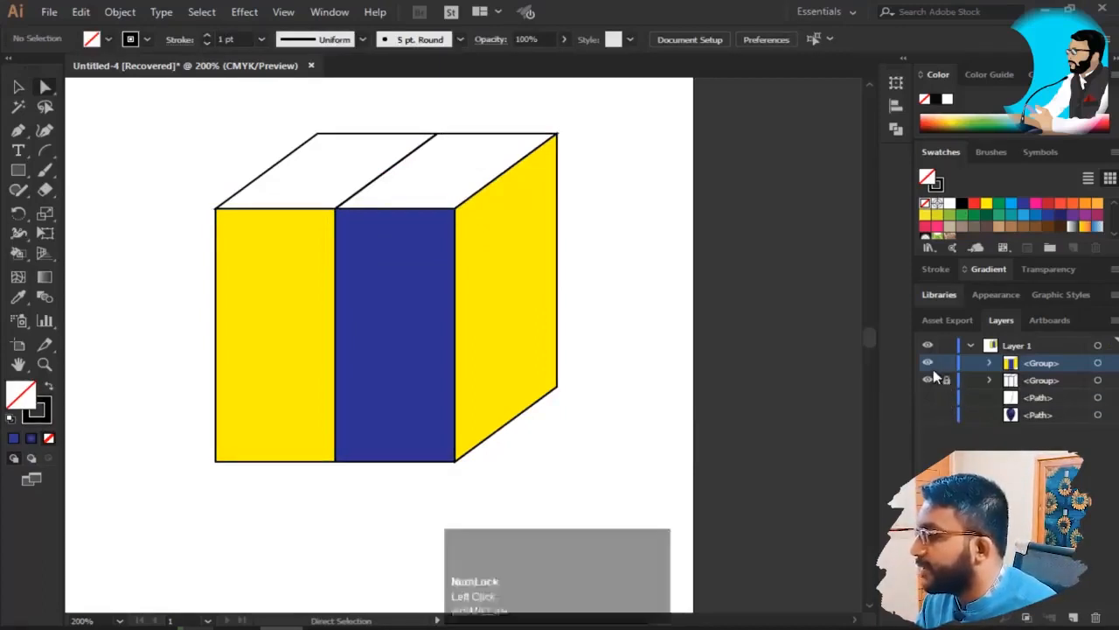
# - Select individual coloured faces with the Direct Selection tool and the whole coloured group with the Selection tool
pyautogui.click(438, 324)
pyautogui.click(528, 287)
pyautogui.click(269, 315)
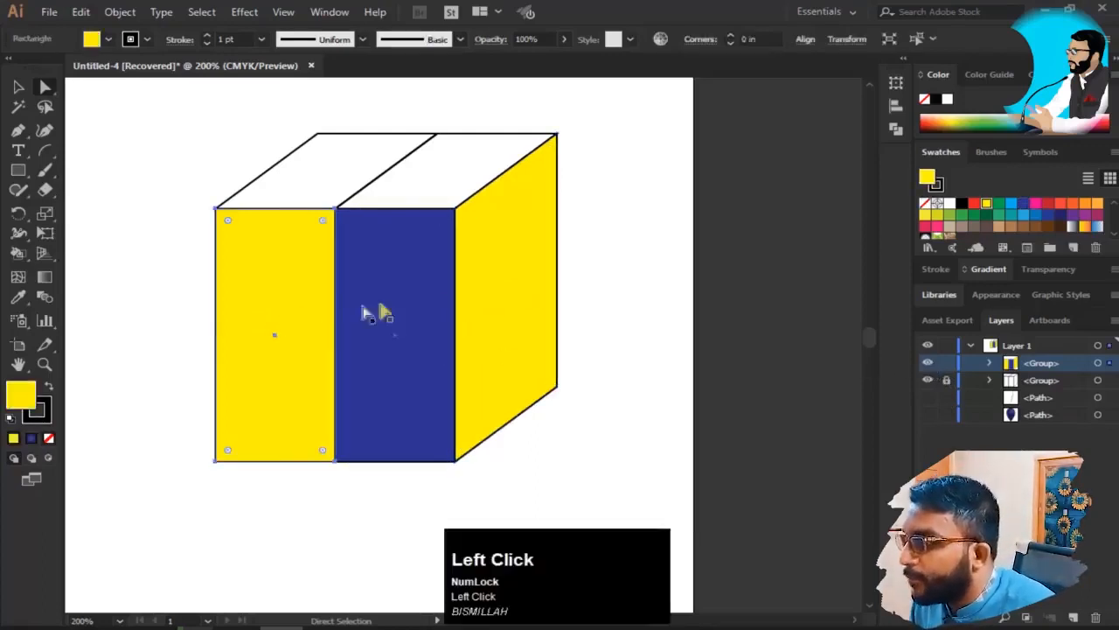
pyautogui.press('v')
pyautogui.click(398, 305)
pyautogui.click(582, 280)
pyautogui.click(484, 321)
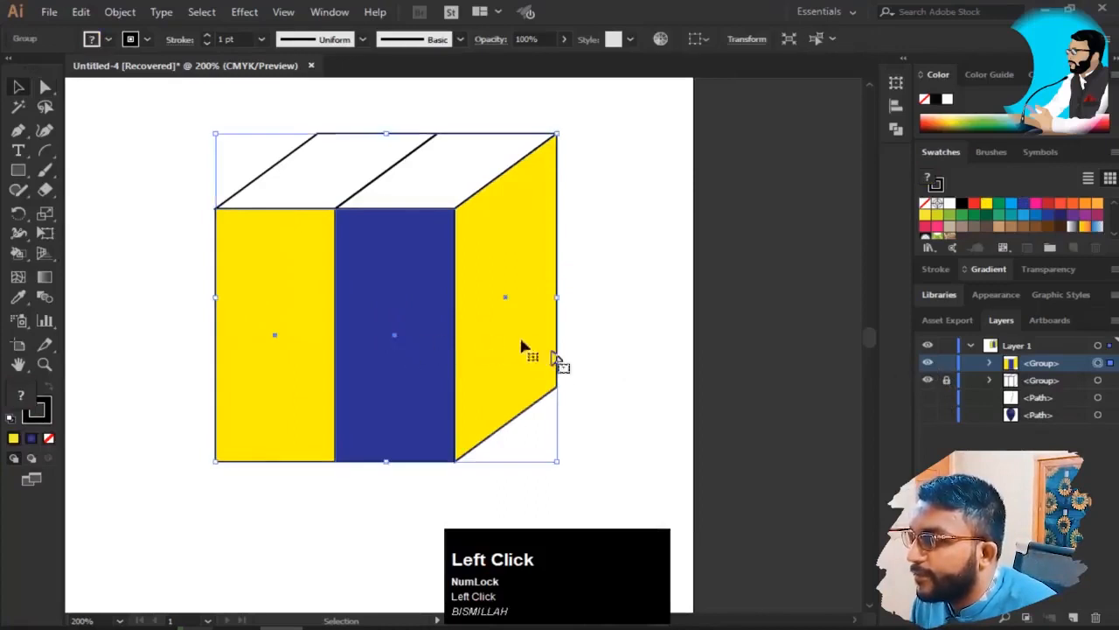
# - Select only the lower anchor points of the coloured faces and move them straight up to about half the box's height
pyautogui.click(45, 86)
pyautogui.rightClick(45, 89)
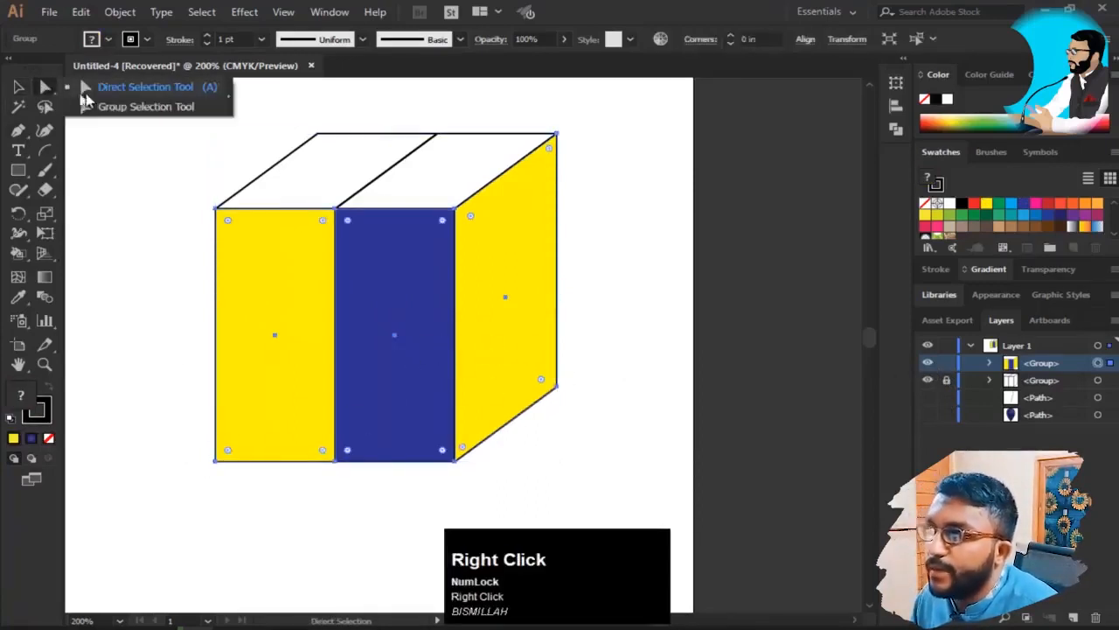
pyautogui.click(105, 87)
pyautogui.moveTo(170, 425); pyautogui.dragTo(604, 476)
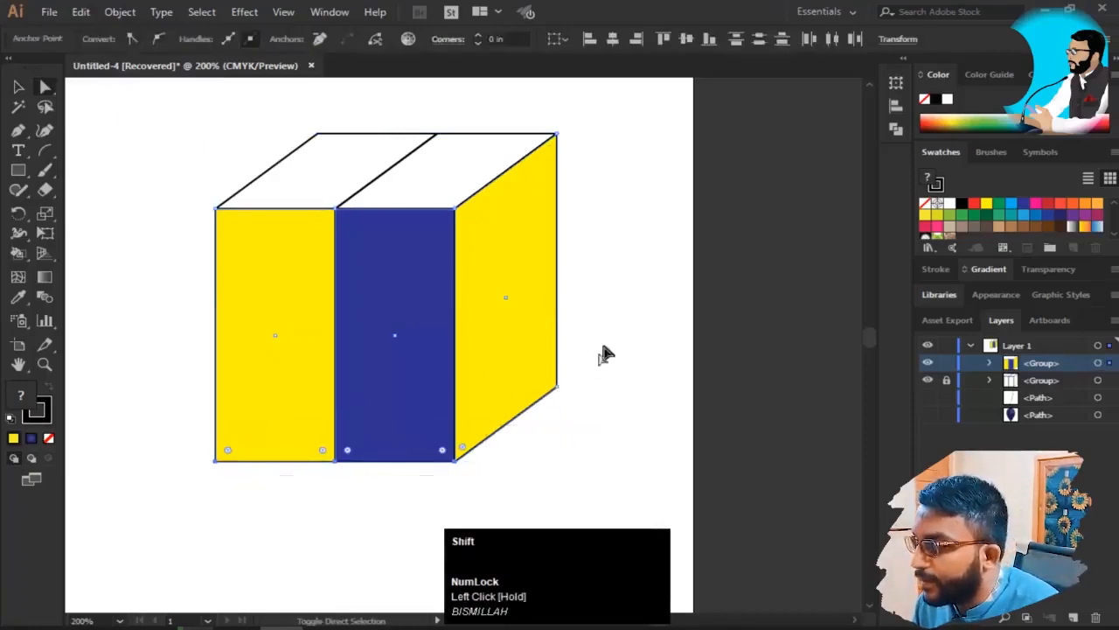
pyautogui.keyDown('shift'); pyautogui.moveTo(609, 345); pyautogui.dragTo(525, 452); pyautogui.keyUp('shift')
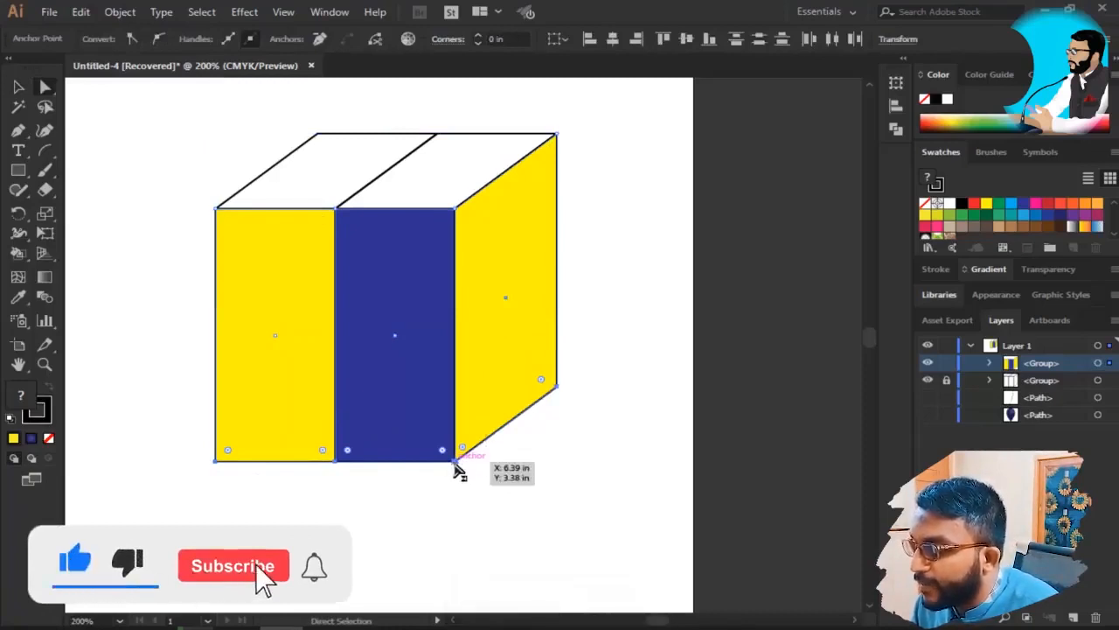
pyautogui.moveTo(454, 462); pyautogui.dragTo(455, 345)
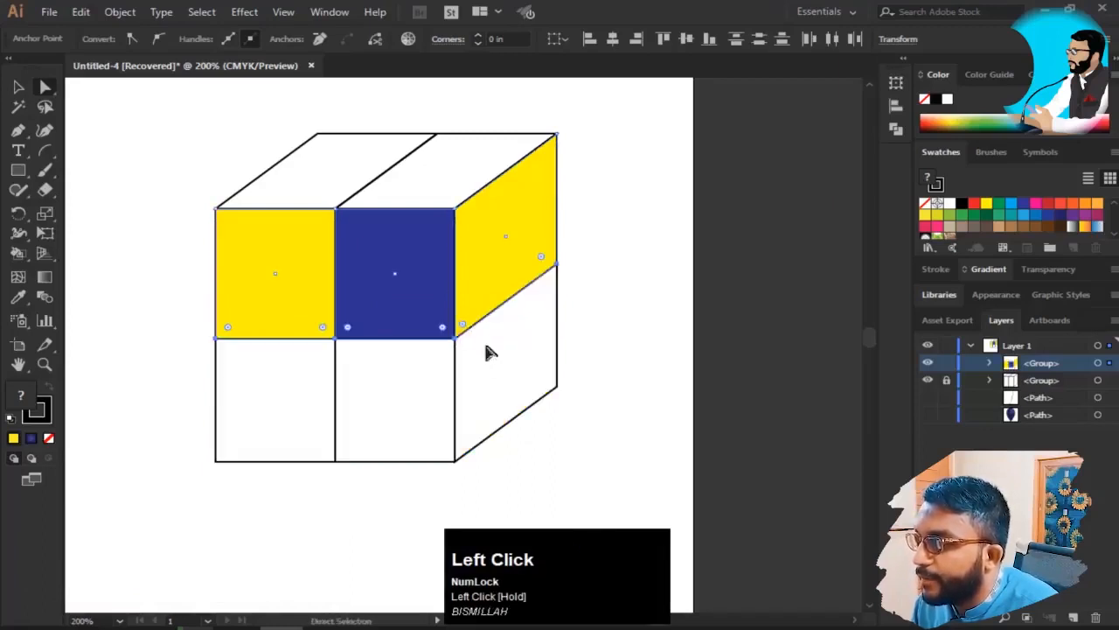
pyautogui.press('v')
pyautogui.click(606, 325)
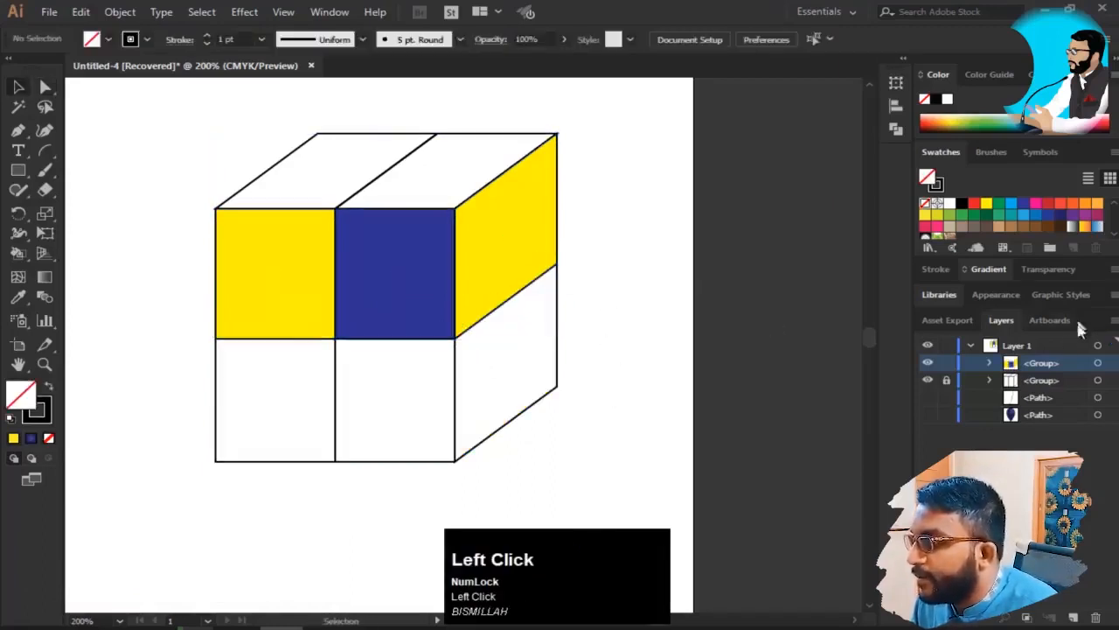
# - Unlock the outline group and try selecting the outline group and the coloured group in turn on the artboard
pyautogui.click(949, 381)
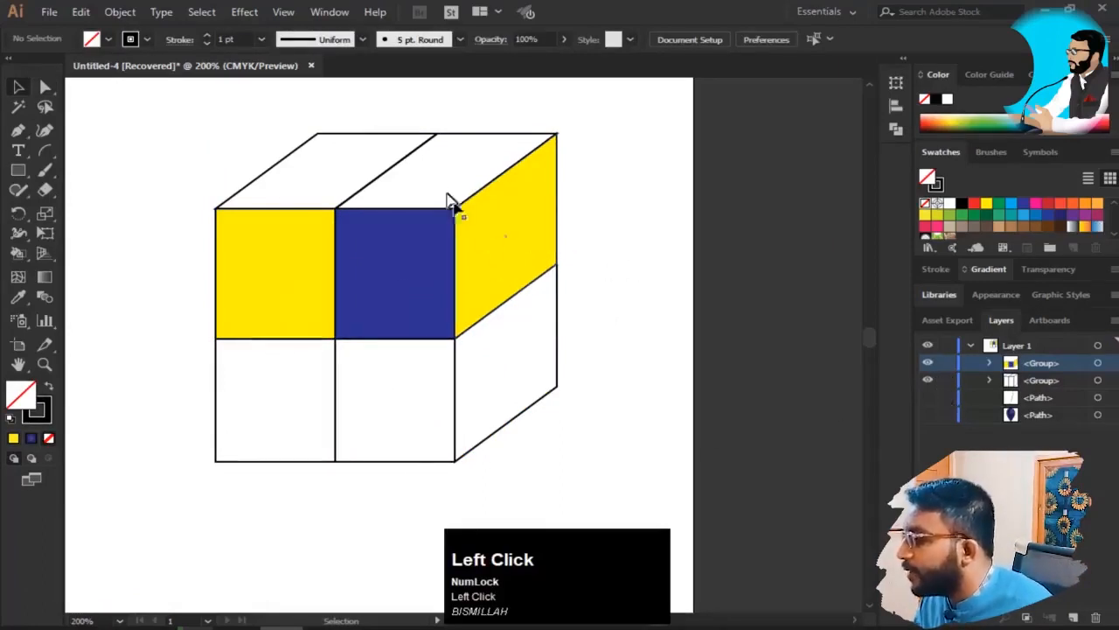
pyautogui.click(389, 179)
pyautogui.click(612, 299)
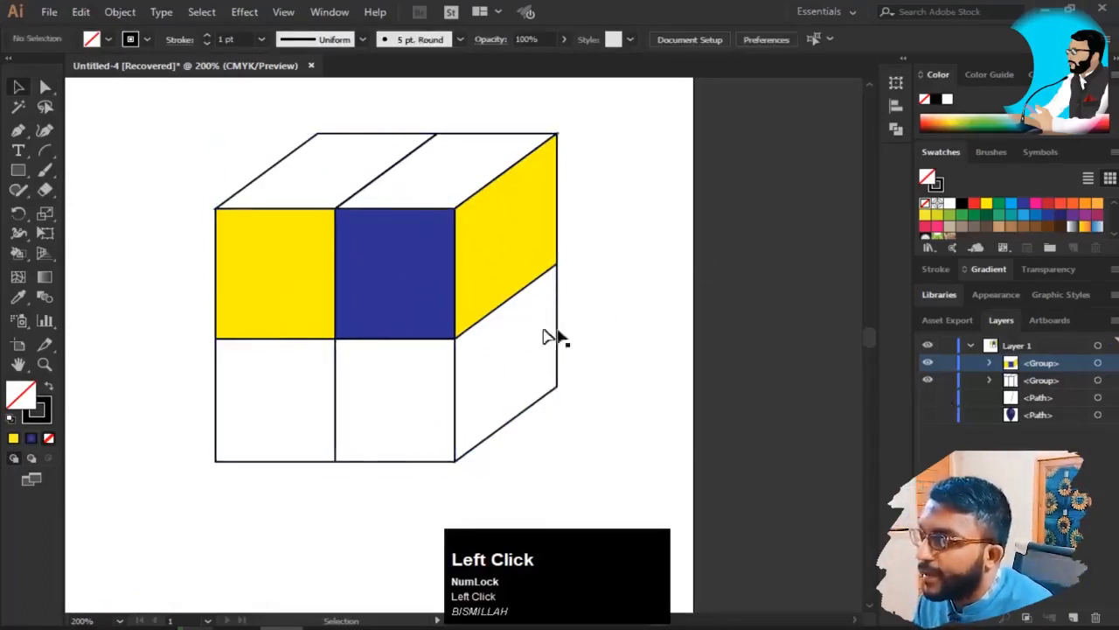
pyautogui.click(404, 279)
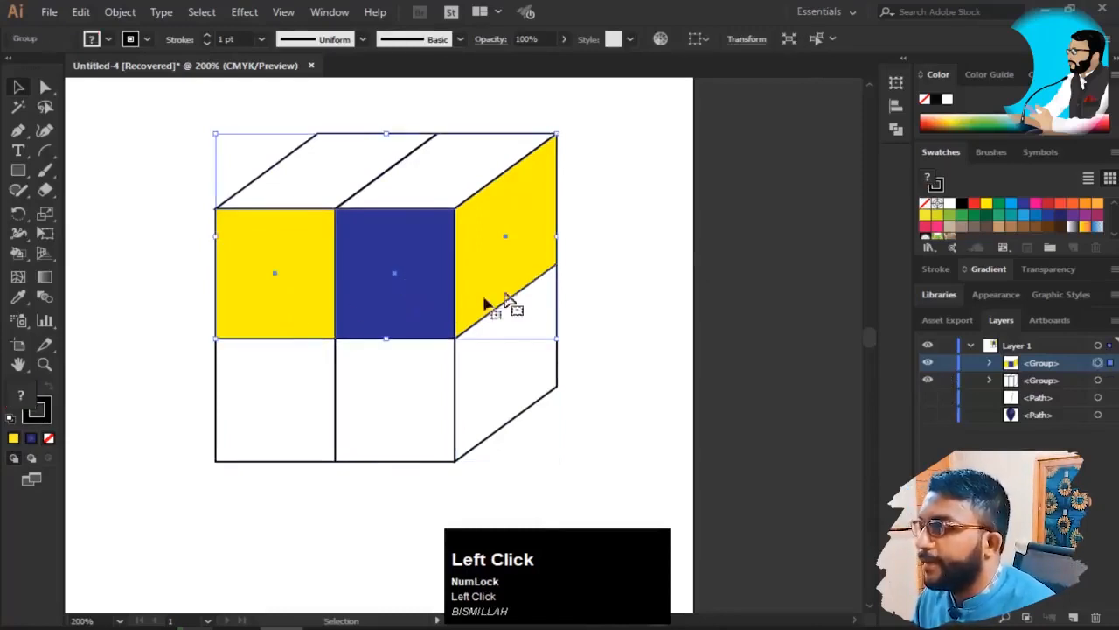
pyautogui.click(527, 394)
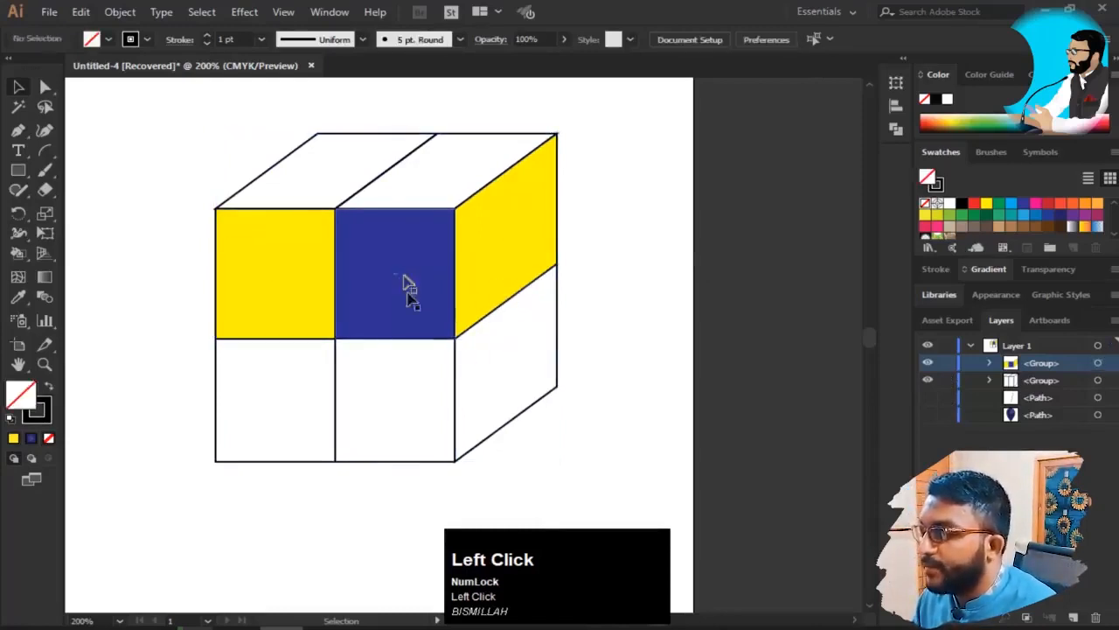
# - Duplicate the shortened coloured group straight down to cover the empty lower half of the box
pyautogui.click(397, 304)
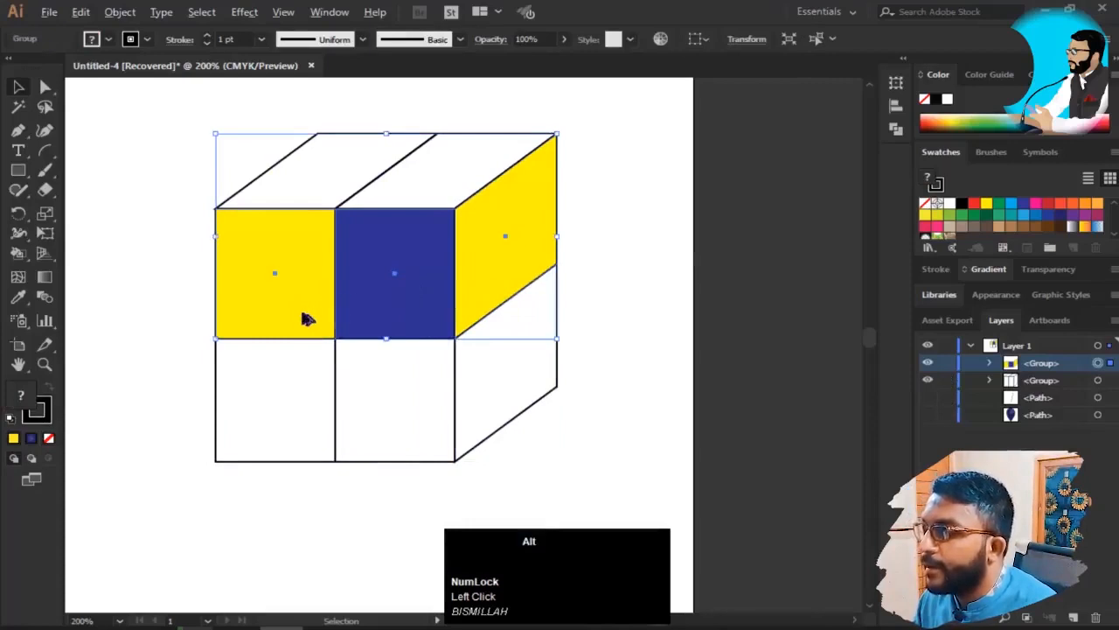
pyautogui.moveTo(303, 313); pyautogui.dragTo(325, 437)
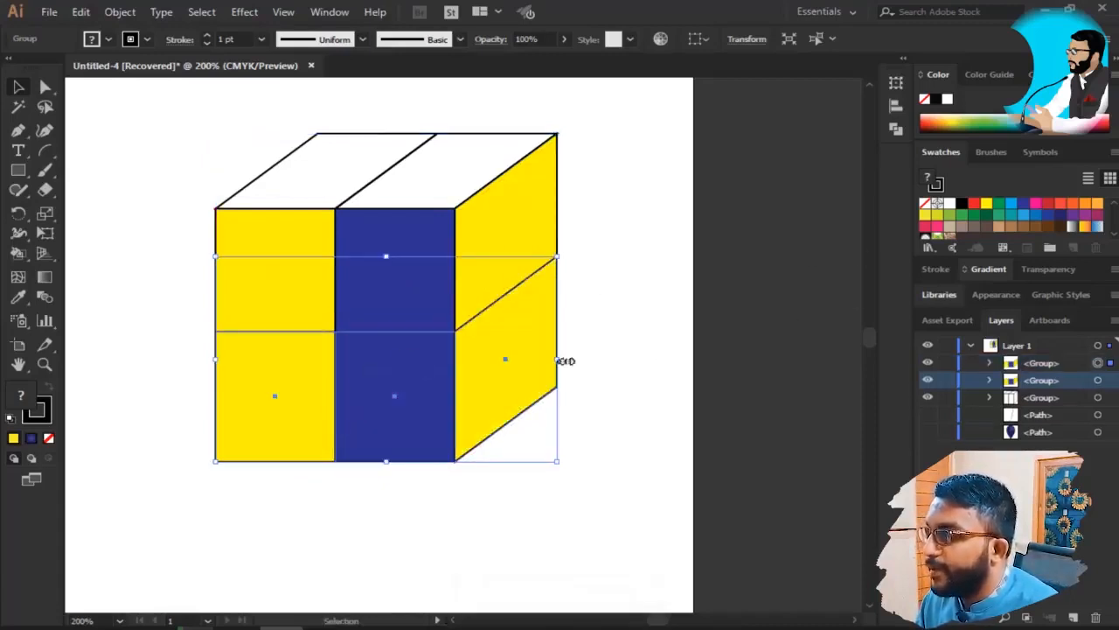
pyautogui.click(531, 390)
pyautogui.click(500, 387)
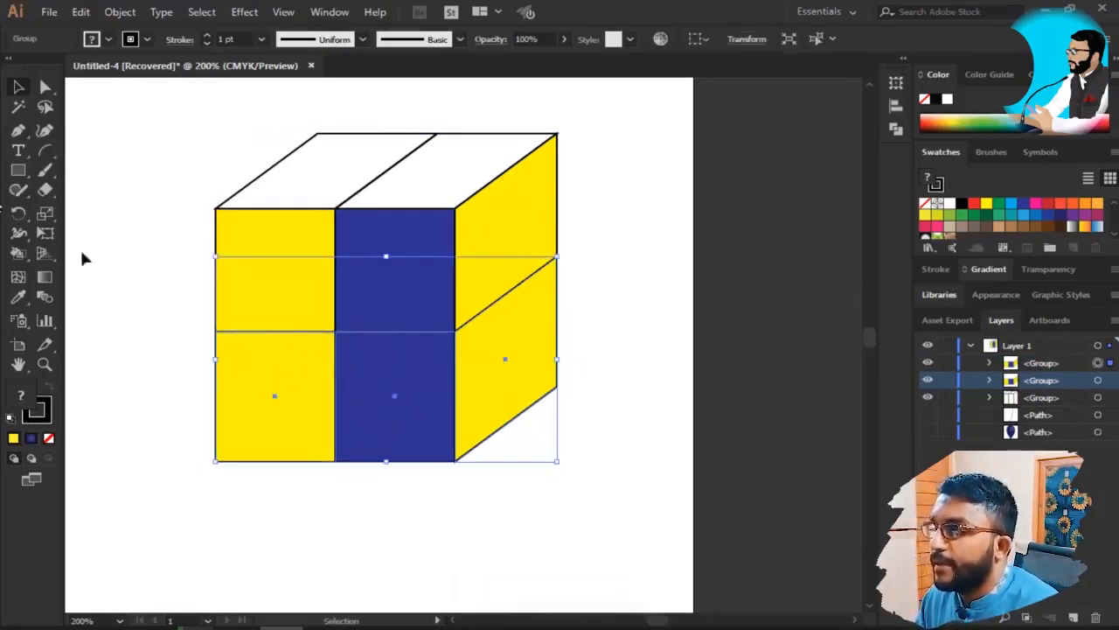
# - Pick the lower-left front face with the Group Selection tool and fill it with dark blue
pyautogui.rightClick(43, 89)
pyautogui.click(100, 107)
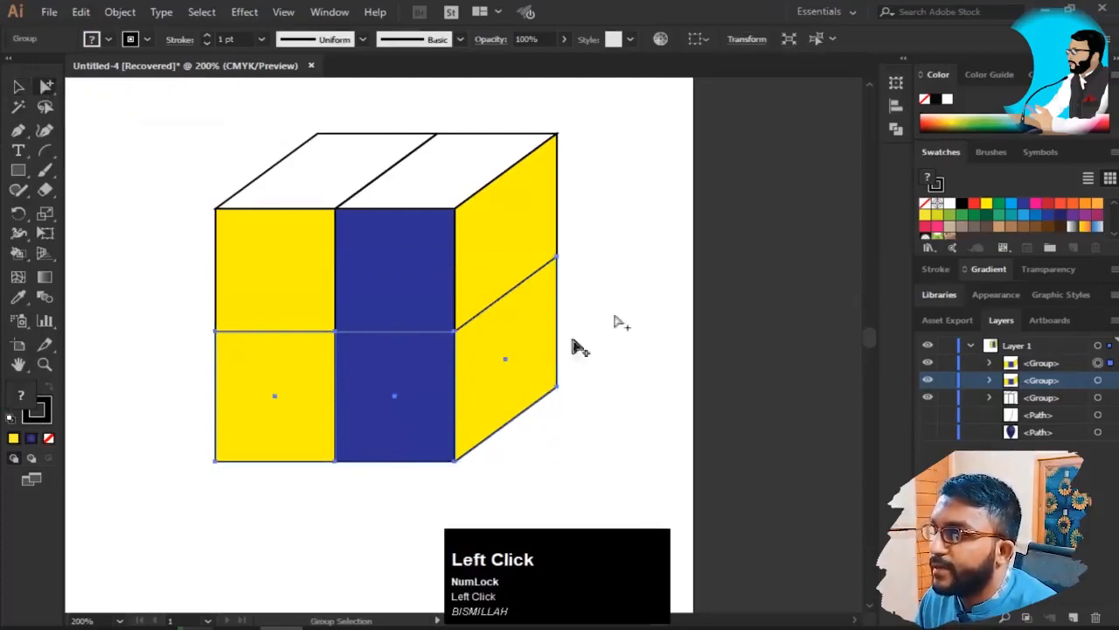
pyautogui.click(320, 504)
pyautogui.click(311, 346)
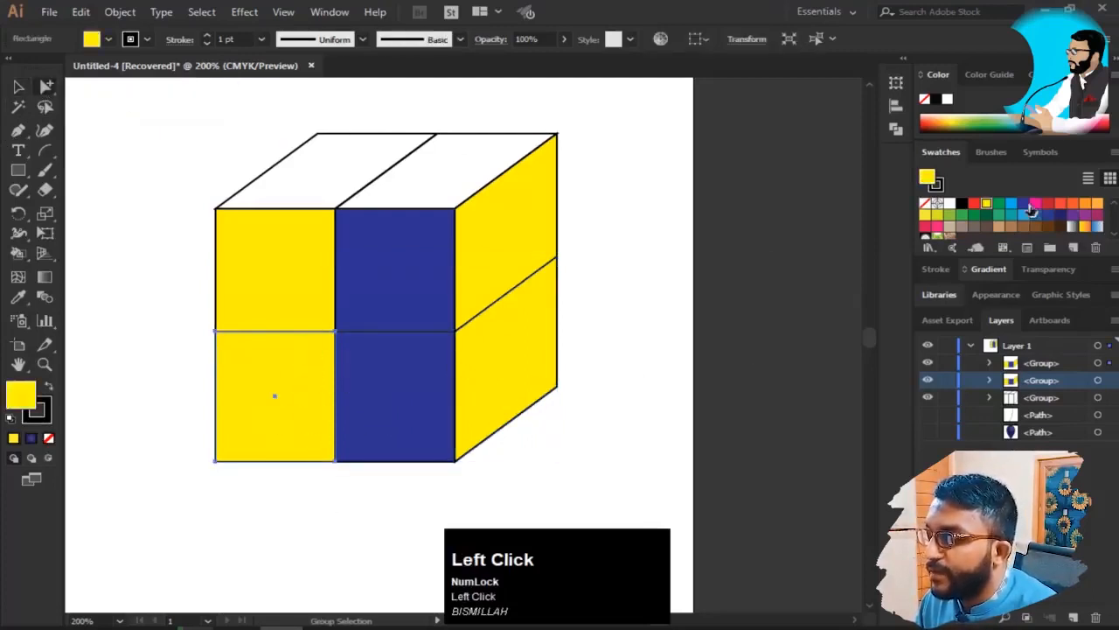
pyautogui.click(1024, 204)
# - Fill the lower-right front face with yellow and the lower side face with dark blue, leaving nothing selected
pyautogui.click(420, 390)
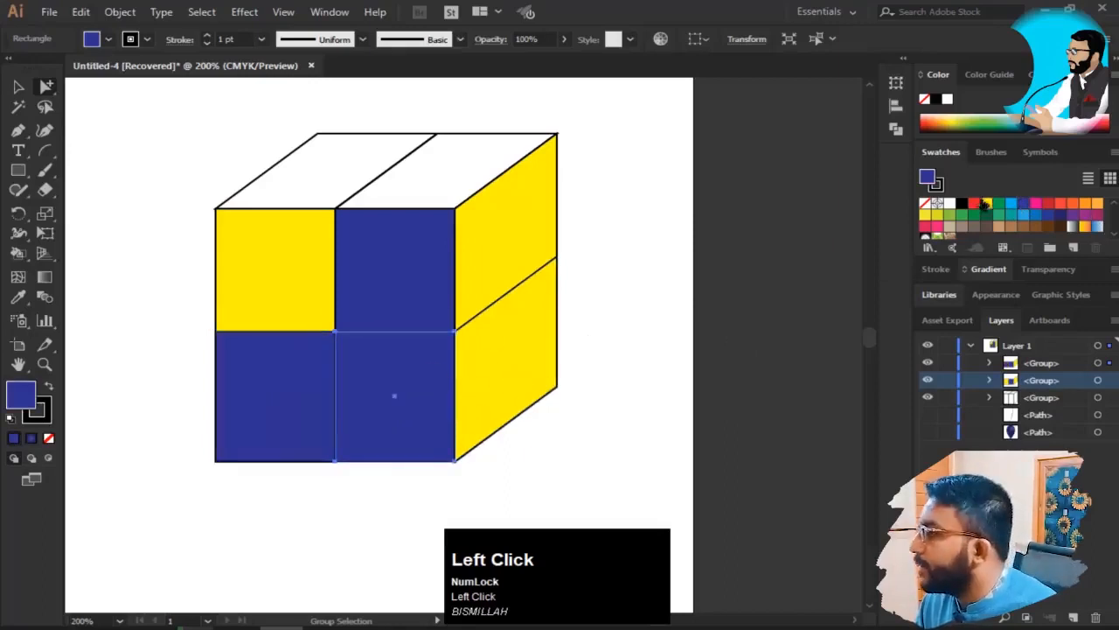
pyautogui.click(986, 204)
pyautogui.click(515, 366)
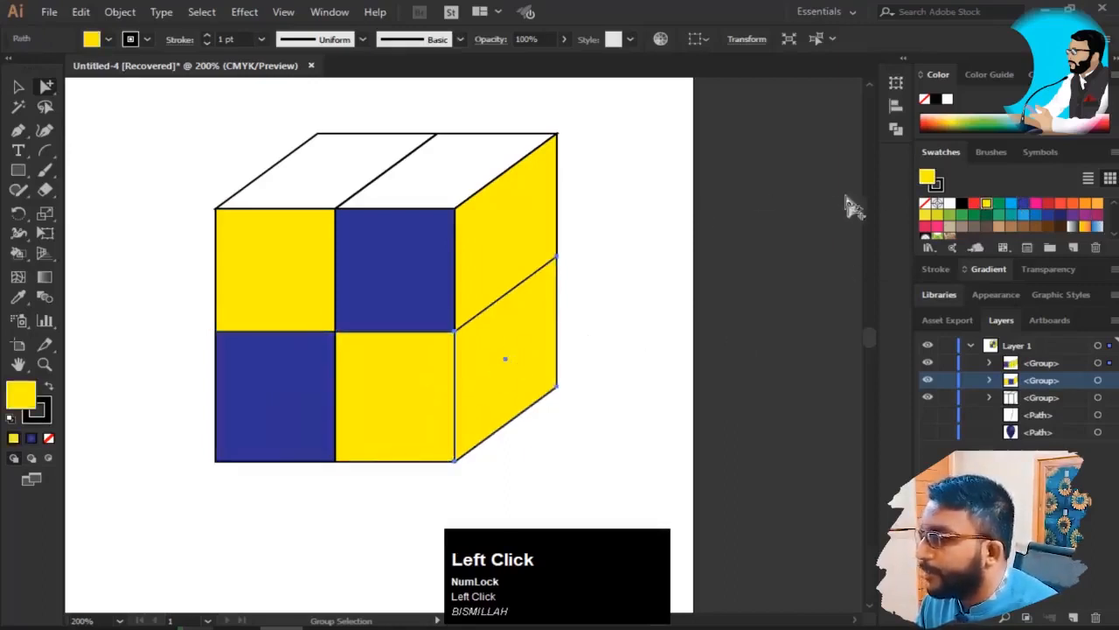
pyautogui.click(1024, 203)
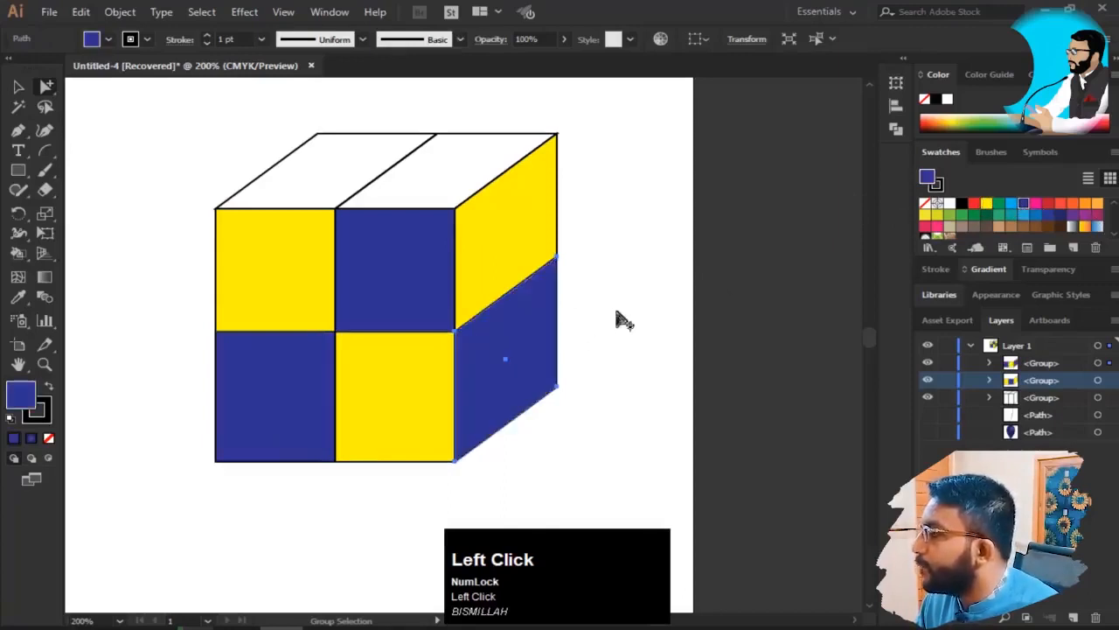
pyautogui.click(572, 315)
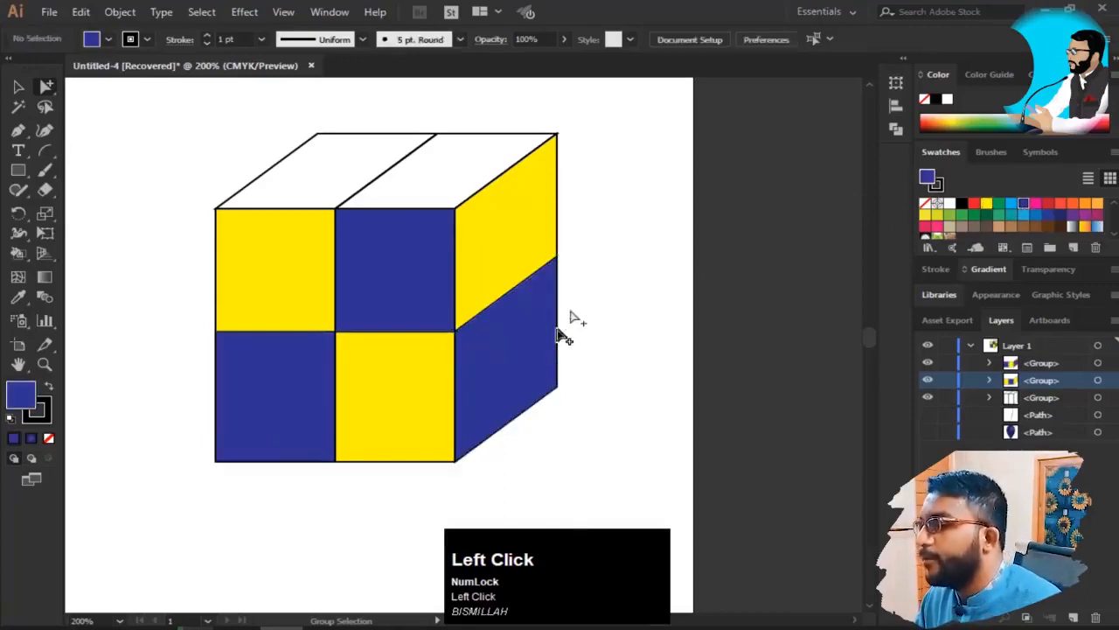
pyautogui.press('space')
pyautogui.moveTo(420, 388); pyautogui.dragTo(393, 383)
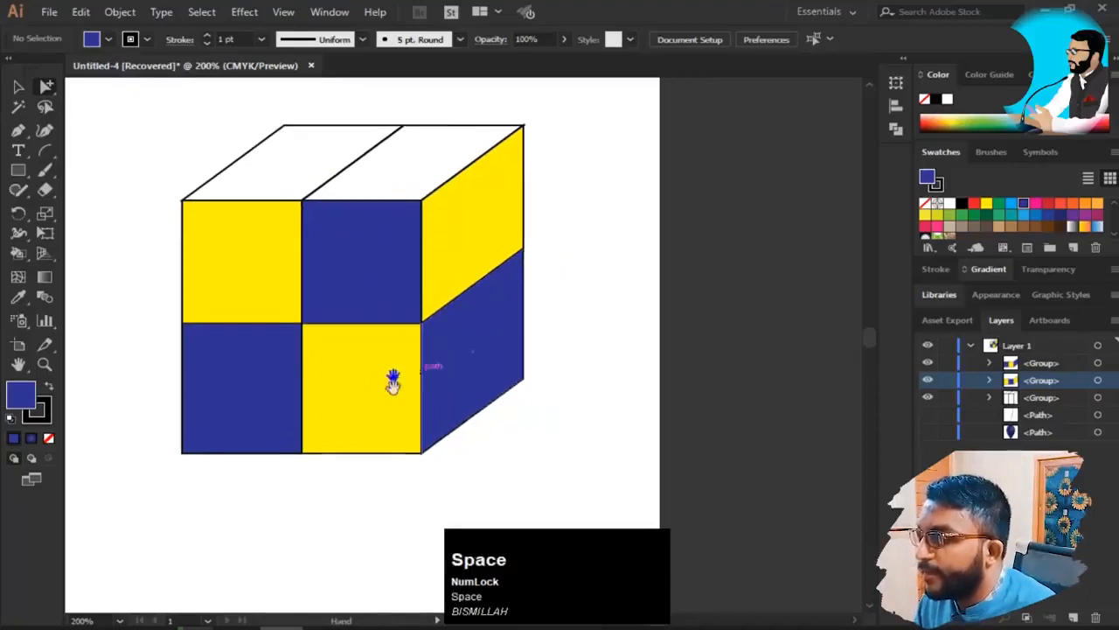